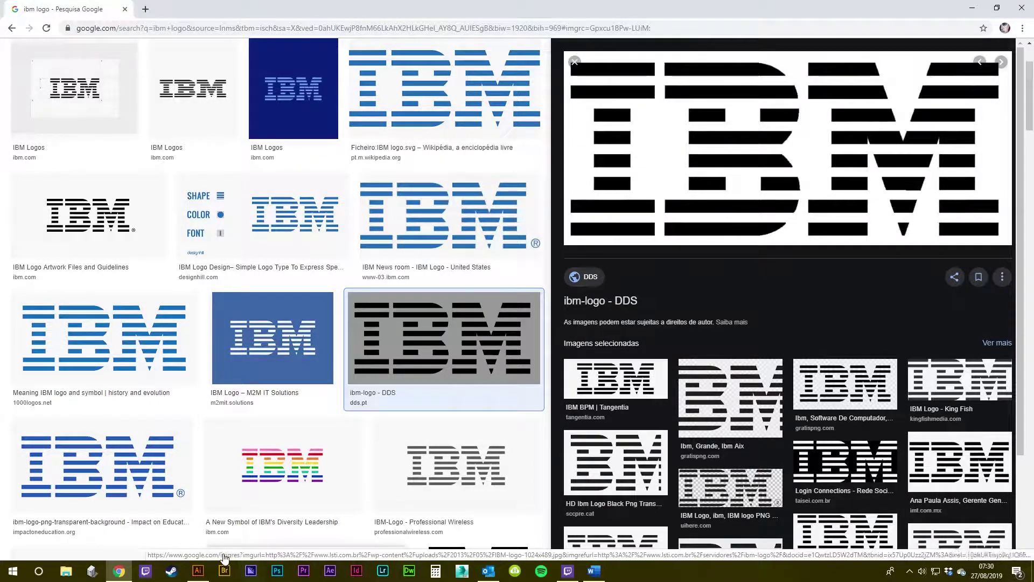
Copy the enlarged black-and-white IBM logo image from the browser and paste it into the LOGO-IBM document in Illustrator
{"action": "right_click", "coordinate": [787, 92]}
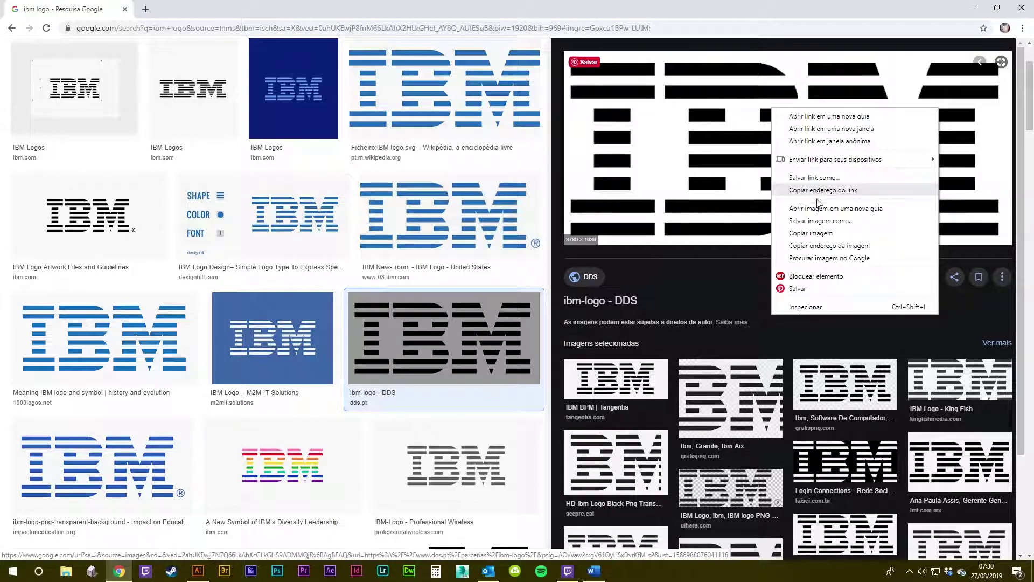
{"action": "left_click", "coordinate": [814, 231]}
{"action": "left_click", "coordinate": [198, 570]}
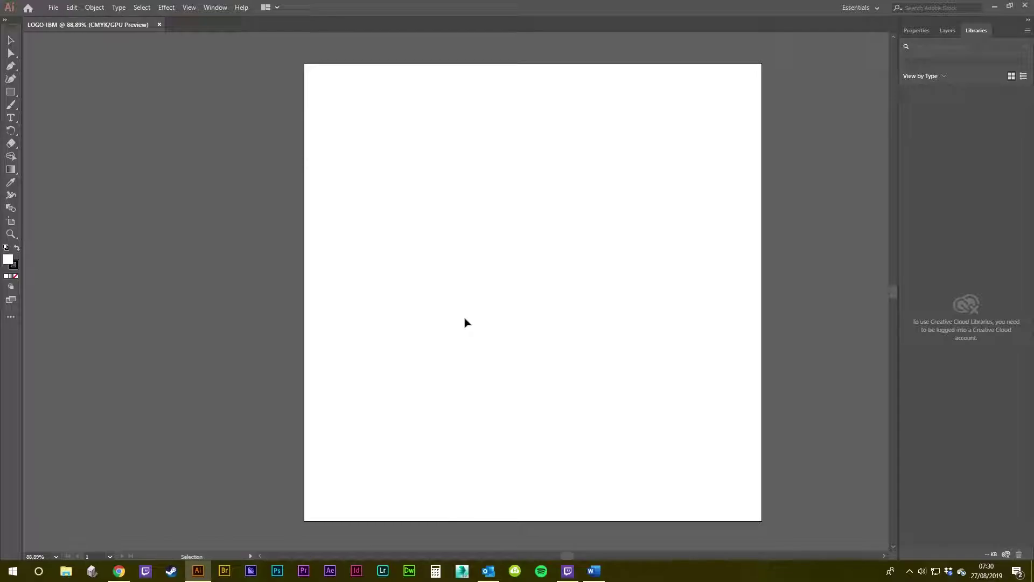
{"action": "key", "text": "ctrl+v"}
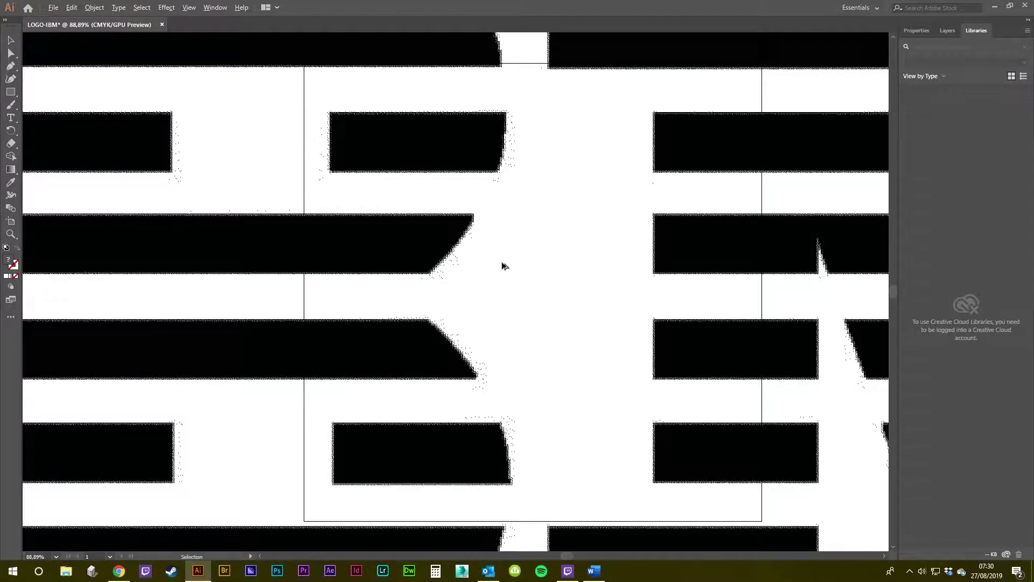
Scale the pasted logo image down proportionally so it fits inside the artboard with margins, centred on the page
{"action": "scroll", "coordinate": [502, 264], "scroll_direction": "down", "scroll_amount": 4}
{"action": "scroll", "coordinate": [558, 246], "scroll_direction": "down", "scroll_amount": 1}
{"action": "scroll", "coordinate": [663, 208], "scroll_direction": "up", "scroll_amount": 1}
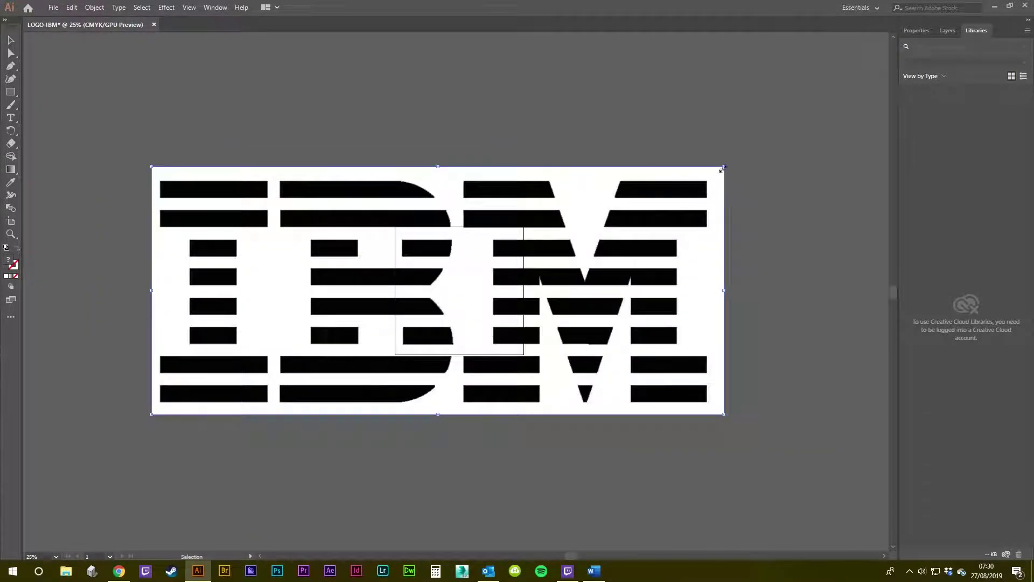
{"action": "left_click_drag", "start_coordinate": [724, 168], "coordinate": [498, 259]}
{"action": "scroll", "coordinate": [474, 274], "scroll_direction": "up", "scroll_amount": 2}
{"action": "left_click_drag", "start_coordinate": [453, 298], "coordinate": [497, 298]}
{"action": "left_click", "coordinate": [613, 273]}
{"action": "scroll", "coordinate": [572, 306], "scroll_direction": "up", "scroll_amount": 1}
{"action": "left_click_drag", "start_coordinate": [576, 305], "coordinate": [705, 268]}
{"action": "scroll", "coordinate": [641, 285], "scroll_direction": "up", "scroll_amount": 1}
{"action": "scroll", "coordinate": [686, 261], "scroll_direction": "up", "scroll_amount": 1}
{"action": "scroll", "coordinate": [769, 241], "scroll_direction": "down", "scroll_amount": 1}
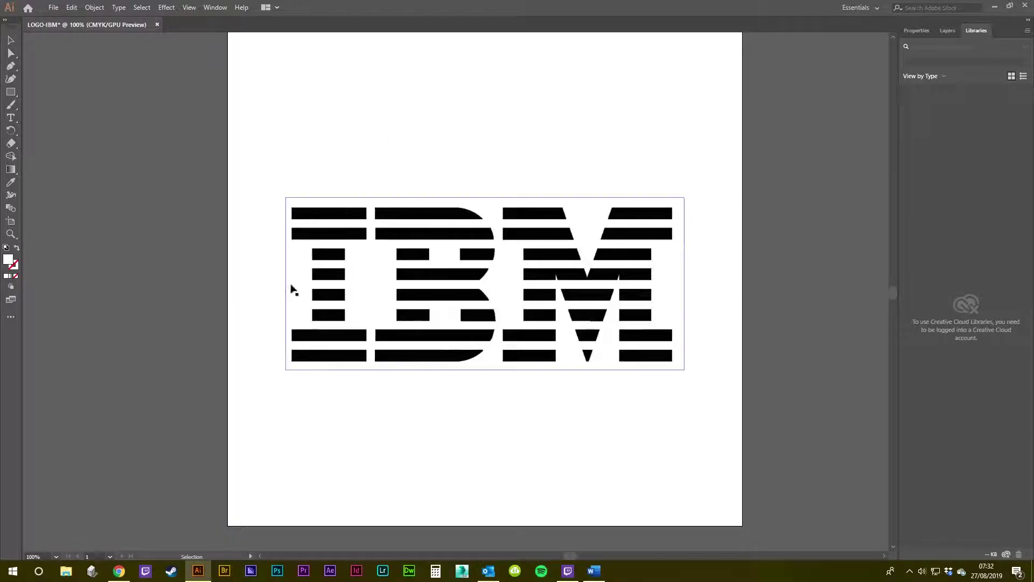
{"action": "scroll", "coordinate": [522, 262], "scroll_direction": "up", "scroll_amount": 1}
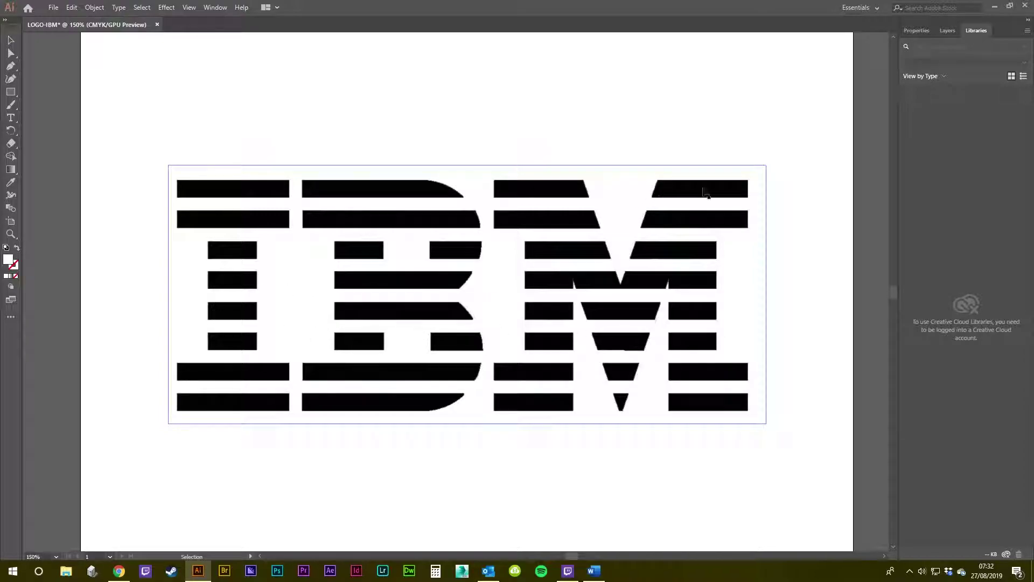
{"action": "scroll", "coordinate": [632, 434], "scroll_direction": "down", "scroll_amount": 1}
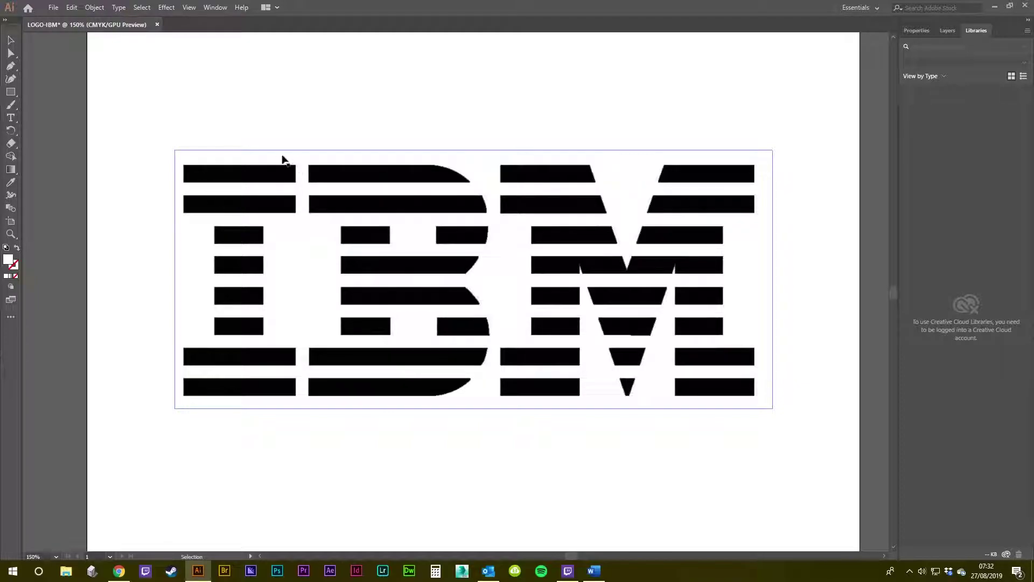
Lock the logo image so it stays fixed as a tracing reference
{"action": "left_click", "coordinate": [12, 93]}
{"action": "left_click", "coordinate": [277, 186]}
{"action": "left_click", "coordinate": [94, 7]}
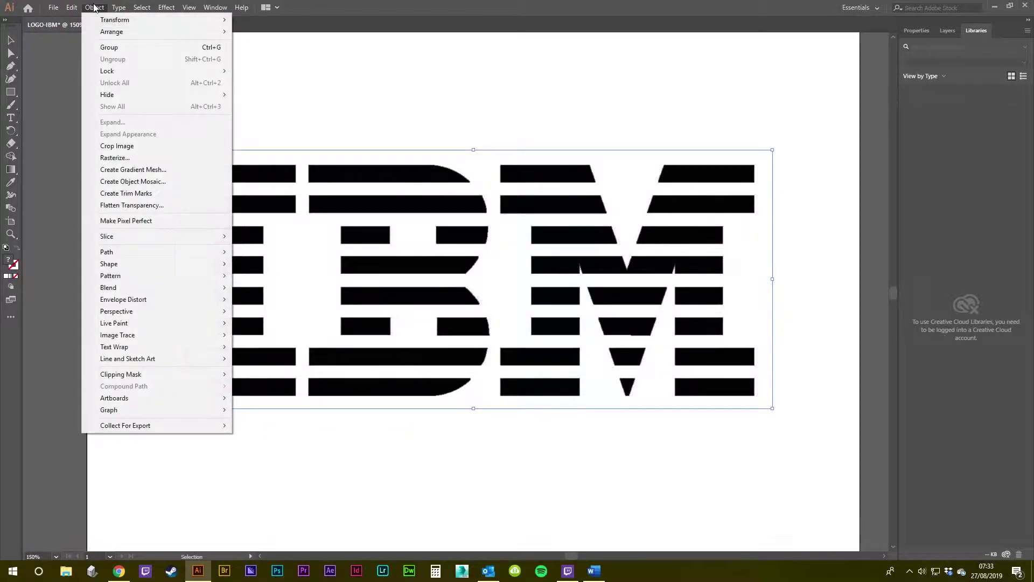
{"action": "mouse_move", "coordinate": [134, 71]}
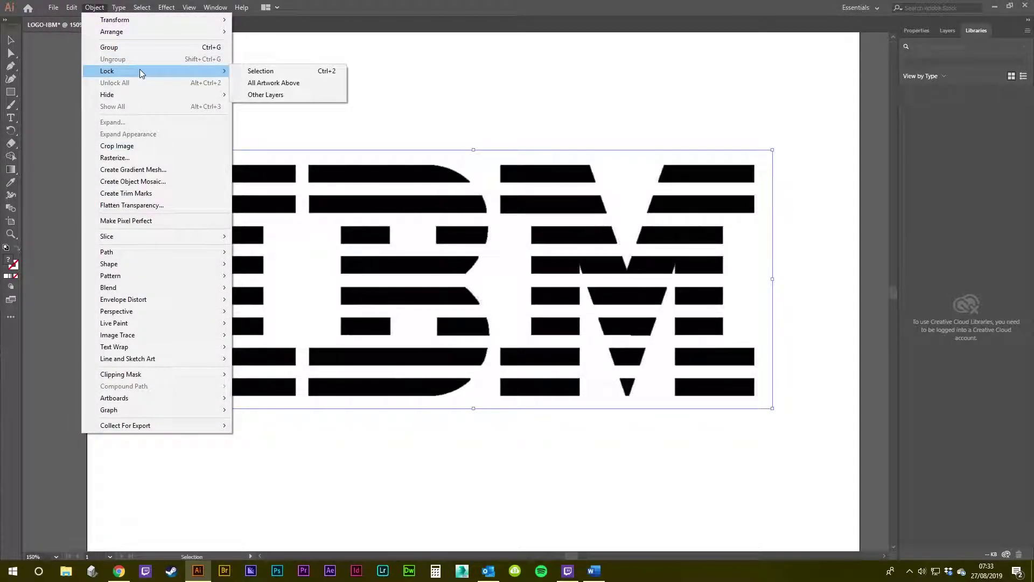
{"action": "left_click", "coordinate": [292, 71]}
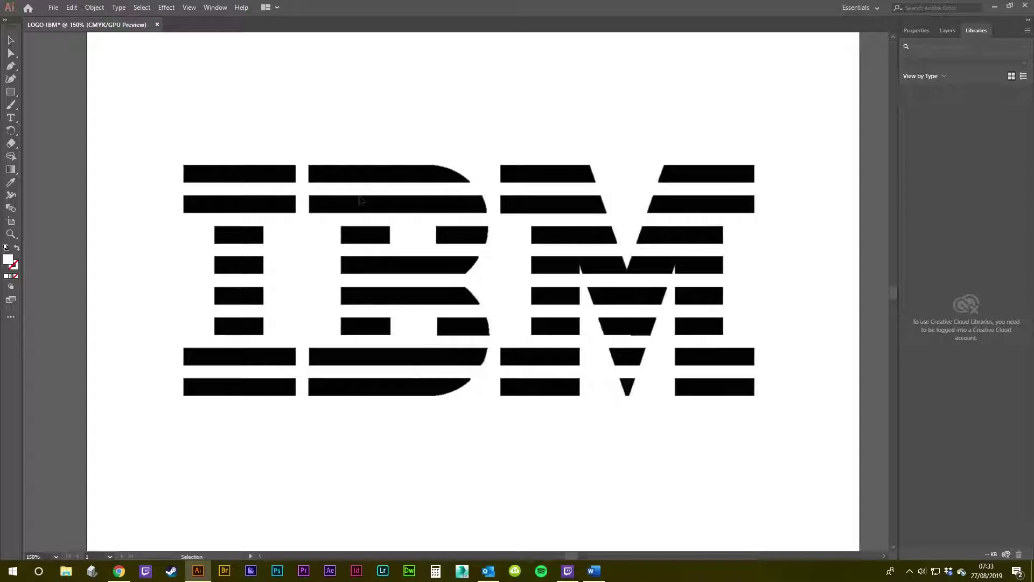
Set the fill colour to a saturated blue
{"action": "left_click_drag", "start_coordinate": [373, 262], "coordinate": [391, 275]}
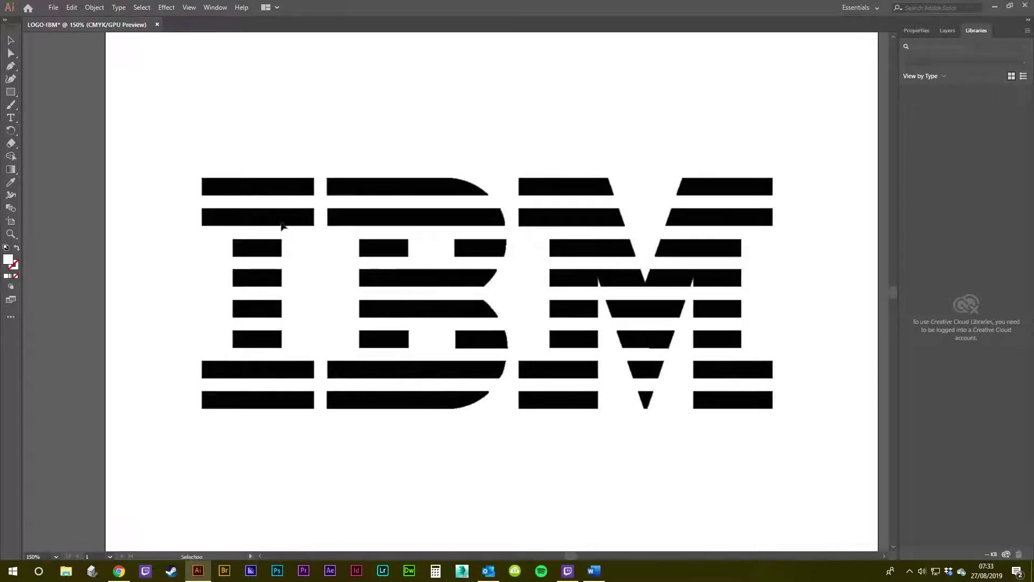
{"action": "scroll", "coordinate": [246, 210], "scroll_direction": "up", "scroll_amount": 1}
{"action": "left_click_drag", "start_coordinate": [320, 237], "coordinate": [310, 213]}
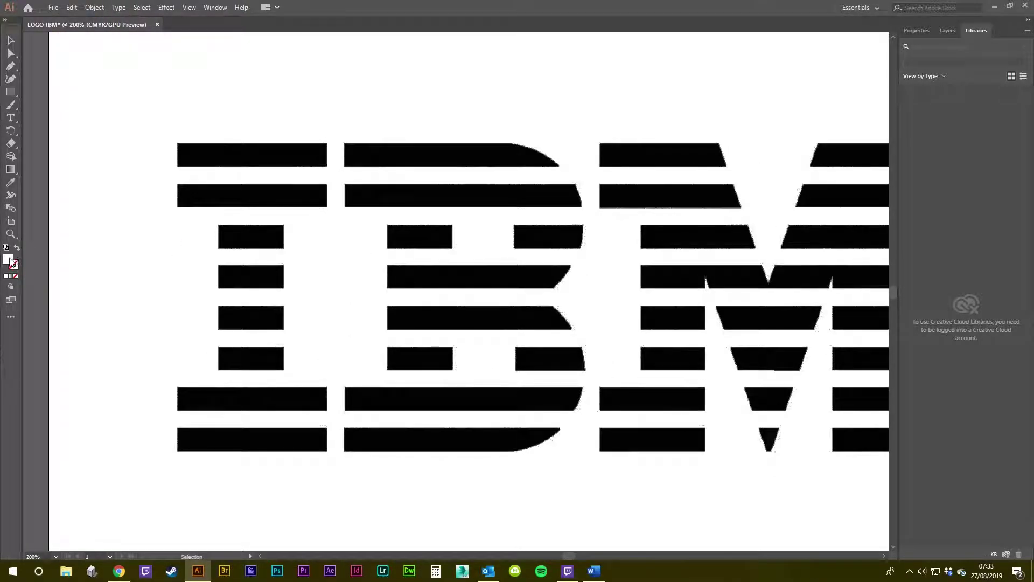
{"action": "double_click", "coordinate": [9, 260]}
{"action": "left_click", "coordinate": [504, 217]}
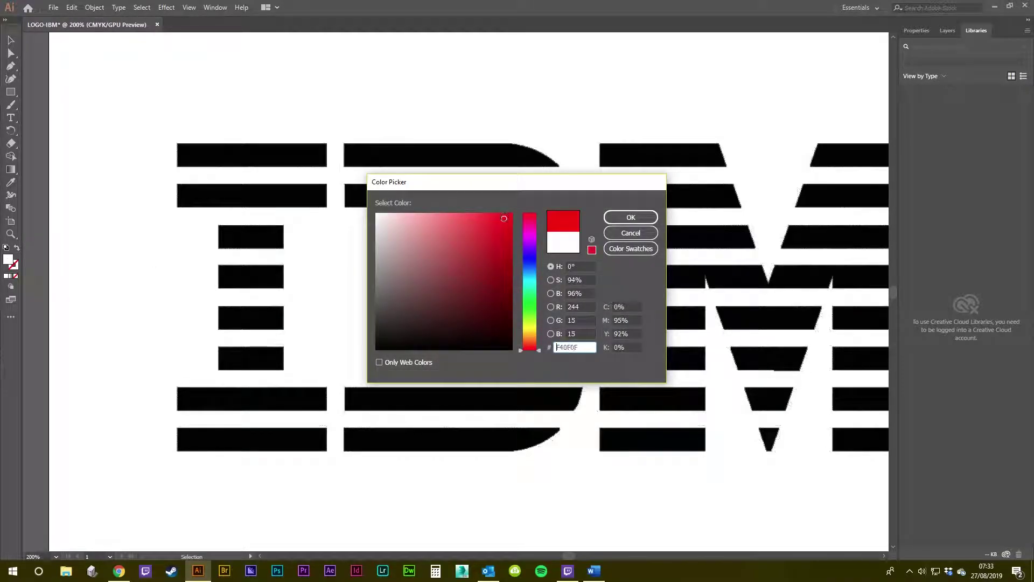
{"action": "left_click", "coordinate": [531, 261]}
{"action": "left_click", "coordinate": [512, 214]}
{"action": "left_click", "coordinate": [629, 217]}
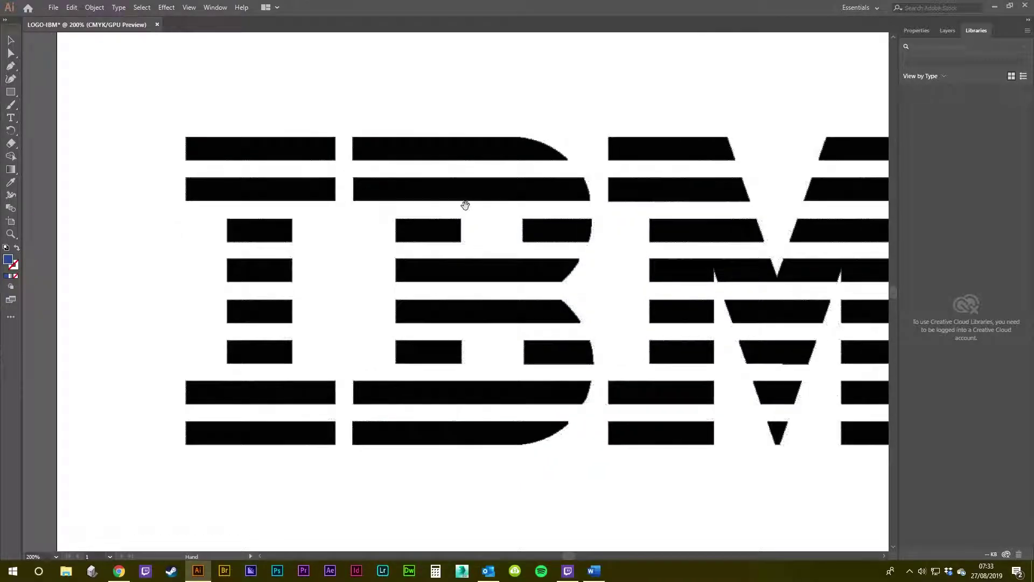
Draw a blue rectangle exactly covering the top bar of the letter I
{"action": "left_click", "coordinate": [8, 95]}
{"action": "scroll", "coordinate": [178, 128], "scroll_direction": "up", "scroll_amount": 2}
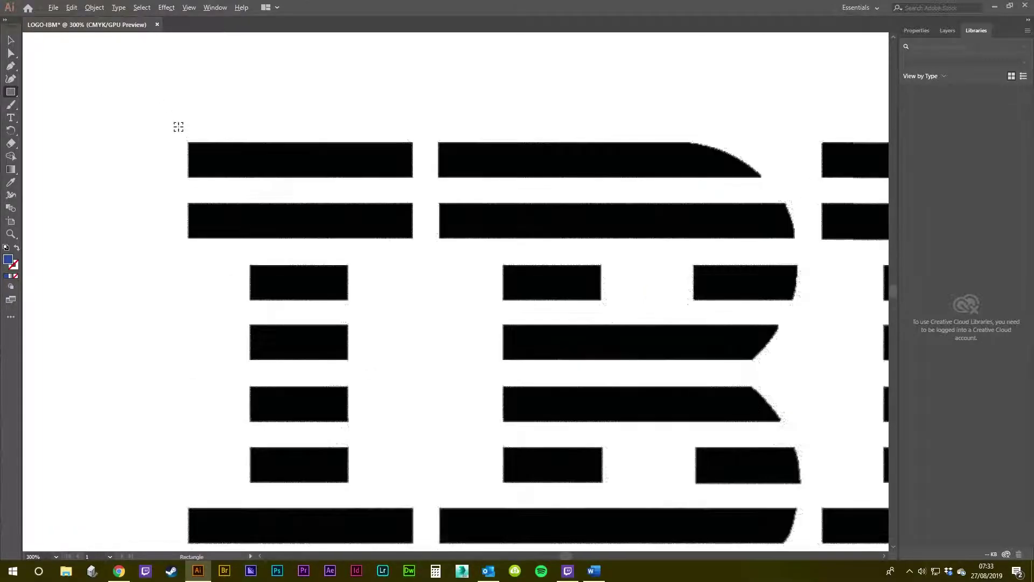
{"action": "scroll", "coordinate": [227, 168], "scroll_direction": "up", "scroll_amount": 1}
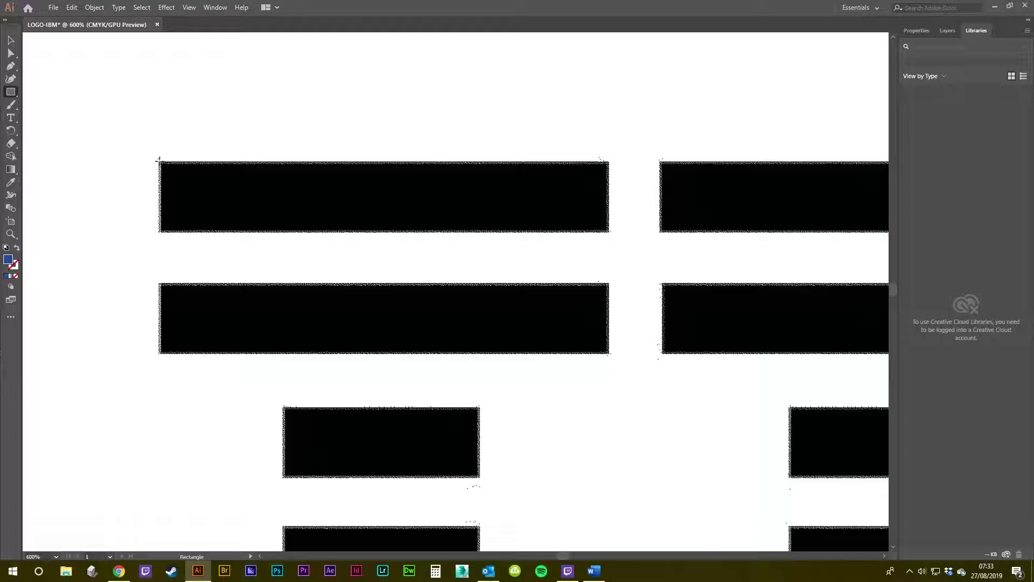
{"action": "mouse_move", "coordinate": [160, 161]}
{"action": "left_mouse_down"}
{"action": "mouse_move", "coordinate": [297, 221]}
{"action": "mouse_move", "coordinate": [613, 239]}
{"action": "mouse_move", "coordinate": [579, 231]}
{"action": "left_mouse_up"}
{"action": "key", "text": "v"}
{"action": "scroll", "coordinate": [606, 185], "scroll_direction": "down", "scroll_amount": 1}
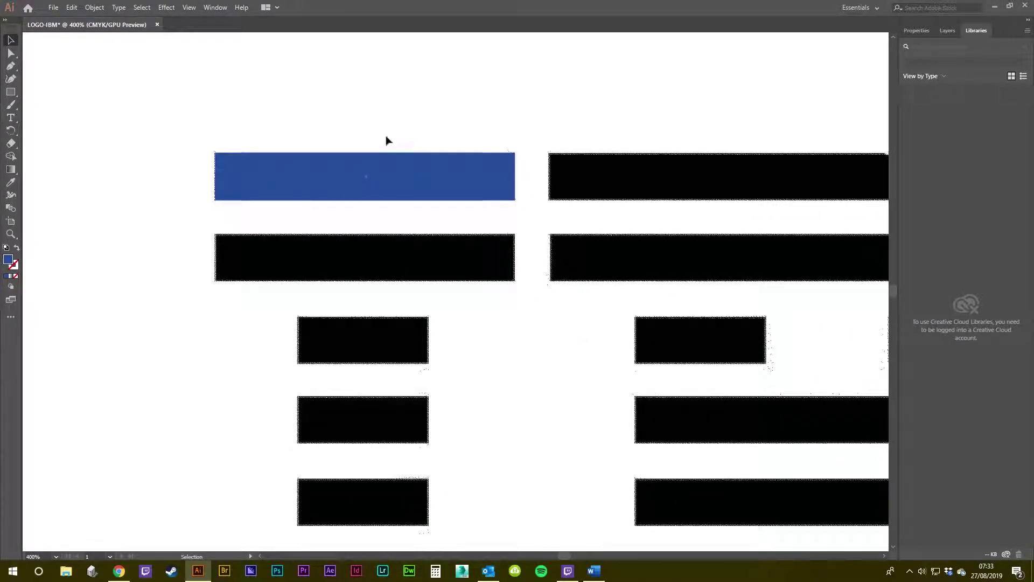
Duplicate the blue rectangle straight down onto the second bar of the letter I
{"action": "scroll", "coordinate": [383, 199], "scroll_direction": "down", "scroll_amount": 2}
{"action": "scroll", "coordinate": [395, 239], "scroll_direction": "up", "scroll_amount": 1}
{"action": "left_click_drag", "start_coordinate": [434, 270], "coordinate": [412, 213]}
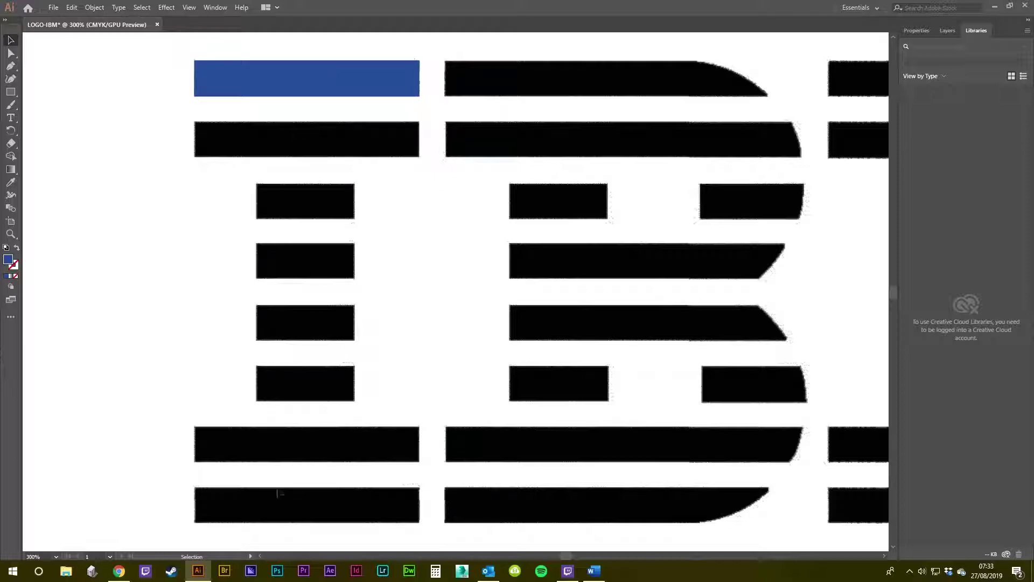
{"action": "scroll", "coordinate": [216, 80], "scroll_direction": "up", "scroll_amount": 1}
{"action": "left_click_drag", "start_coordinate": [217, 128], "coordinate": [285, 211]}
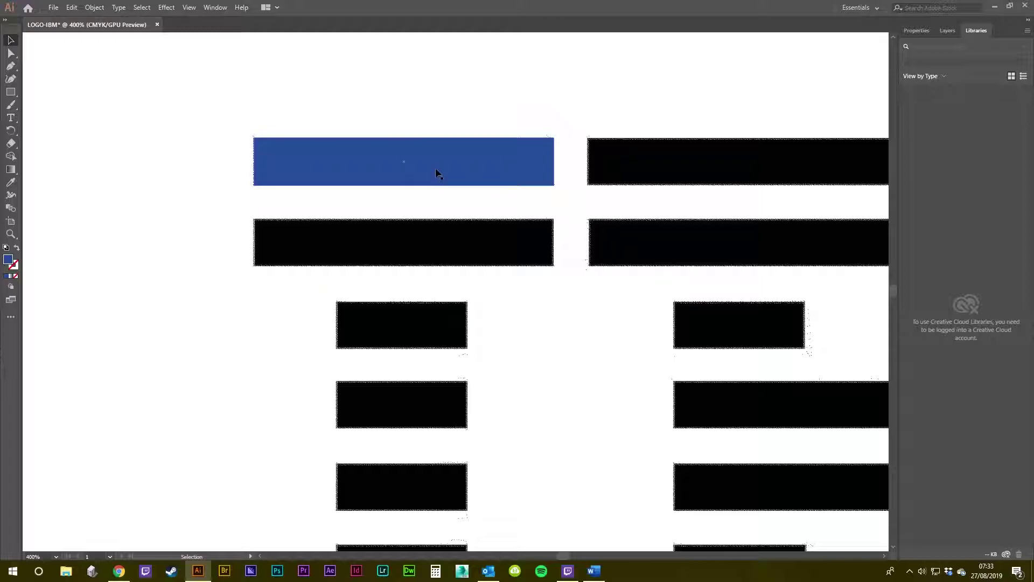
{"action": "left_click_drag", "start_coordinate": [444, 156], "coordinate": [443, 236]}
{"action": "left_click", "coordinate": [569, 319]}
{"action": "scroll", "coordinate": [572, 286], "scroll_direction": "down", "scroll_amount": 1}
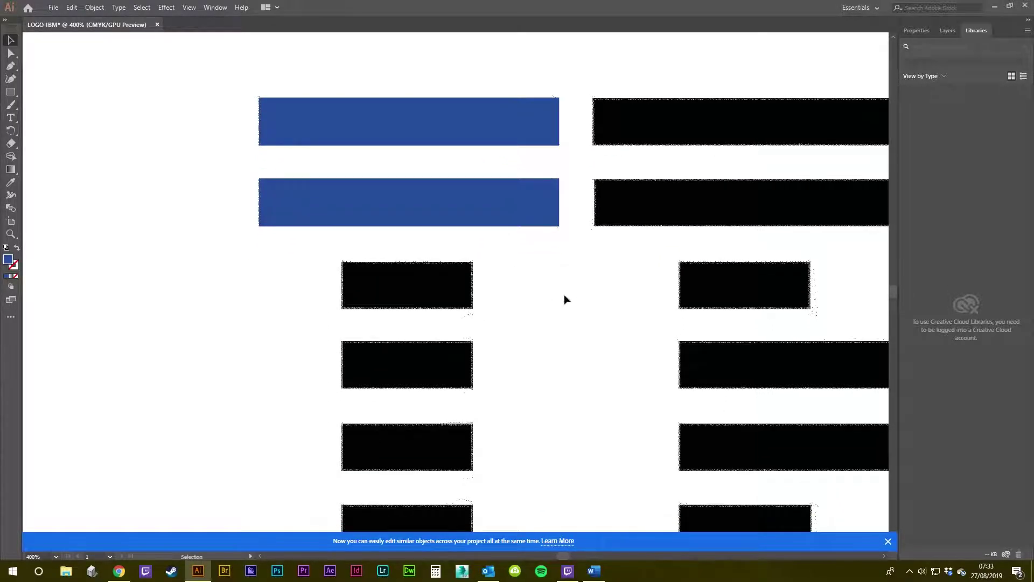
Duplicate both blue bars straight down onto the two bottom bars of the letter I
{"action": "left_click_drag", "start_coordinate": [492, 264], "coordinate": [481, 290]}
{"action": "left_click_drag", "start_coordinate": [518, 325], "coordinate": [522, 300]}
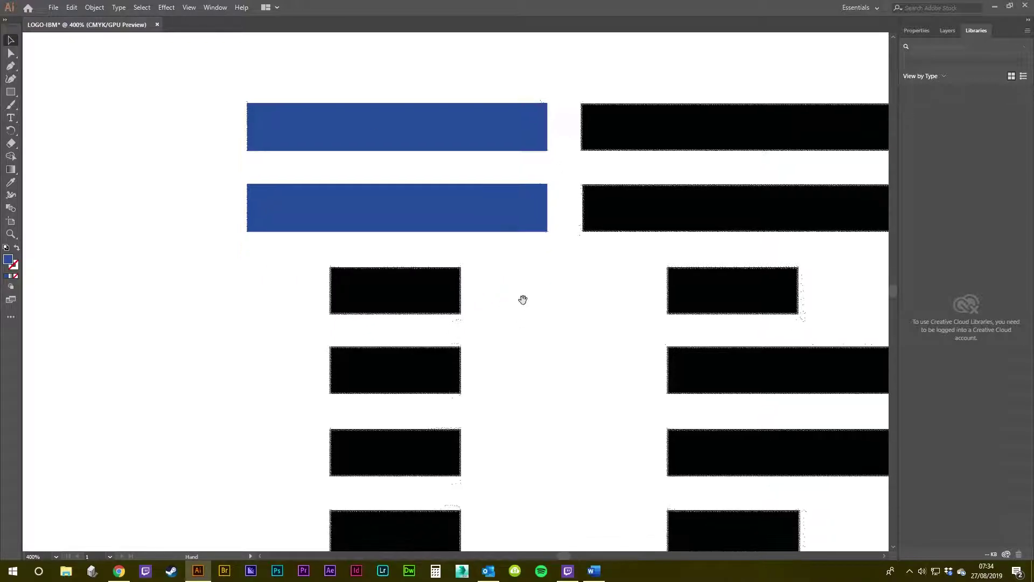
{"action": "scroll", "coordinate": [518, 287], "scroll_direction": "down", "scroll_amount": 1}
{"action": "left_click_drag", "start_coordinate": [559, 329], "coordinate": [509, 268]}
{"action": "scroll", "coordinate": [510, 281], "scroll_direction": "down", "scroll_amount": 1}
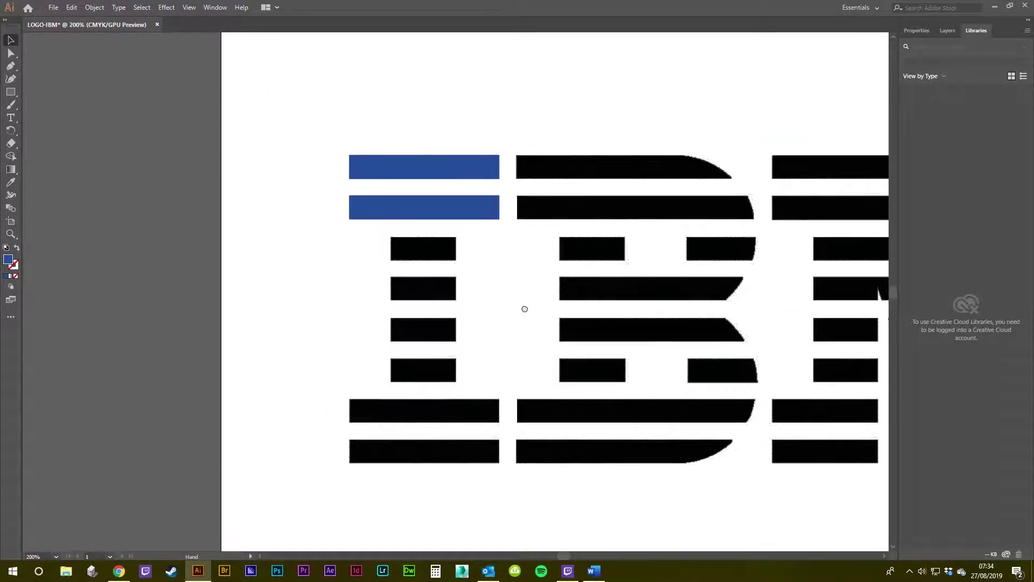
{"action": "left_click_drag", "start_coordinate": [524, 307], "coordinate": [520, 291]}
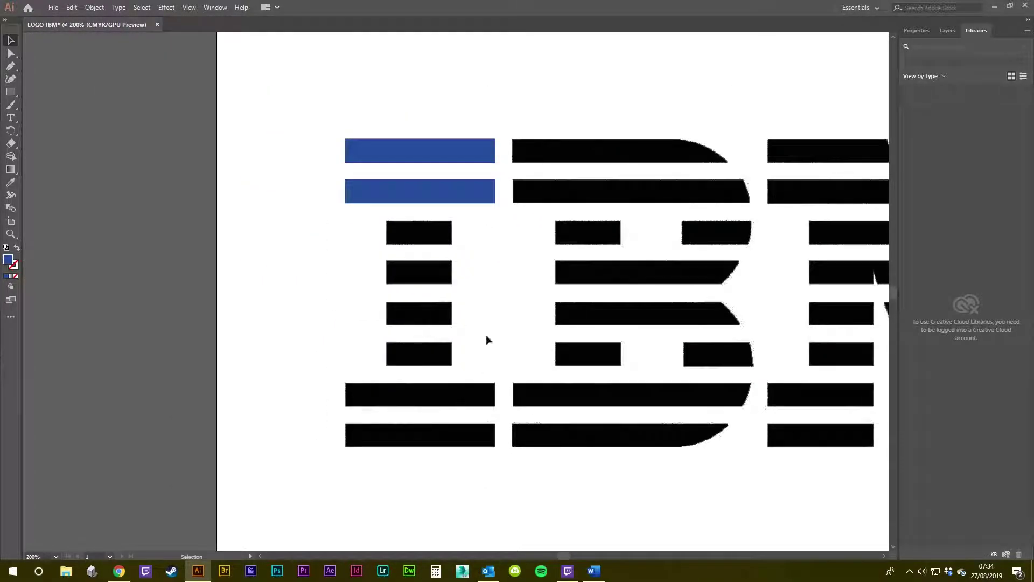
{"action": "left_click_drag", "start_coordinate": [297, 101], "coordinate": [494, 206]}
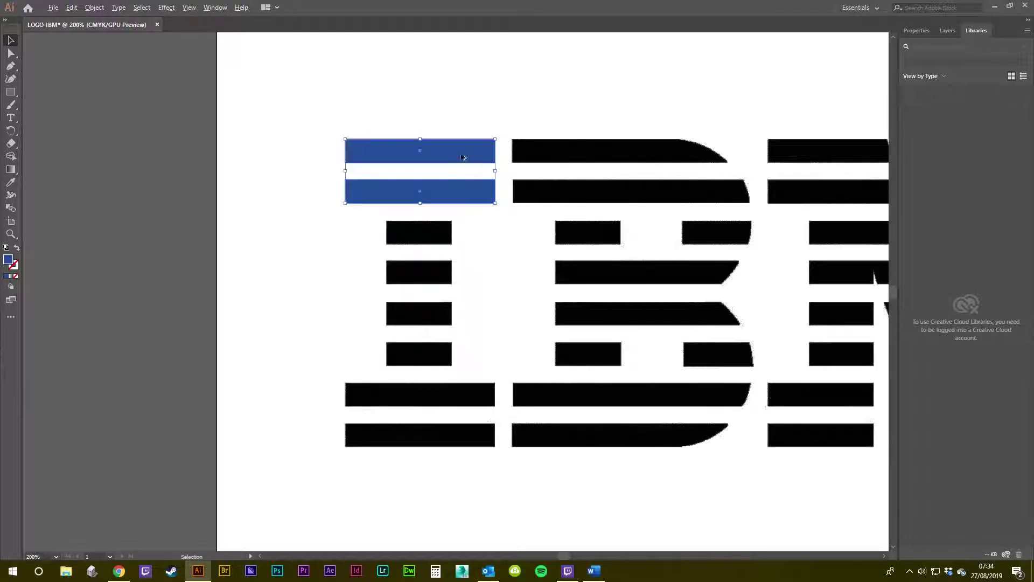
{"action": "left_click_drag", "start_coordinate": [462, 150], "coordinate": [458, 395]}
{"action": "left_click", "coordinate": [502, 343]}
Recolour the four blue bars of the letter I purple, using C414EF
{"action": "left_click_drag", "start_coordinate": [669, 313], "coordinate": [572, 287]}
{"action": "scroll", "coordinate": [578, 295], "scroll_direction": "down", "scroll_amount": 2}
{"action": "scroll", "coordinate": [578, 294], "scroll_direction": "up", "scroll_amount": 2}
{"action": "left_click_drag", "start_coordinate": [215, 77], "coordinate": [397, 470]}
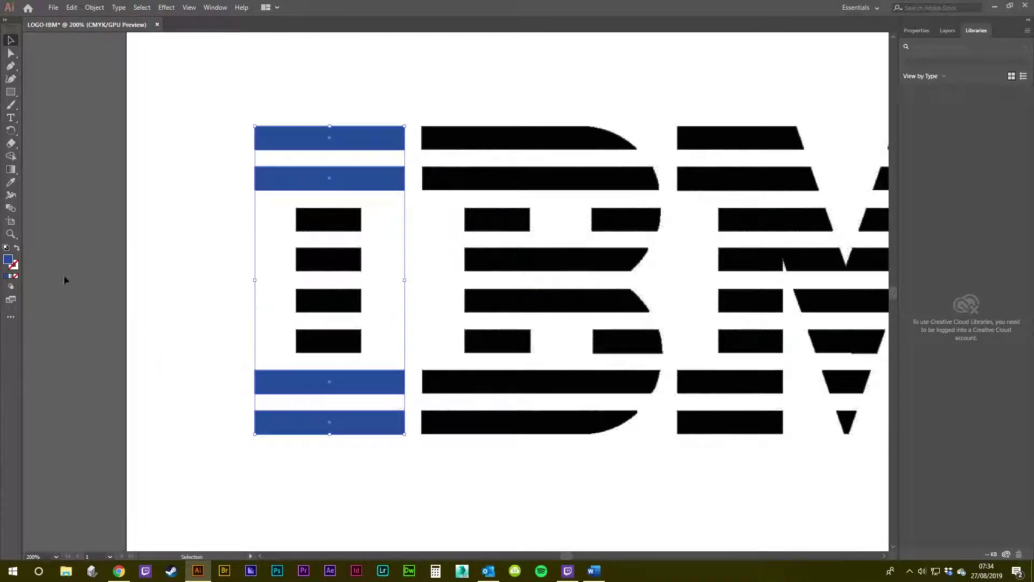
{"action": "double_click", "coordinate": [8, 259]}
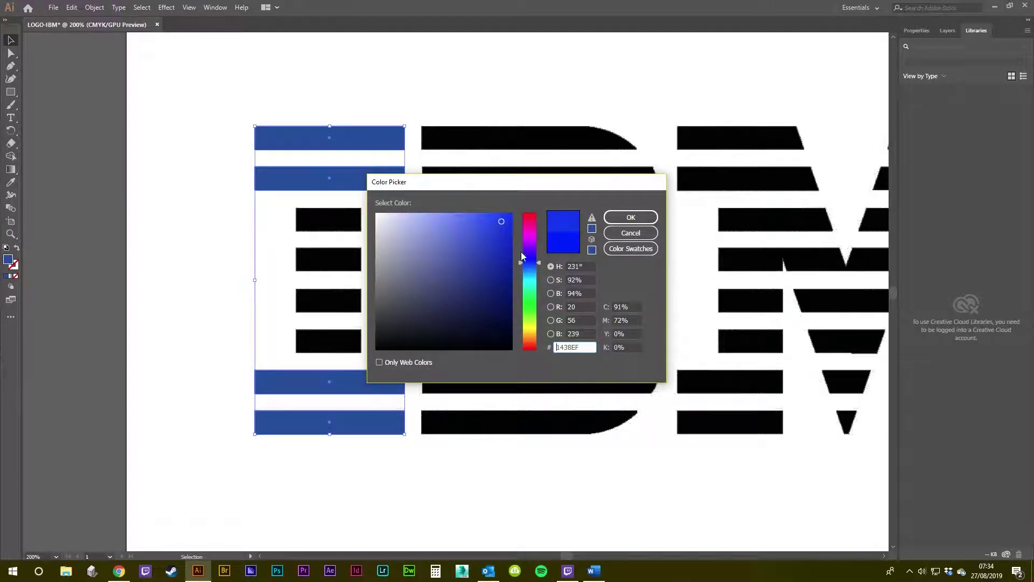
{"action": "left_click_drag", "start_coordinate": [533, 261], "coordinate": [535, 240]}
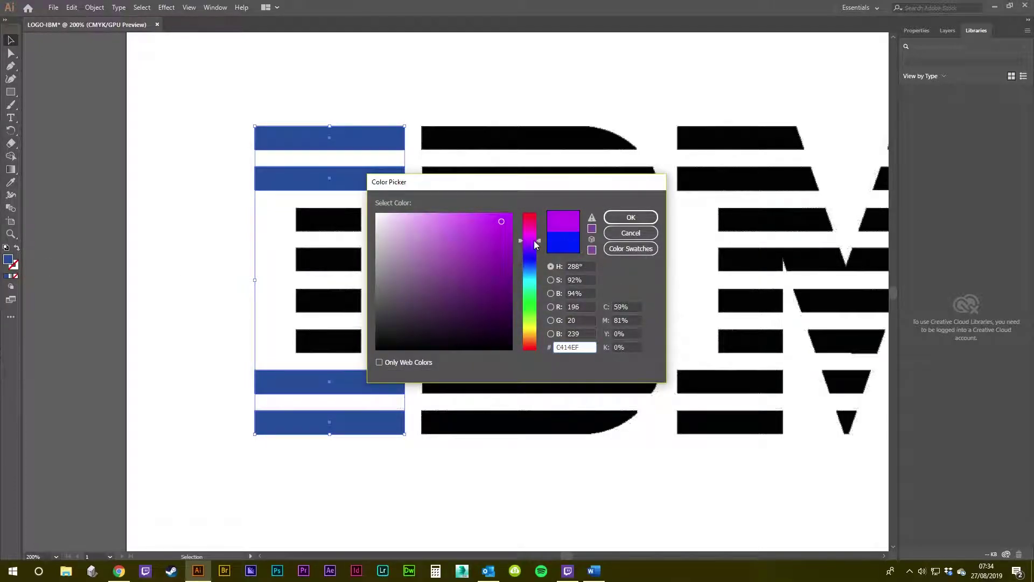
{"action": "left_click", "coordinate": [631, 217]}
Switch the document colour mode to RGB
{"action": "left_click", "coordinate": [54, 7]}
{"action": "mouse_move", "coordinate": [124, 262]}
{"action": "left_click", "coordinate": [239, 275]}
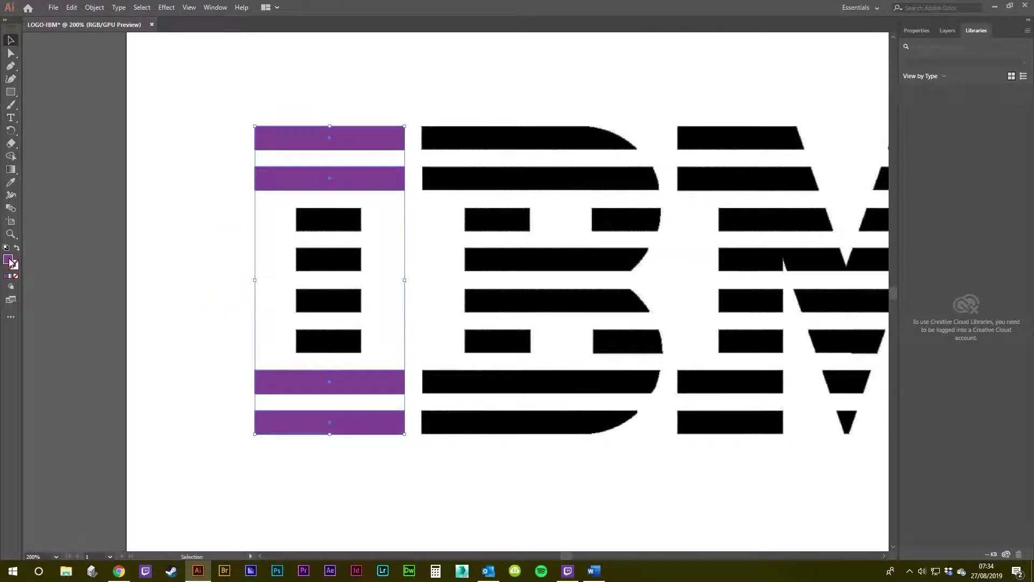
Set the fill of the four bars to the brighter purple B518EF and deselect them
{"action": "double_click", "coordinate": [9, 262]}
{"action": "left_click", "coordinate": [489, 232]}
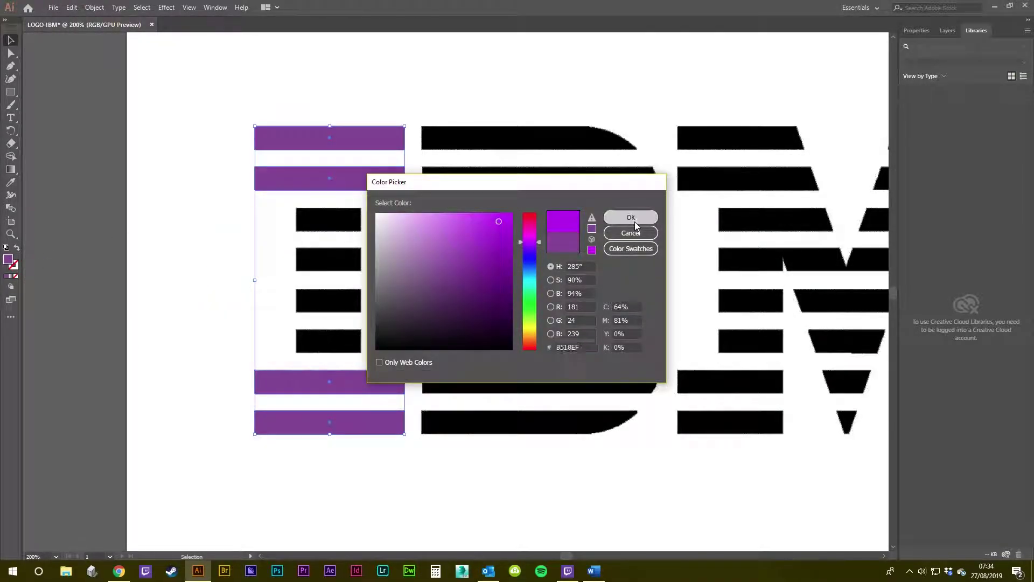
{"action": "left_click", "coordinate": [634, 221]}
{"action": "left_click", "coordinate": [418, 83]}
Duplicate the second purple bar of the letter I straight down onto the third bar
{"action": "scroll", "coordinate": [483, 239], "scroll_direction": "up", "scroll_amount": 1}
{"action": "left_click_drag", "start_coordinate": [483, 238], "coordinate": [515, 234]}
{"action": "left_click", "coordinate": [284, 133]}
{"action": "scroll", "coordinate": [259, 147], "scroll_direction": "up", "scroll_amount": 1}
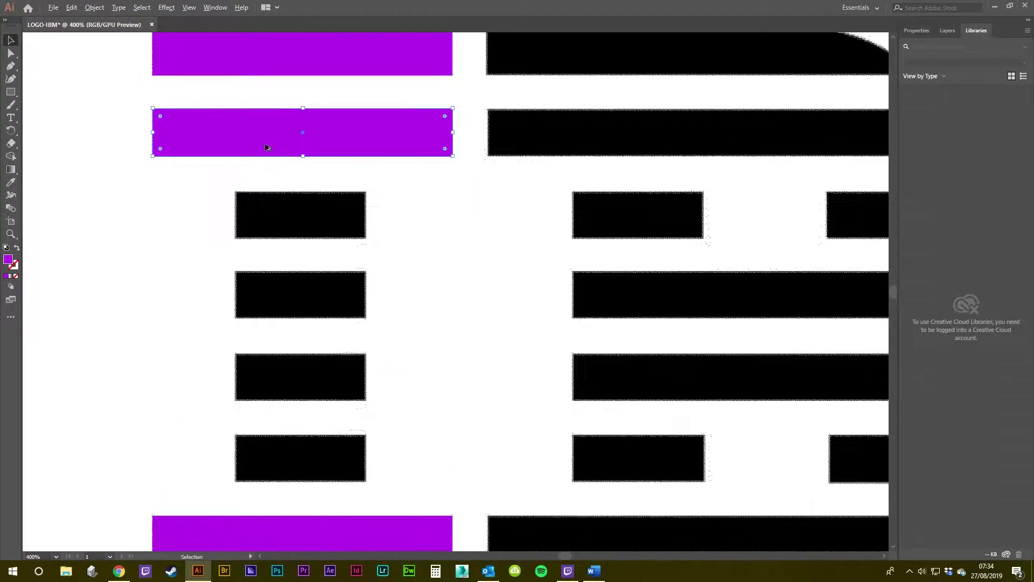
{"action": "scroll", "coordinate": [317, 151], "scroll_direction": "up", "scroll_amount": 1}
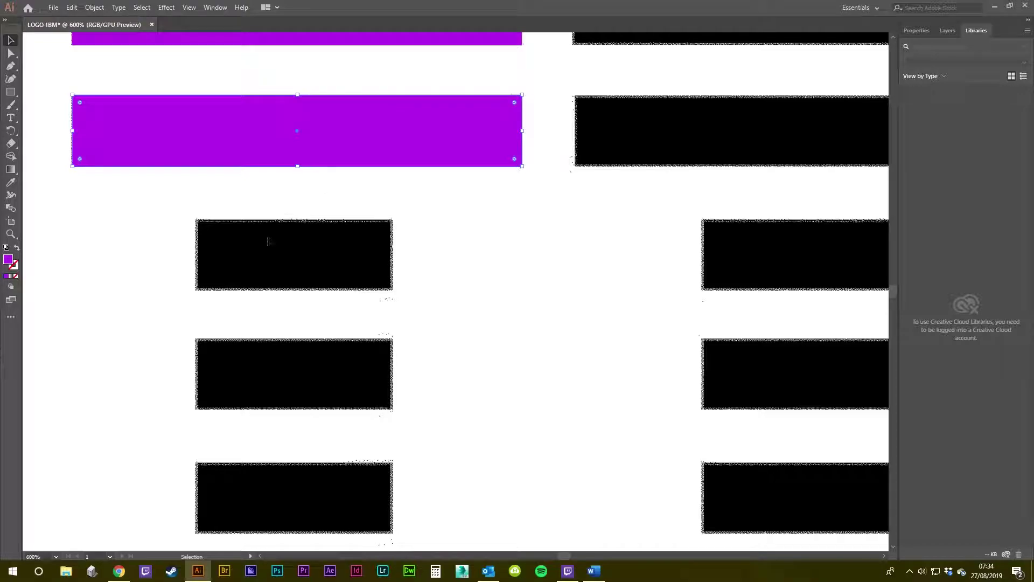
{"action": "left_click_drag", "start_coordinate": [355, 120], "coordinate": [380, 246]}
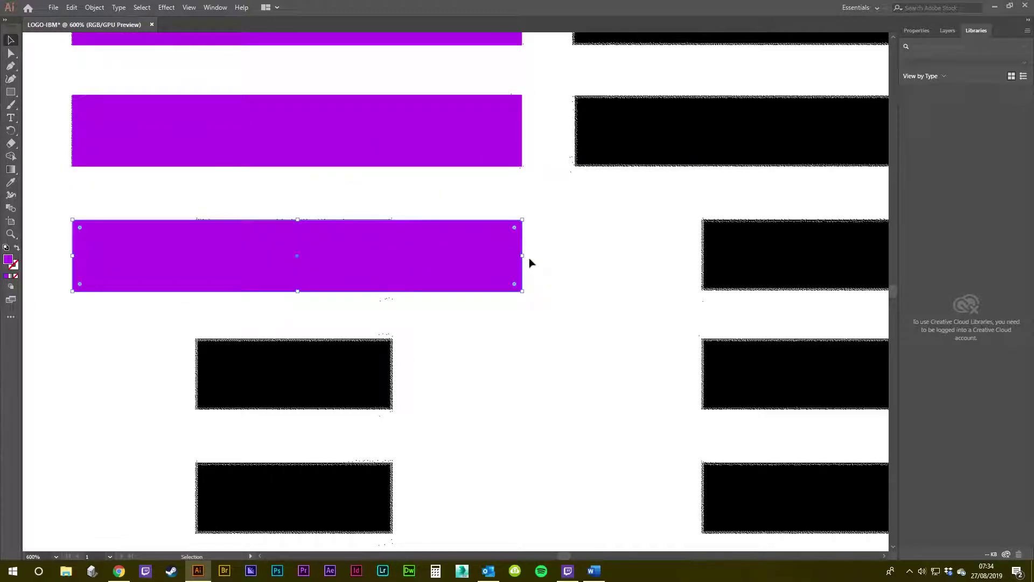
{"action": "left_click_drag", "start_coordinate": [526, 256], "coordinate": [396, 286]}
{"action": "key", "text": "ctrl+z"}
{"action": "left_click_drag", "start_coordinate": [522, 256], "coordinate": [397, 262]}
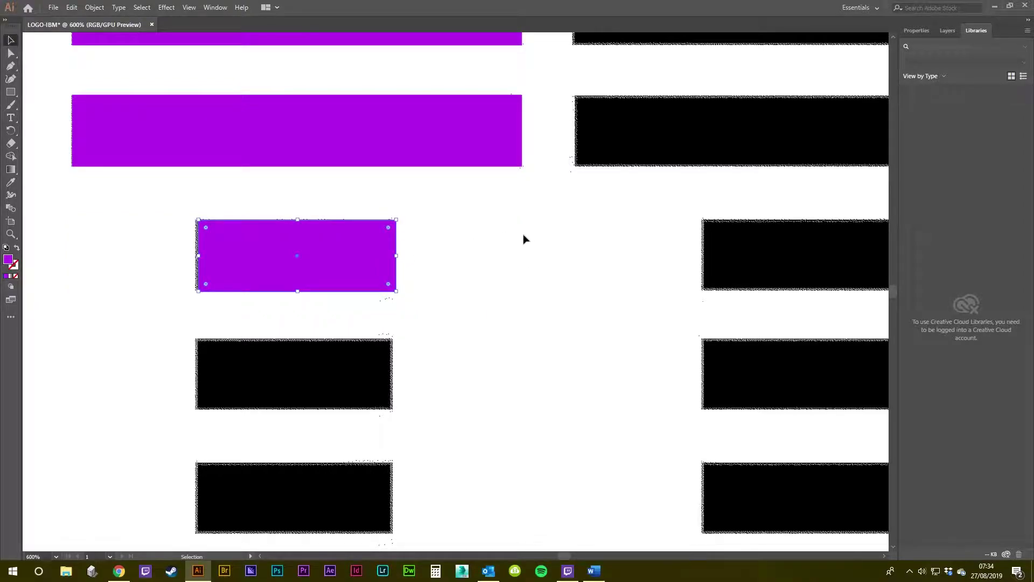
{"action": "key", "text": "ctrl+z"}
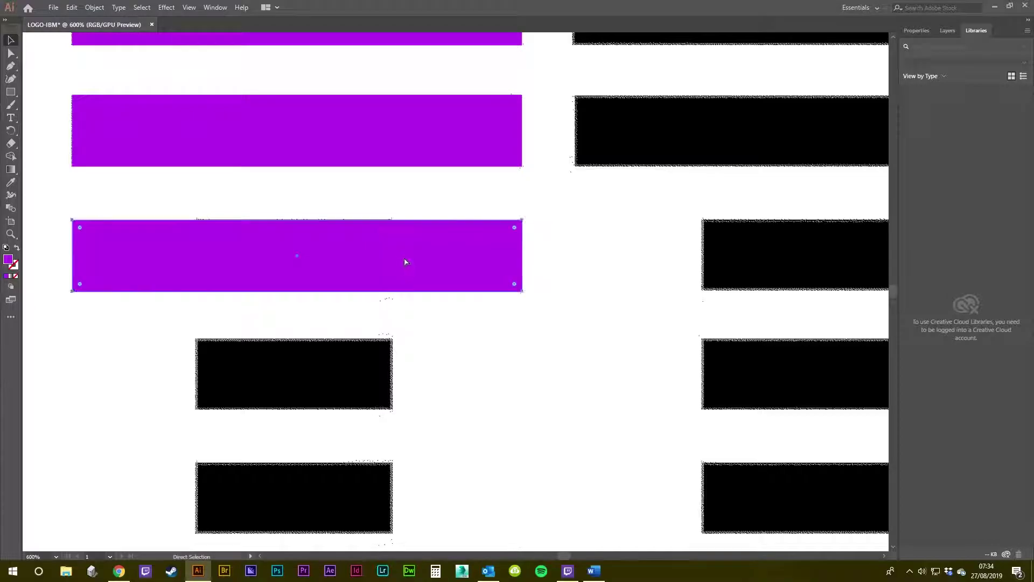
Narrow the copied purple bar evenly from both sides to cover the short third bar of the letter I
{"action": "left_click_drag", "start_coordinate": [522, 256], "coordinate": [398, 258]}
{"action": "left_click", "coordinate": [498, 291]}
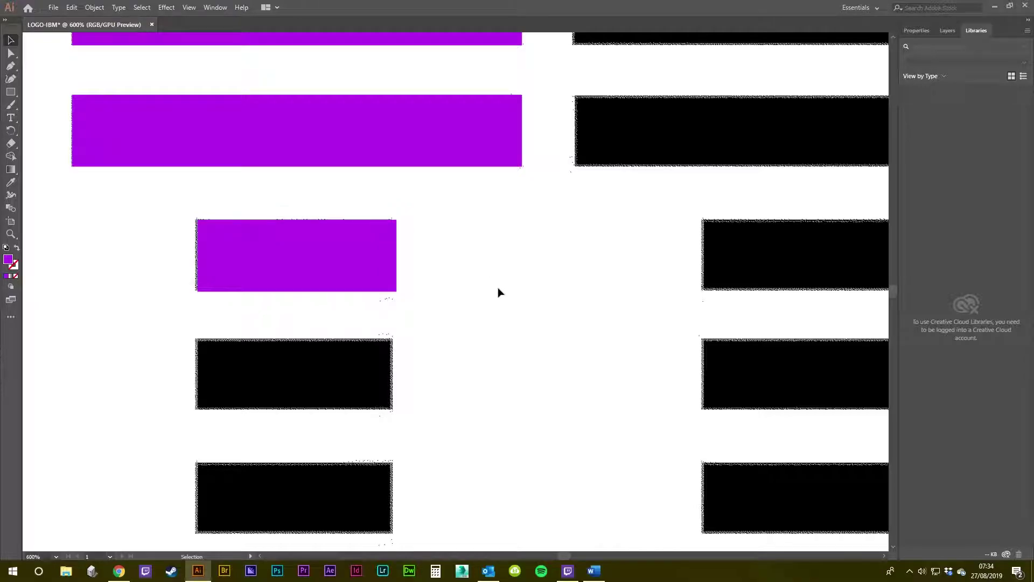
Duplicate the short purple bar of the letter I straight down onto its fourth bar
{"action": "scroll", "coordinate": [498, 292], "scroll_direction": "down", "scroll_amount": 2}
{"action": "scroll", "coordinate": [471, 289], "scroll_direction": "up", "scroll_amount": 1}
{"action": "left_click_drag", "start_coordinate": [471, 286], "coordinate": [484, 226]}
{"action": "scroll", "coordinate": [483, 226], "scroll_direction": "down", "scroll_amount": 1}
{"action": "scroll", "coordinate": [406, 182], "scroll_direction": "up", "scroll_amount": 2}
{"action": "left_click_drag", "start_coordinate": [438, 130], "coordinate": [446, 284]}
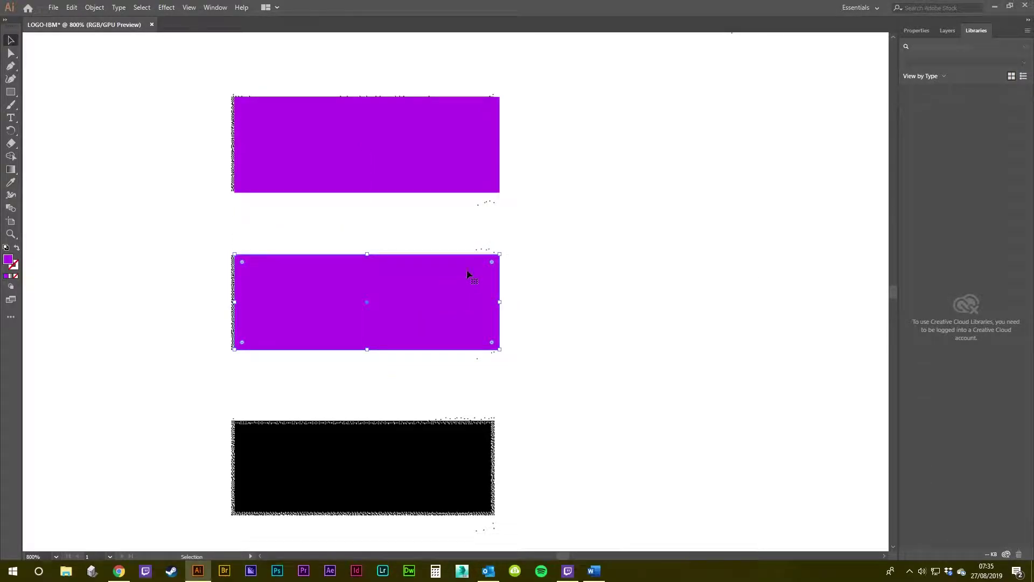
{"action": "scroll", "coordinate": [458, 276], "scroll_direction": "down", "scroll_amount": 2}
{"action": "scroll", "coordinate": [434, 316], "scroll_direction": "up", "scroll_amount": 2}
{"action": "scroll", "coordinate": [455, 266], "scroll_direction": "down", "scroll_amount": 1}
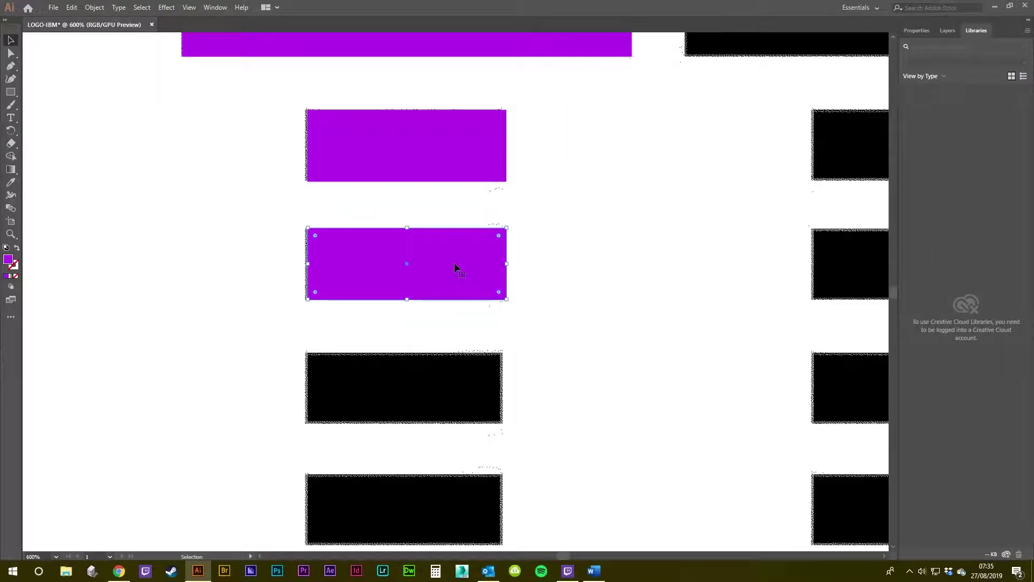
Duplicate the short purple bar further down onto the fifth and sixth bars of the letter I
{"action": "left_click_drag", "start_coordinate": [454, 264], "coordinate": [452, 384]}
{"action": "left_click_drag", "start_coordinate": [552, 368], "coordinate": [578, 250]}
{"action": "left_click_drag", "start_coordinate": [472, 254], "coordinate": [472, 377]}
{"action": "scroll", "coordinate": [577, 309], "scroll_direction": "down", "scroll_amount": 3}
{"action": "left_click_drag", "start_coordinate": [618, 297], "coordinate": [478, 298]}
{"action": "scroll", "coordinate": [491, 294], "scroll_direction": "down", "scroll_amount": 2}
{"action": "scroll", "coordinate": [439, 288], "scroll_direction": "up", "scroll_amount": 4}
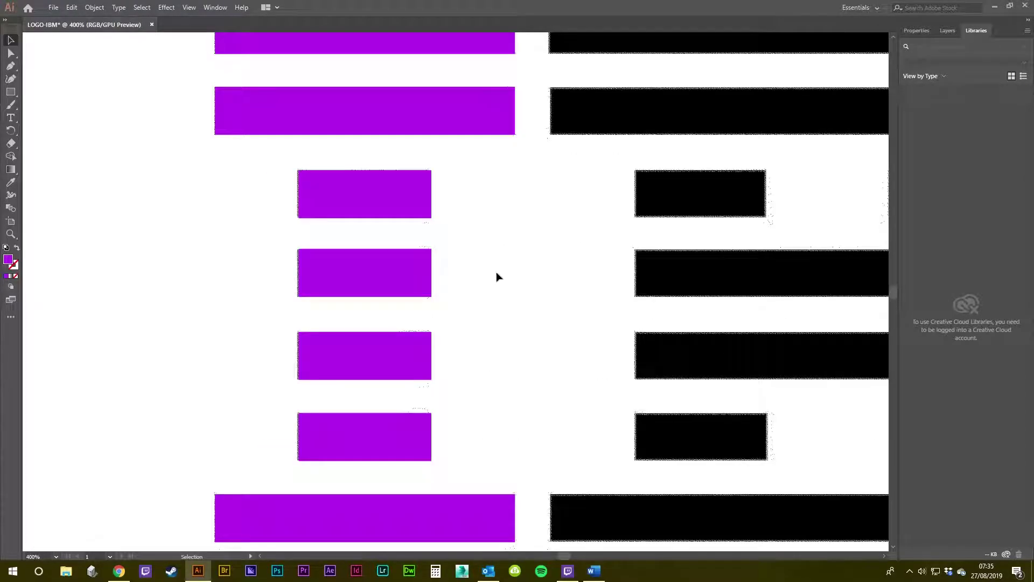
Delete the three lower short purple copies in the letter I, keeping only the one on the third bar
{"action": "left_click_drag", "start_coordinate": [494, 335], "coordinate": [501, 306]}
{"action": "left_click_drag", "start_coordinate": [484, 224], "coordinate": [339, 416]}
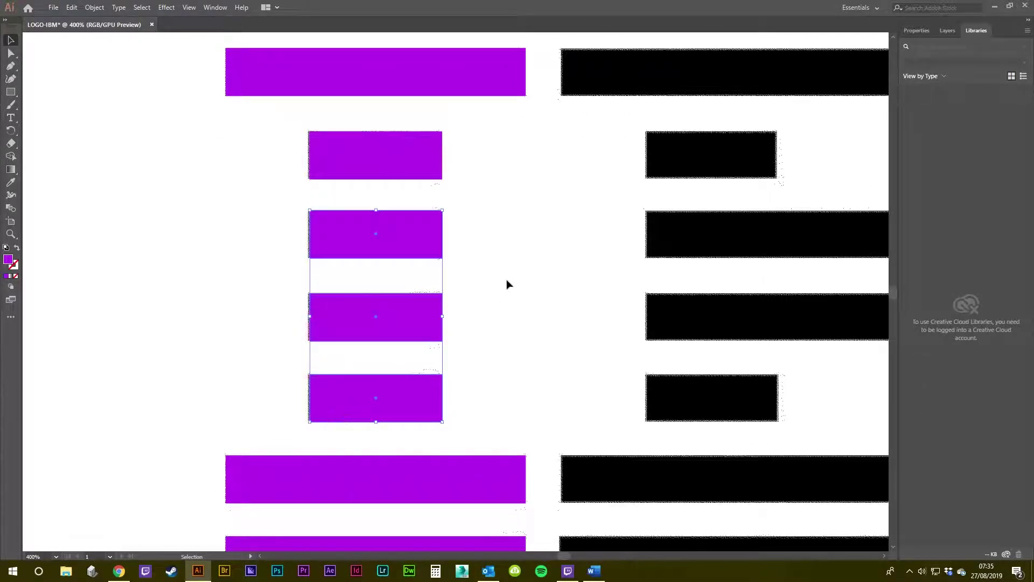
{"action": "key", "text": "Delete"}
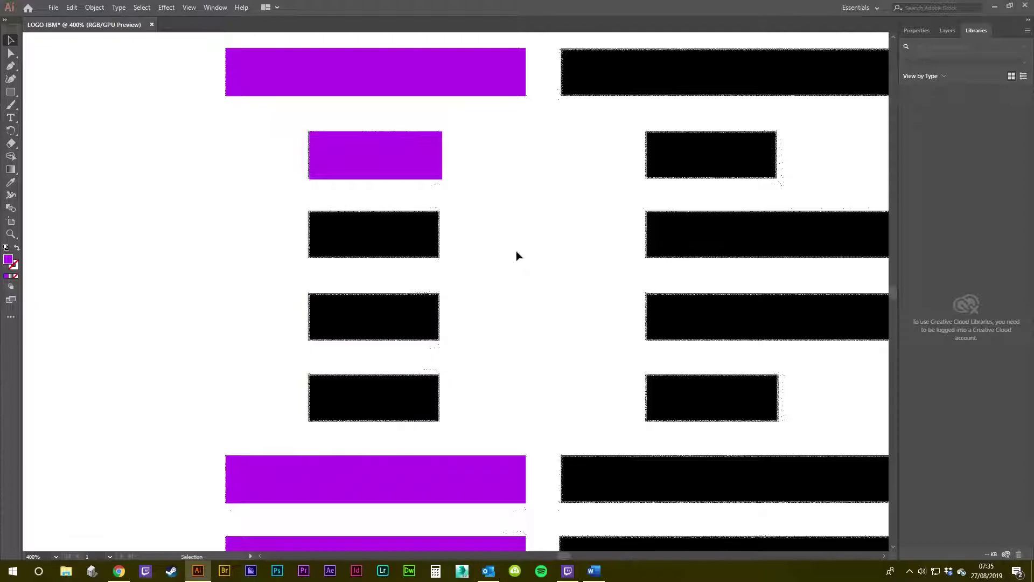
Copy the letter I's third bar straight down onto the fourth and repeat that transformation for the fifth and sixth bars
{"action": "scroll", "coordinate": [345, 228], "scroll_direction": "up", "scroll_amount": 2}
{"action": "left_click_drag", "start_coordinate": [341, 229], "coordinate": [382, 269]}
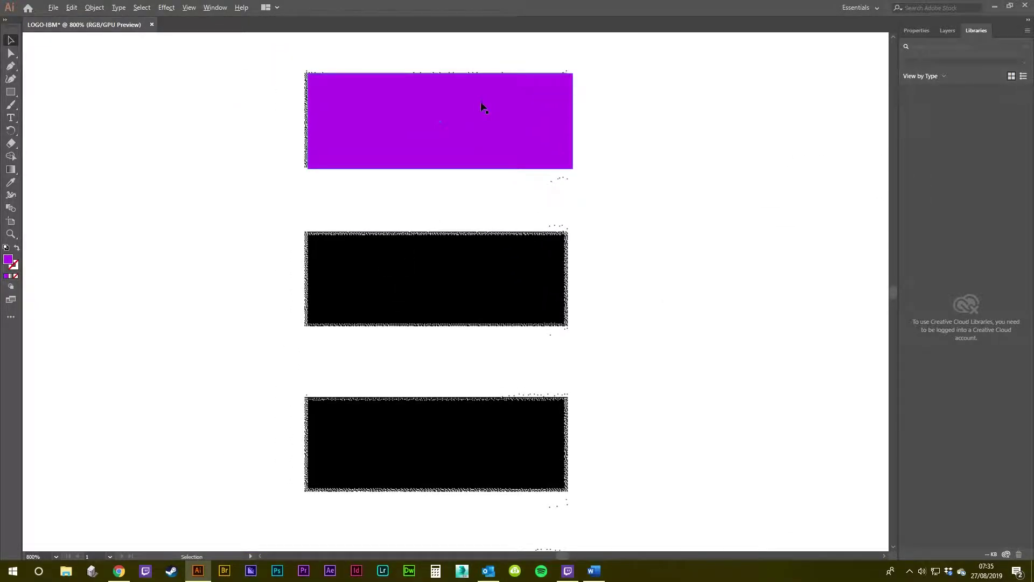
{"action": "left_click_drag", "start_coordinate": [472, 116], "coordinate": [460, 273]}
{"action": "scroll", "coordinate": [622, 258], "scroll_direction": "down", "scroll_amount": 1}
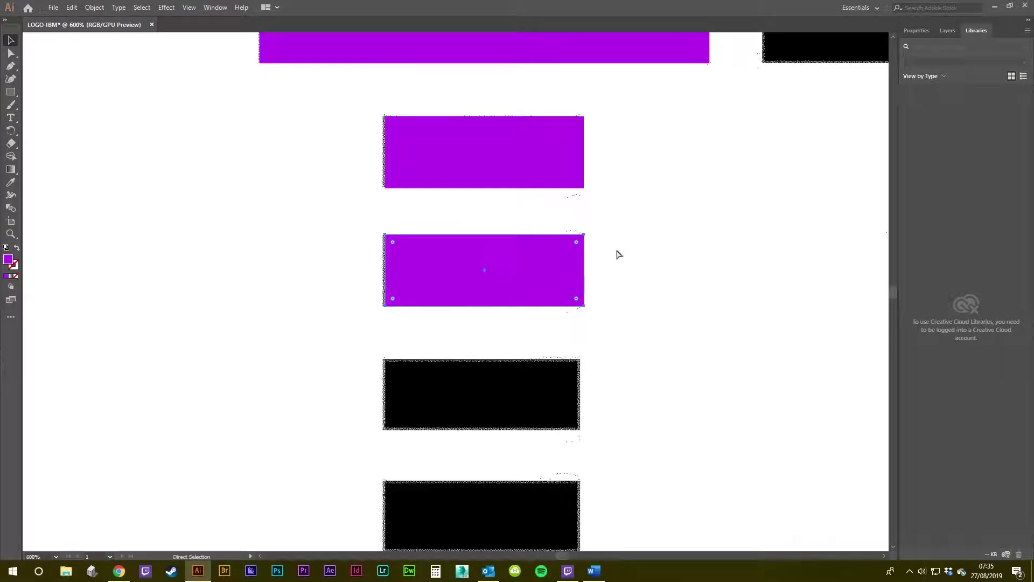
{"action": "key", "text": "ctrl+d"}
{"action": "key", "text": "ctrl+d"}
{"action": "key", "text": "ctrl+d"}
{"action": "scroll", "coordinate": [639, 234], "scroll_direction": "down", "scroll_amount": 5}
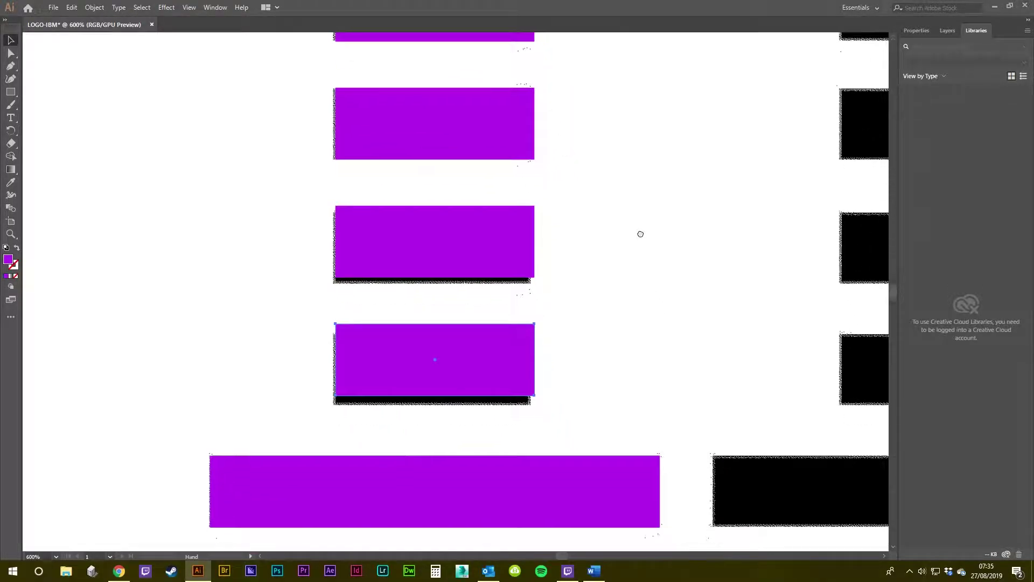
Move the fifth and sixth purple bars of the letter I down to line up with the black reference bars, and deselect them
{"action": "scroll", "coordinate": [462, 367], "scroll_direction": "up", "scroll_amount": 1}
{"action": "scroll", "coordinate": [505, 350], "scroll_direction": "down", "scroll_amount": 1}
{"action": "left_click_drag", "start_coordinate": [549, 268], "coordinate": [513, 381]}
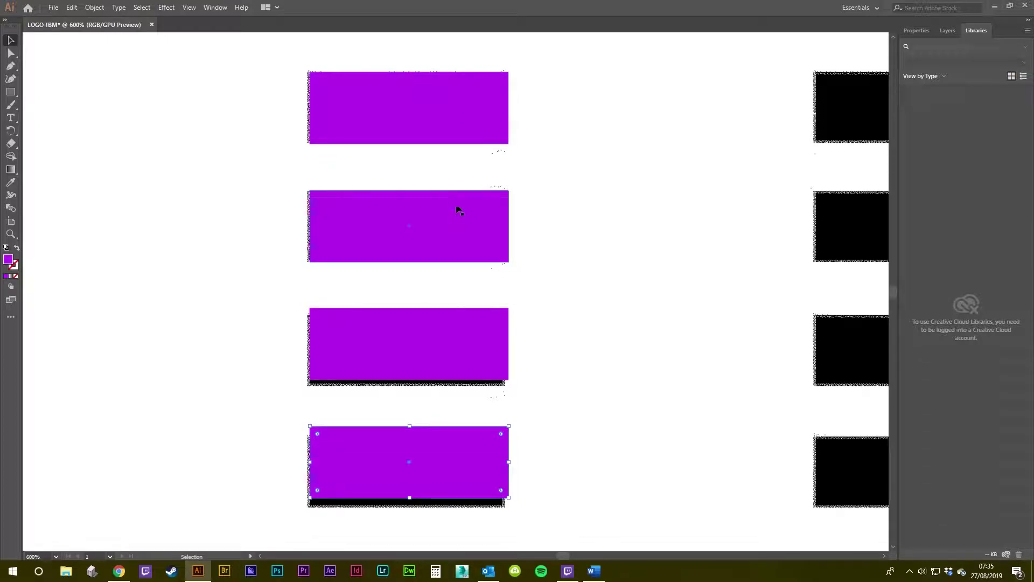
{"action": "left_click_drag", "start_coordinate": [528, 339], "coordinate": [543, 249]}
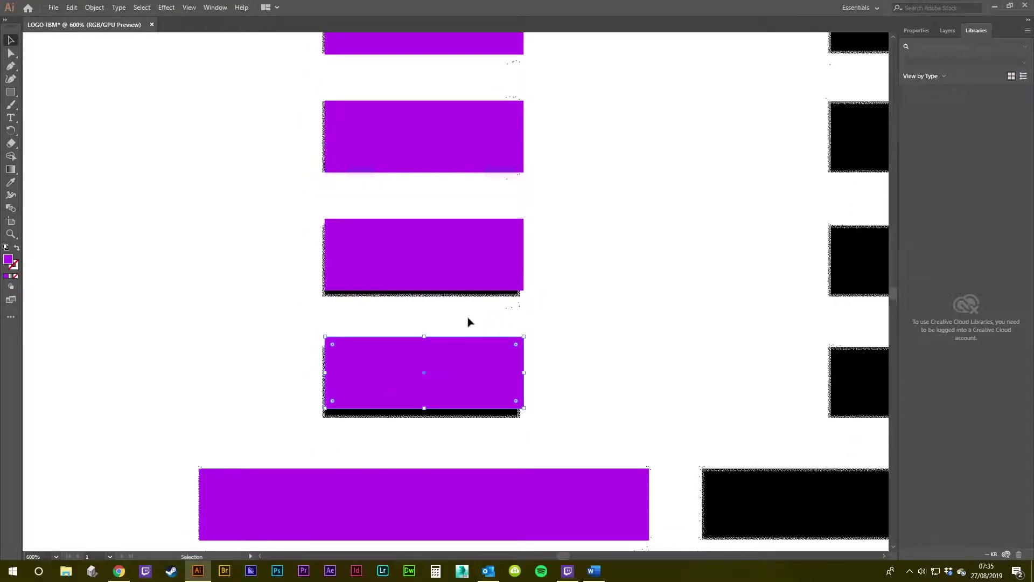
{"action": "left_click", "coordinate": [388, 290]}
{"action": "scroll", "coordinate": [395, 300], "scroll_direction": "up", "scroll_amount": 1}
{"action": "scroll", "coordinate": [469, 277], "scroll_direction": "down", "scroll_amount": 2}
{"action": "left_click", "coordinate": [477, 329]}
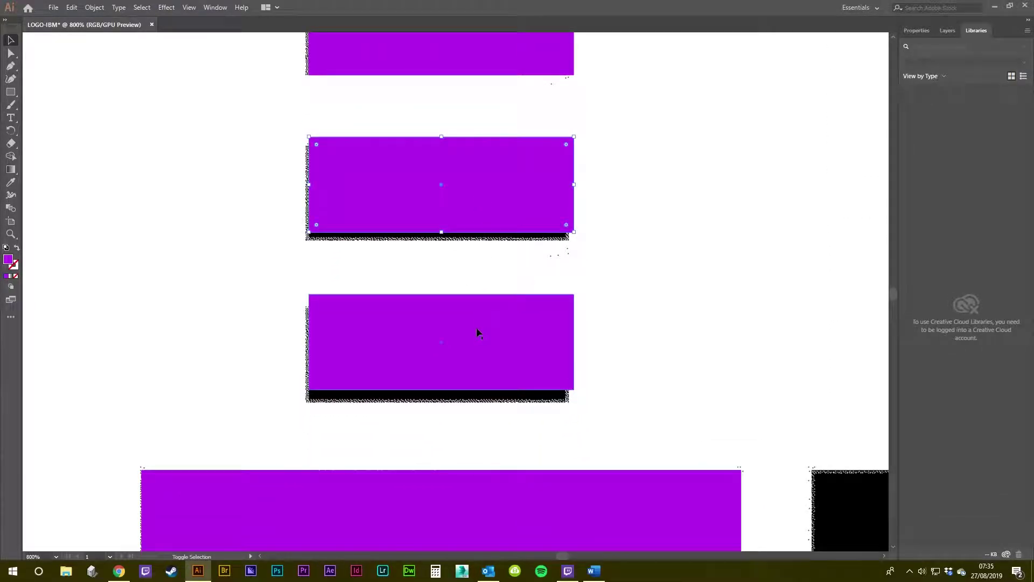
{"action": "scroll", "coordinate": [466, 334], "scroll_direction": "up", "scroll_amount": 1}
{"action": "scroll", "coordinate": [480, 238], "scroll_direction": "down", "scroll_amount": 1}
{"action": "left_click_drag", "start_coordinate": [479, 241], "coordinate": [479, 256]}
{"action": "left_click", "coordinate": [646, 206]}
{"action": "left_click_drag", "start_coordinate": [647, 205], "coordinate": [613, 309]}
{"action": "scroll", "coordinate": [613, 278], "scroll_direction": "down", "scroll_amount": 4}
{"action": "left_click_drag", "start_coordinate": [647, 260], "coordinate": [434, 271]}
{"action": "scroll", "coordinate": [434, 269], "scroll_direction": "down", "scroll_amount": 3}
{"action": "scroll", "coordinate": [437, 260], "scroll_direction": "up", "scroll_amount": 2}
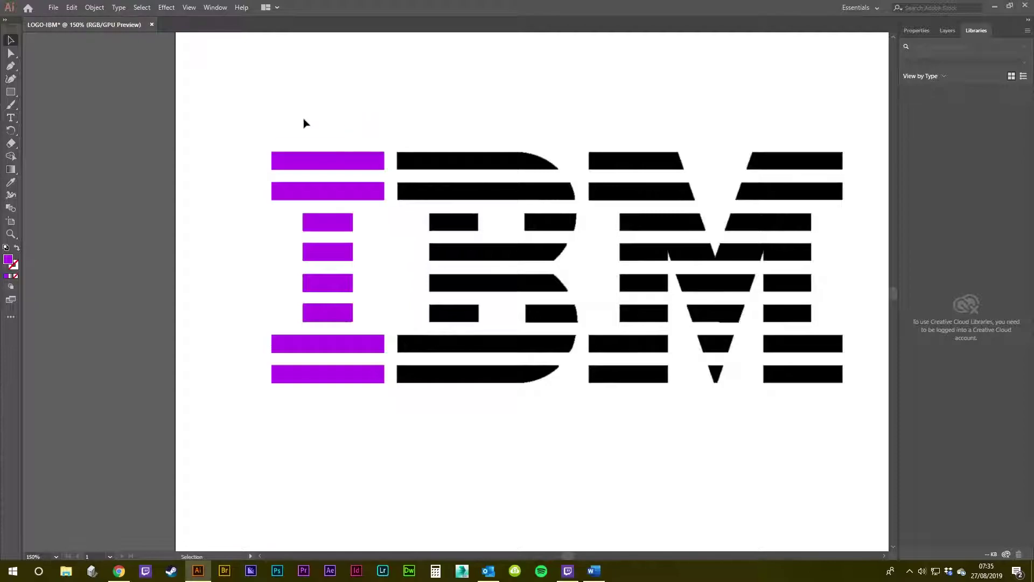
{"action": "scroll", "coordinate": [662, 283], "scroll_direction": "right", "scroll_amount": 3}
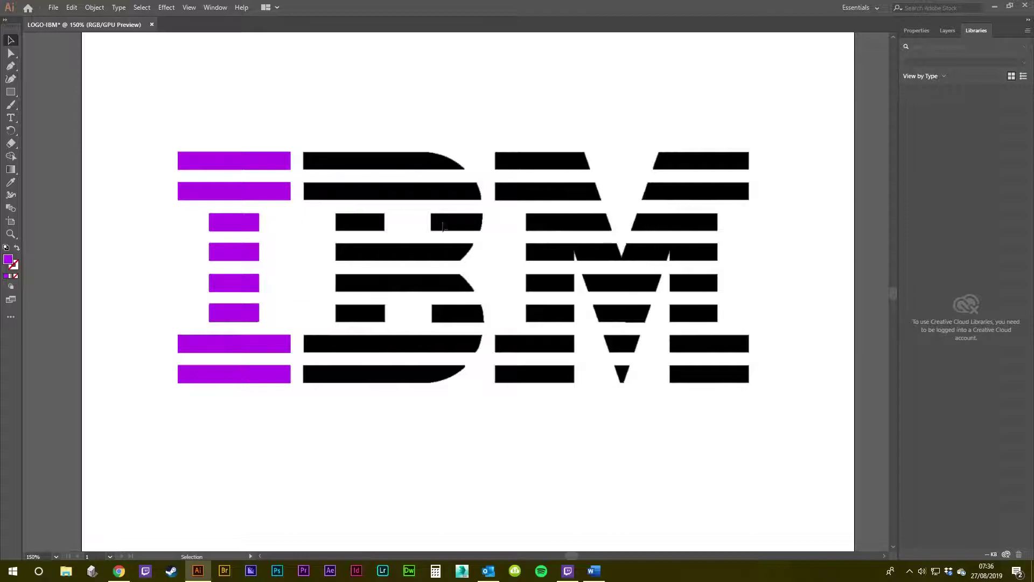
{"action": "scroll", "coordinate": [301, 264], "scroll_direction": "up", "scroll_amount": 1}
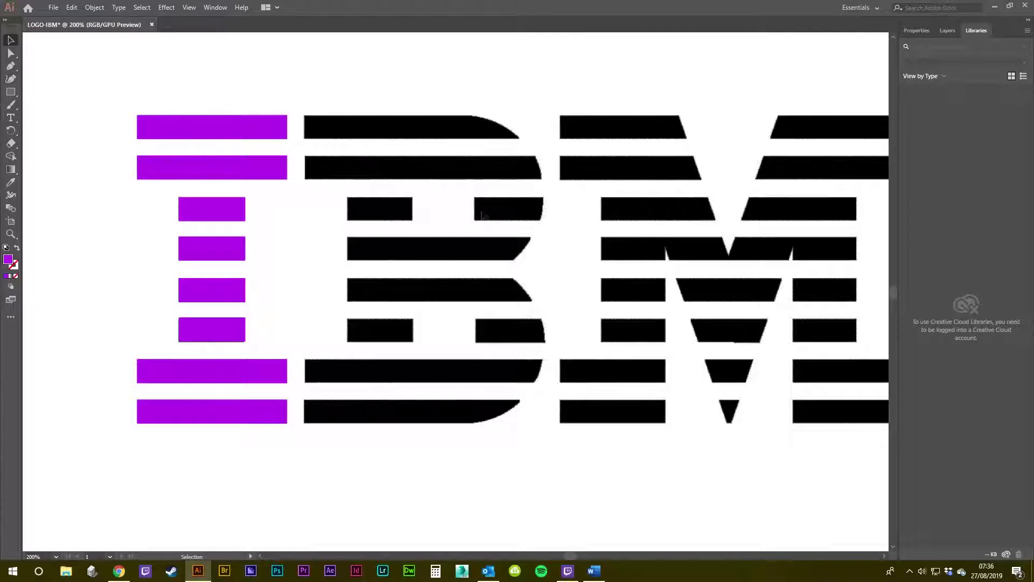
{"action": "mouse_move", "coordinate": [495, 189]}
{"action": "left_mouse_down"}
{"action": "mouse_move", "coordinate": [530, 191]}
{"action": "mouse_move", "coordinate": [503, 180]}
{"action": "left_mouse_up"}
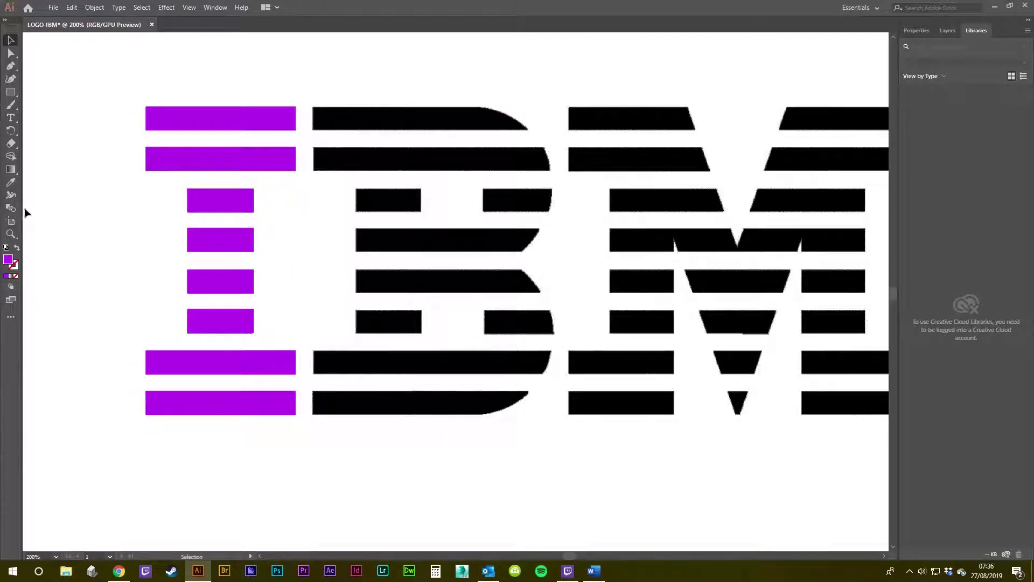
{"action": "left_click", "coordinate": [5, 94]}
{"action": "scroll", "coordinate": [302, 144], "scroll_direction": "up", "scroll_amount": 2}
{"action": "left_click_drag", "start_coordinate": [346, 131], "coordinate": [261, 187]}
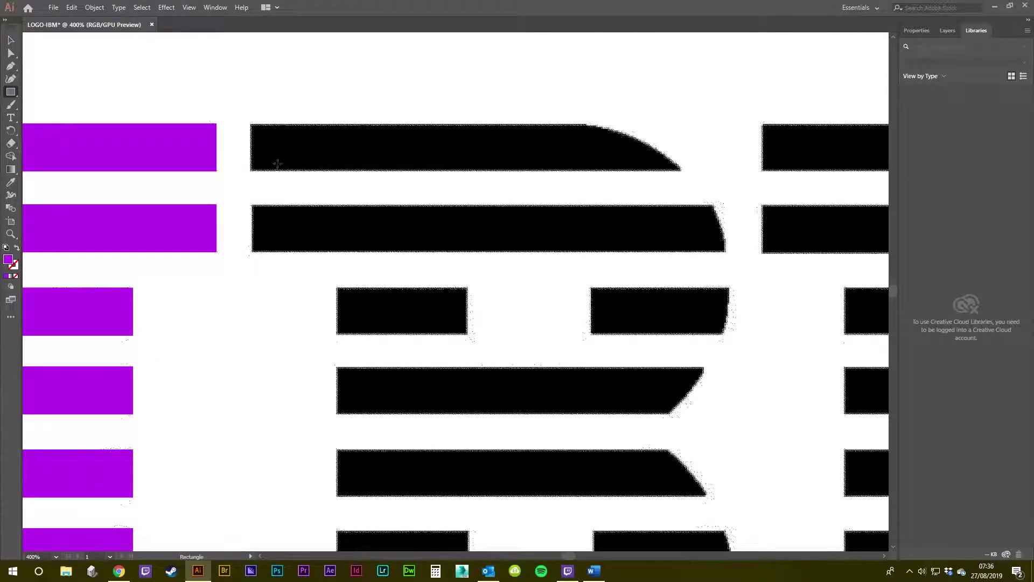
{"action": "scroll", "coordinate": [291, 161], "scroll_direction": "down", "scroll_amount": 1}
{"action": "left_click_drag", "start_coordinate": [335, 178], "coordinate": [333, 190]}
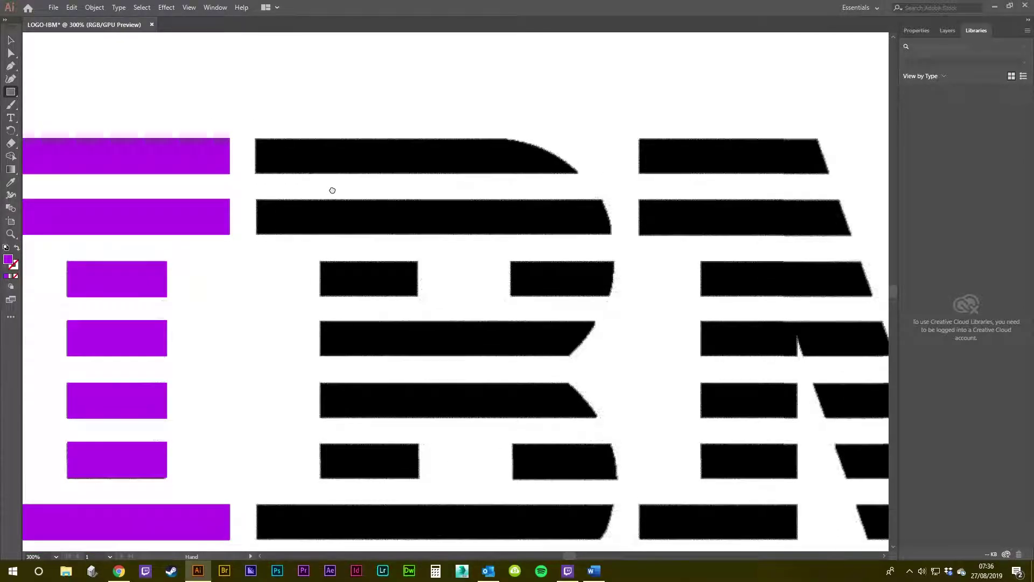
{"action": "left_click_drag", "start_coordinate": [400, 334], "coordinate": [418, 270]}
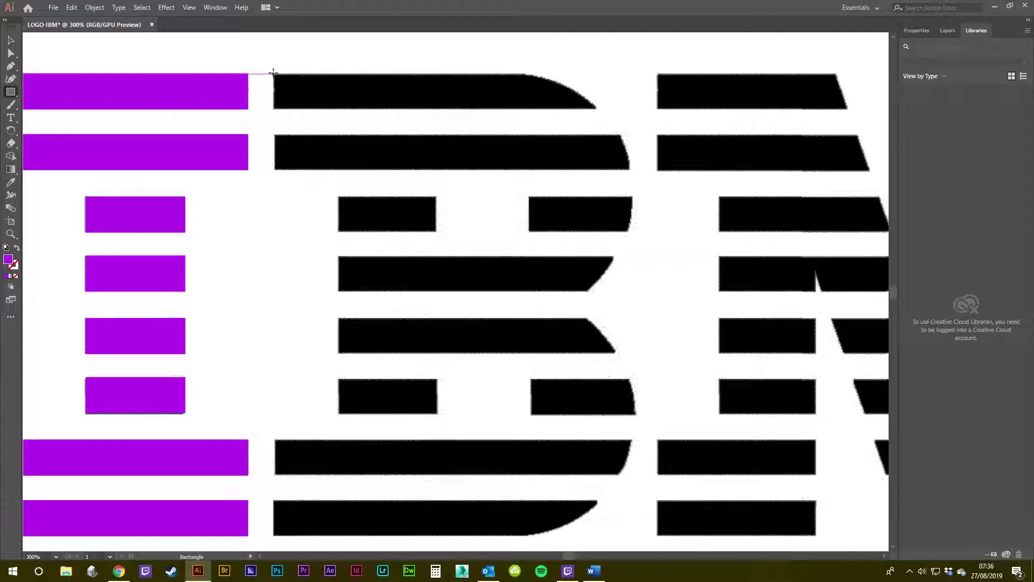
{"action": "key", "text": "v"}
Duplicate the top two wide purple bars of the letter I horizontally onto the top two bars of the letter B
{"action": "left_click", "coordinate": [235, 93]}
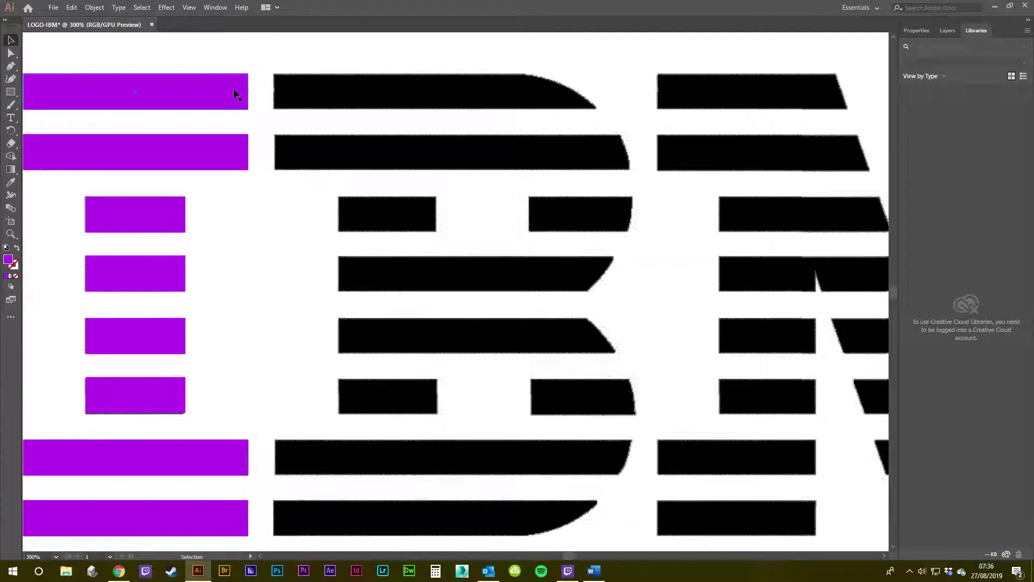
{"action": "left_click_drag", "start_coordinate": [272, 97], "coordinate": [307, 209]}
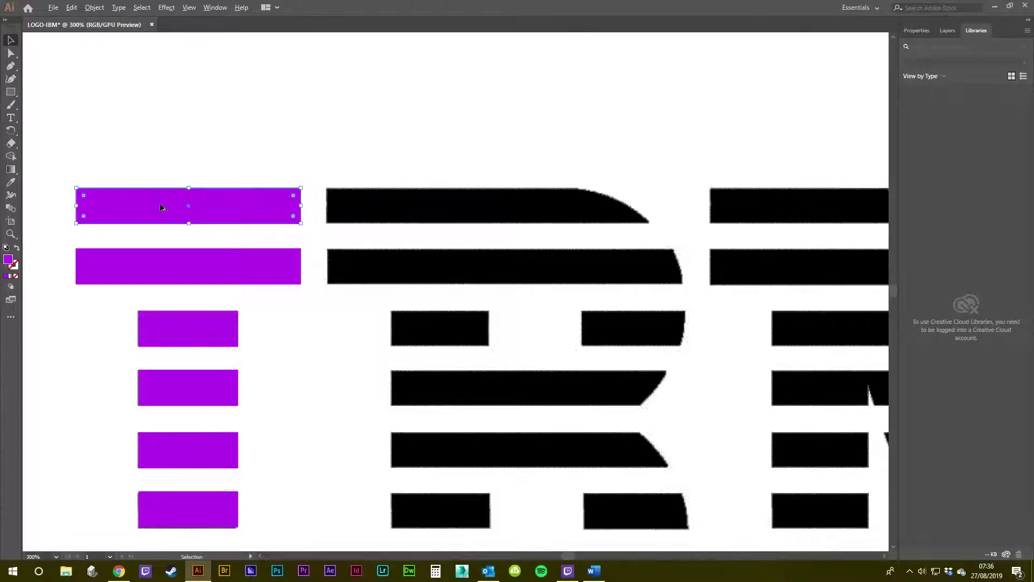
{"action": "scroll", "coordinate": [250, 212], "scroll_direction": "down", "scroll_amount": 2}
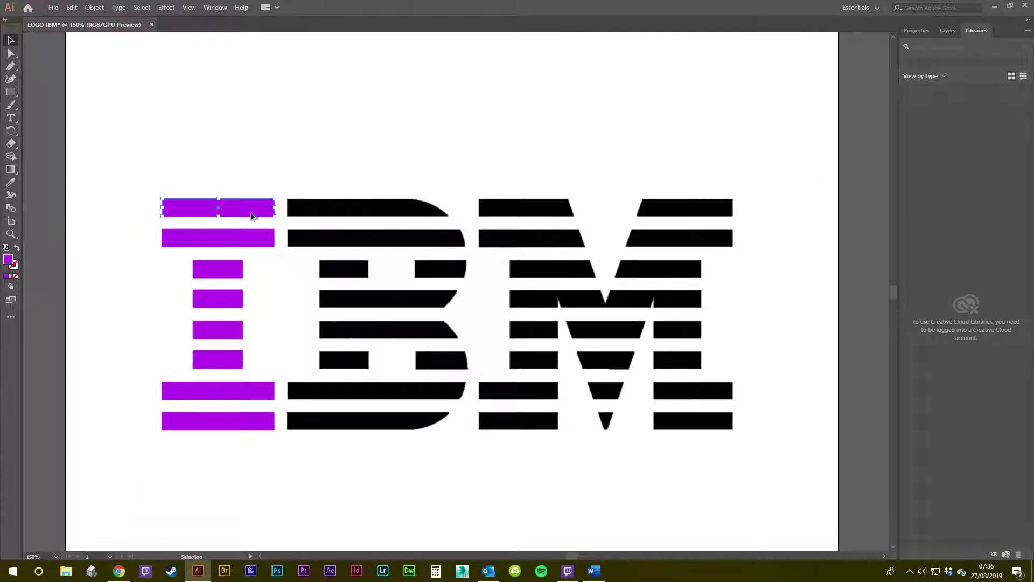
{"action": "scroll", "coordinate": [257, 226], "scroll_direction": "up", "scroll_amount": 1}
{"action": "left_click", "coordinate": [191, 241], "text": "shift"}
{"action": "scroll", "coordinate": [214, 202], "scroll_direction": "up", "scroll_amount": 2}
{"action": "left_click_drag", "start_coordinate": [151, 204], "coordinate": [473, 210]}
Widen the two copied bars to span the full width of the letter B
{"action": "left_click_drag", "start_coordinate": [700, 169], "coordinate": [449, 111]}
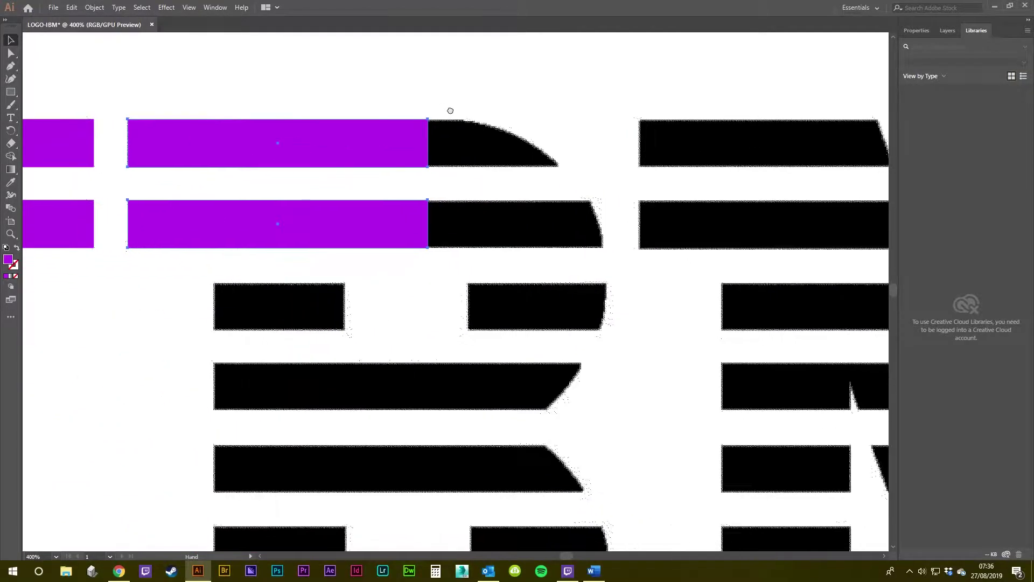
{"action": "left_click_drag", "start_coordinate": [429, 186], "coordinate": [609, 284]}
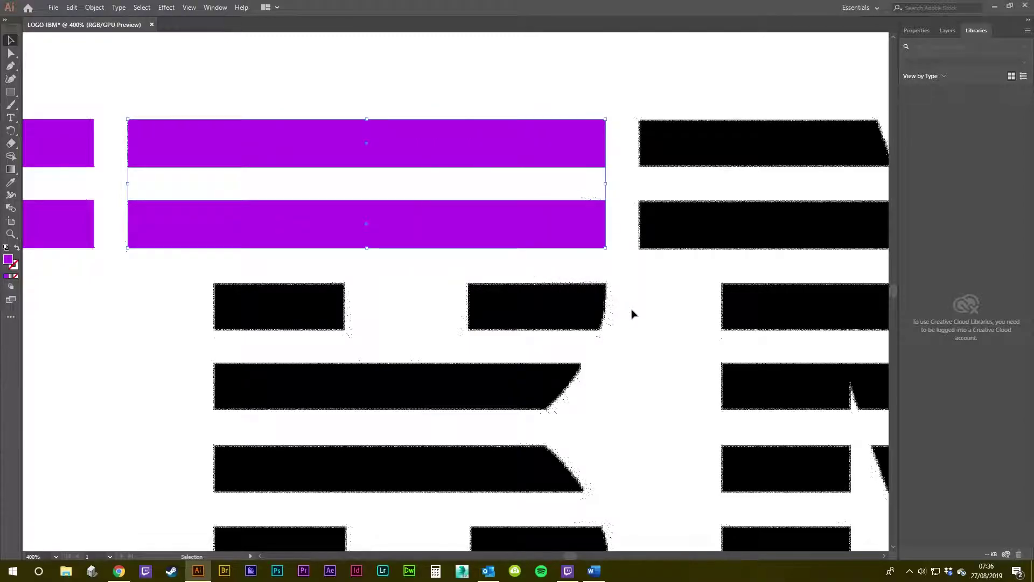
{"action": "scroll", "coordinate": [644, 282], "scroll_direction": "down", "scroll_amount": 4}
{"action": "scroll", "coordinate": [646, 244], "scroll_direction": "up", "scroll_amount": 2}
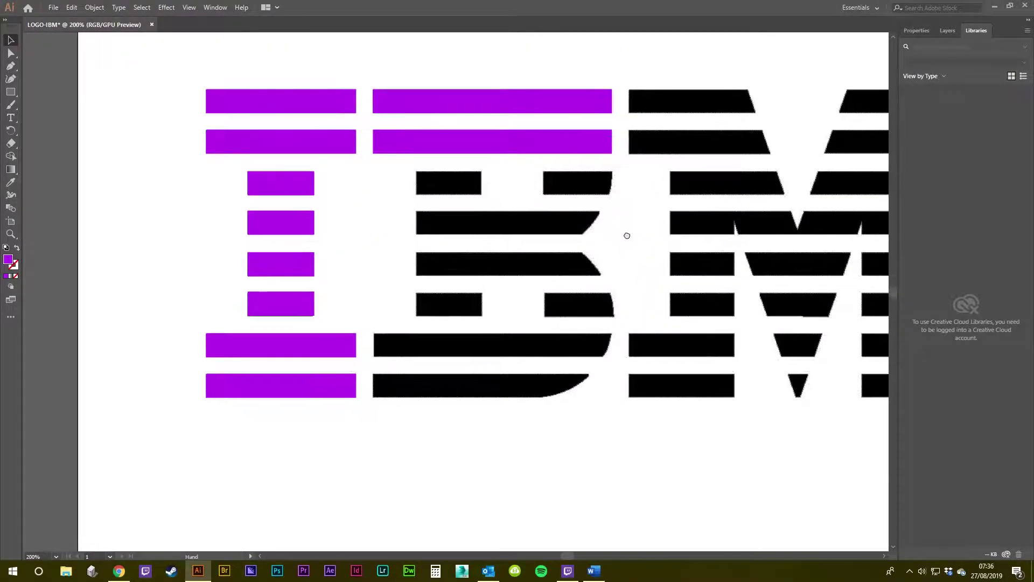
Duplicate the two wide purple bars at the top of the letter B straight down onto its bottom two bars
{"action": "left_click", "coordinate": [528, 104], "text": "shift"}
{"action": "scroll", "coordinate": [529, 125], "scroll_direction": "up", "scroll_amount": 1}
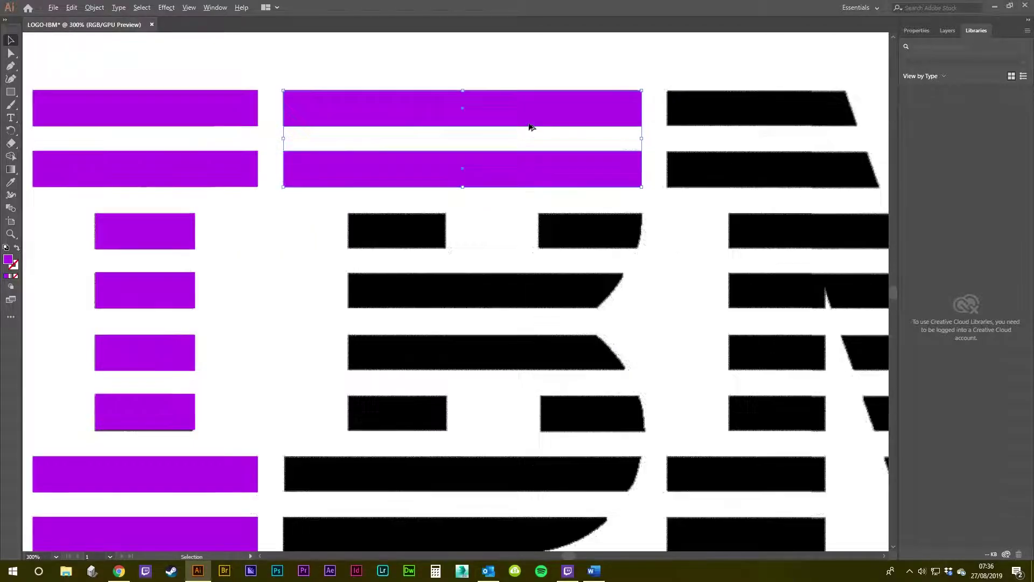
{"action": "left_click_drag", "start_coordinate": [569, 207], "coordinate": [556, 155]}
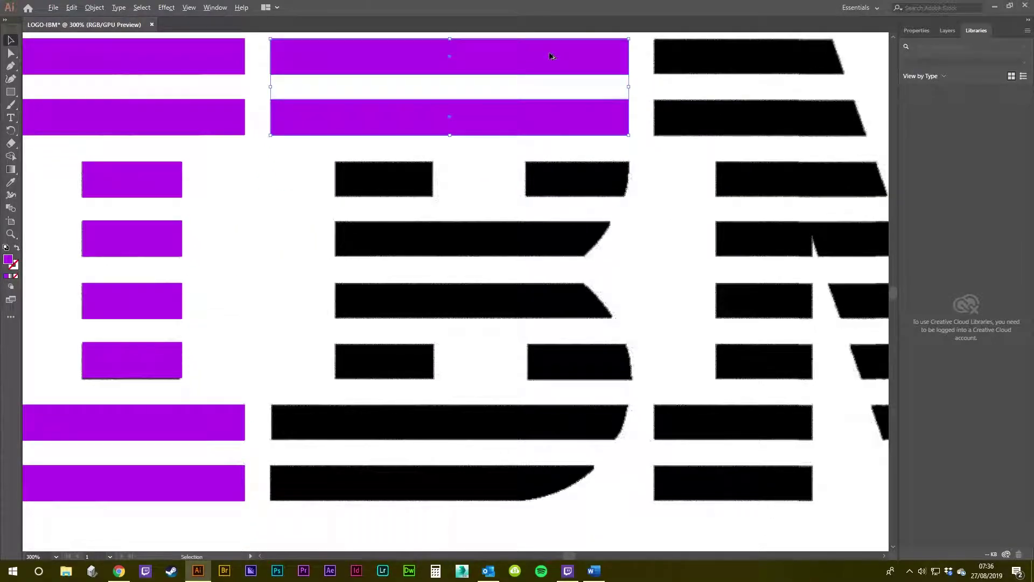
{"action": "left_click_drag", "start_coordinate": [550, 56], "coordinate": [545, 423]}
{"action": "left_click_drag", "start_coordinate": [679, 365], "coordinate": [684, 337]}
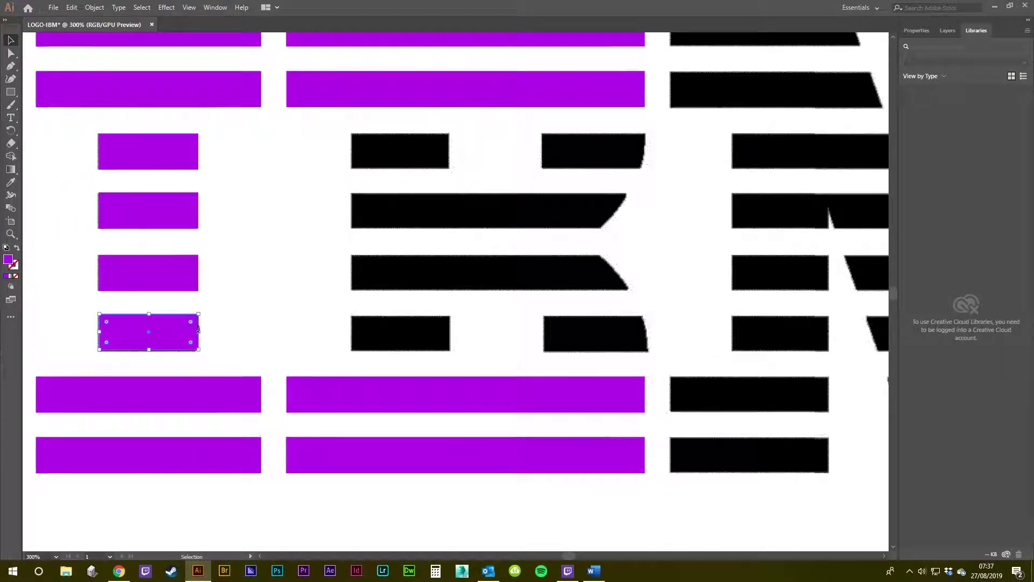
Copy the letter I's sixth bar across onto the B's sixth-row stem bar, and place another copy on the B's third-row stem bar
{"action": "left_click_drag", "start_coordinate": [188, 332], "coordinate": [438, 331]}
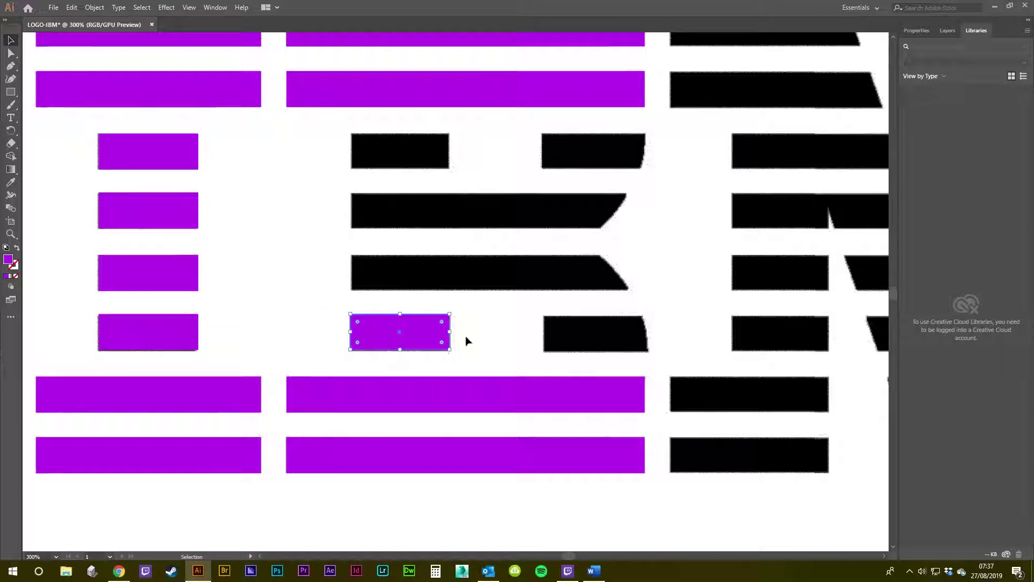
{"action": "left_click", "coordinate": [159, 158]}
{"action": "left_click", "coordinate": [435, 347]}
{"action": "left_click_drag", "start_coordinate": [364, 338], "coordinate": [363, 157]}
{"action": "left_click", "coordinate": [476, 152]}
{"action": "left_click_drag", "start_coordinate": [500, 174], "coordinate": [502, 181]}
Swap fill and stroke on the letter B's four wide bars so they become unfilled purple outlines
{"action": "scroll", "coordinate": [499, 192], "scroll_direction": "down", "scroll_amount": 3}
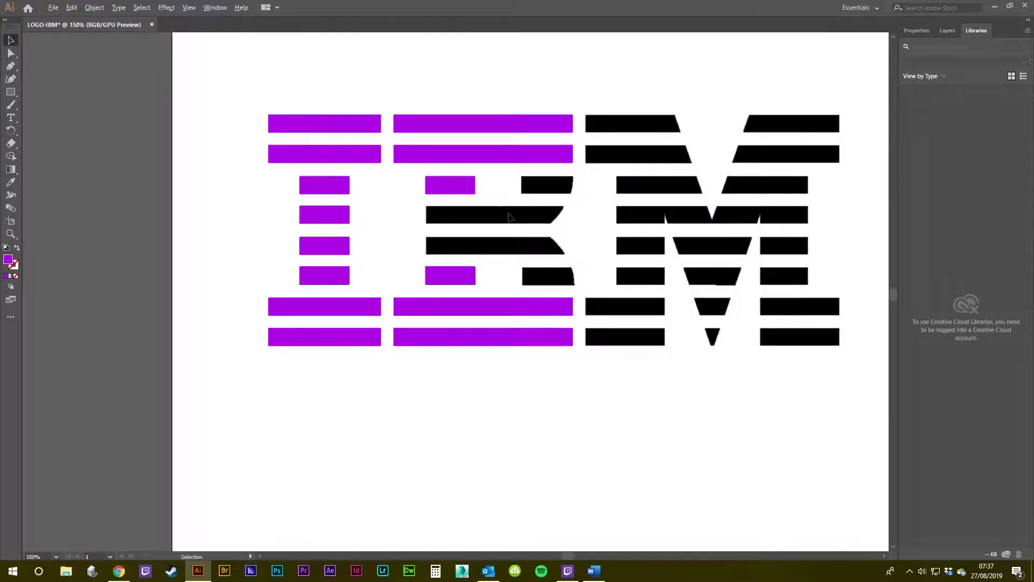
{"action": "scroll", "coordinate": [508, 216], "scroll_direction": "up", "scroll_amount": 2}
{"action": "left_click_drag", "start_coordinate": [570, 223], "coordinate": [511, 256]}
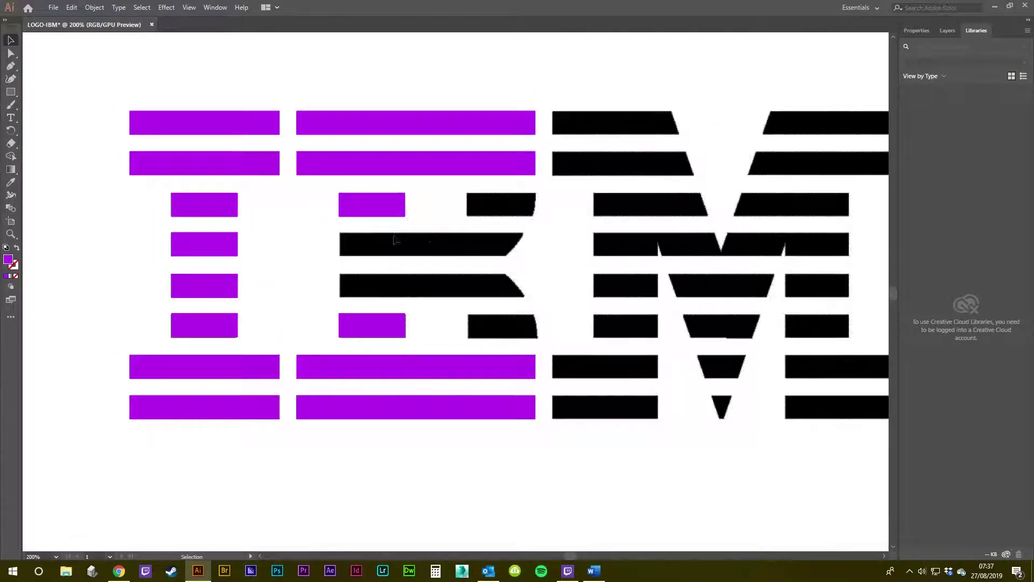
{"action": "left_click_drag", "start_coordinate": [336, 256], "coordinate": [341, 269]}
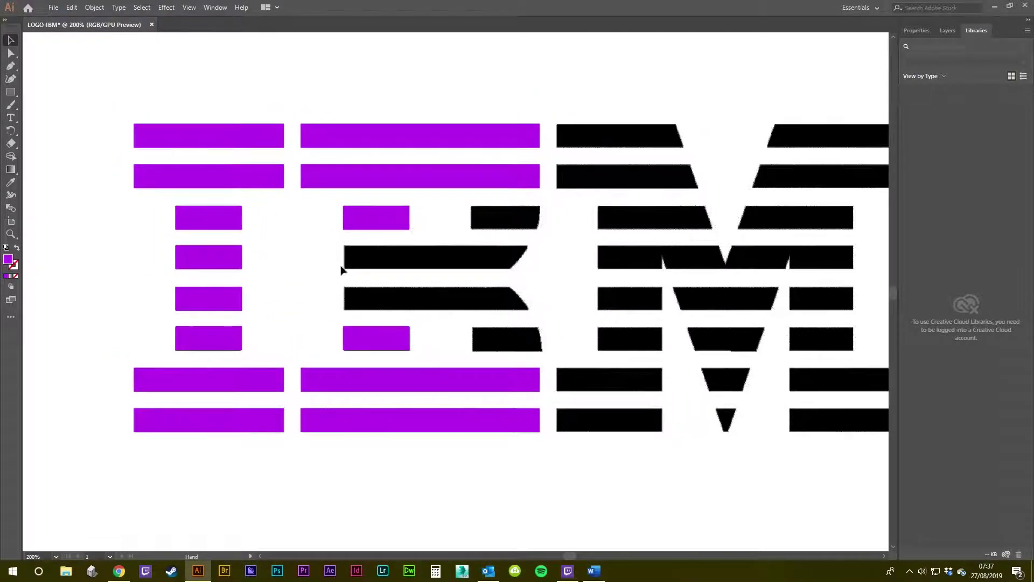
{"action": "scroll", "coordinate": [373, 269], "scroll_direction": "up", "scroll_amount": 1}
{"action": "left_click_drag", "start_coordinate": [411, 253], "coordinate": [402, 284]}
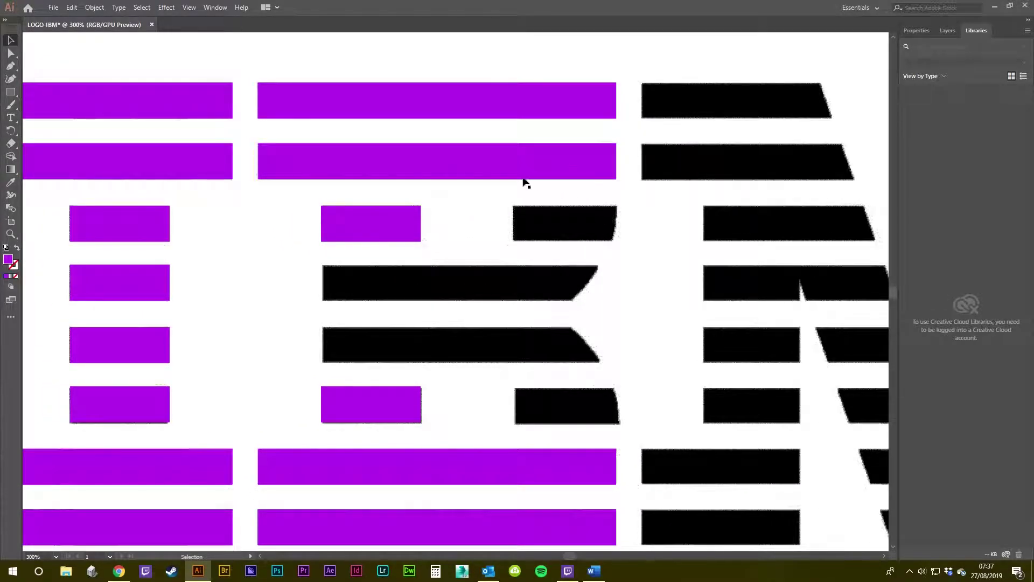
{"action": "scroll", "coordinate": [504, 178], "scroll_direction": "down", "scroll_amount": 1}
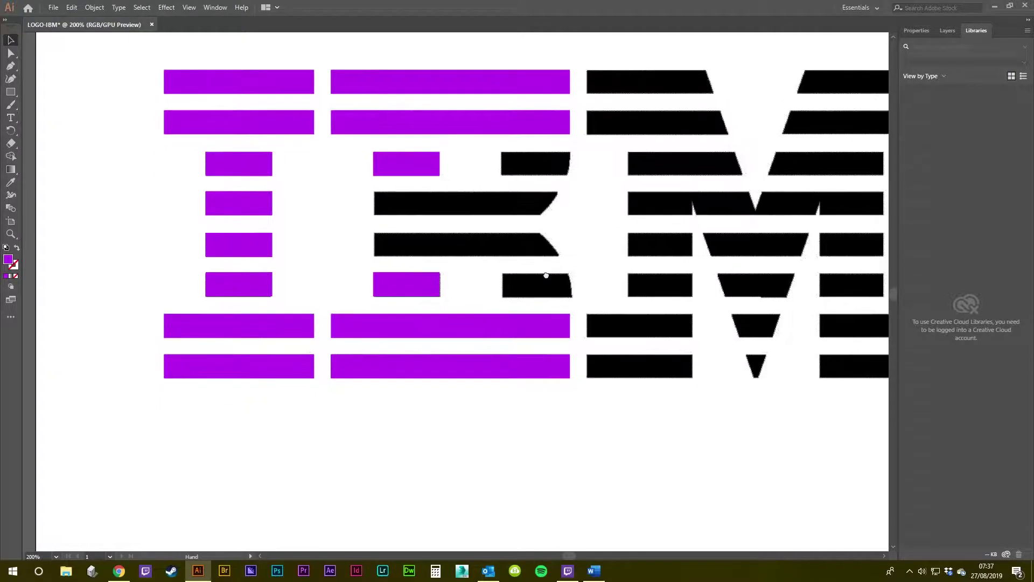
{"action": "left_click_drag", "start_coordinate": [524, 347], "coordinate": [508, 334]}
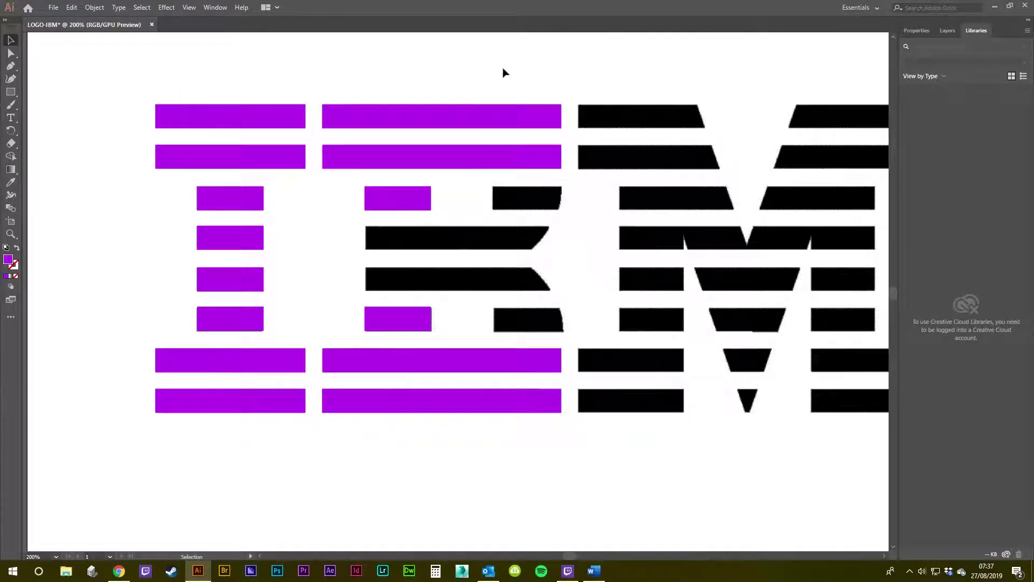
{"action": "left_click_drag", "start_coordinate": [488, 174], "coordinate": [488, 178]}
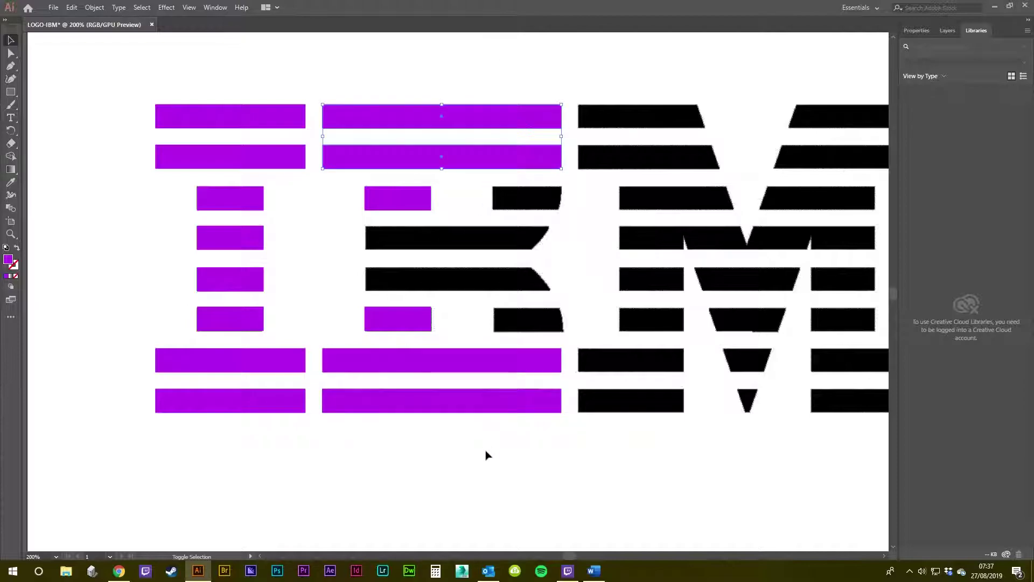
{"action": "left_click_drag", "start_coordinate": [481, 344], "coordinate": [481, 345]}
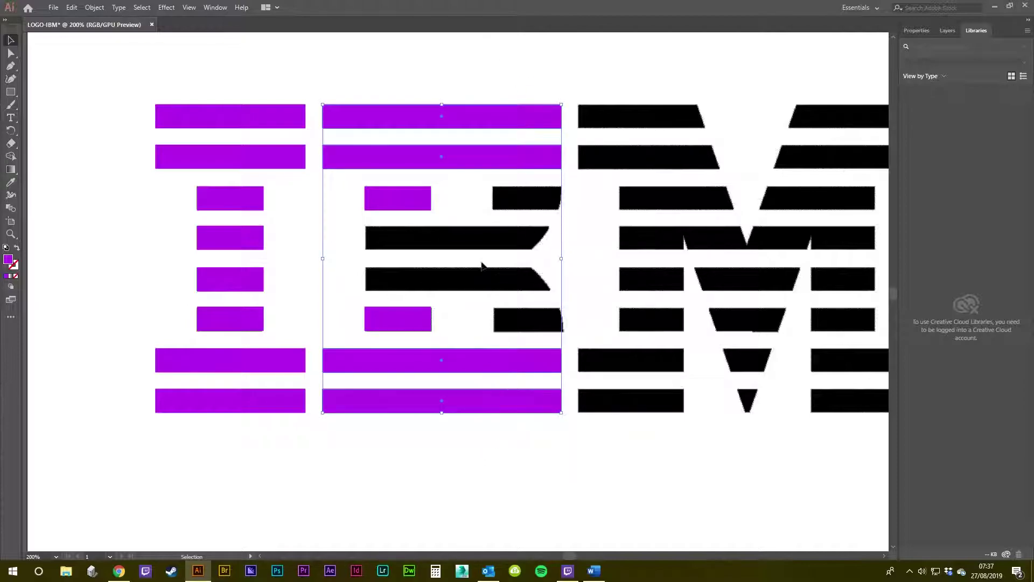
{"action": "left_click", "coordinate": [17, 247]}
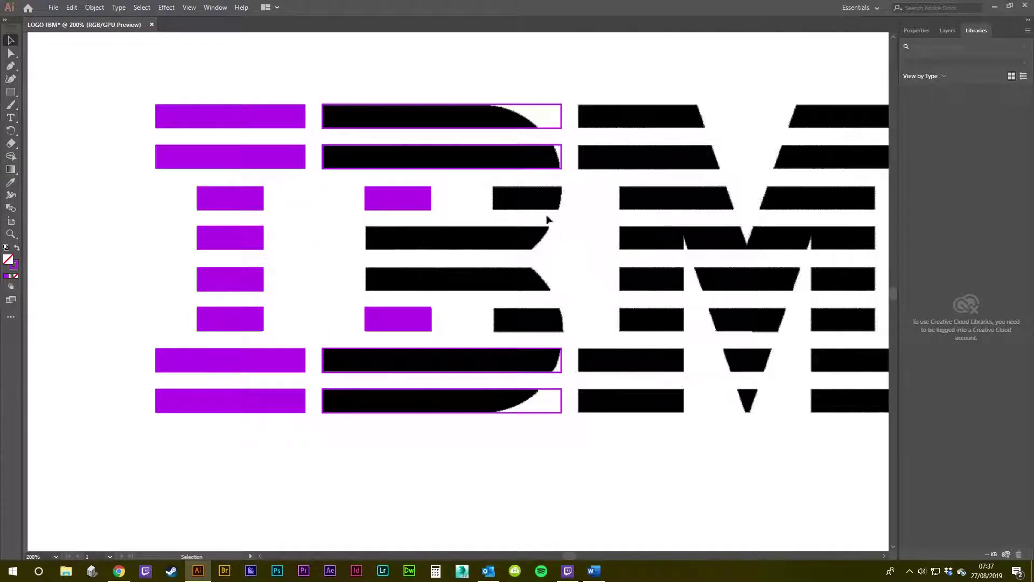
Draw an outlined circle over the letter B's upper bowl, aligning its outer side with the right end of the wide bars
{"action": "scroll", "coordinate": [521, 210], "scroll_direction": "up", "scroll_amount": 2}
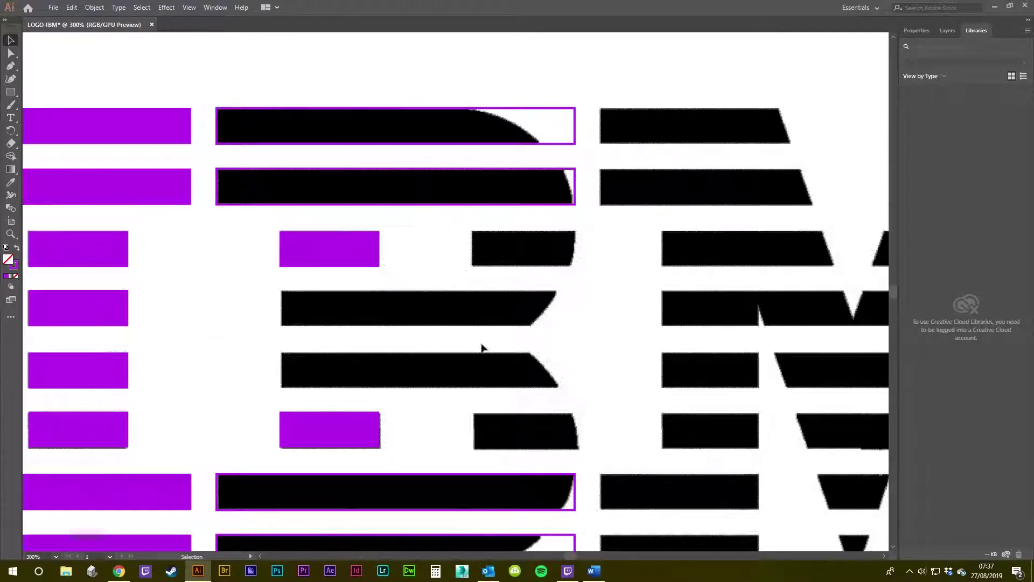
{"action": "left_click", "coordinate": [11, 92]}
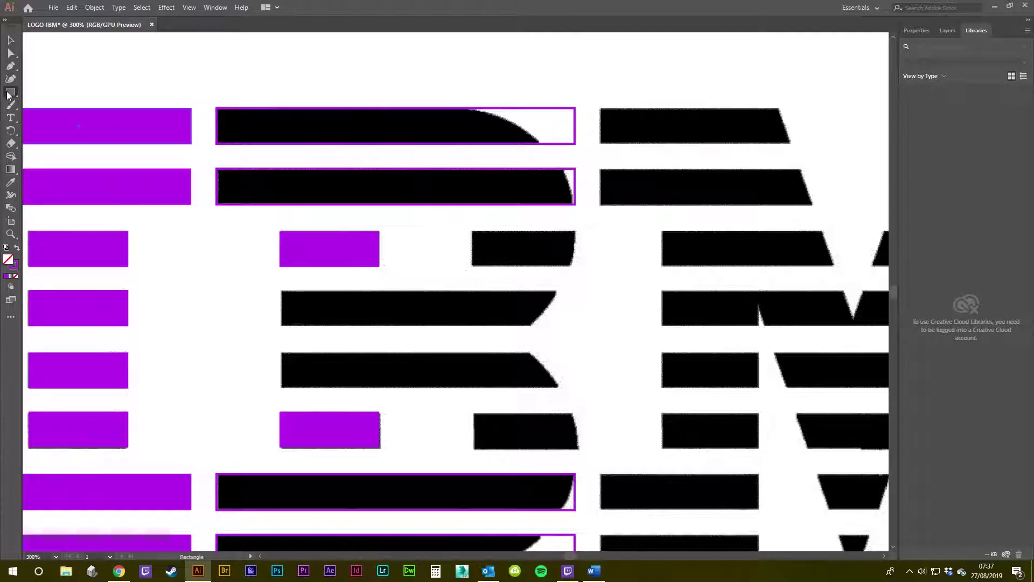
{"action": "left_click", "coordinate": [44, 104]}
{"action": "left_click_drag", "start_coordinate": [449, 240], "coordinate": [575, 366]}
{"action": "key", "text": "v"}
{"action": "mouse_move", "coordinate": [575, 215]}
{"action": "left_mouse_down"}
{"action": "mouse_move", "coordinate": [572, 206]}
{"action": "mouse_move", "coordinate": [576, 231]}
{"action": "left_mouse_up"}
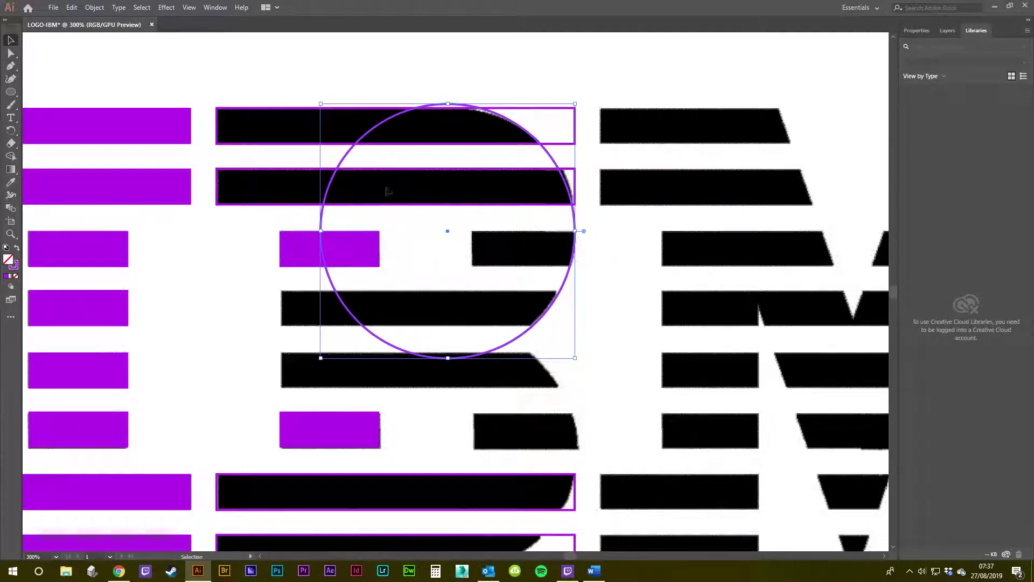
Fine-tune the circle's size and position against the top and right edges of the B's upper bowl
{"action": "scroll", "coordinate": [448, 103], "scroll_direction": "up", "scroll_amount": 2}
{"action": "left_click_drag", "start_coordinate": [447, 104], "coordinate": [454, 111]}
{"action": "left_click_drag", "start_coordinate": [697, 418], "coordinate": [650, 346]}
{"action": "left_click_drag", "start_coordinate": [661, 289], "coordinate": [667, 289]}
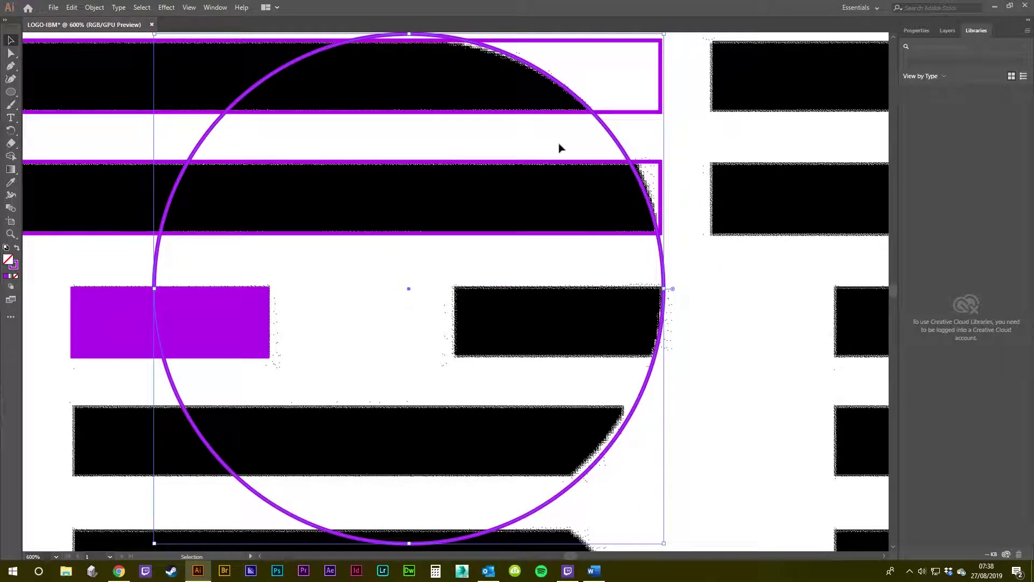
Try to stretch the circle horizontally toward the B's stem, and undo the stretch
{"action": "left_click_drag", "start_coordinate": [536, 504], "coordinate": [543, 415]}
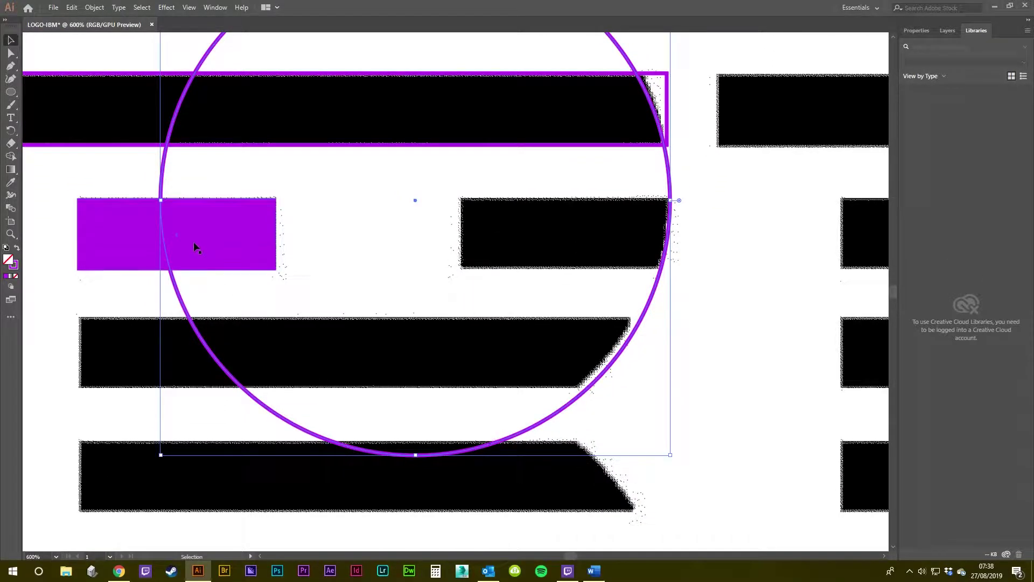
{"action": "left_click_drag", "start_coordinate": [160, 200], "coordinate": [106, 200]}
{"action": "scroll", "coordinate": [511, 279], "scroll_direction": "down", "scroll_amount": 1}
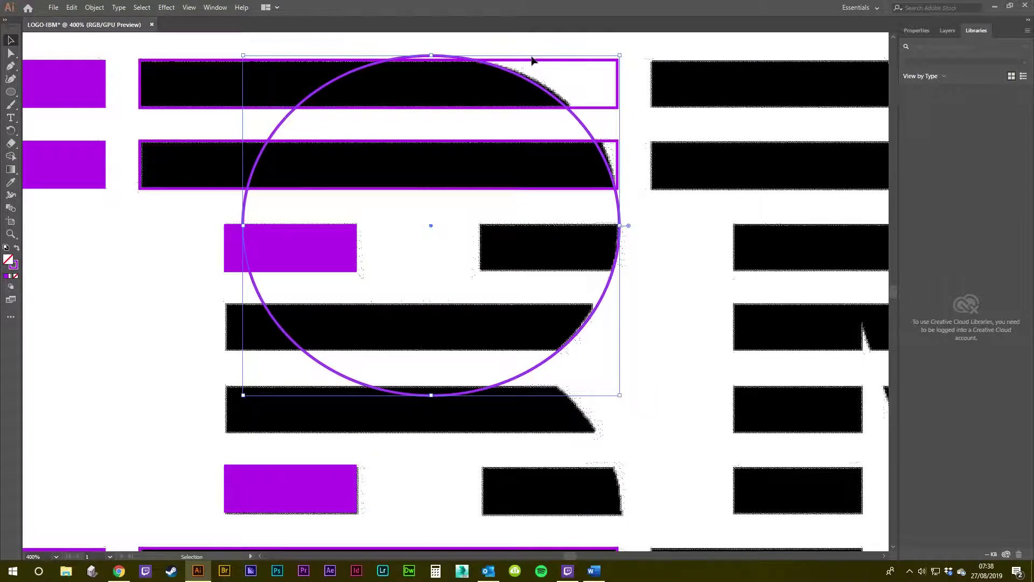
{"action": "left_click_drag", "start_coordinate": [590, 84], "coordinate": [536, 134]}
{"action": "key", "text": "ctrl+z"}
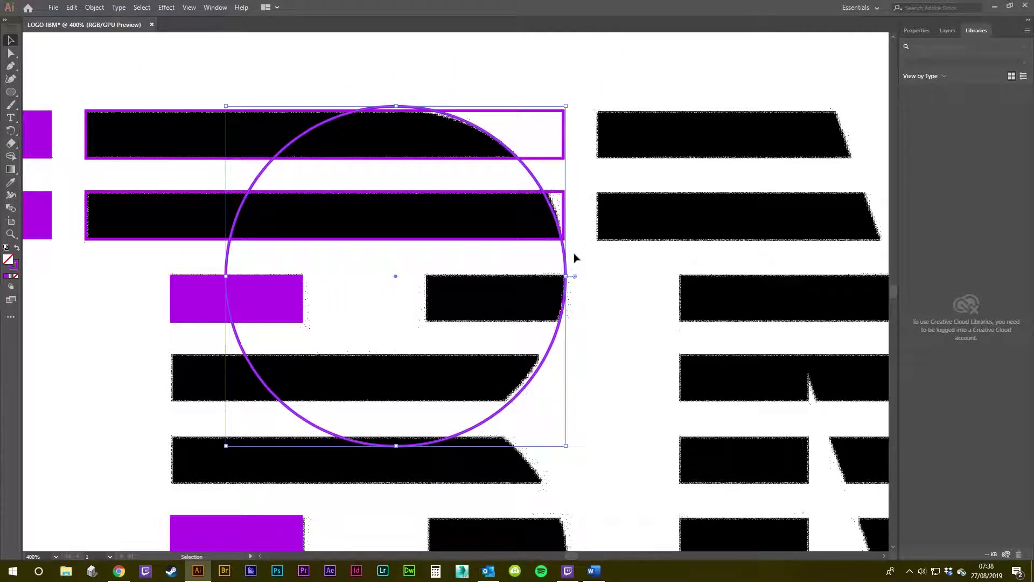
Nudge the circle slightly upward to fit its lower curve to the B's fourth-row bar end
{"action": "key", "text": "Up"}
{"action": "key", "text": "Up"}
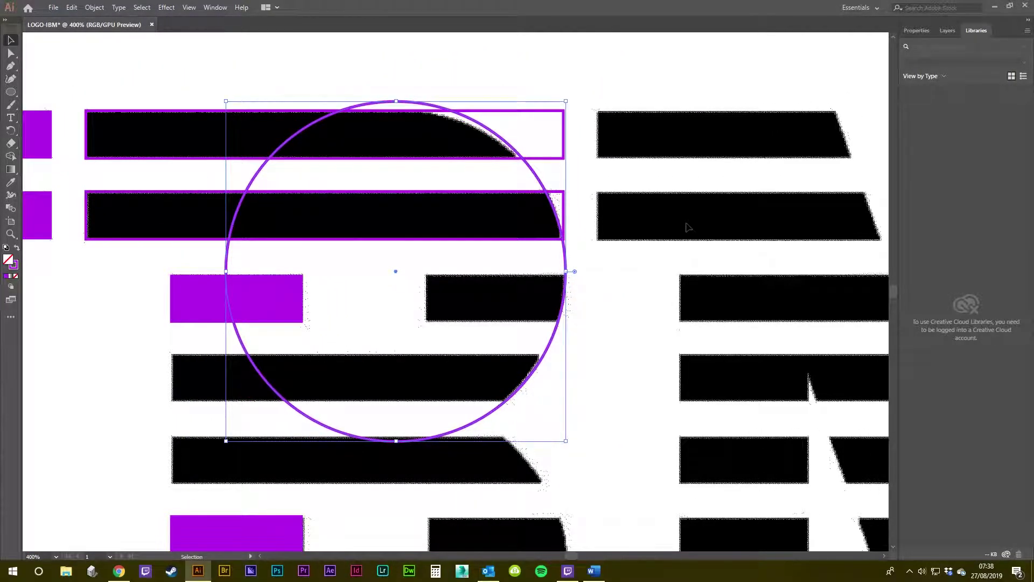
{"action": "key", "text": "Down"}
{"action": "key", "text": "Up"}
{"action": "key", "text": "Up"}
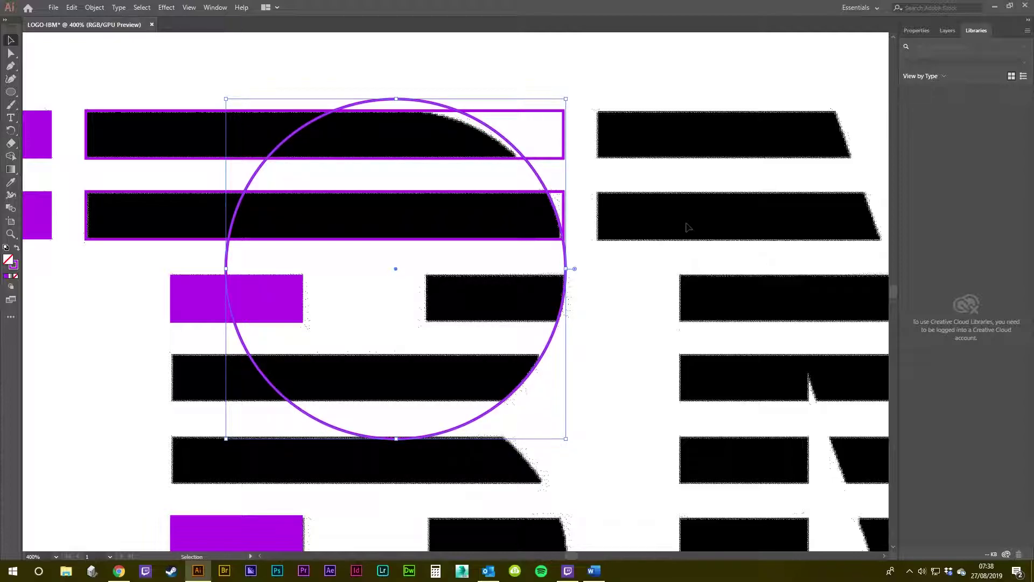
Lower only the circle's top anchor point to the upper edge of the B's first bar
{"action": "key", "text": "a"}
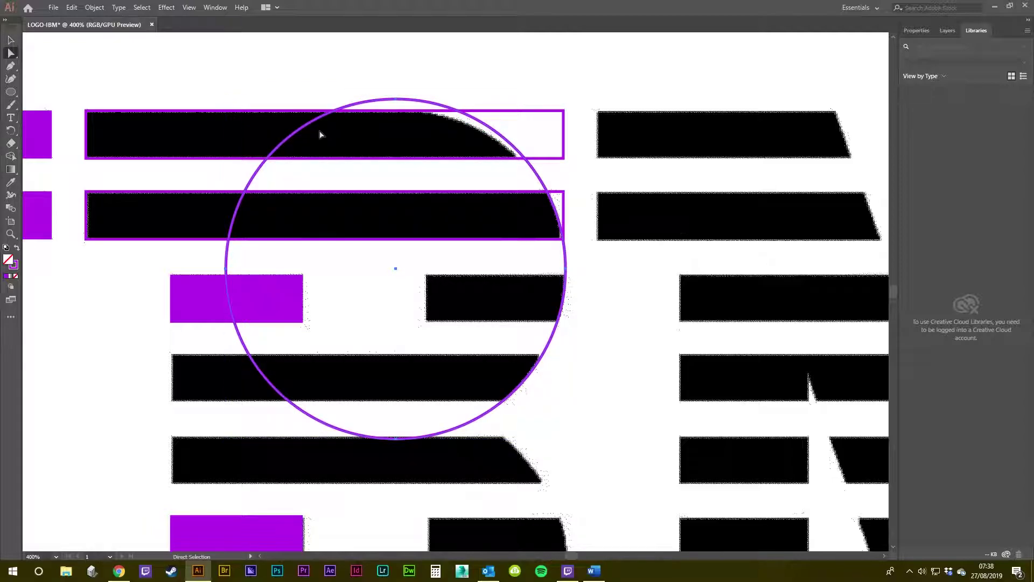
{"action": "left_click", "coordinate": [10, 41]}
{"action": "key", "text": "a"}
{"action": "left_click", "coordinate": [397, 99]}
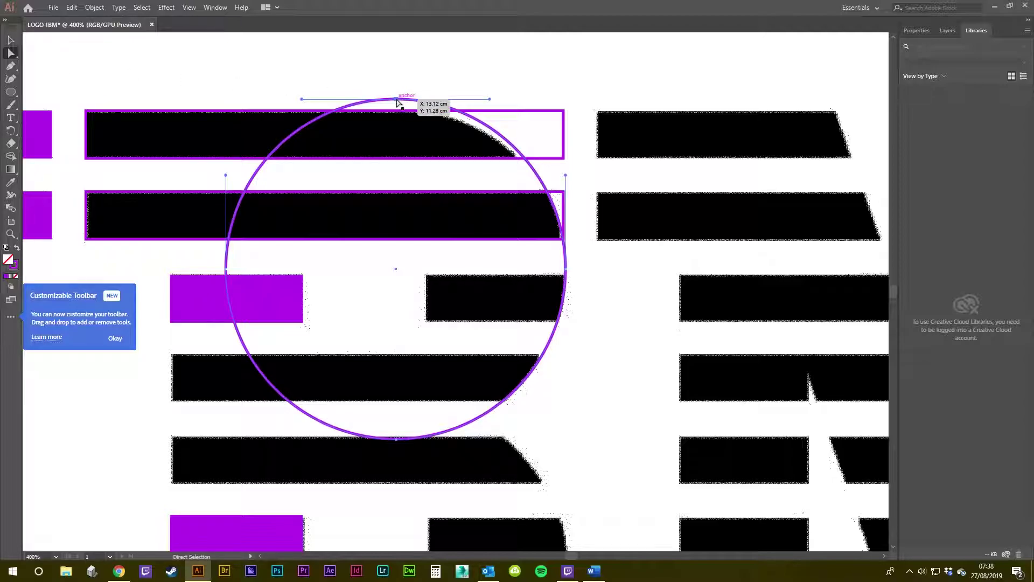
{"action": "key", "text": "Down"}
{"action": "key", "text": "Down"}
{"action": "key", "text": "Down"}
{"action": "key", "text": "Down"}
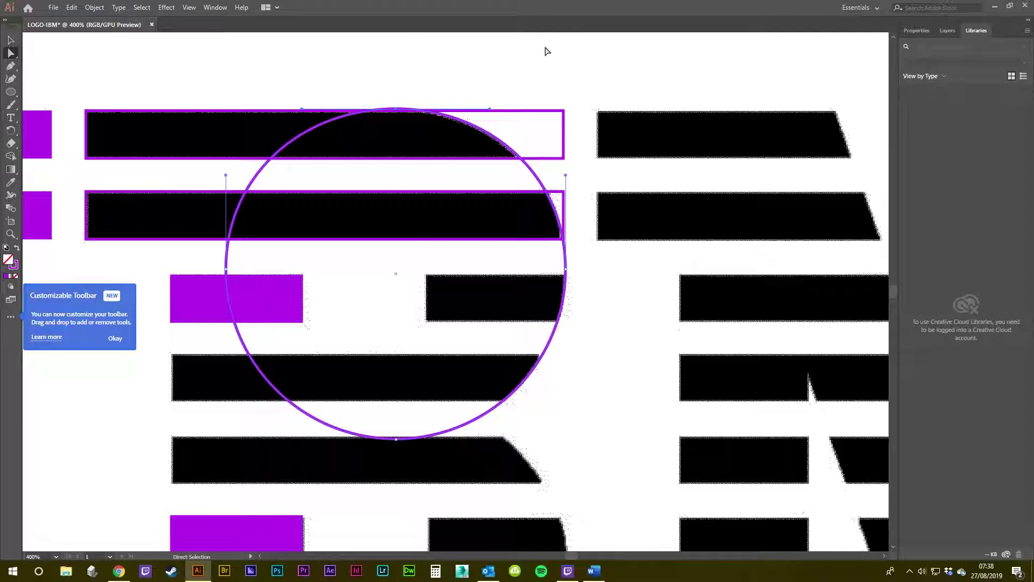
{"action": "key", "text": "v"}
{"action": "left_click", "coordinate": [590, 332]}
Examine how closely the adjusted circle follows the curved bar ends of the B's upper bowl
{"action": "scroll", "coordinate": [590, 333], "scroll_direction": "down", "scroll_amount": 1}
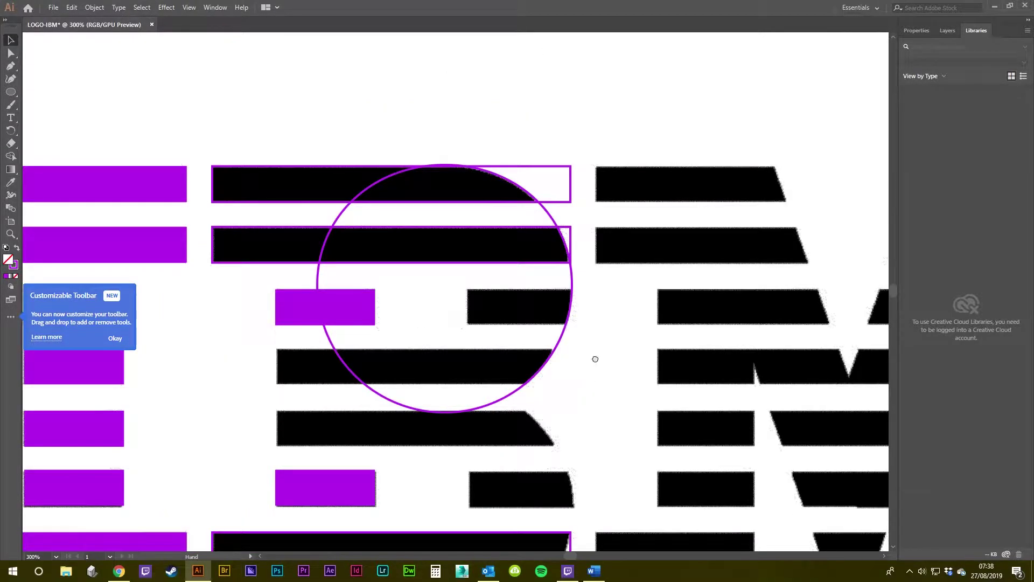
{"action": "left_click_drag", "start_coordinate": [589, 379], "coordinate": [605, 320]}
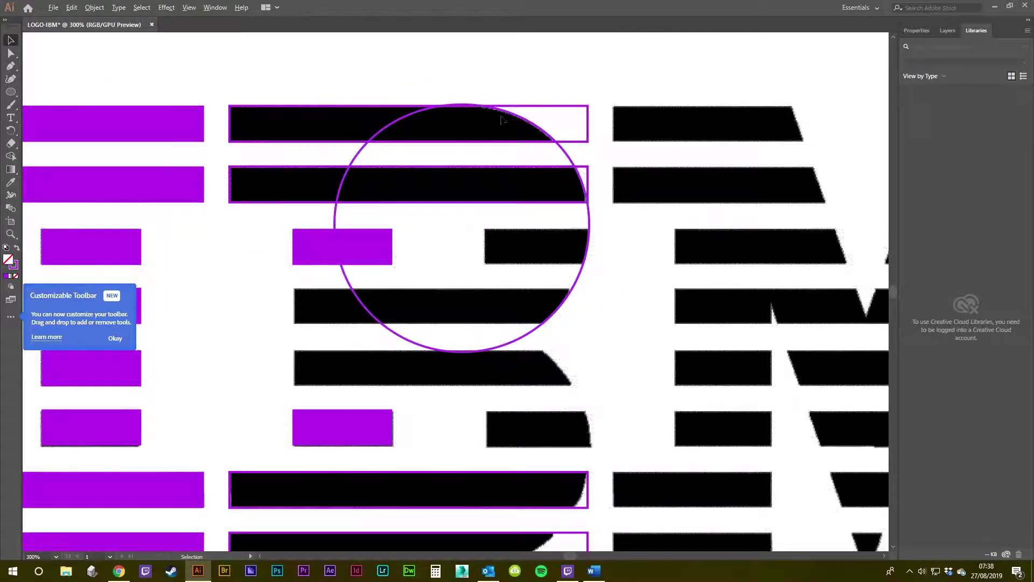
{"action": "scroll", "coordinate": [492, 178], "scroll_direction": "down", "scroll_amount": 2}
{"action": "scroll", "coordinate": [490, 183], "scroll_direction": "up", "scroll_amount": 3}
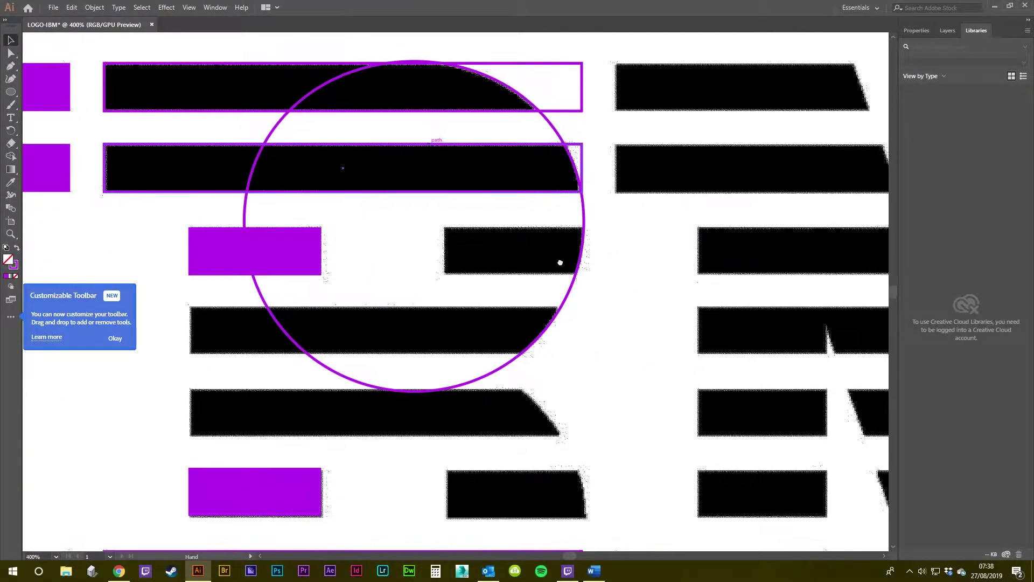
{"action": "left_click_drag", "start_coordinate": [561, 262], "coordinate": [567, 264]}
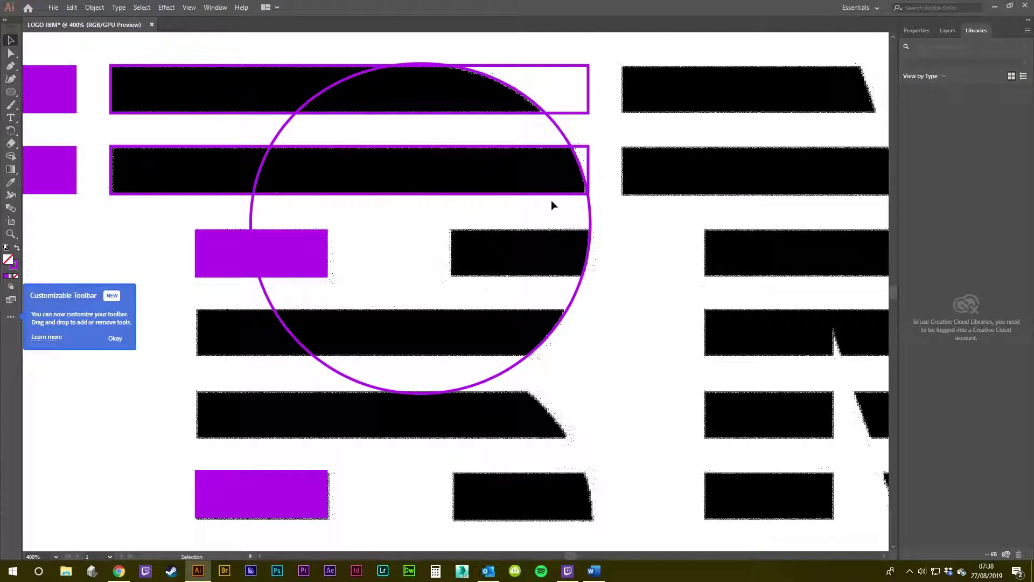
{"action": "left_click_drag", "start_coordinate": [608, 229], "coordinate": [614, 272]}
{"action": "left_click_drag", "start_coordinate": [518, 224], "coordinate": [599, 258]}
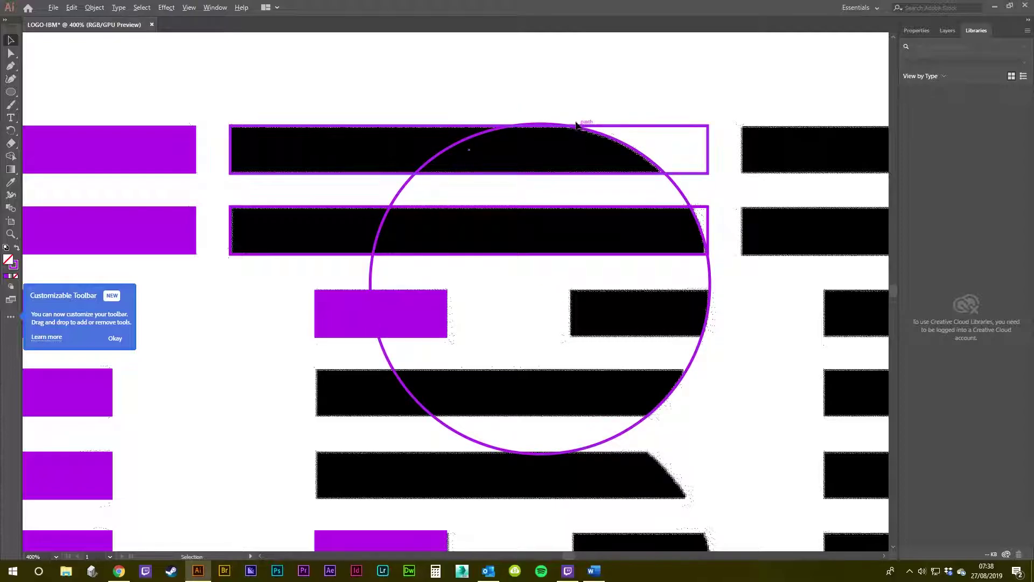
{"action": "scroll", "coordinate": [576, 123], "scroll_direction": "up", "scroll_amount": 2}
{"action": "key", "text": "a"}
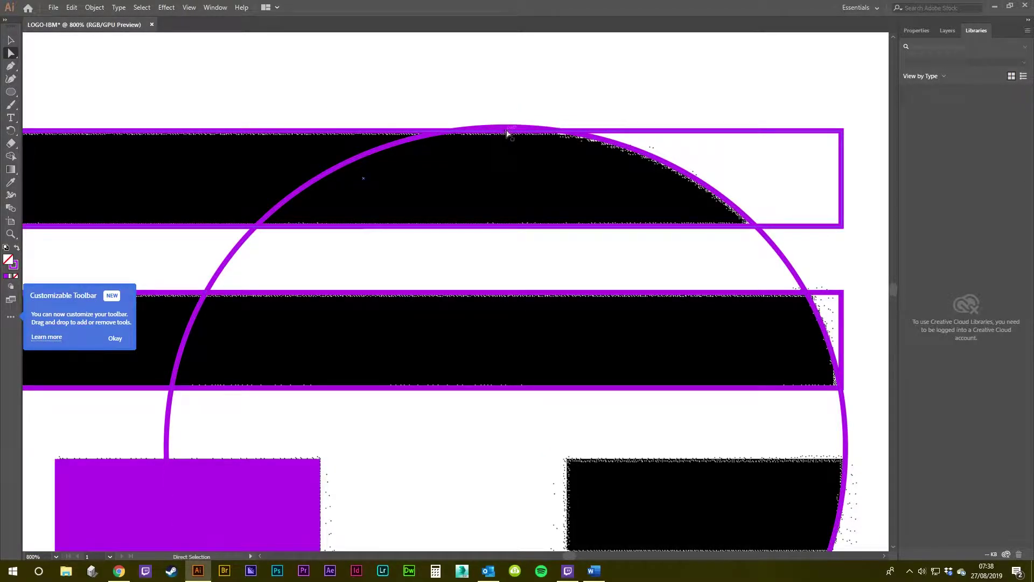
{"action": "left_click", "coordinate": [507, 128]}
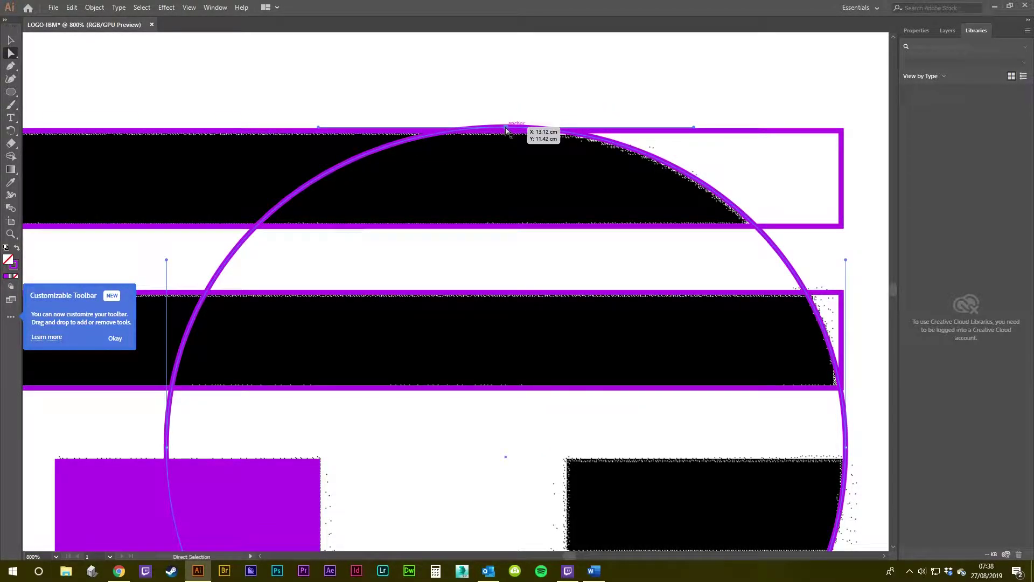
{"action": "left_click", "coordinate": [566, 115]}
{"action": "scroll", "coordinate": [566, 144], "scroll_direction": "down", "scroll_amount": 2}
{"action": "left_click_drag", "start_coordinate": [731, 396], "coordinate": [711, 309]}
{"action": "scroll", "coordinate": [582, 370], "scroll_direction": "up", "scroll_amount": 1}
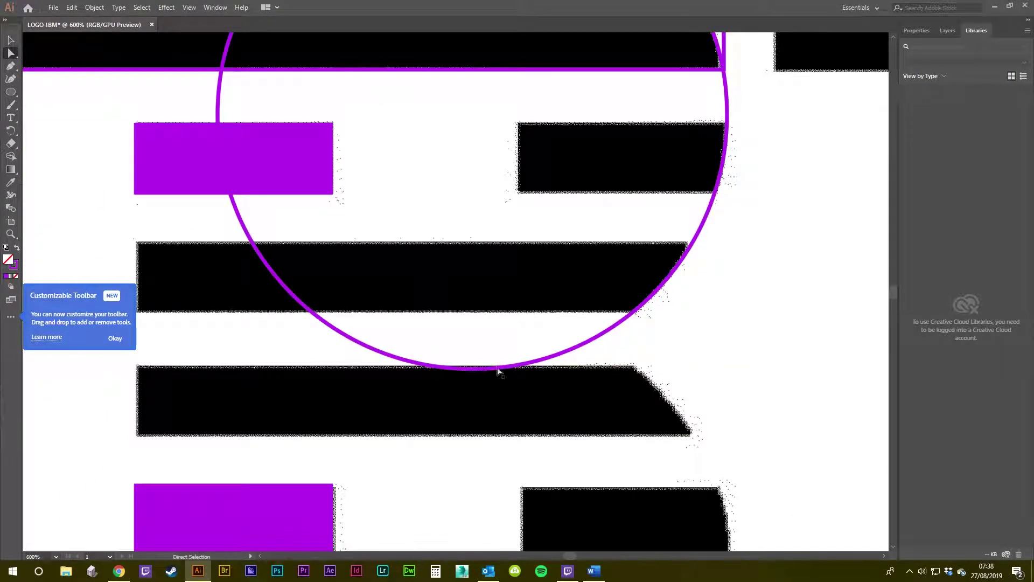
{"action": "scroll", "coordinate": [702, 251], "scroll_direction": "up", "scroll_amount": 3}
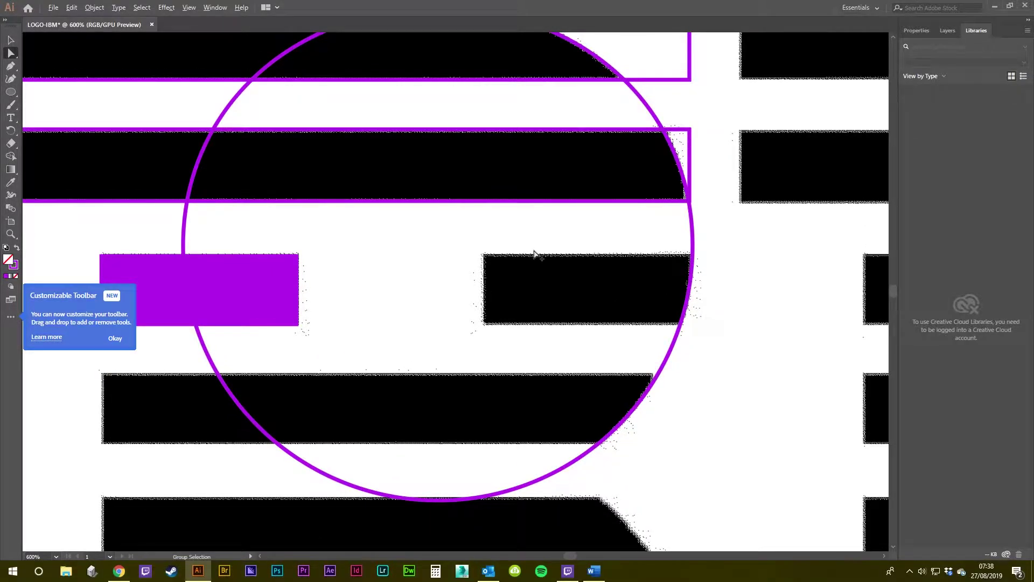
{"action": "scroll", "coordinate": [535, 254], "scroll_direction": "down", "scroll_amount": 1}
Copy the B's third-row stem bar onto the black bar at the row's right end and widen it past the curve
{"action": "key", "text": "v"}
{"action": "scroll", "coordinate": [759, 325], "scroll_direction": "down", "scroll_amount": 2}
{"action": "left_click", "coordinate": [397, 238]}
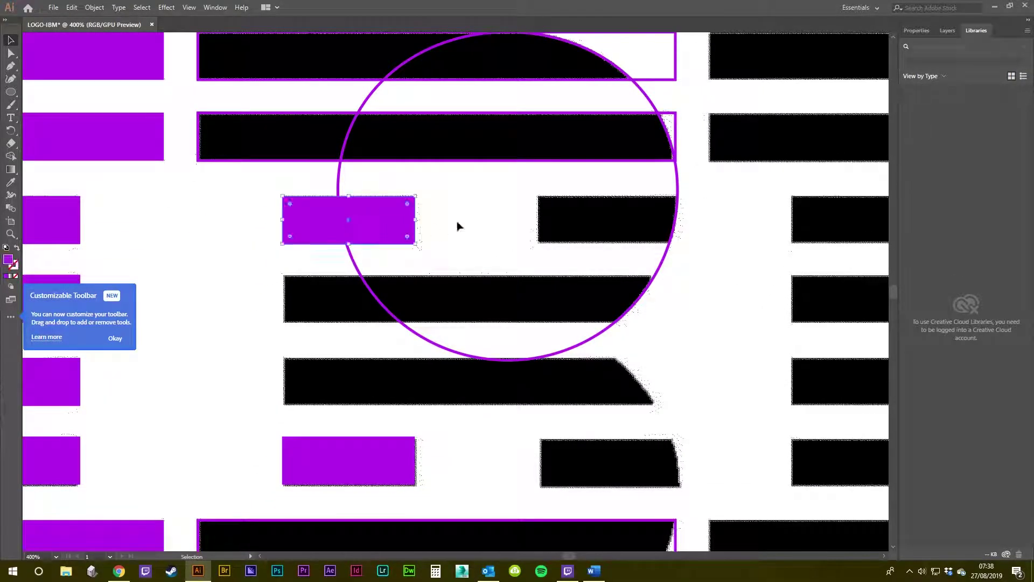
{"action": "left_click_drag", "start_coordinate": [317, 219], "coordinate": [567, 213]}
{"action": "left_click_drag", "start_coordinate": [674, 220], "coordinate": [687, 220]}
{"action": "left_click", "coordinate": [719, 233]}
Swap fill and stroke on the widened third-row bar to make it an unfilled purple outline
{"action": "scroll", "coordinate": [668, 231], "scroll_direction": "down", "scroll_amount": 1}
{"action": "left_click", "coordinate": [663, 222]}
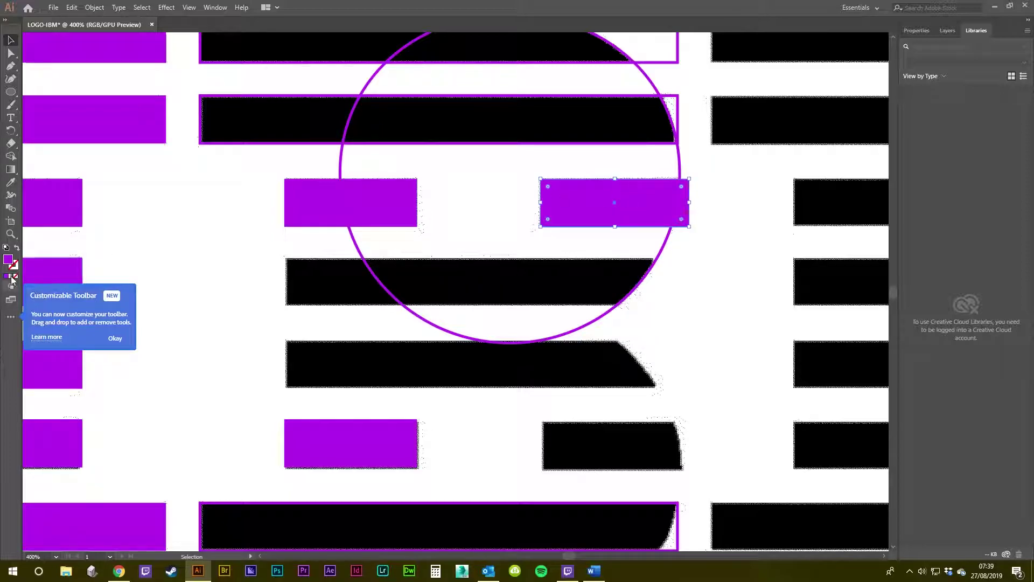
{"action": "left_click", "coordinate": [17, 249]}
{"action": "left_click", "coordinate": [716, 309]}
Duplicate the circle straight down over the B's lower bowl, aligning it with the bottom edge of the last bar
{"action": "mouse_move", "coordinate": [716, 309]}
{"action": "left_mouse_down"}
{"action": "mouse_move", "coordinate": [713, 415]}
{"action": "mouse_move", "coordinate": [748, 262]}
{"action": "mouse_move", "coordinate": [748, 325]}
{"action": "left_mouse_up"}
{"action": "scroll", "coordinate": [744, 327], "scroll_direction": "down", "scroll_amount": 3}
{"action": "scroll", "coordinate": [742, 333], "scroll_direction": "up", "scroll_amount": 2}
{"action": "left_click_drag", "start_coordinate": [730, 379], "coordinate": [702, 346]}
{"action": "left_click_drag", "start_coordinate": [676, 239], "coordinate": [641, 424]}
{"action": "left_click_drag", "start_coordinate": [523, 247], "coordinate": [523, 246]}
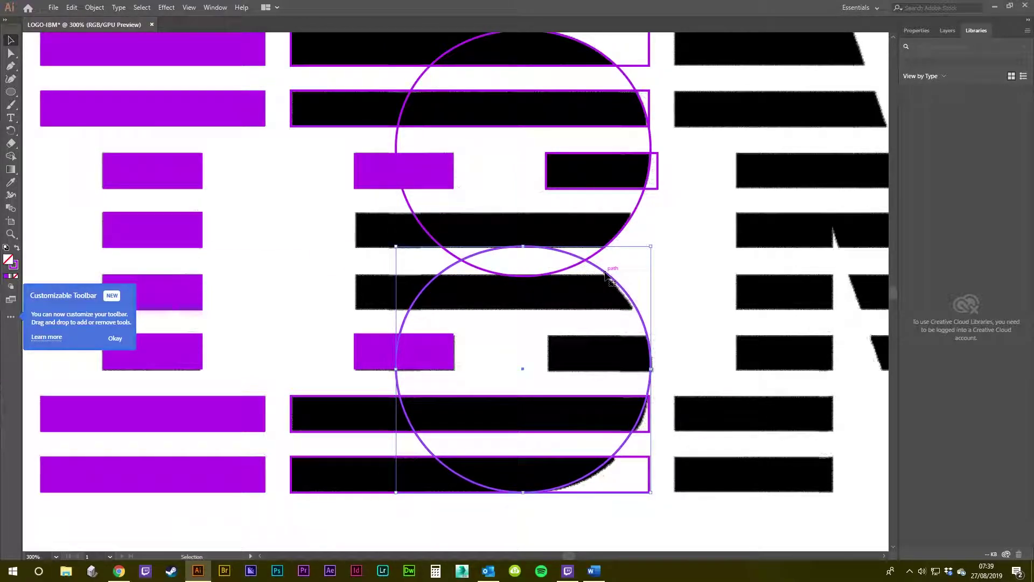
Reflect the lower-bowl circle across the horizontal axis so it follows the B's lower curve
{"action": "right_click", "coordinate": [605, 272]}
{"action": "mouse_move", "coordinate": [665, 430]}
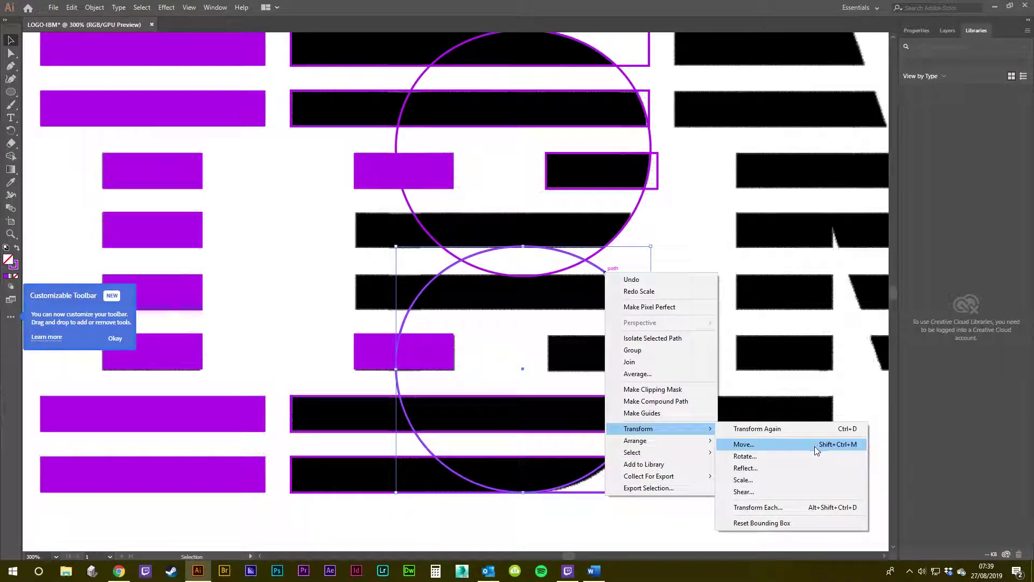
{"action": "left_click", "coordinate": [801, 467]}
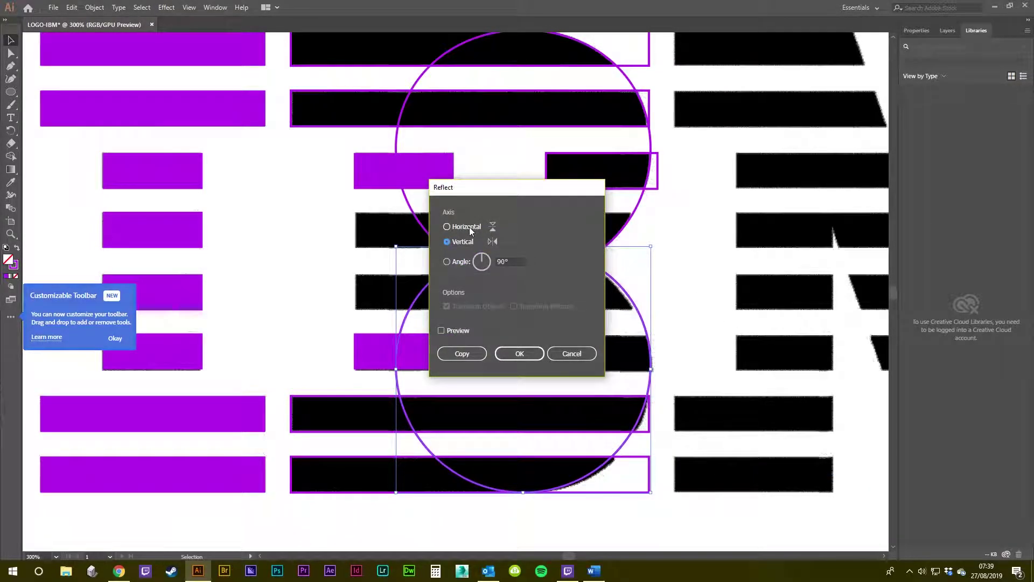
{"action": "left_click", "coordinate": [522, 353]}
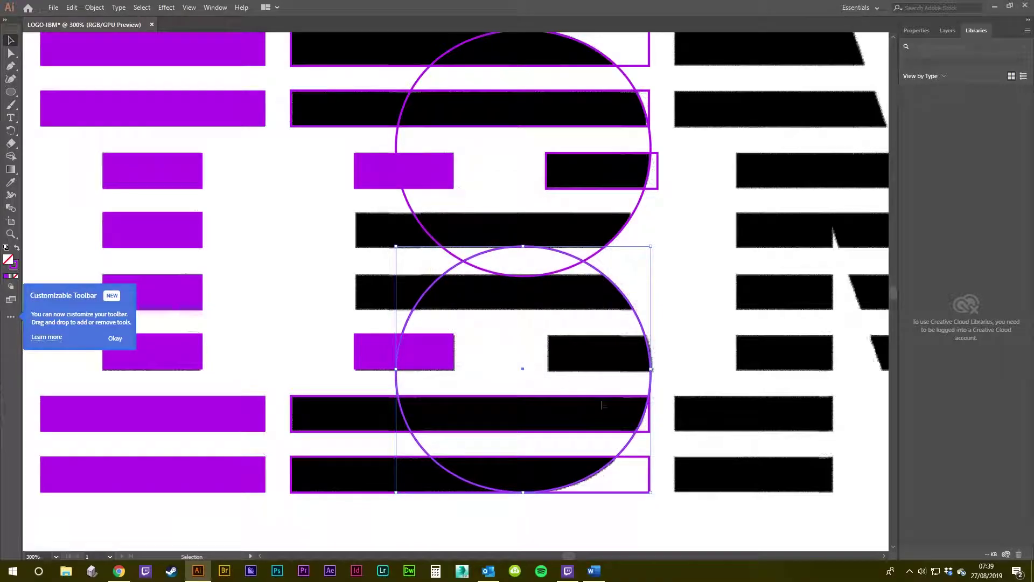
{"action": "left_click", "coordinate": [658, 354]}
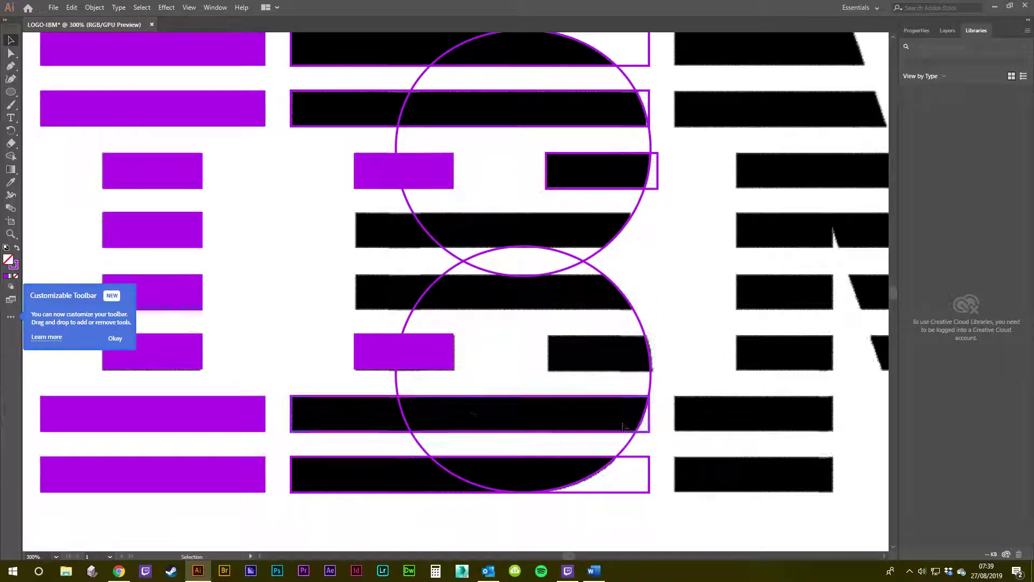
Copy the outlined third-row bar straight down onto the black bar at the curve end of the B's sixth row
{"action": "left_click_drag", "start_coordinate": [569, 188], "coordinate": [570, 372]}
{"action": "left_click", "coordinate": [707, 379]}
{"action": "scroll", "coordinate": [706, 378], "scroll_direction": "down", "scroll_amount": 1}
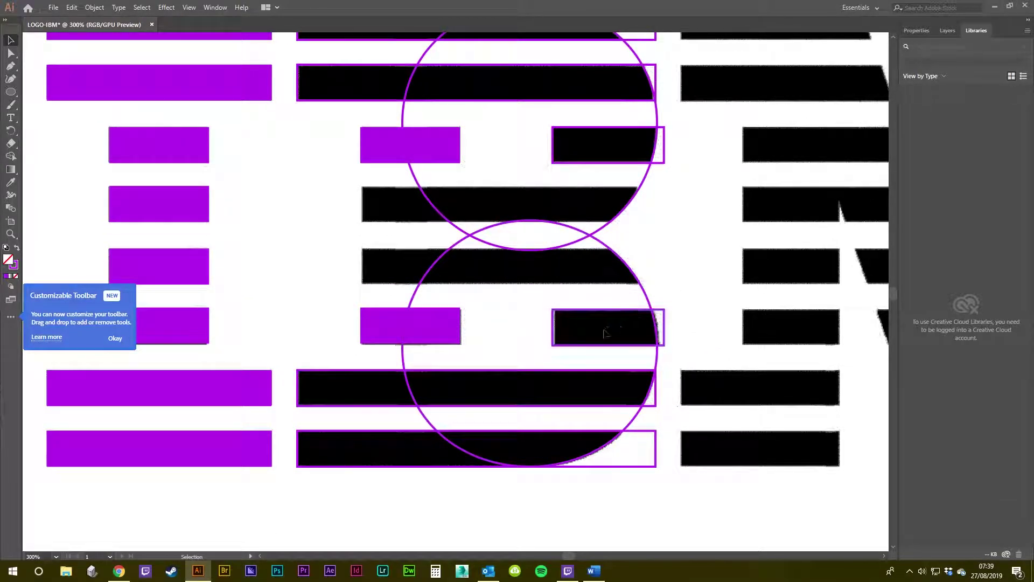
Copy the outlined seventh-row bar onto the B's fourth row, shorten it to the stem's left edge, and duplicate it onto the fifth row
{"action": "left_click_drag", "start_coordinate": [666, 276], "coordinate": [643, 282]}
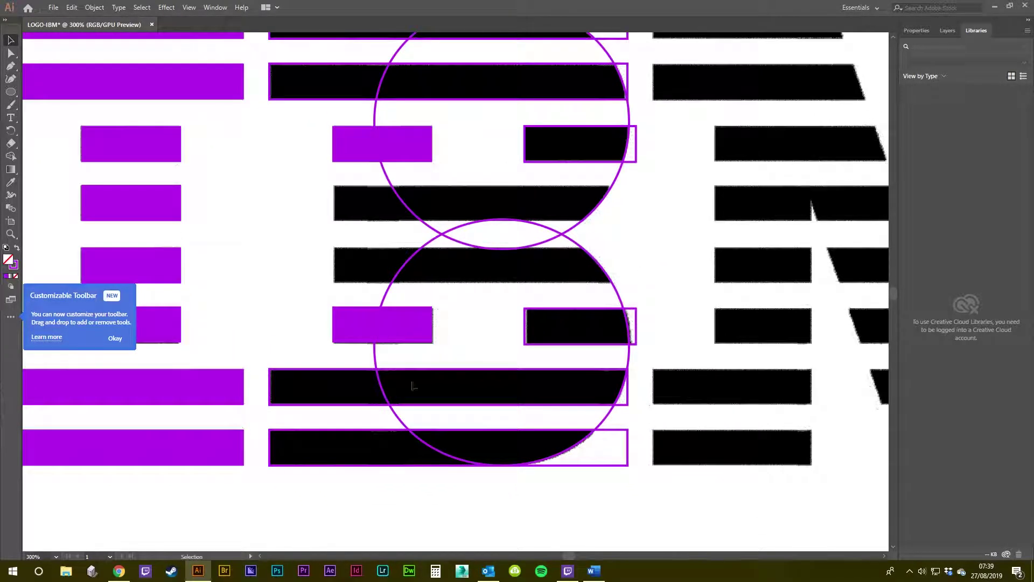
{"action": "left_click_drag", "start_coordinate": [443, 370], "coordinate": [461, 191]}
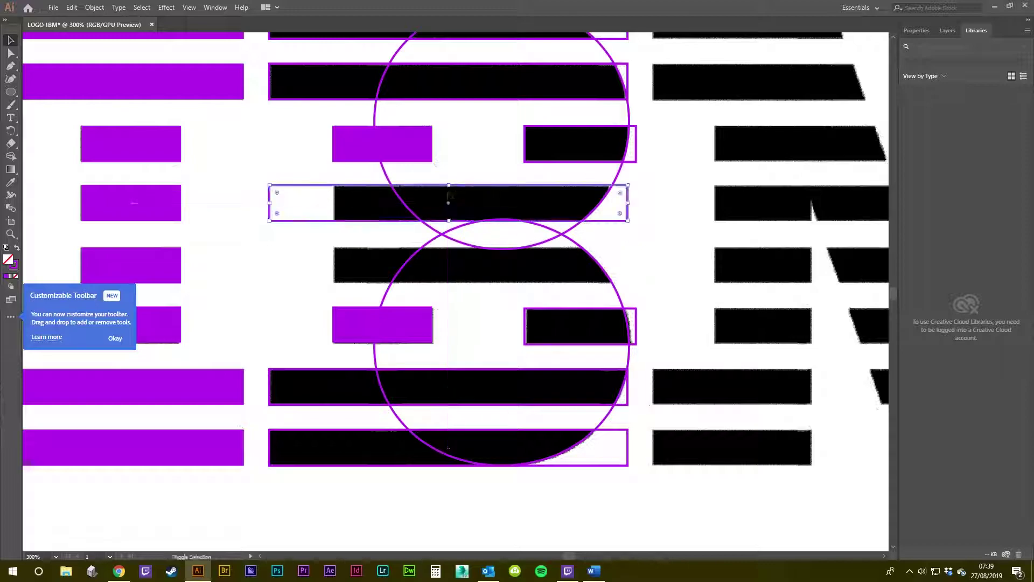
{"action": "left_click_drag", "start_coordinate": [269, 203], "coordinate": [375, 286]}
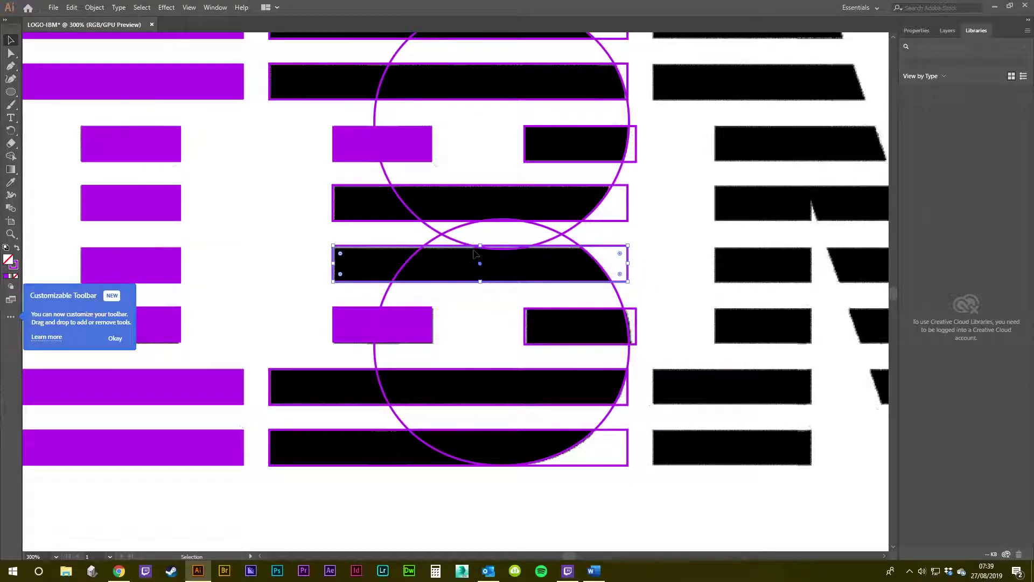
{"action": "key", "text": "Down"}
{"action": "left_click", "coordinate": [656, 264]}
{"action": "scroll", "coordinate": [643, 271], "scroll_direction": "down", "scroll_amount": 1}
{"action": "left_click_drag", "start_coordinate": [659, 264], "coordinate": [646, 300]}
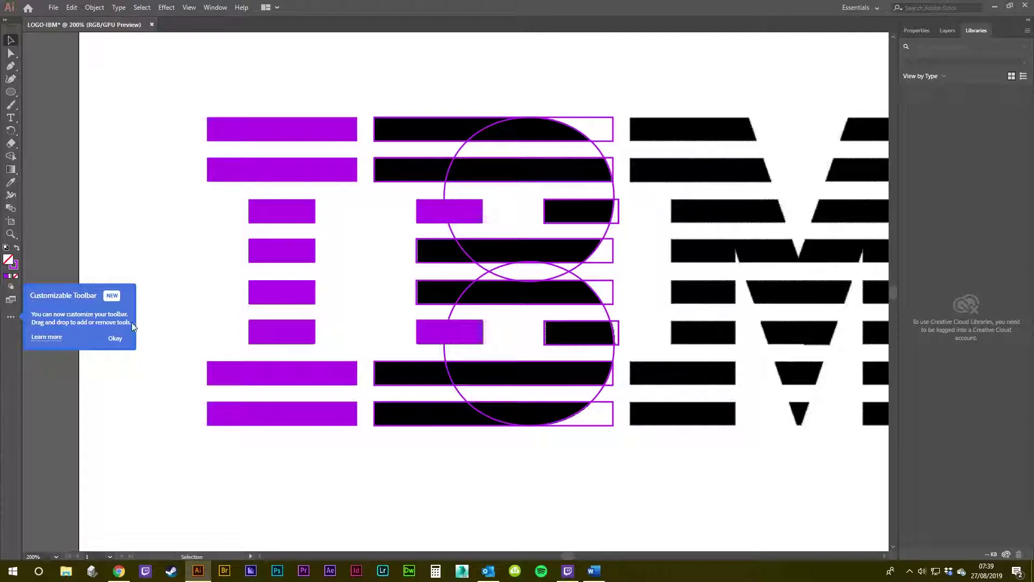
Dismiss the customizable toolbar tip covering the artwork
{"action": "left_click", "coordinate": [111, 339]}
{"action": "left_click_drag", "start_coordinate": [528, 383], "coordinate": [501, 374]}
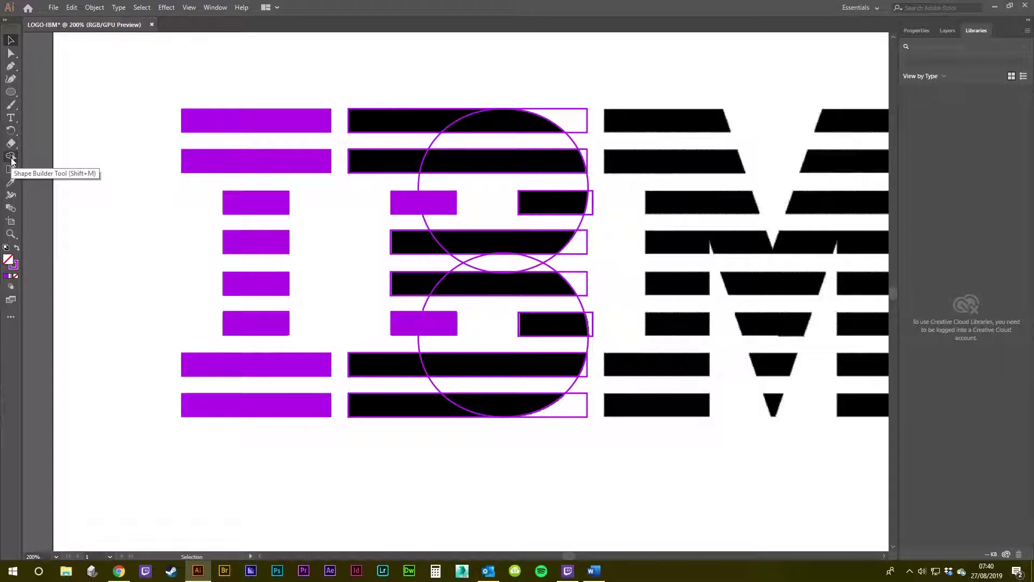
{"action": "left_click", "coordinate": [11, 156]}
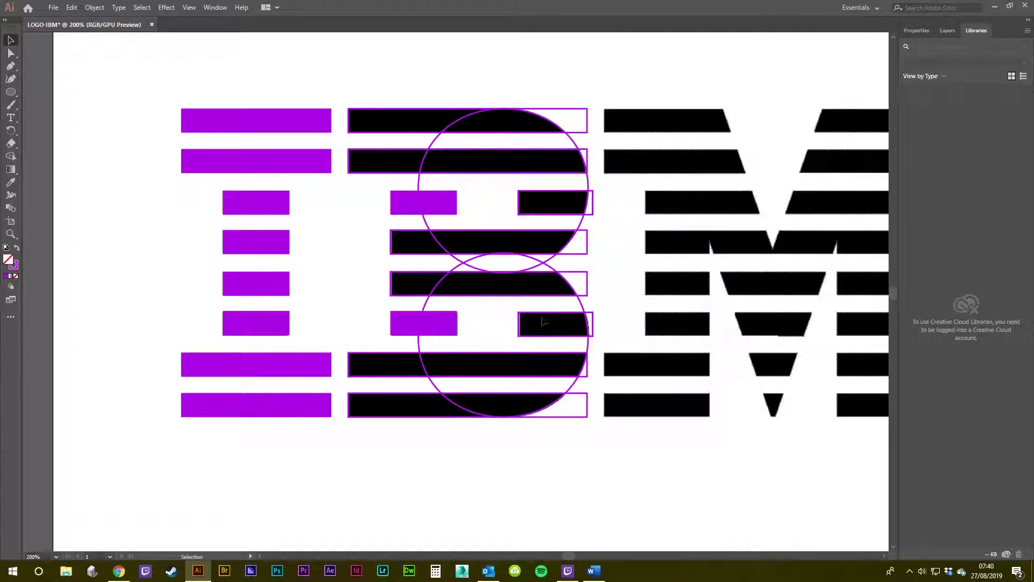
Lower the top anchor point of the lower-bowl circle to the bottom edge of the B's fourth-row bar
{"action": "left_click_drag", "start_coordinate": [559, 456], "coordinate": [550, 442]}
{"action": "scroll", "coordinate": [462, 403], "scroll_direction": "up", "scroll_amount": 1}
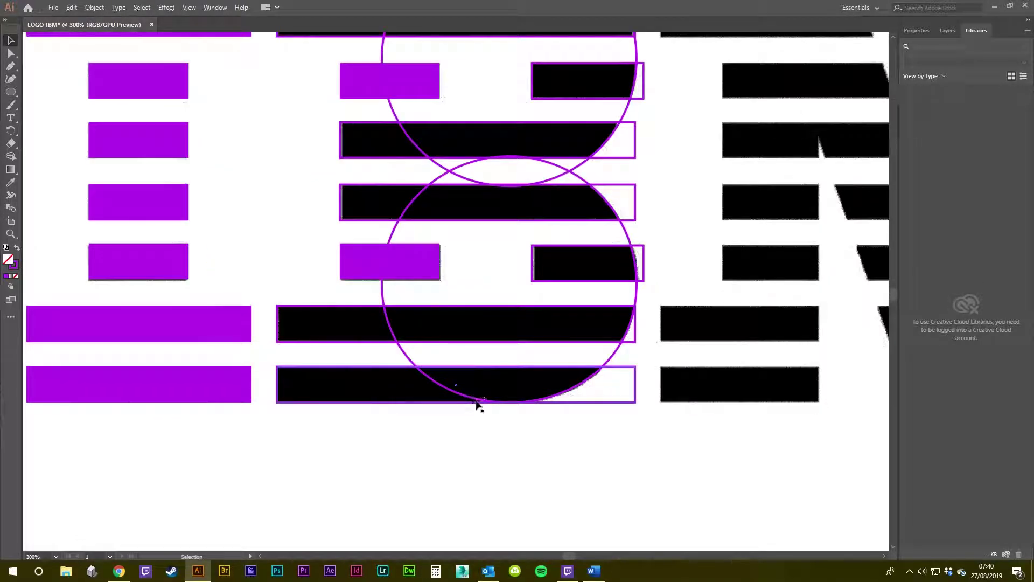
{"action": "scroll", "coordinate": [476, 403], "scroll_direction": "up", "scroll_amount": 1}
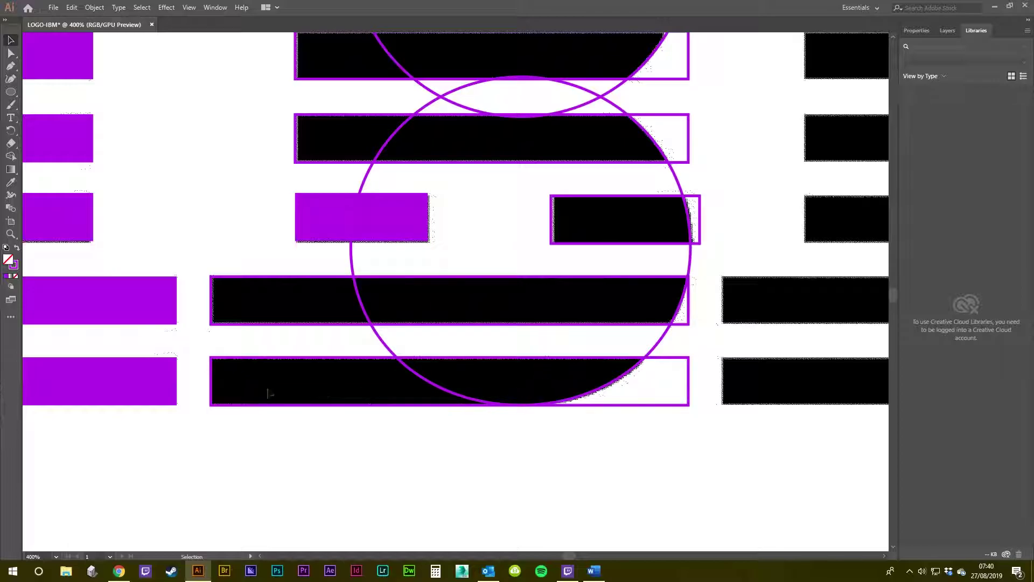
{"action": "left_click_drag", "start_coordinate": [484, 400], "coordinate": [490, 435]}
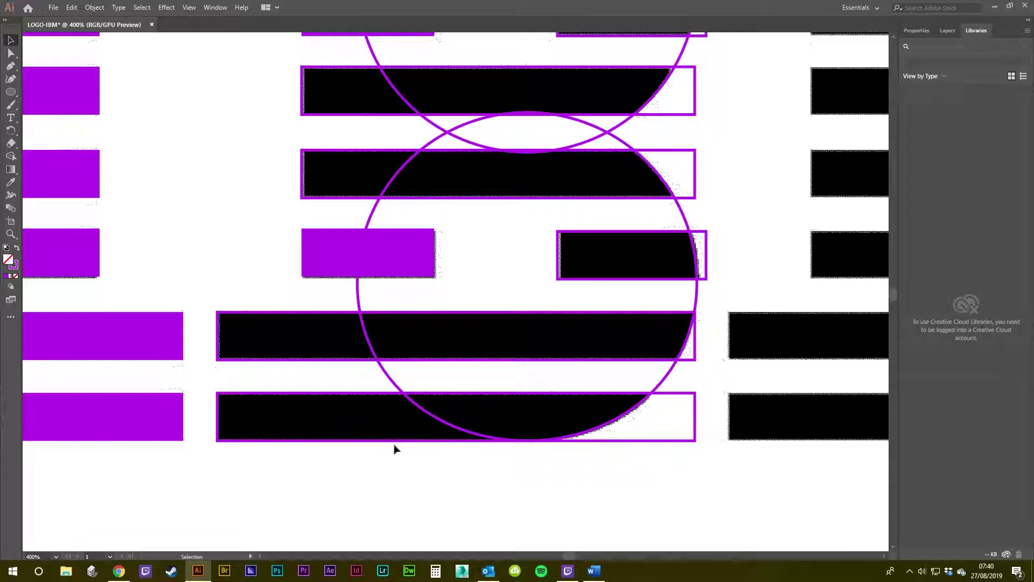
{"action": "scroll", "coordinate": [532, 372], "scroll_direction": "up", "scroll_amount": 1}
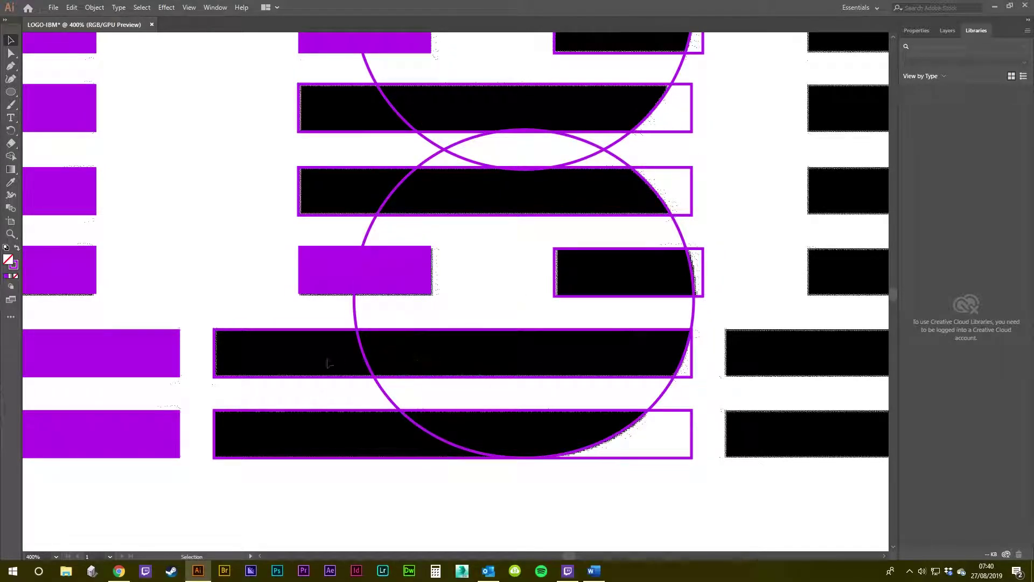
{"action": "left_click_drag", "start_coordinate": [541, 308], "coordinate": [532, 372]}
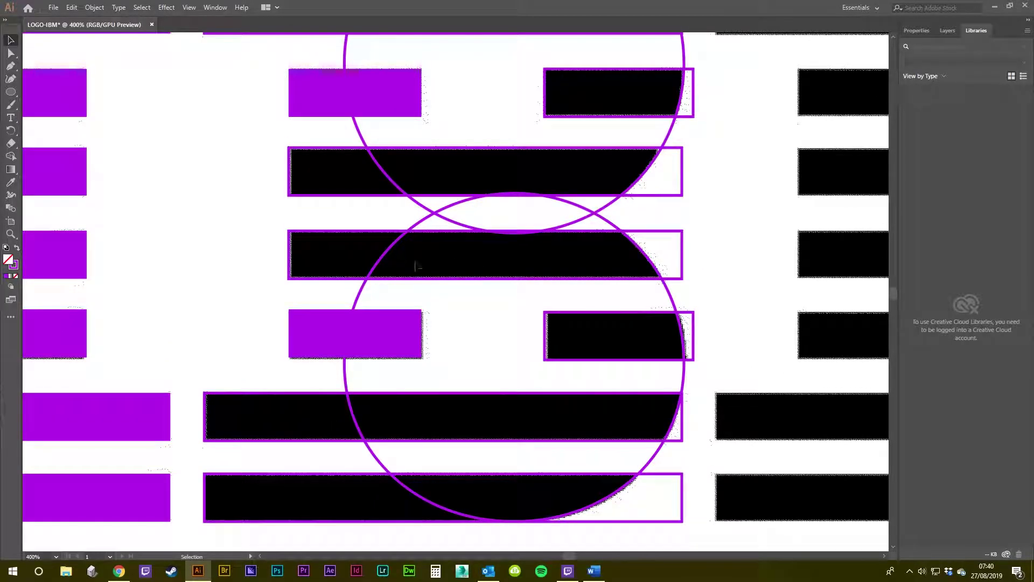
{"action": "scroll", "coordinate": [541, 194], "scroll_direction": "up", "scroll_amount": 2}
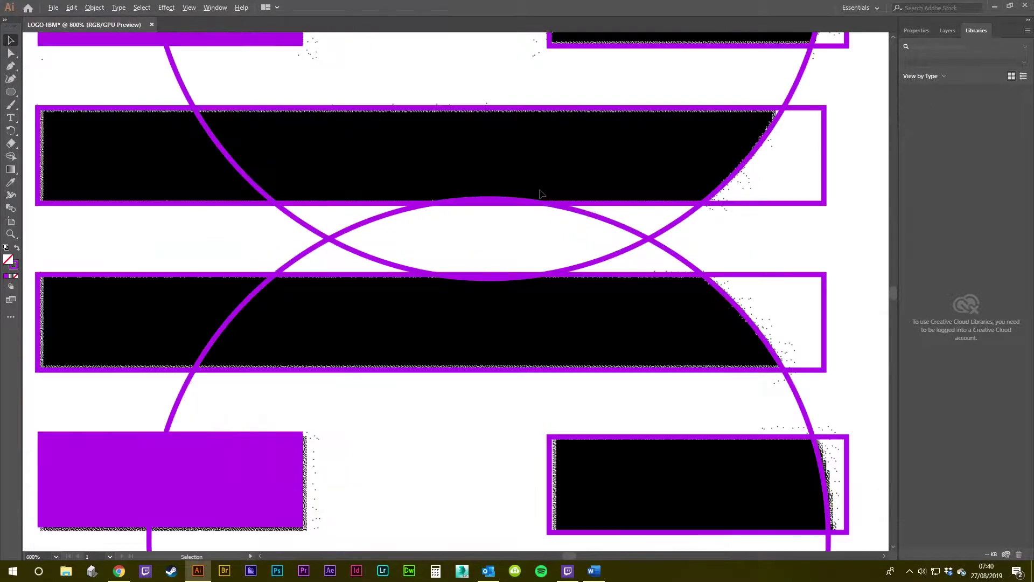
{"action": "key", "text": "a"}
{"action": "left_click", "coordinate": [562, 212]}
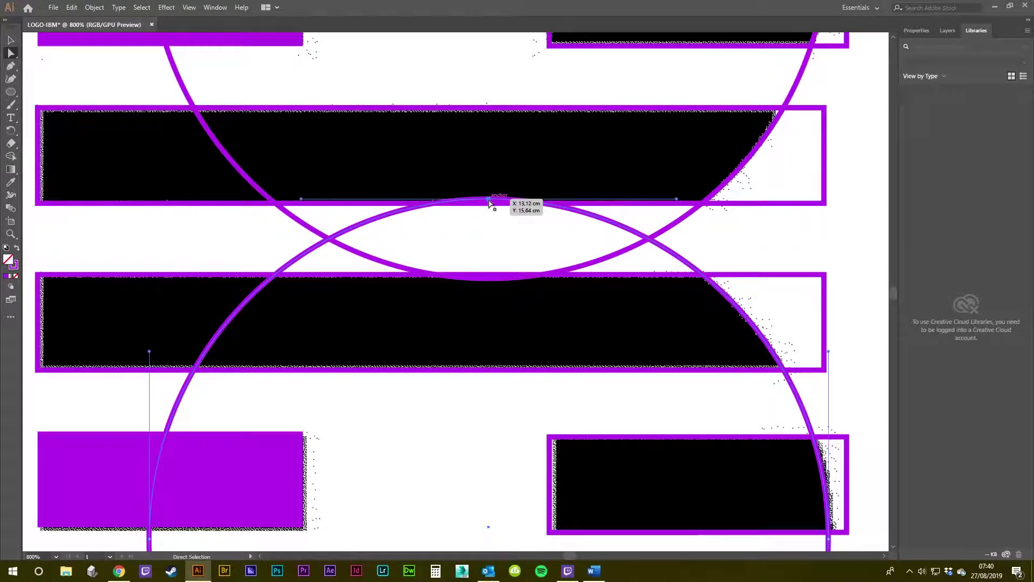
{"action": "left_click_drag", "start_coordinate": [489, 200], "coordinate": [488, 209]}
{"action": "left_click_drag", "start_coordinate": [489, 231], "coordinate": [531, 36]}
{"action": "left_click_drag", "start_coordinate": [579, 237], "coordinate": [507, 337]}
{"action": "key", "text": "v"}
Nudge the outlined bar at the curve end of the sixth row slightly right to match the black bar's left edge
{"action": "left_click", "coordinate": [551, 170]}
{"action": "scroll", "coordinate": [553, 192], "scroll_direction": "down", "scroll_amount": 2}
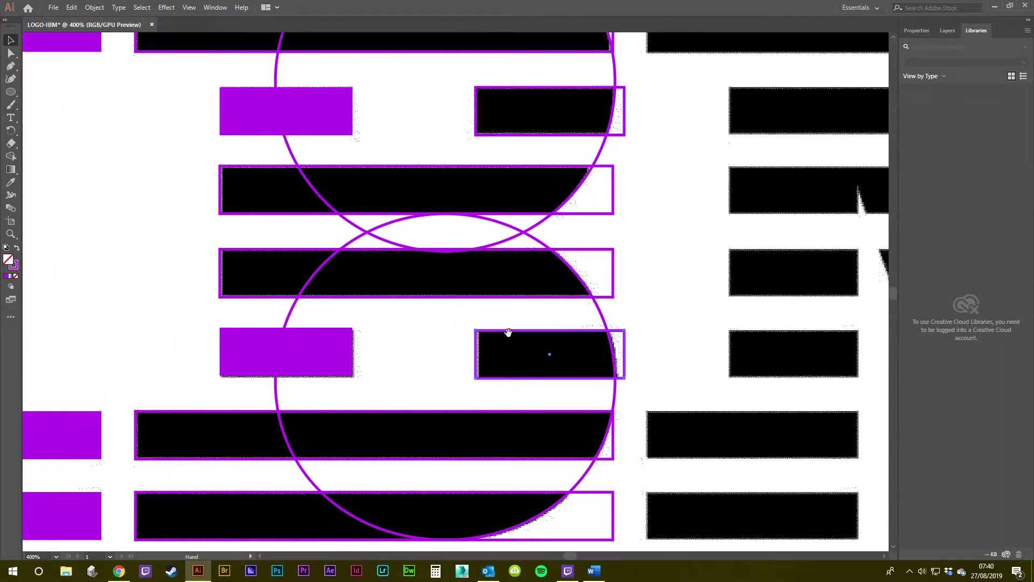
{"action": "scroll", "coordinate": [483, 358], "scroll_direction": "up", "scroll_amount": 3}
{"action": "scroll", "coordinate": [485, 323], "scroll_direction": "down", "scroll_amount": 2}
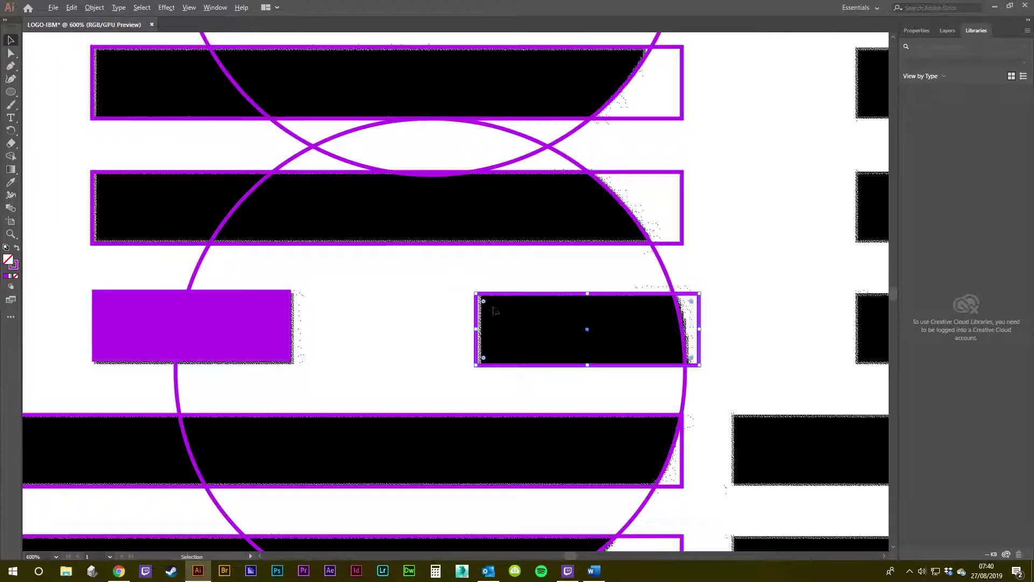
{"action": "left_click_drag", "start_coordinate": [521, 298], "coordinate": [499, 396]}
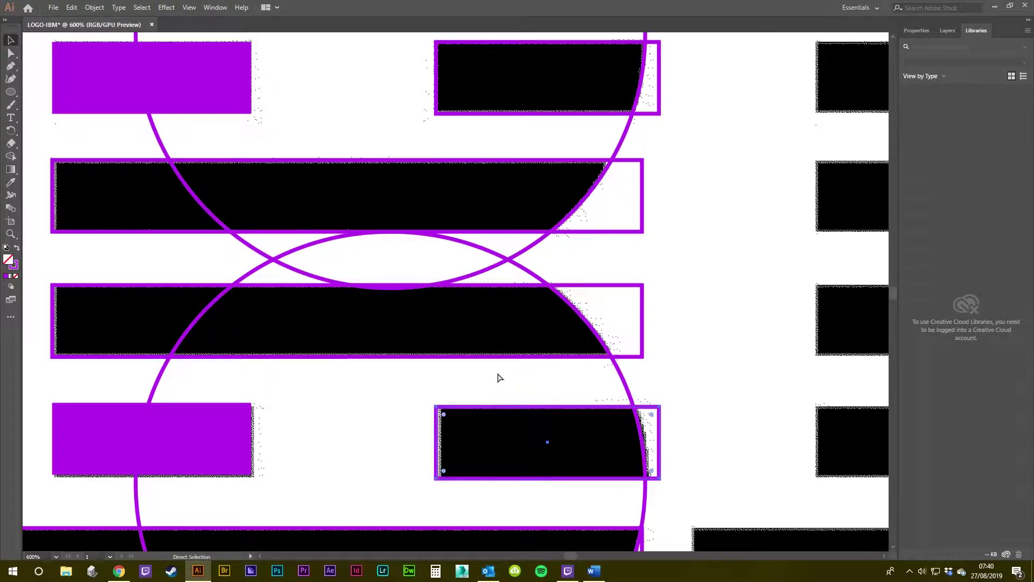
{"action": "scroll", "coordinate": [498, 377], "scroll_direction": "down", "scroll_amount": 4}
{"action": "scroll", "coordinate": [499, 378], "scroll_direction": "up", "scroll_amount": 3}
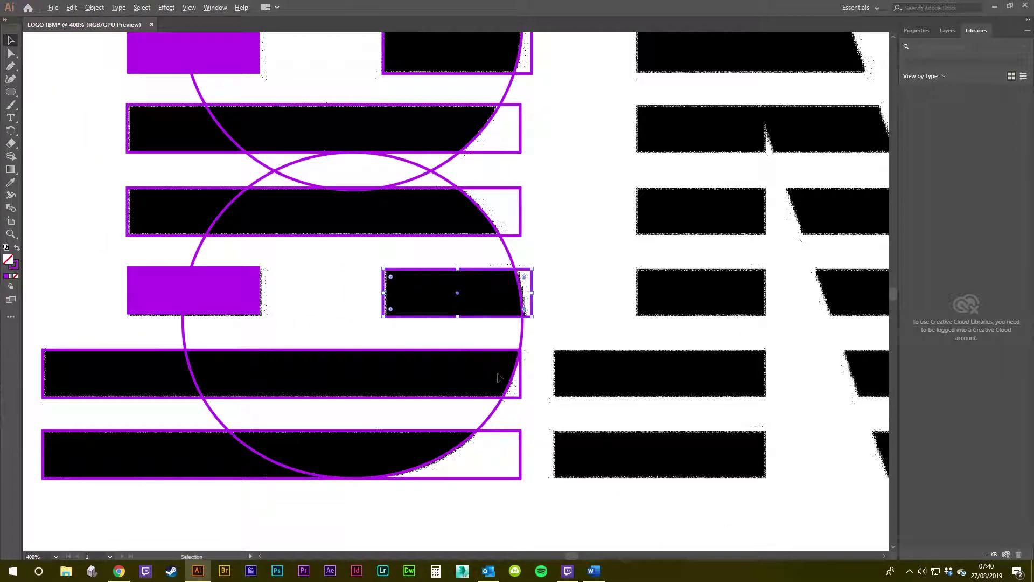
{"action": "scroll", "coordinate": [398, 311], "scroll_direction": "up", "scroll_amount": 2}
{"action": "scroll", "coordinate": [393, 307], "scroll_direction": "down", "scroll_amount": 1}
{"action": "scroll", "coordinate": [384, 296], "scroll_direction": "up", "scroll_amount": 2}
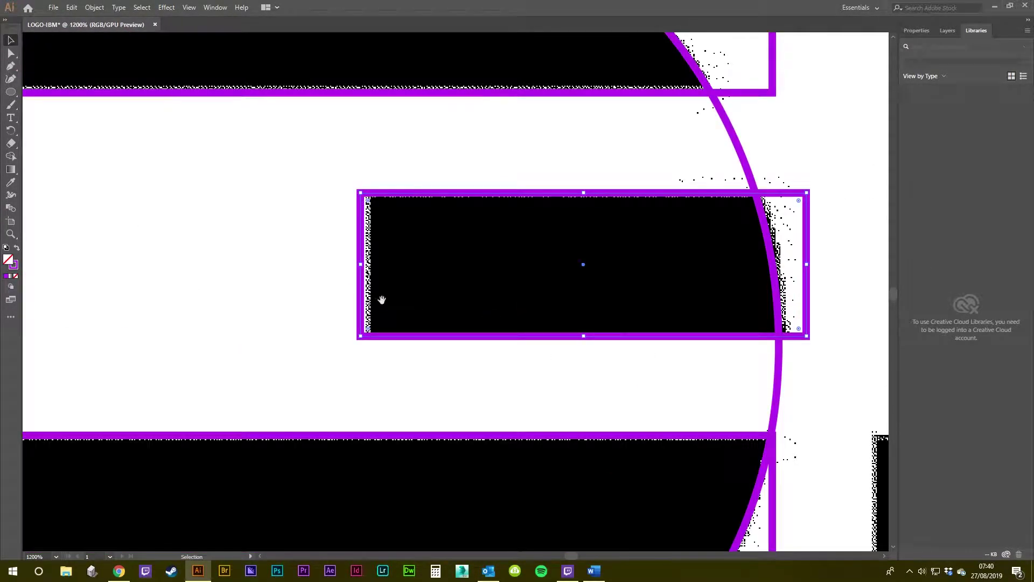
{"action": "left_click_drag", "start_coordinate": [381, 300], "coordinate": [434, 363]}
{"action": "scroll", "coordinate": [454, 332], "scroll_direction": "down", "scroll_amount": 2}
{"action": "scroll", "coordinate": [445, 323], "scroll_direction": "up", "scroll_amount": 2}
{"action": "left_click_drag", "start_coordinate": [452, 268], "coordinate": [474, 255]}
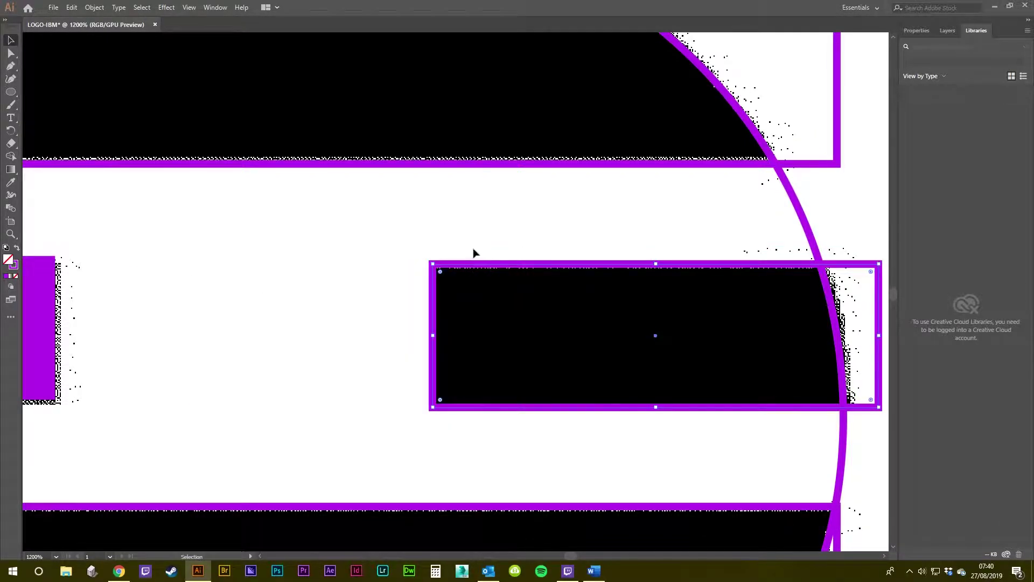
Examine how well the B's outlined bars and two circles line up with the black reference stripes
{"action": "scroll", "coordinate": [474, 254], "scroll_direction": "down", "scroll_amount": 3}
{"action": "scroll", "coordinate": [614, 261], "scroll_direction": "up", "scroll_amount": 3}
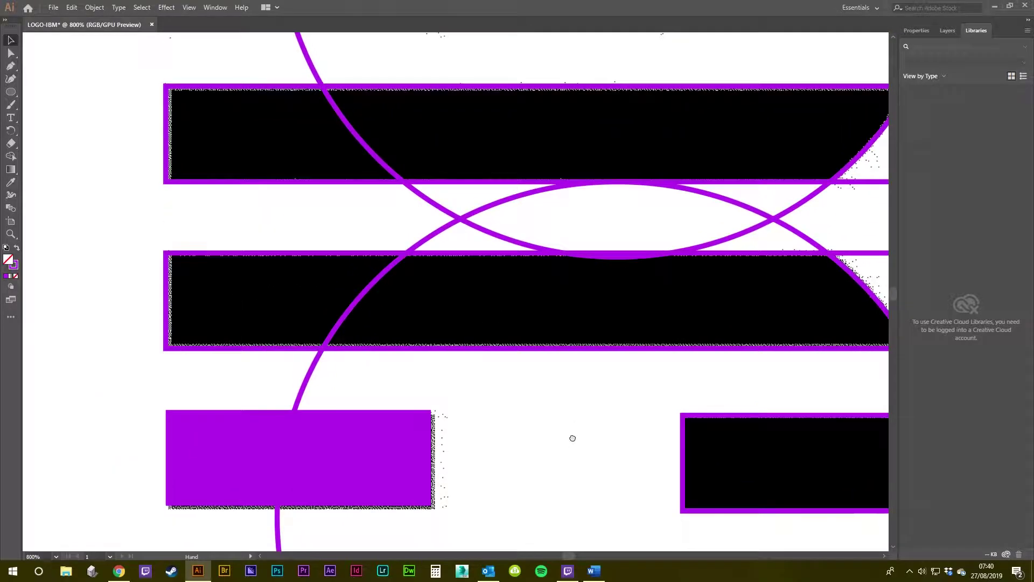
{"action": "left_click_drag", "start_coordinate": [572, 438], "coordinate": [581, 526]}
{"action": "scroll", "coordinate": [543, 398], "scroll_direction": "down", "scroll_amount": 1}
{"action": "left_click_drag", "start_coordinate": [476, 449], "coordinate": [480, 250]}
{"action": "scroll", "coordinate": [649, 303], "scroll_direction": "up", "scroll_amount": 1}
{"action": "left_click_drag", "start_coordinate": [651, 302], "coordinate": [442, 420]}
{"action": "left_click_drag", "start_coordinate": [588, 186], "coordinate": [575, 360]}
{"action": "scroll", "coordinate": [586, 147], "scroll_direction": "down", "scroll_amount": 1}
{"action": "scroll", "coordinate": [593, 170], "scroll_direction": "down", "scroll_amount": 1}
{"action": "scroll", "coordinate": [601, 295], "scroll_direction": "down", "scroll_amount": 1}
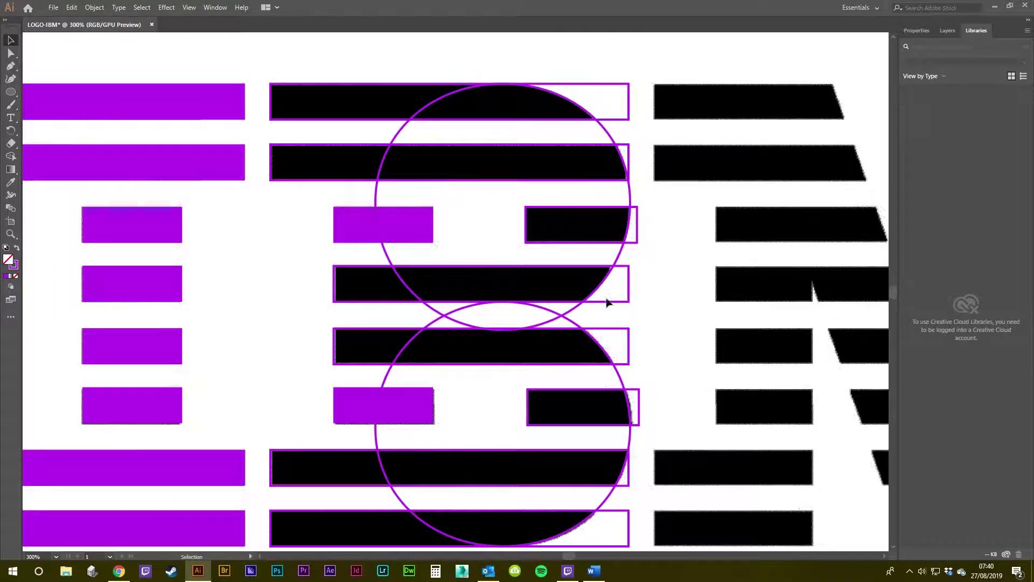
{"action": "left_click_drag", "start_coordinate": [603, 300], "coordinate": [599, 239]}
{"action": "scroll", "coordinate": [632, 263], "scroll_direction": "down", "scroll_amount": 1}
{"action": "left_click_drag", "start_coordinate": [657, 255], "coordinate": [620, 284]}
{"action": "scroll", "coordinate": [619, 284], "scroll_direction": "up", "scroll_amount": 1}
{"action": "scroll", "coordinate": [623, 286], "scroll_direction": "down", "scroll_amount": 1}
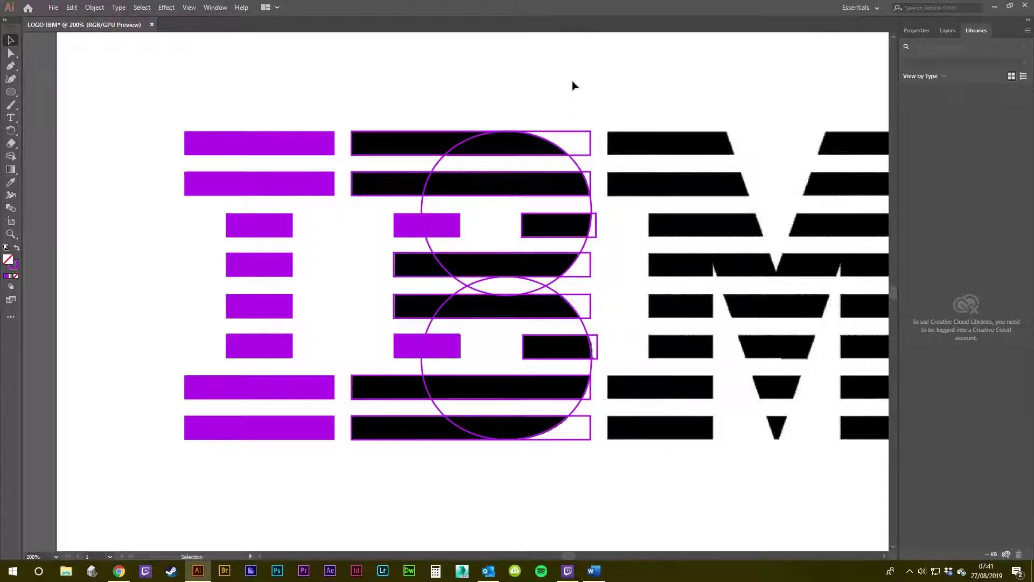
Select all of the B's shapes and use Shape Builder to merge the top bar's sections up to the curve into one purple shape
{"action": "left_click_drag", "start_coordinate": [575, 76], "coordinate": [387, 472]}
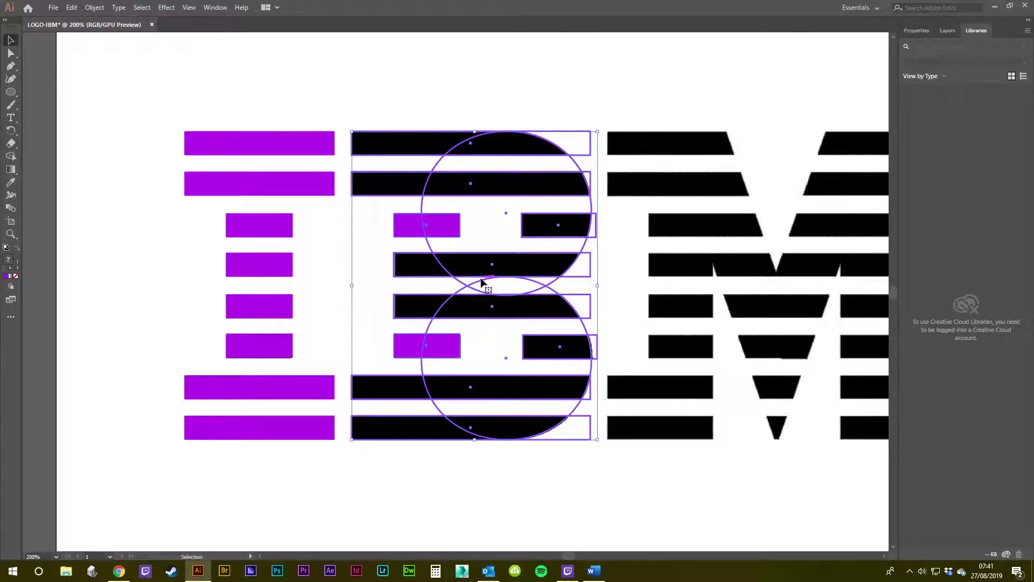
{"action": "left_click", "coordinate": [10, 156]}
{"action": "left_click", "coordinate": [10, 157]}
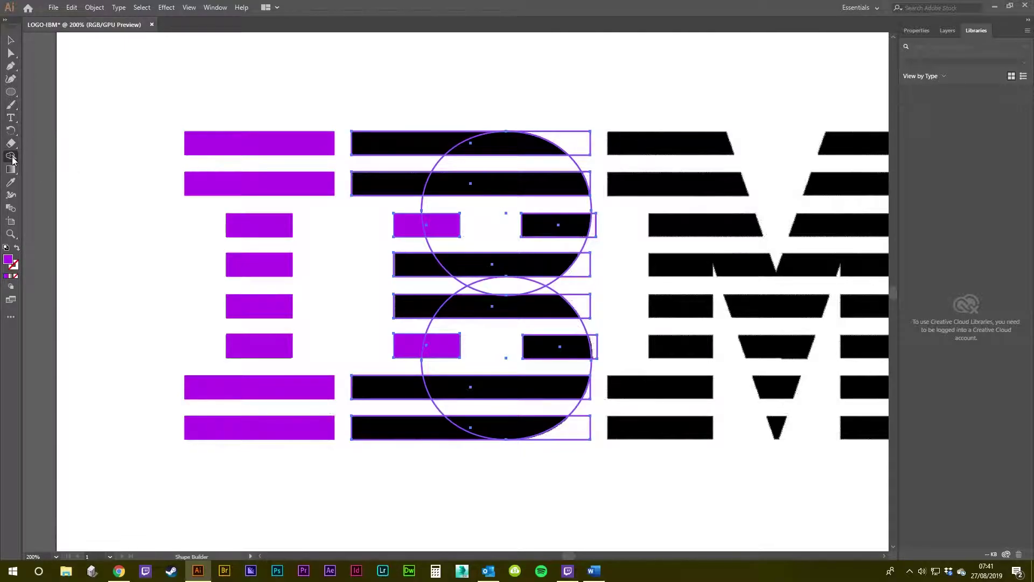
{"action": "scroll", "coordinate": [527, 154], "scroll_direction": "up", "scroll_amount": 2}
{"action": "left_click_drag", "start_coordinate": [563, 72], "coordinate": [604, 145]}
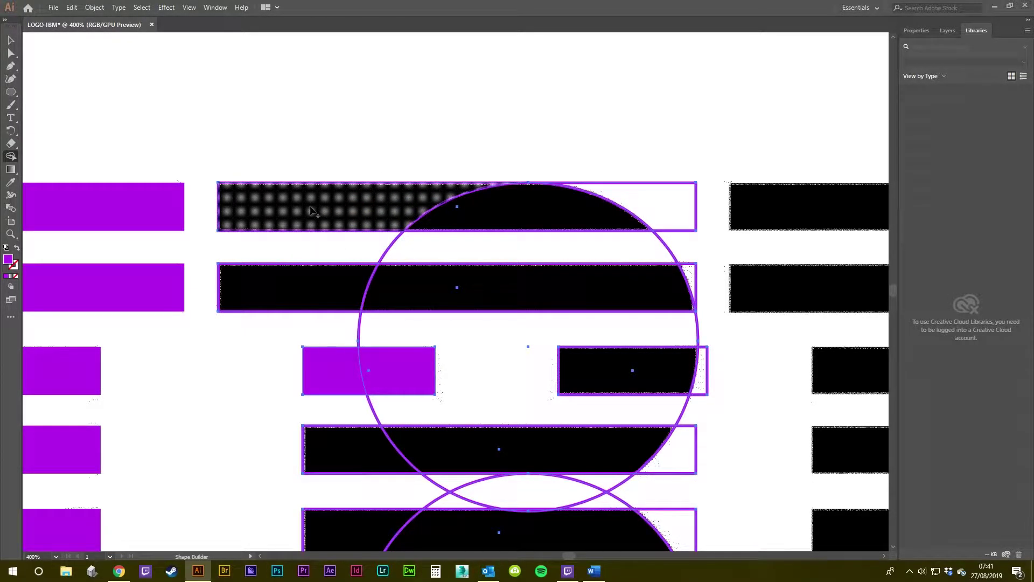
{"action": "left_click_drag", "start_coordinate": [344, 206], "coordinate": [346, 208]}
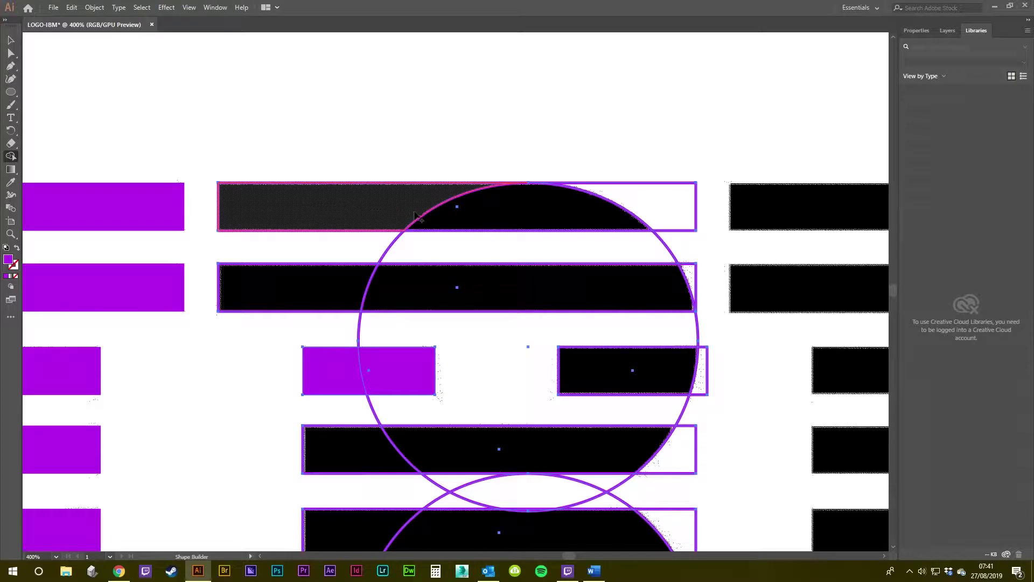
{"action": "left_click_drag", "start_coordinate": [415, 216], "coordinate": [477, 218]}
{"action": "left_click_drag", "start_coordinate": [554, 218], "coordinate": [554, 220]}
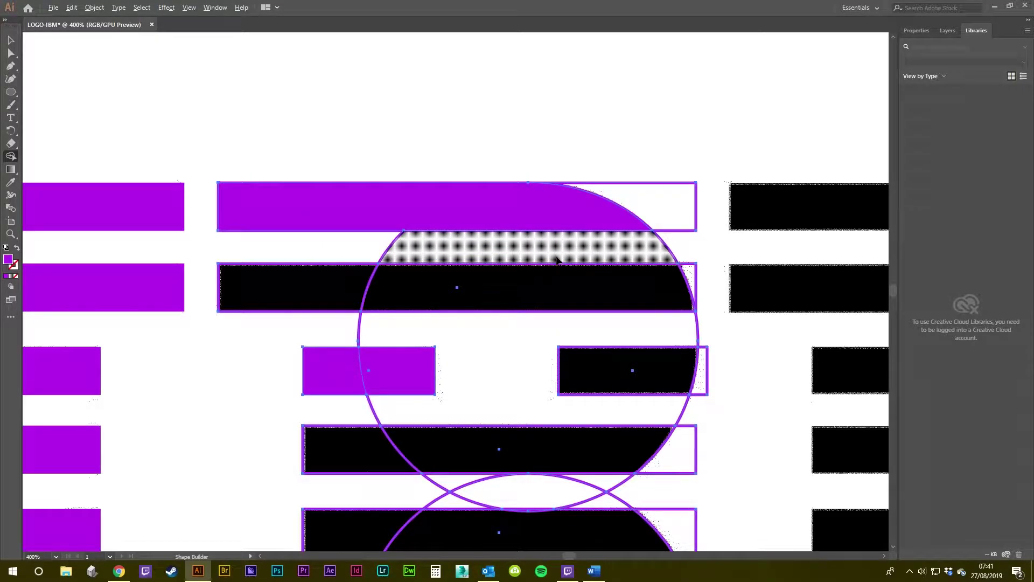
{"action": "scroll", "coordinate": [558, 261], "scroll_direction": "down", "scroll_amount": 3}
{"action": "scroll", "coordinate": [587, 278], "scroll_direction": "up", "scroll_amount": 1}
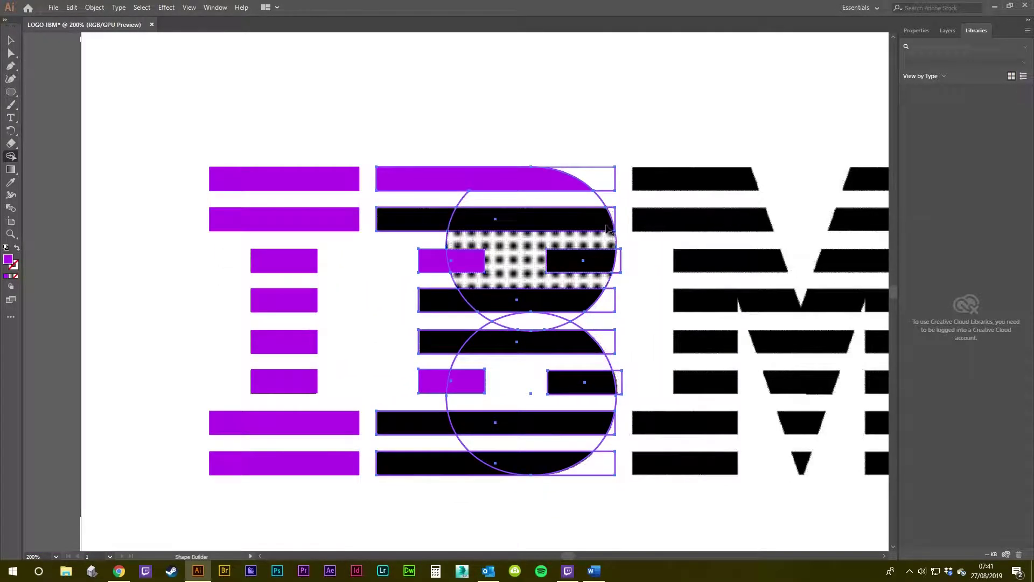
{"action": "scroll", "coordinate": [526, 187], "scroll_direction": "up", "scroll_amount": 1}
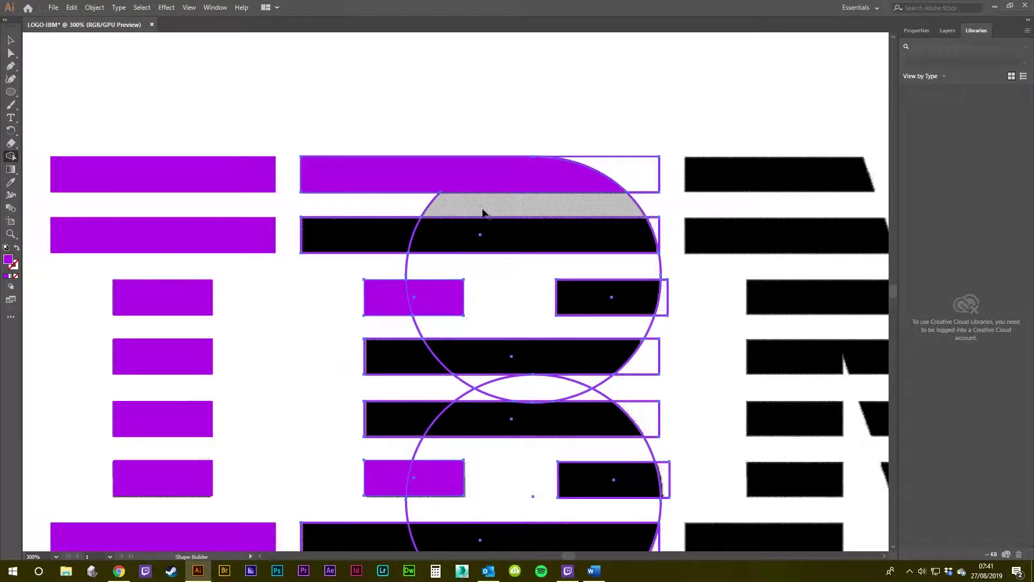
{"action": "scroll", "coordinate": [481, 214], "scroll_direction": "up", "scroll_amount": 1}
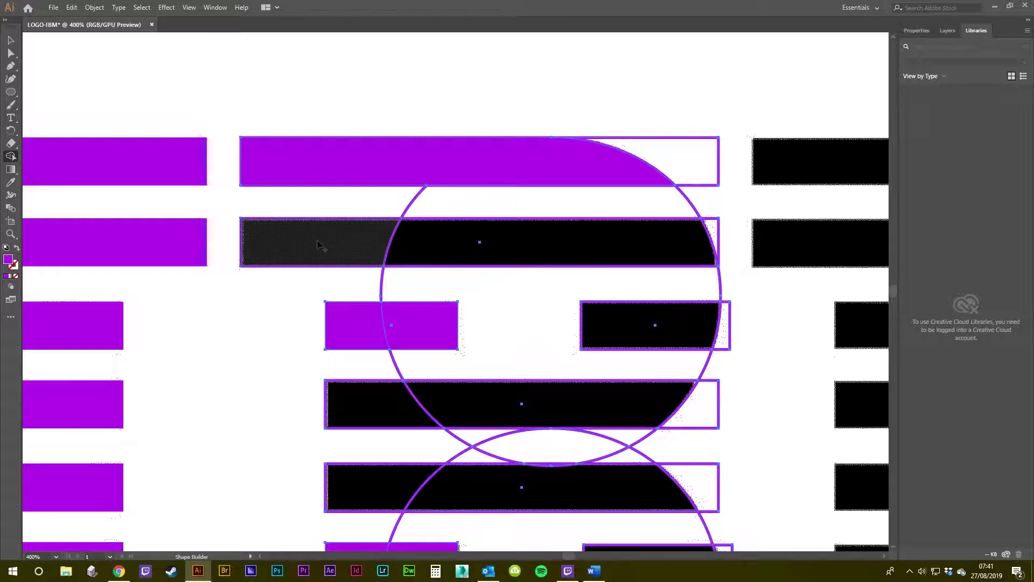
Use Shape Builder to merge the second-row bar's sections up to the curve and fill the third row's curve-end block
{"action": "left_click_drag", "start_coordinate": [318, 245], "coordinate": [409, 244]}
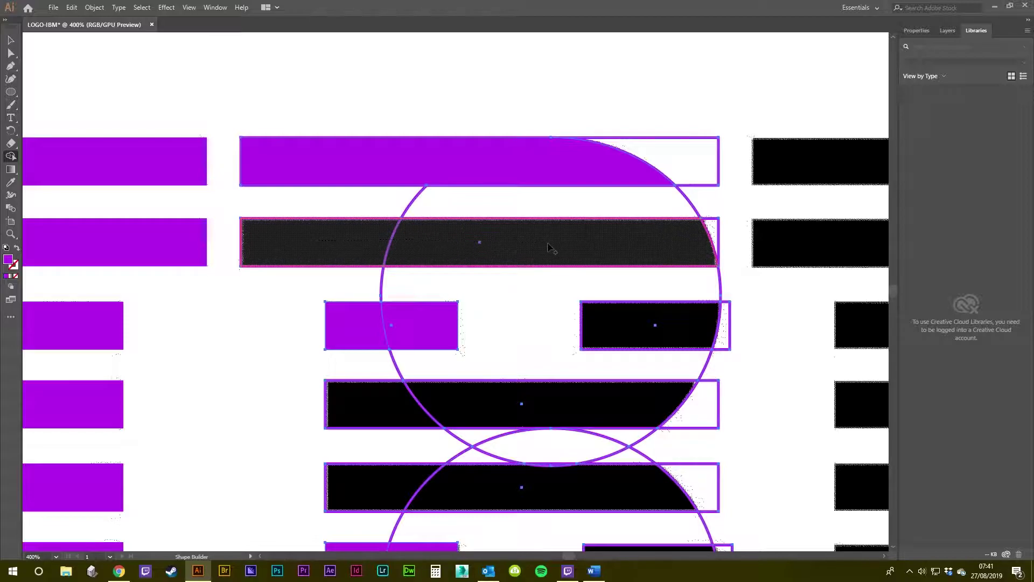
{"action": "left_click_drag", "start_coordinate": [550, 246], "coordinate": [549, 248]}
{"action": "scroll", "coordinate": [647, 326], "scroll_direction": "up", "scroll_amount": 1}
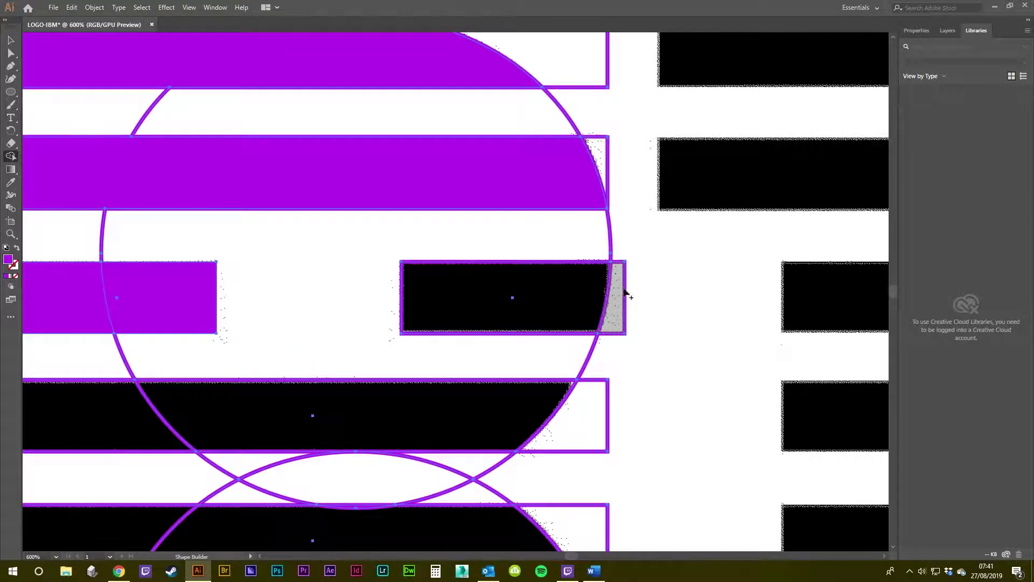
{"action": "left_click", "coordinate": [465, 294]}
{"action": "left_click_drag", "start_coordinate": [309, 357], "coordinate": [447, 339]}
{"action": "scroll", "coordinate": [481, 300], "scroll_direction": "down", "scroll_amount": 3}
{"action": "scroll", "coordinate": [469, 314], "scroll_direction": "up", "scroll_amount": 2}
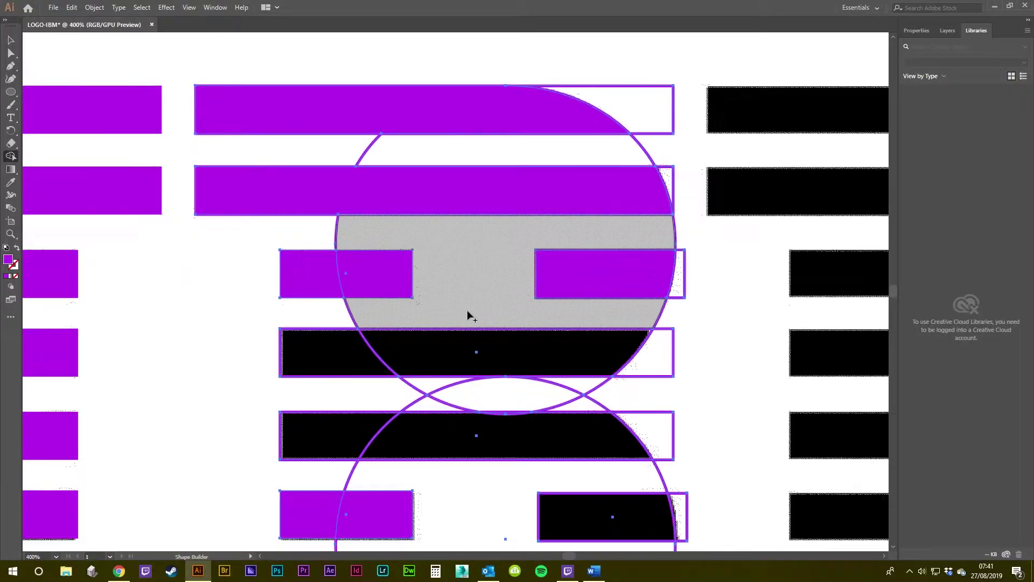
Merge the fourth-row bar's sections up to the curve into one purple shape with Shape Builder
{"action": "scroll", "coordinate": [467, 315], "scroll_direction": "down", "scroll_amount": 2}
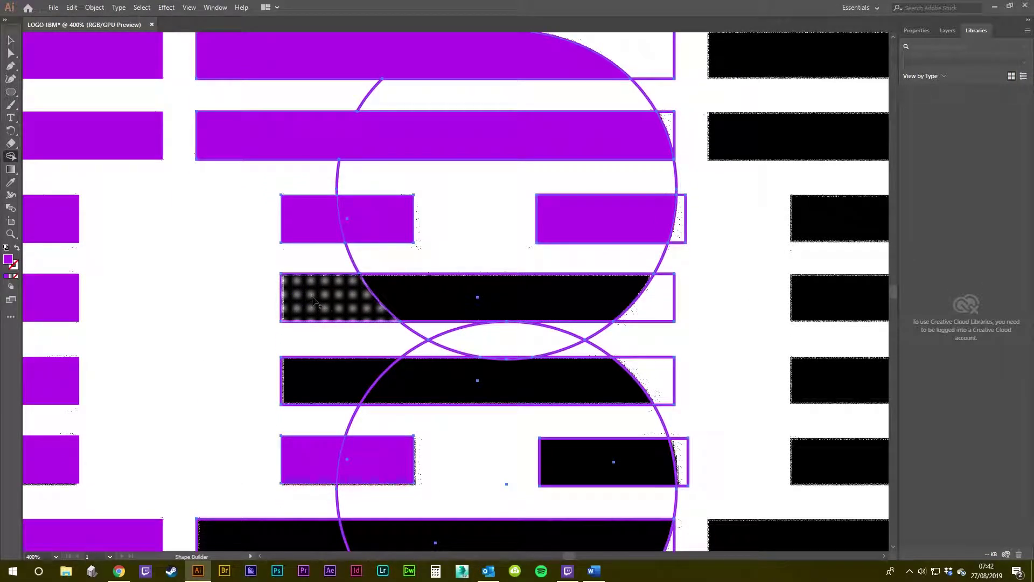
{"action": "left_click_drag", "start_coordinate": [314, 302], "coordinate": [387, 301]}
{"action": "left_click_drag", "start_coordinate": [463, 296], "coordinate": [462, 296]}
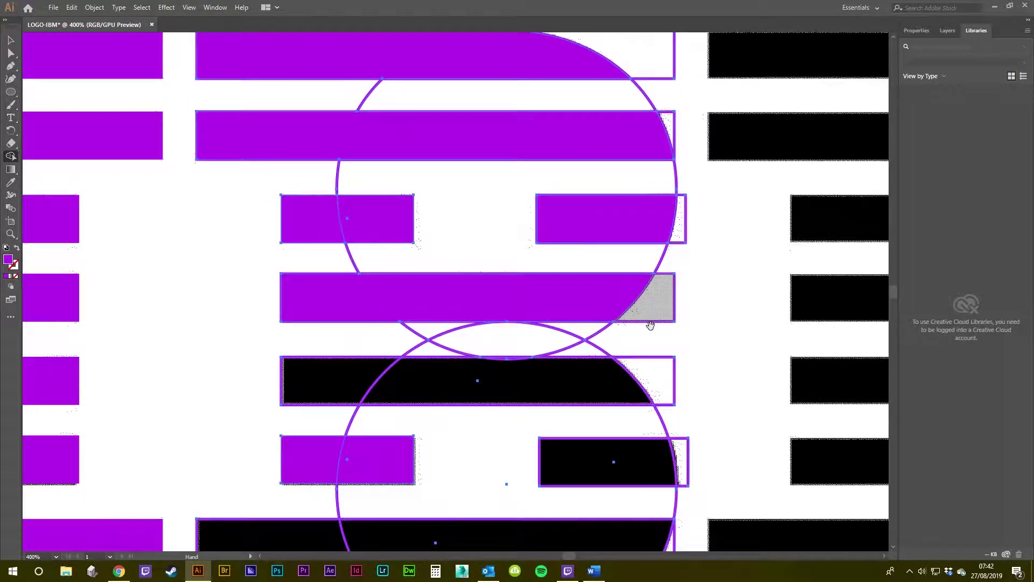
Try to raise the bottom anchor point of the upper-bowl circle to the top edge of the fifth-row bar
{"action": "scroll", "coordinate": [646, 323], "scroll_direction": "down", "scroll_amount": 2}
{"action": "scroll", "coordinate": [529, 302], "scroll_direction": "up", "scroll_amount": 2}
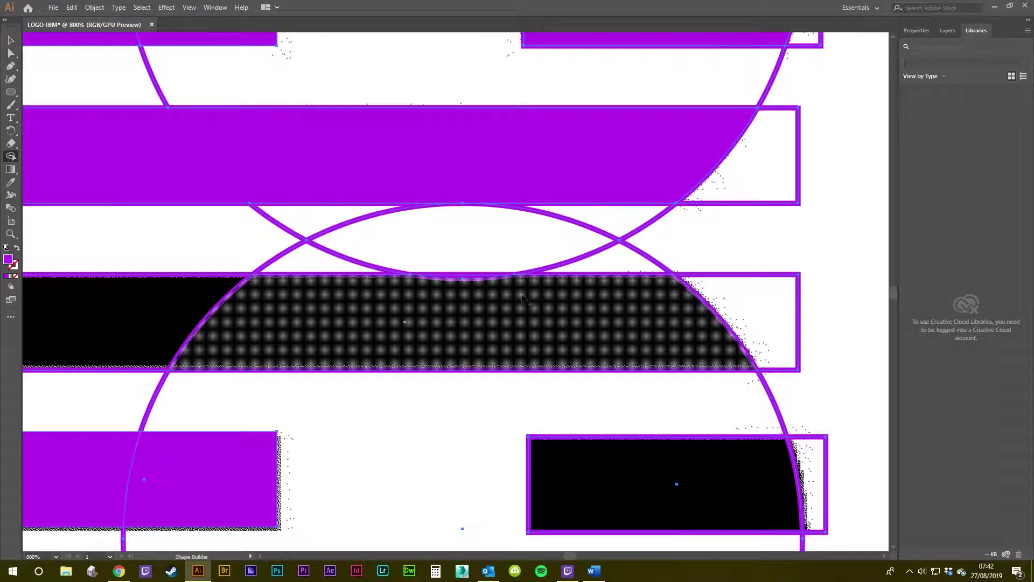
{"action": "key", "text": "v"}
{"action": "key", "text": "a"}
{"action": "left_click", "coordinate": [462, 280]}
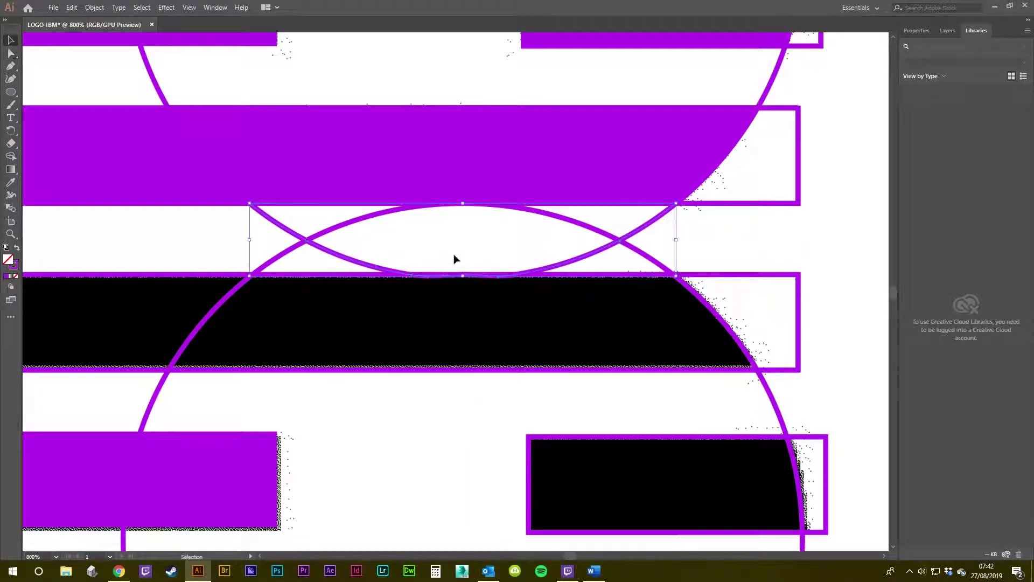
{"action": "key", "text": "v"}
Reselect all of the B's shapes and try to merge the fifth-row bar's sections up to the curve with Shape Builder
{"action": "scroll", "coordinate": [458, 257], "scroll_direction": "down", "scroll_amount": 2}
{"action": "scroll", "coordinate": [207, 278], "scroll_direction": "down", "scroll_amount": 3}
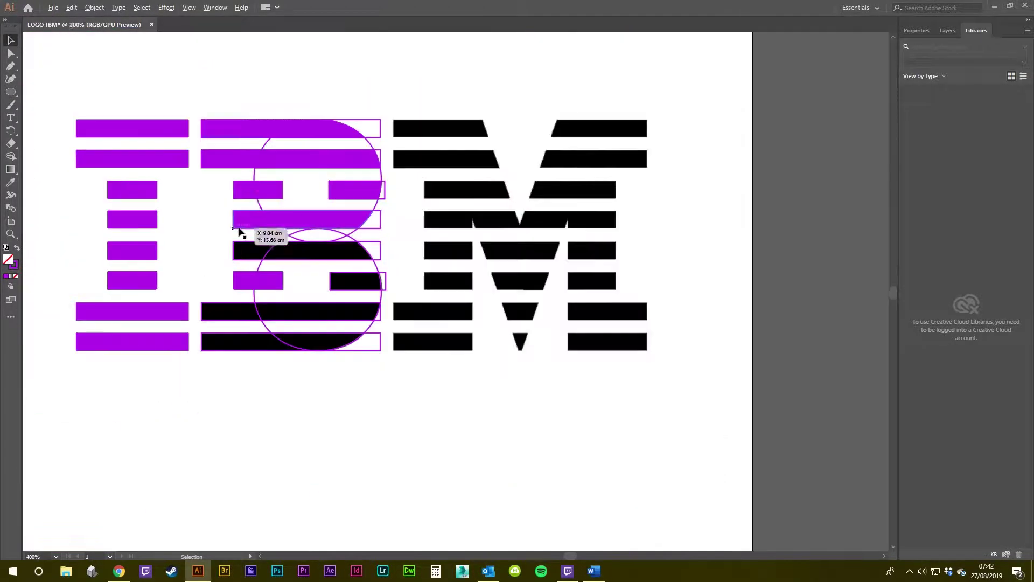
{"action": "left_click_drag", "start_coordinate": [224, 102], "coordinate": [377, 385]}
{"action": "scroll", "coordinate": [277, 241], "scroll_direction": "up", "scroll_amount": 4}
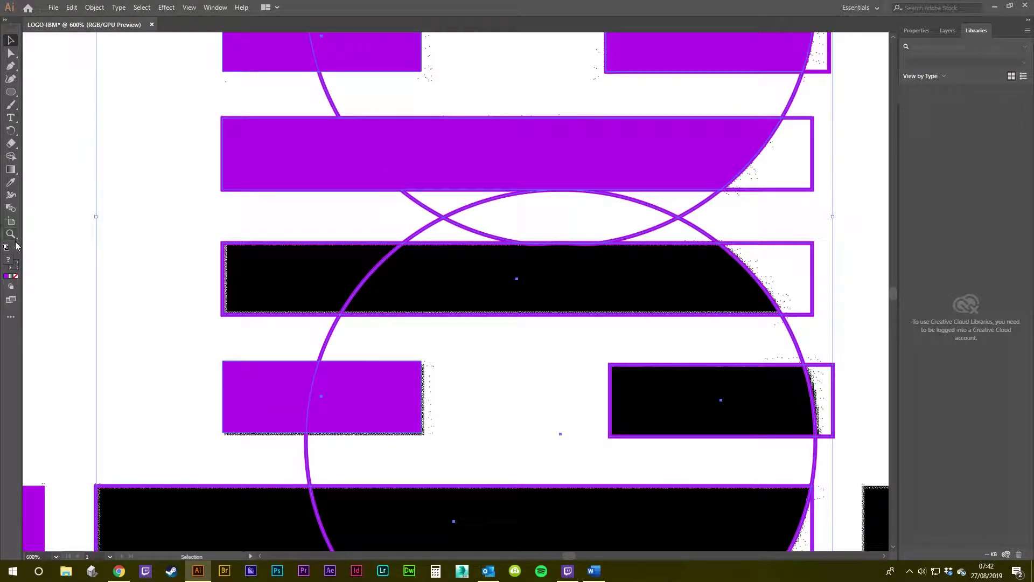
{"action": "left_click", "coordinate": [11, 157]}
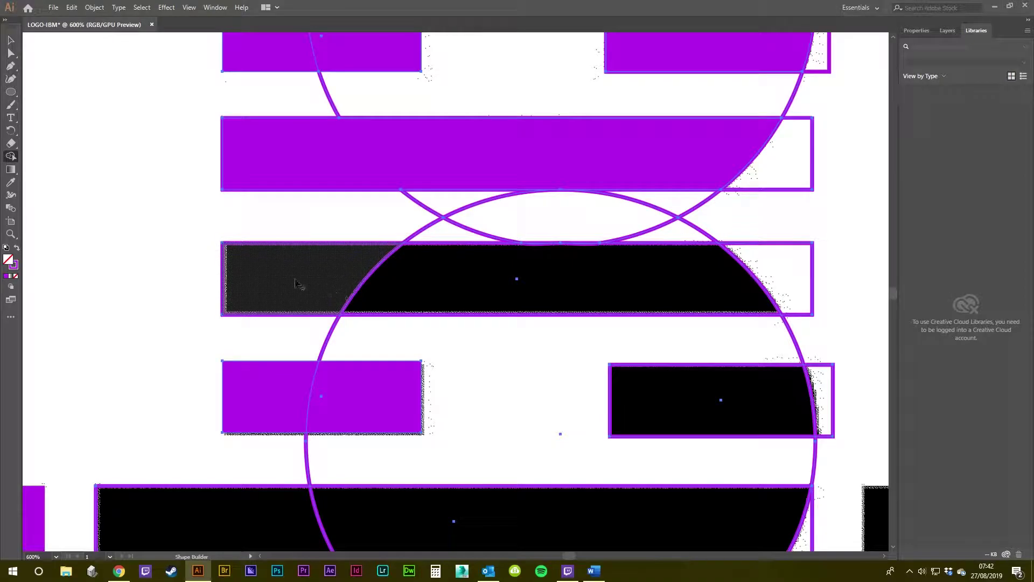
{"action": "scroll", "coordinate": [492, 249], "scroll_direction": "down", "scroll_amount": 1}
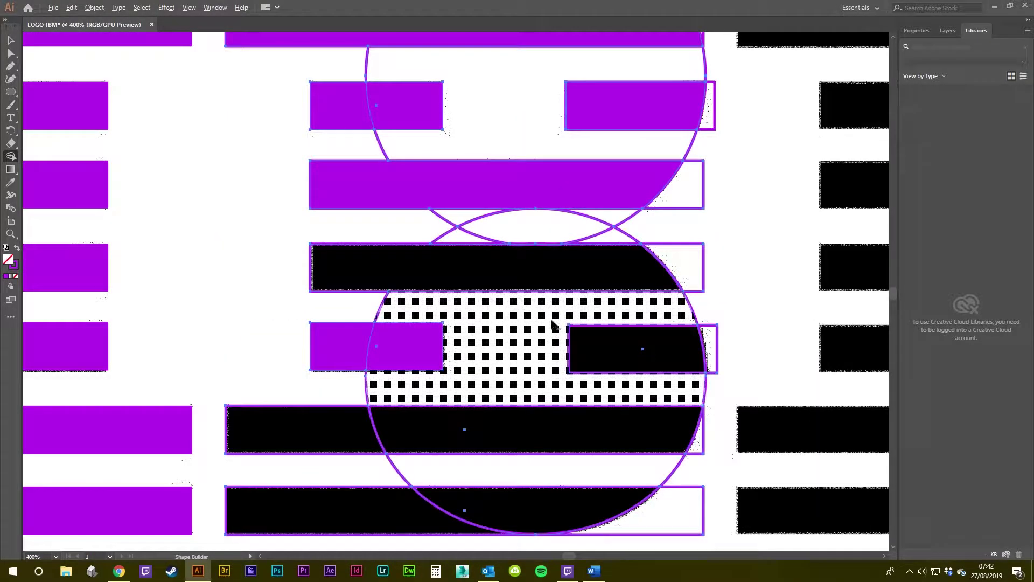
{"action": "scroll", "coordinate": [557, 340], "scroll_direction": "down", "scroll_amount": 1}
{"action": "scroll", "coordinate": [565, 357], "scroll_direction": "up", "scroll_amount": 2}
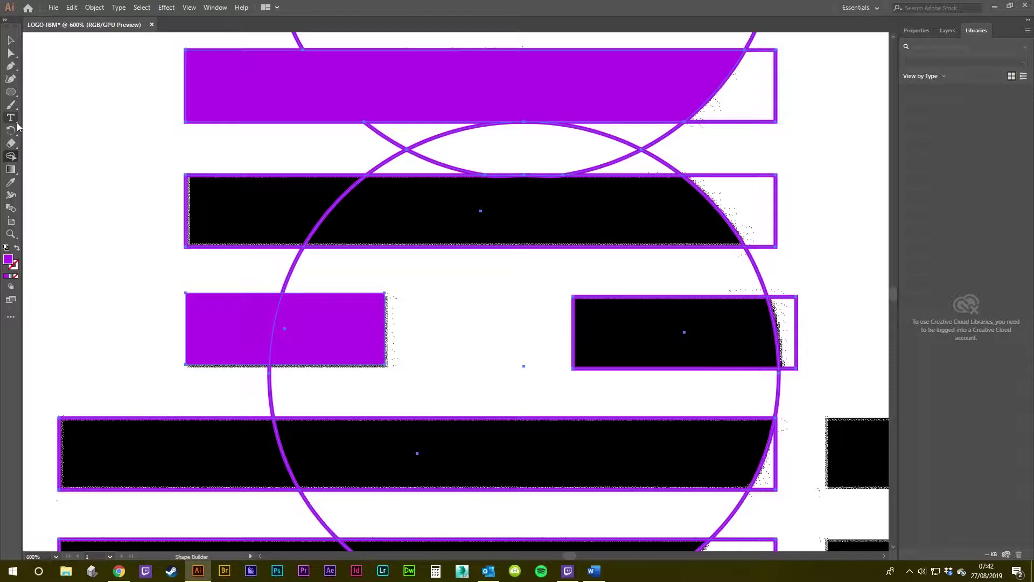
{"action": "left_click", "coordinate": [442, 211]}
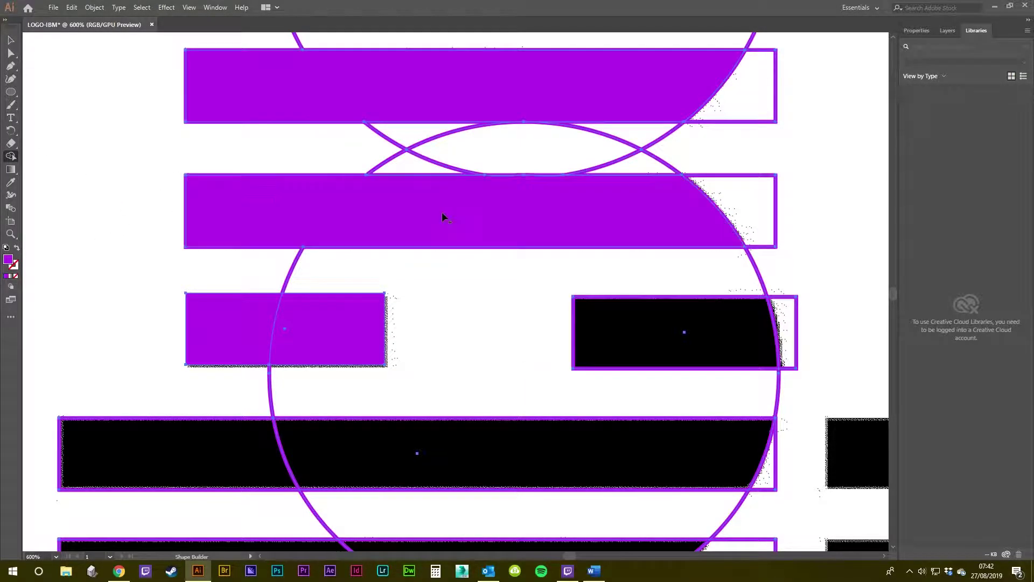
{"action": "left_click", "coordinate": [489, 277]}
{"action": "scroll", "coordinate": [520, 169], "scroll_direction": "up", "scroll_amount": 2}
{"action": "left_click_drag", "start_coordinate": [555, 214], "coordinate": [531, 277]}
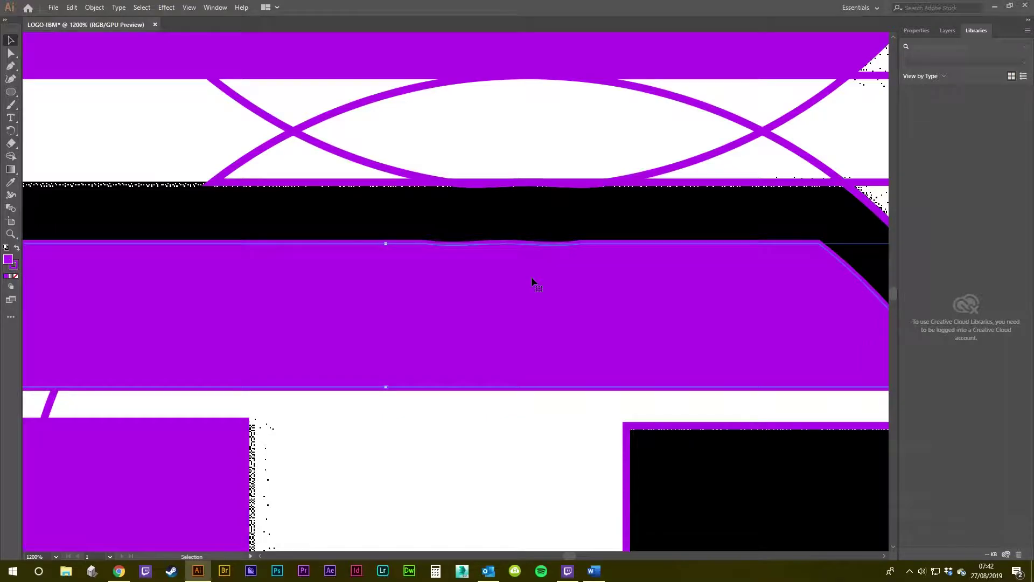
{"action": "key", "text": "ctrl+z"}
Examine the fifth-row bar's top edge where the upper-bowl circle touches it, both in preview and in outline view
{"action": "scroll", "coordinate": [525, 186], "scroll_direction": "up", "scroll_amount": 2}
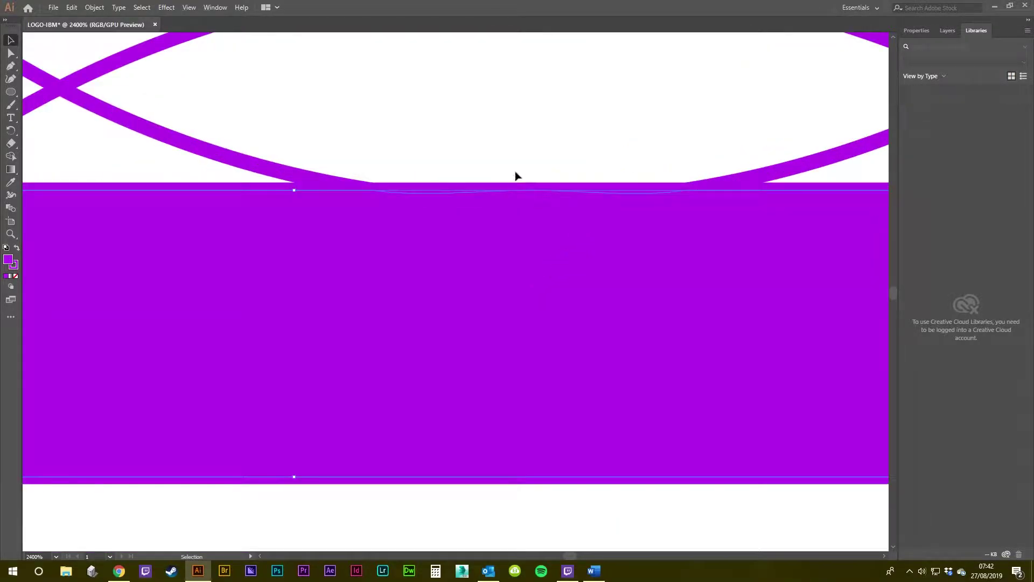
{"action": "key", "text": "a"}
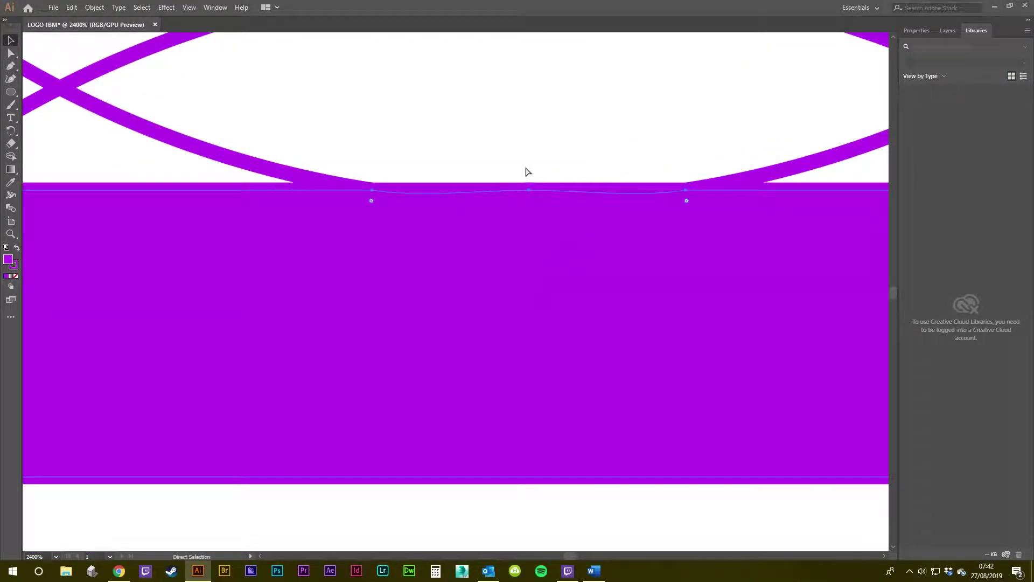
{"action": "key", "text": "ctrl+y"}
{"action": "key", "text": "v"}
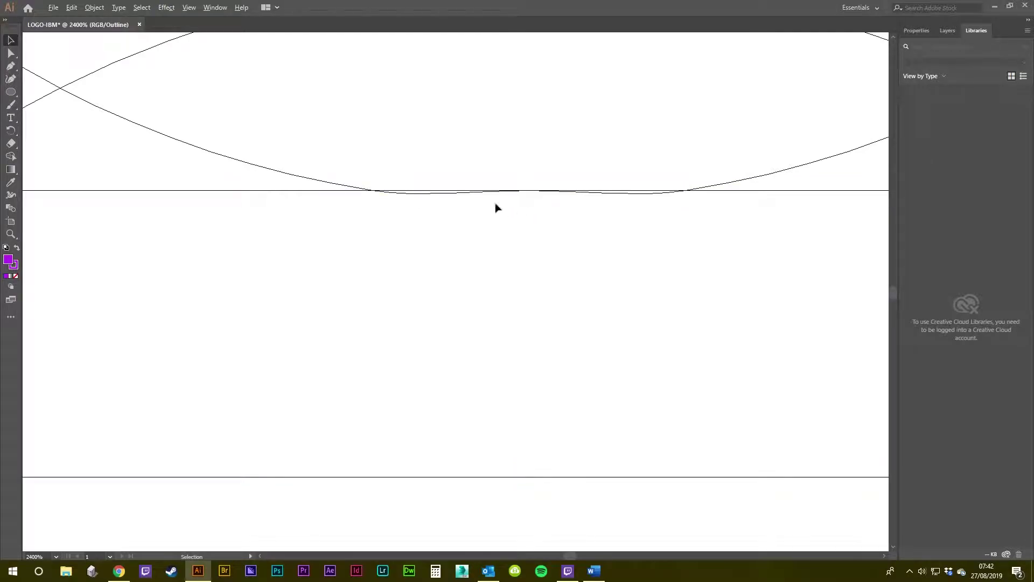
{"action": "scroll", "coordinate": [469, 226], "scroll_direction": "down", "scroll_amount": 2}
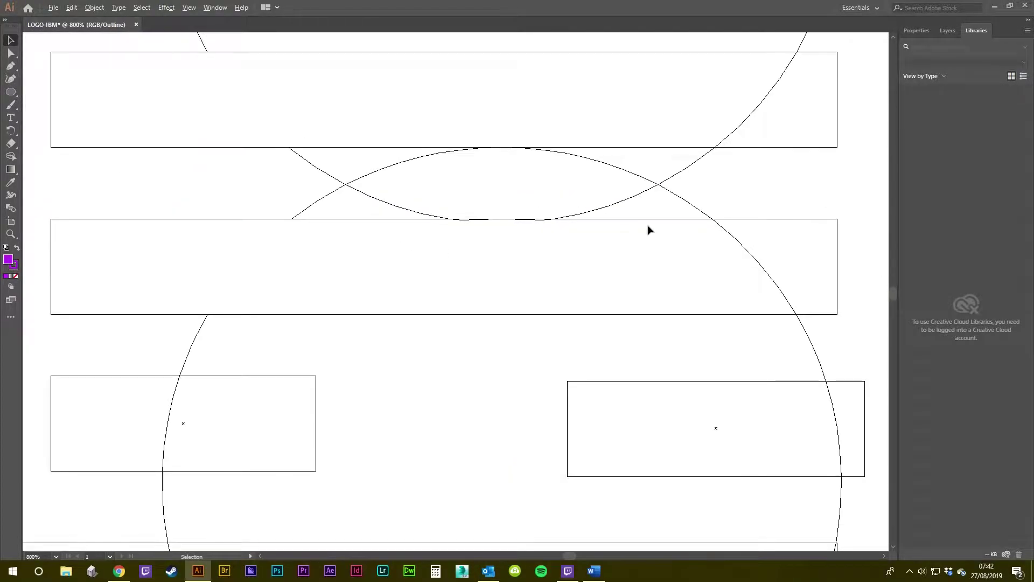
{"action": "scroll", "coordinate": [602, 216], "scroll_direction": "up", "scroll_amount": 1}
{"action": "scroll", "coordinate": [545, 214], "scroll_direction": "up", "scroll_amount": 1}
Move the leftover lower-circle segment slightly down and compare its bottom edge with the top edge of the fifth-row bar
{"action": "left_click_drag", "start_coordinate": [548, 217], "coordinate": [548, 238]}
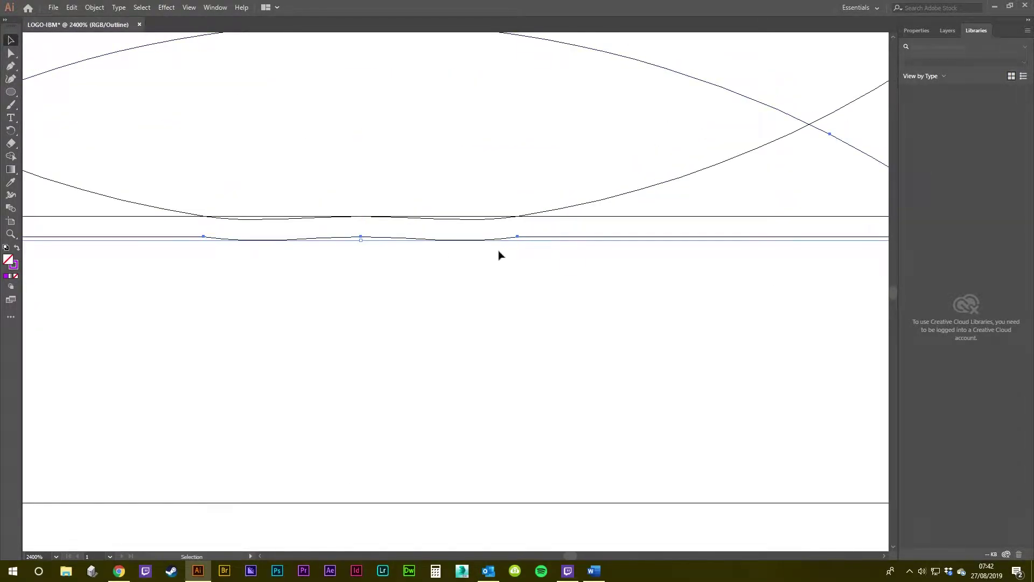
{"action": "scroll", "coordinate": [280, 237], "scroll_direction": "up", "scroll_amount": 1}
{"action": "left_click_drag", "start_coordinate": [314, 224], "coordinate": [415, 253]}
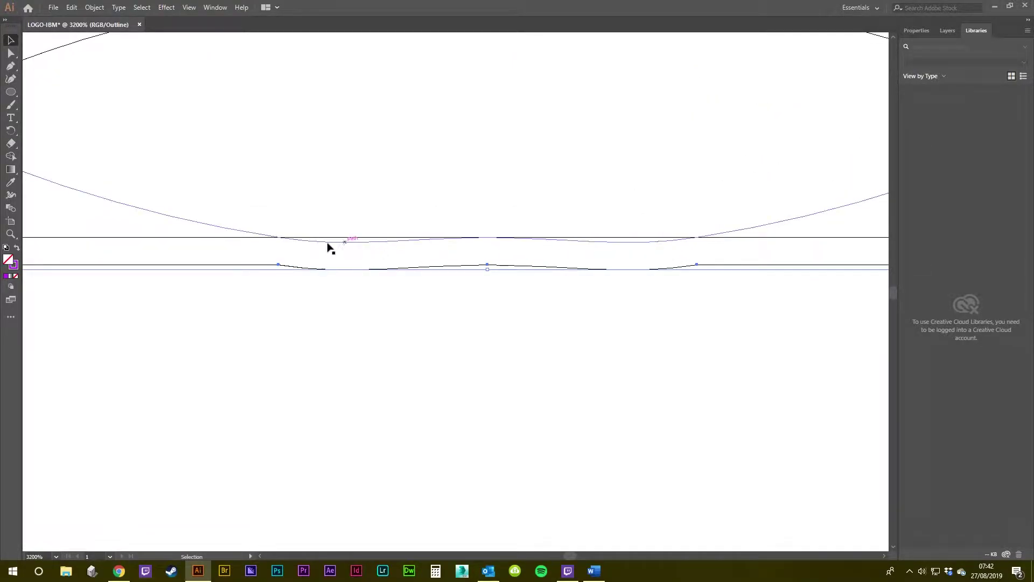
{"action": "left_click", "coordinate": [333, 279]}
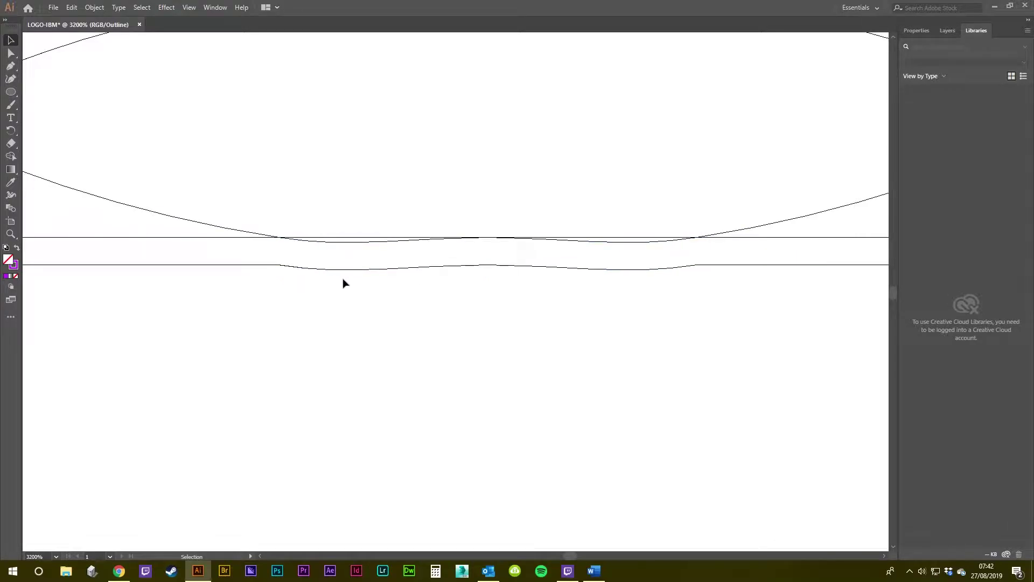
{"action": "scroll", "coordinate": [615, 268], "scroll_direction": "down", "scroll_amount": 6}
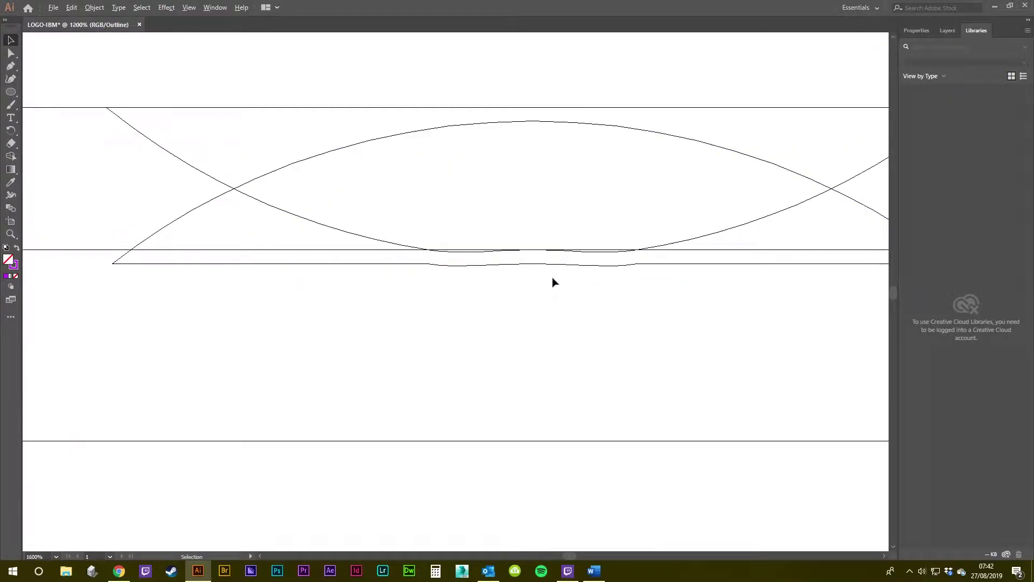
{"action": "scroll", "coordinate": [531, 279], "scroll_direction": "down", "scroll_amount": 1}
{"action": "scroll", "coordinate": [535, 259], "scroll_direction": "up", "scroll_amount": 5}
{"action": "scroll", "coordinate": [535, 259], "scroll_direction": "up", "scroll_amount": 1}
{"action": "scroll", "coordinate": [714, 198], "scroll_direction": "down", "scroll_amount": 4}
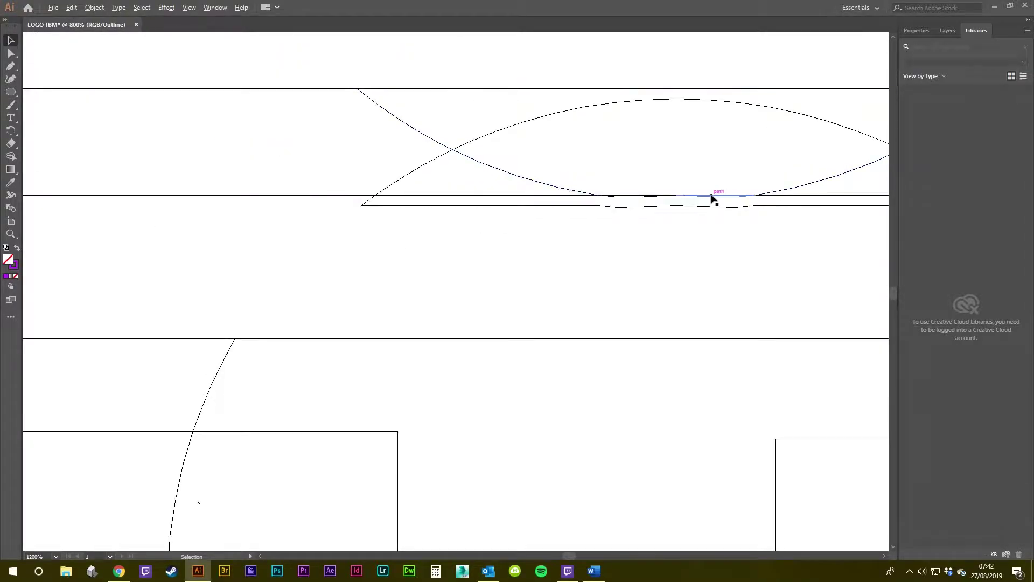
Return to preview mode and undo the segment move, the fifth-row bar merge and the circle anchor adjustment
{"action": "key", "text": "ctrl+y"}
{"action": "key", "text": "ctrl+z"}
{"action": "key", "text": "ctrl+z"}
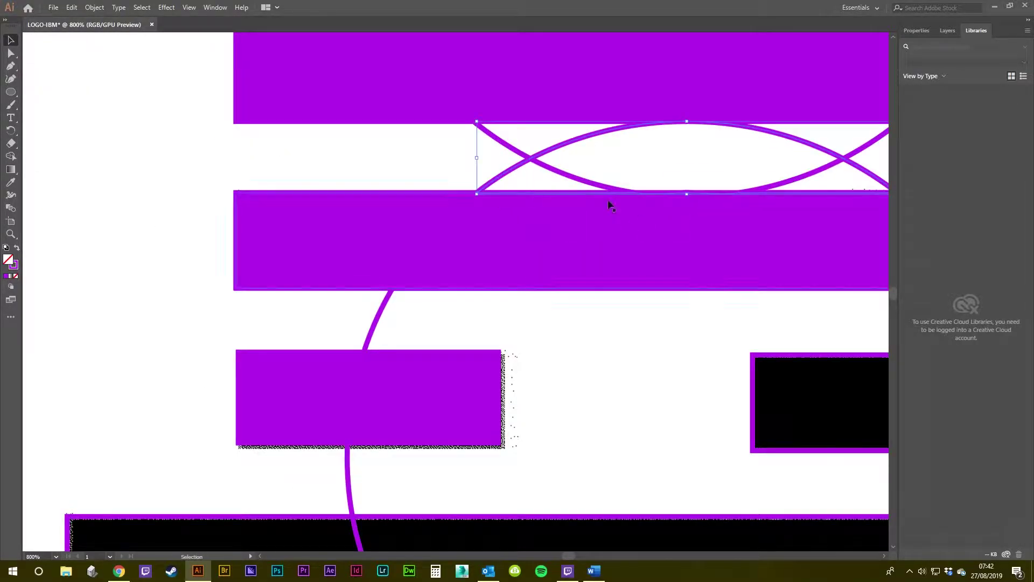
{"action": "left_click_drag", "start_coordinate": [744, 181], "coordinate": [472, 263]}
{"action": "key", "text": "ctrl+z"}
{"action": "key", "text": "ctrl+z"}
{"action": "key", "text": "ctrl+z"}
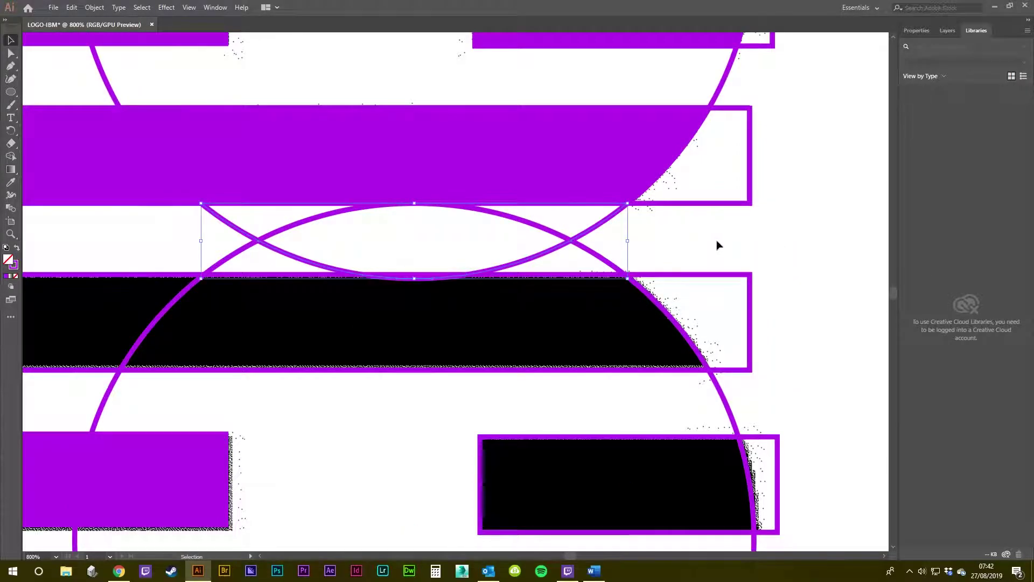
Raise the bottom anchor point of the upper-bowl circle's leftover segment so it clears the fifth-row bar
{"action": "left_click", "coordinate": [720, 241]}
{"action": "key", "text": "a"}
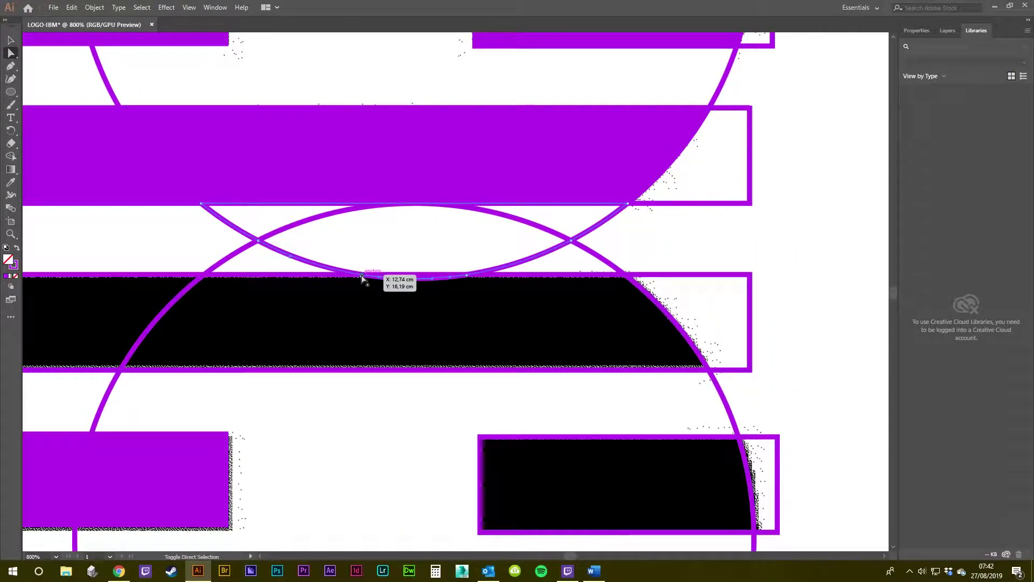
{"action": "left_click_drag", "start_coordinate": [412, 280], "coordinate": [414, 261]}
{"action": "left_click", "coordinate": [701, 245]}
{"action": "left_click_drag", "start_coordinate": [695, 250], "coordinate": [786, 244]}
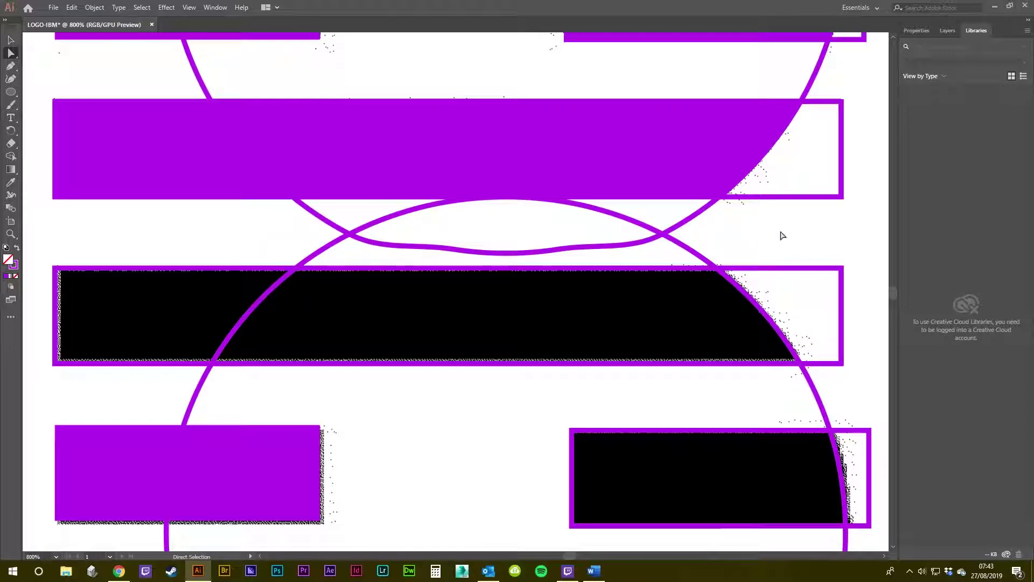
{"action": "left_click_drag", "start_coordinate": [682, 264], "coordinate": [732, 229]}
{"action": "left_click_drag", "start_coordinate": [624, 293], "coordinate": [652, 276]}
{"action": "left_click", "coordinate": [11, 157]}
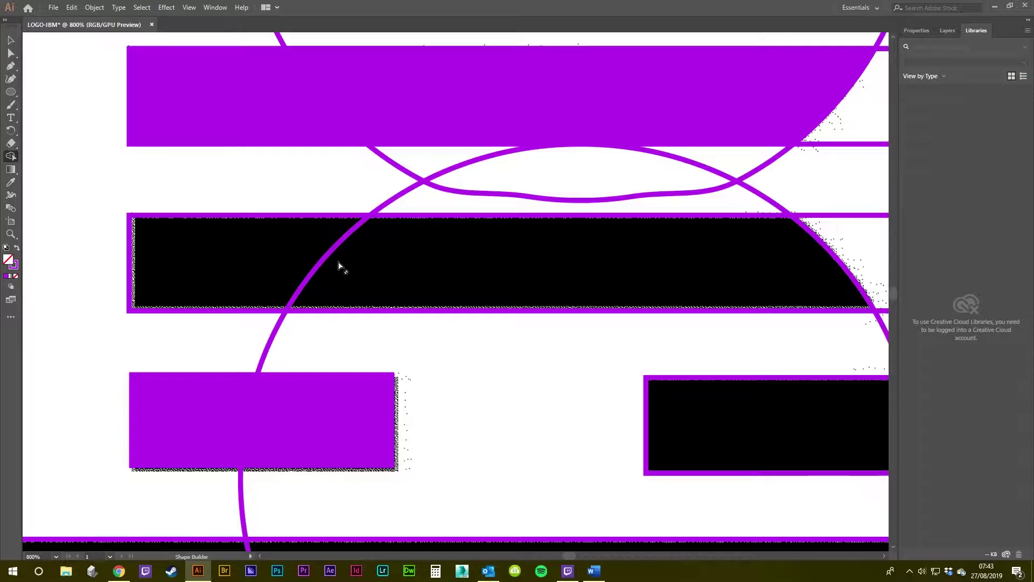
{"action": "key", "text": "ctrl+minus"}
{"action": "key", "text": "ctrl+minus"}
{"action": "key", "text": "ctrl+minus"}
{"action": "key", "text": "ctrl+minus"}
{"action": "key", "text": "ctrl+minus"}
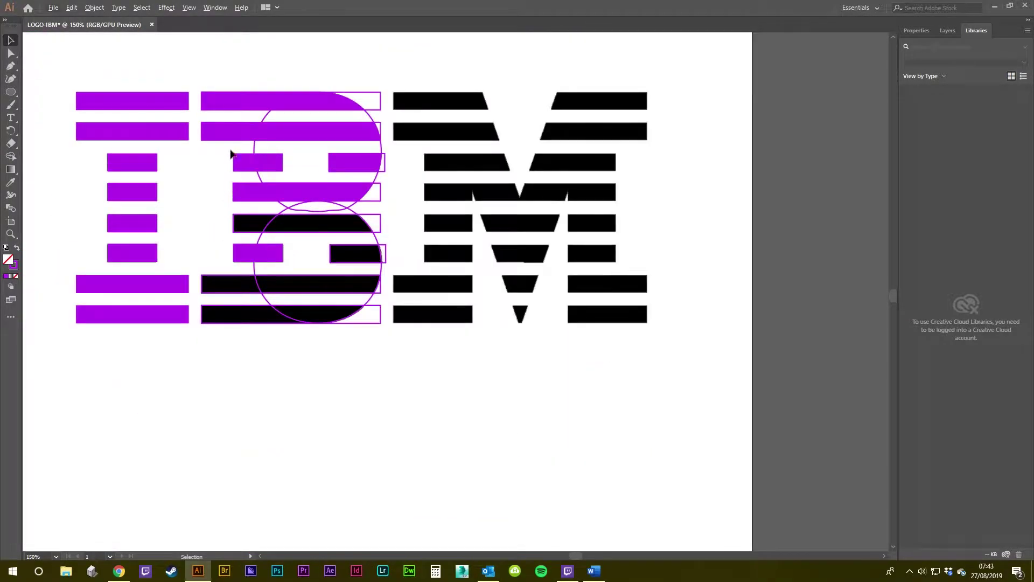
{"action": "key", "text": "ctrl+plus"}
{"action": "key", "text": "ctrl+plus"}
{"action": "key", "text": "ctrl+plus"}
{"action": "key", "text": "ctrl+plus"}
{"action": "key", "text": "ctrl+plus"}
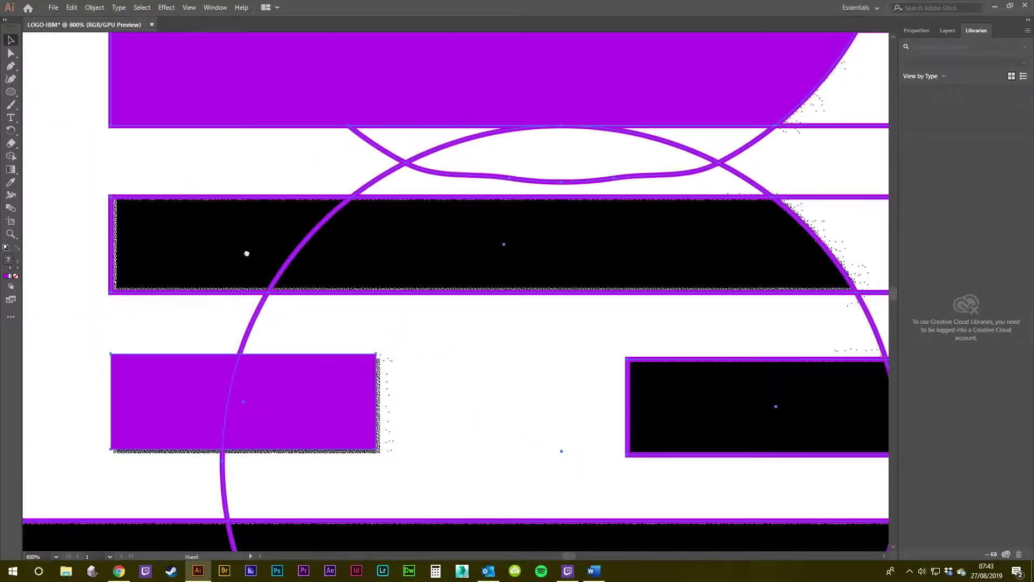
{"action": "left_click_drag", "start_coordinate": [102, 181], "coordinate": [816, 308]}
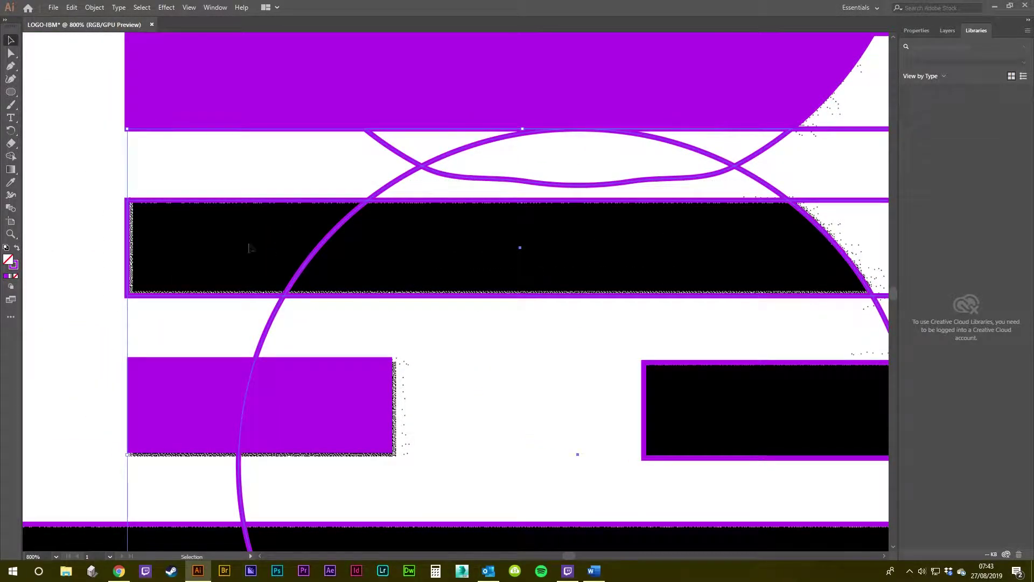
{"action": "left_click", "coordinate": [17, 248]}
{"action": "left_click", "coordinate": [17, 248]}
{"action": "left_click", "coordinate": [48, 244]}
Select the fifth-row bar with the overlapping circle shapes and merge its sections up to the curve with a purple Shape Builder fill
{"action": "left_click_drag", "start_coordinate": [97, 173], "coordinate": [920, 322]}
{"action": "key", "text": "shift+m"}
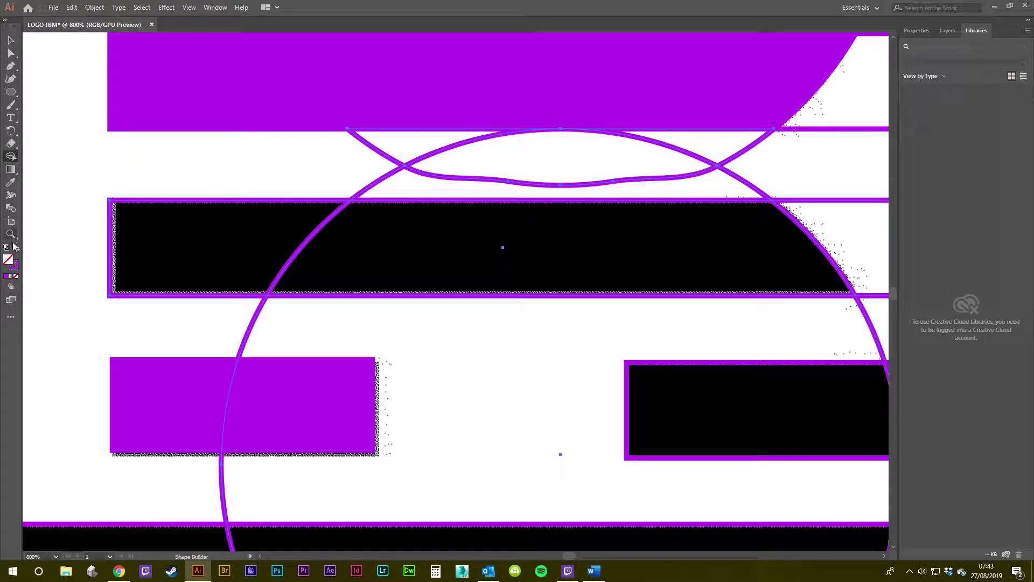
{"action": "left_click", "coordinate": [17, 248]}
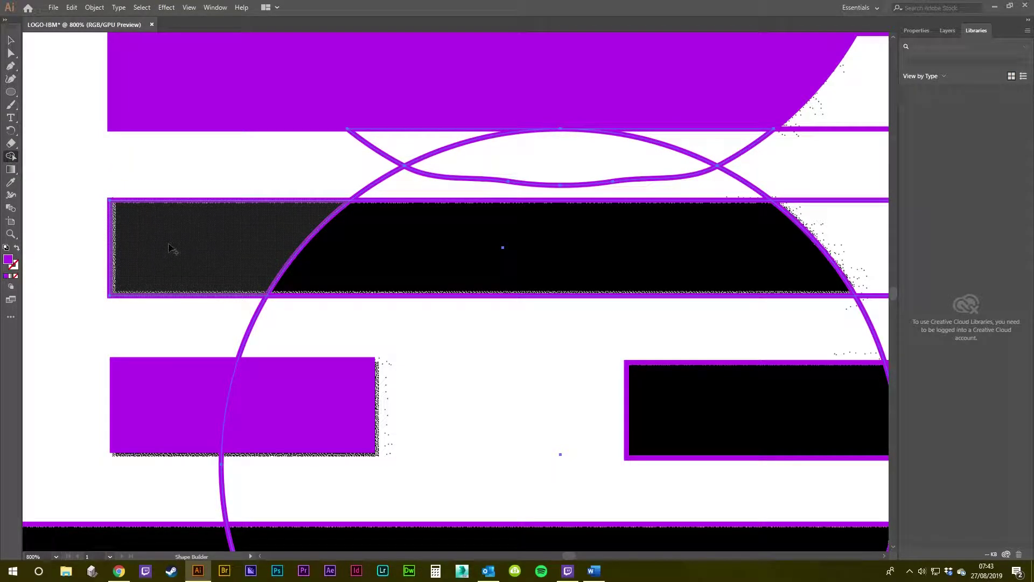
{"action": "left_click_drag", "start_coordinate": [212, 248], "coordinate": [483, 264]}
Deselect the shapes and check the merged fifth-row bar's top edge in outline view
{"action": "key", "text": "b"}
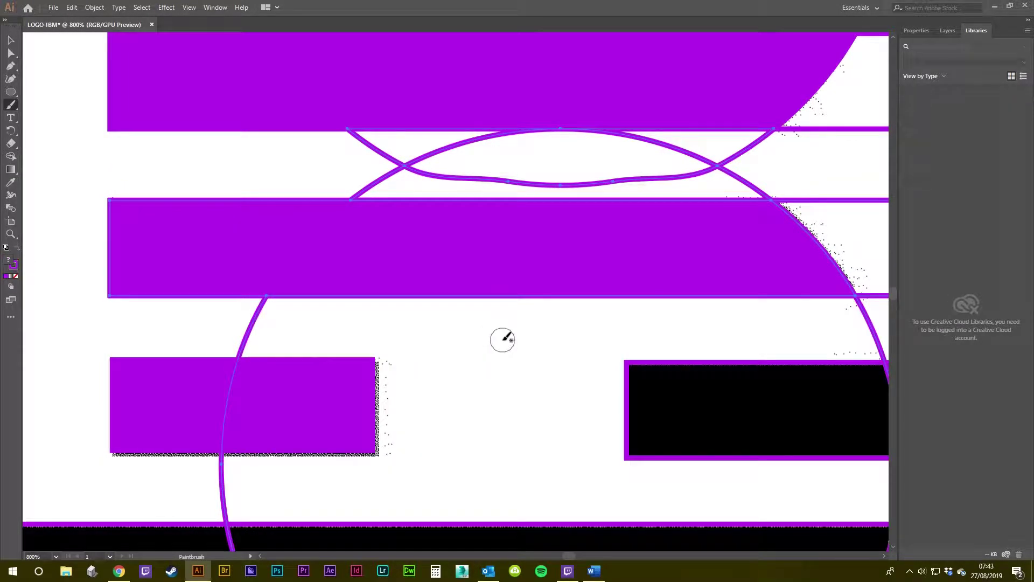
{"action": "key", "text": "v"}
{"action": "left_click", "coordinate": [503, 339]}
{"action": "key", "text": "ctrl+y"}
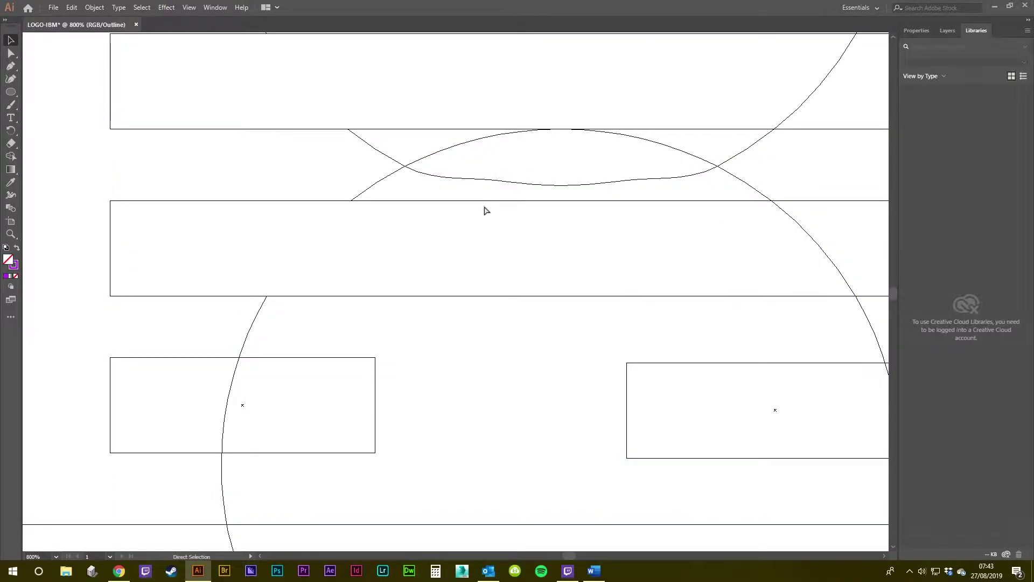
In preview mode, select the B's lower shapes and use Shape Builder to fill the sixth-row block and seventh-row bar purple up to the curve
{"action": "key", "text": "ctrl+y"}
{"action": "key", "text": "ctrl+minus"}
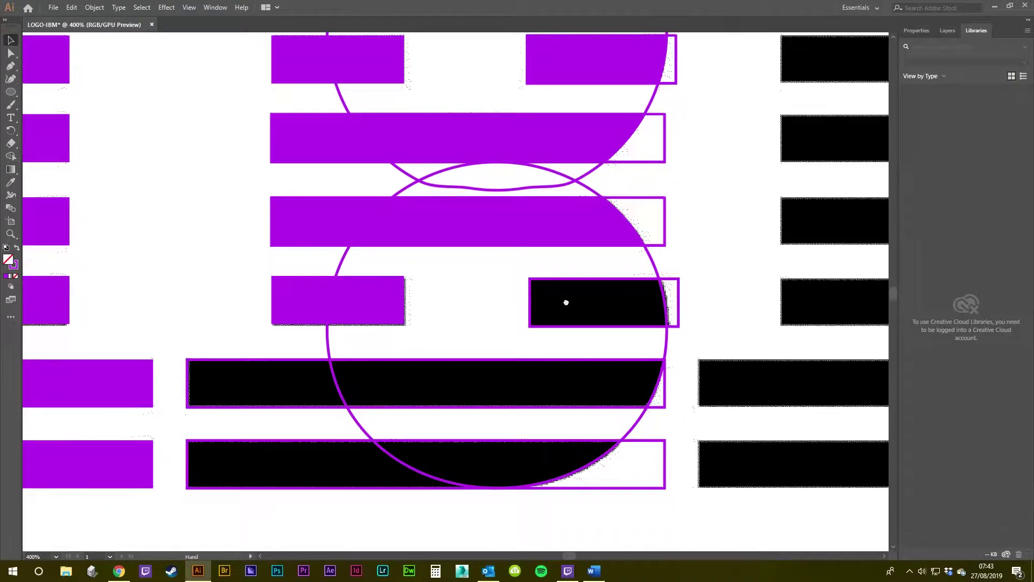
{"action": "scroll", "coordinate": [568, 303], "scroll_direction": "up", "scroll_amount": 1}
{"action": "left_click_drag", "start_coordinate": [571, 313], "coordinate": [591, 293]}
{"action": "scroll", "coordinate": [587, 291], "scroll_direction": "down", "scroll_amount": 2}
{"action": "left_click_drag", "start_coordinate": [656, 475], "coordinate": [325, 172]}
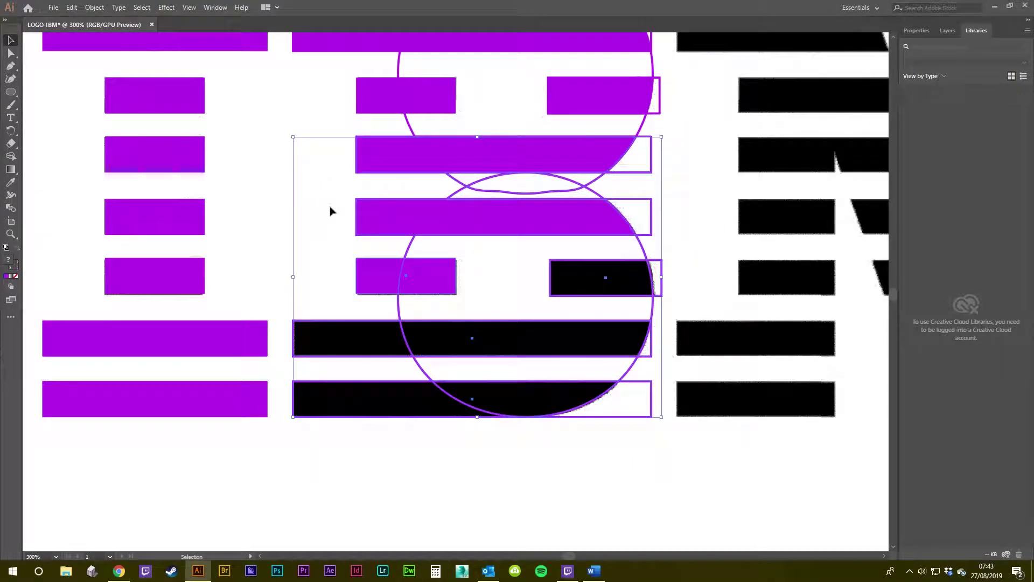
{"action": "left_click", "coordinate": [11, 158]}
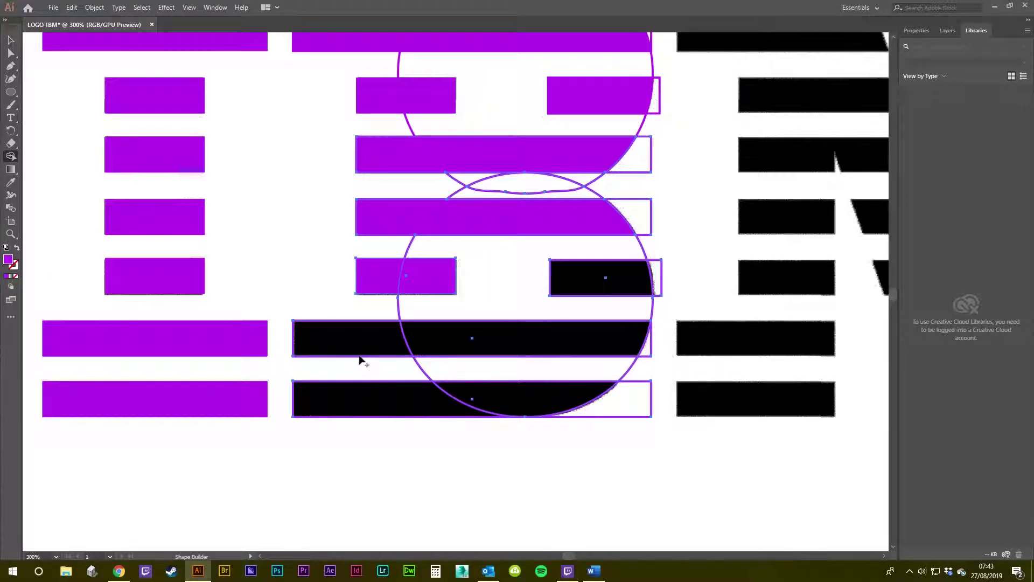
{"action": "scroll", "coordinate": [482, 316], "scroll_direction": "up", "scroll_amount": 1}
{"action": "left_click", "coordinate": [637, 276]}
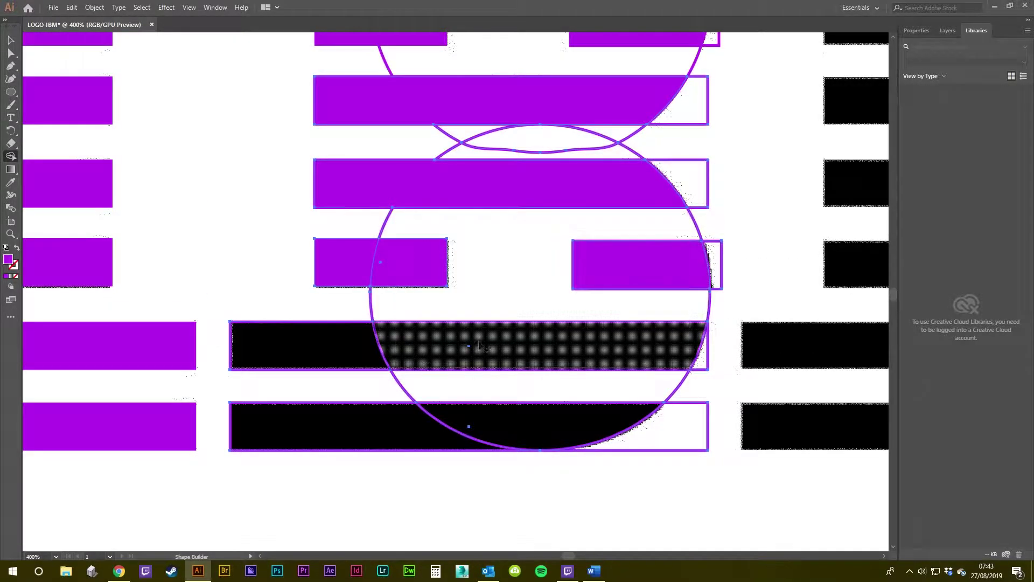
{"action": "left_click", "coordinate": [590, 348]}
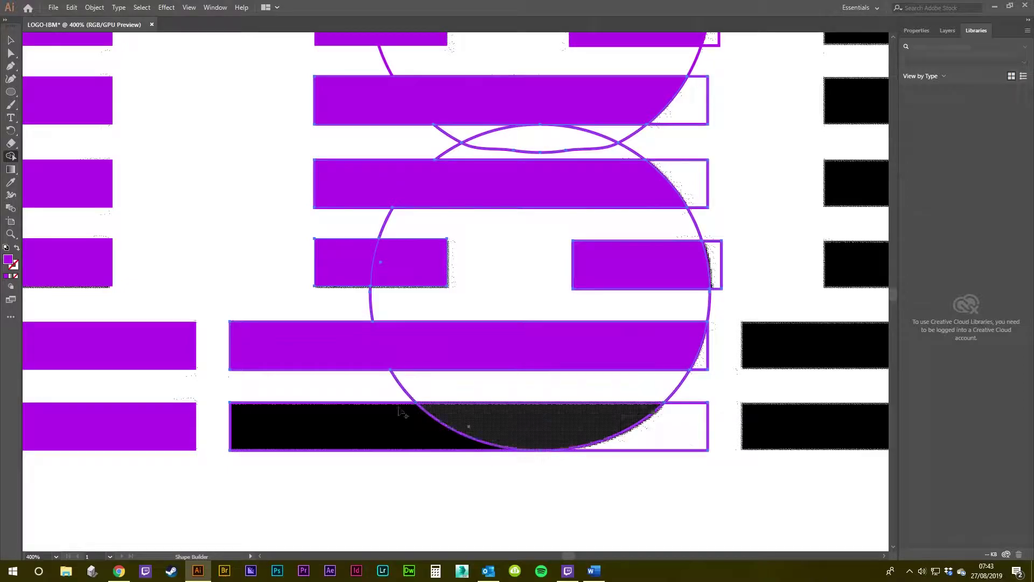
Try to merge the bottom bar's sections up to the curve with a purple Shape Builder fill
{"action": "left_click", "coordinate": [542, 419]}
{"action": "key", "text": "v"}
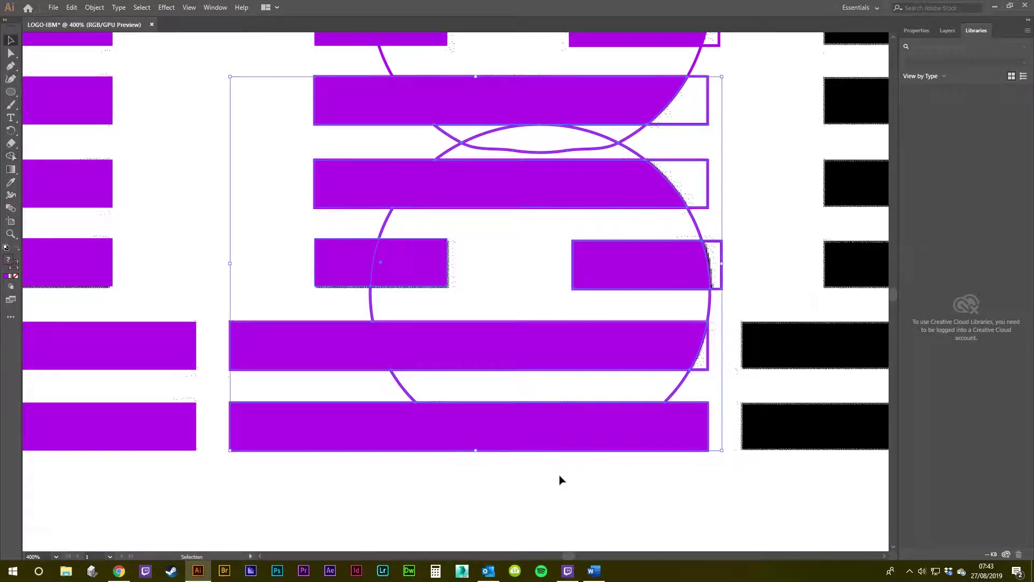
{"action": "key", "text": "ctrl+z"}
{"action": "left_click", "coordinate": [526, 472]}
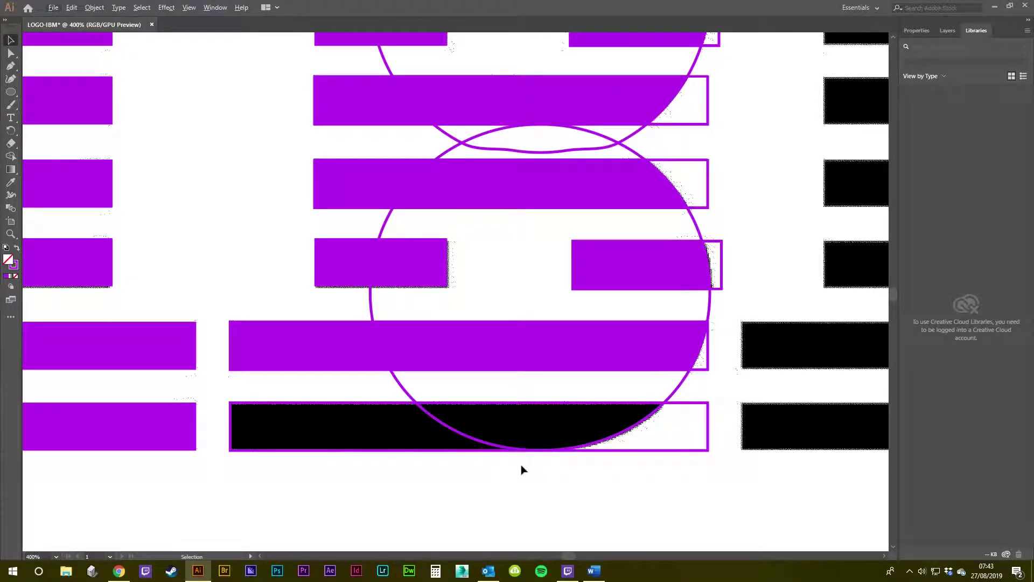
Examine where the lower circle meets the bottom bar's lower edge
{"action": "scroll", "coordinate": [516, 456], "scroll_direction": "up", "scroll_amount": 1}
{"action": "left_click_drag", "start_coordinate": [516, 456], "coordinate": [582, 409]}
{"action": "scroll", "coordinate": [583, 409], "scroll_direction": "up", "scroll_amount": 1}
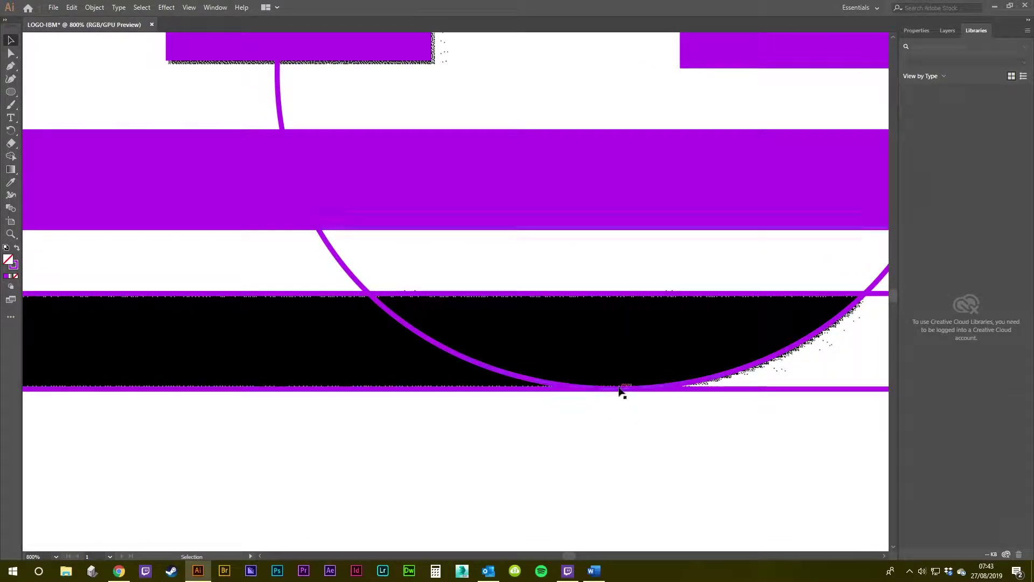
{"action": "key", "text": "space"}
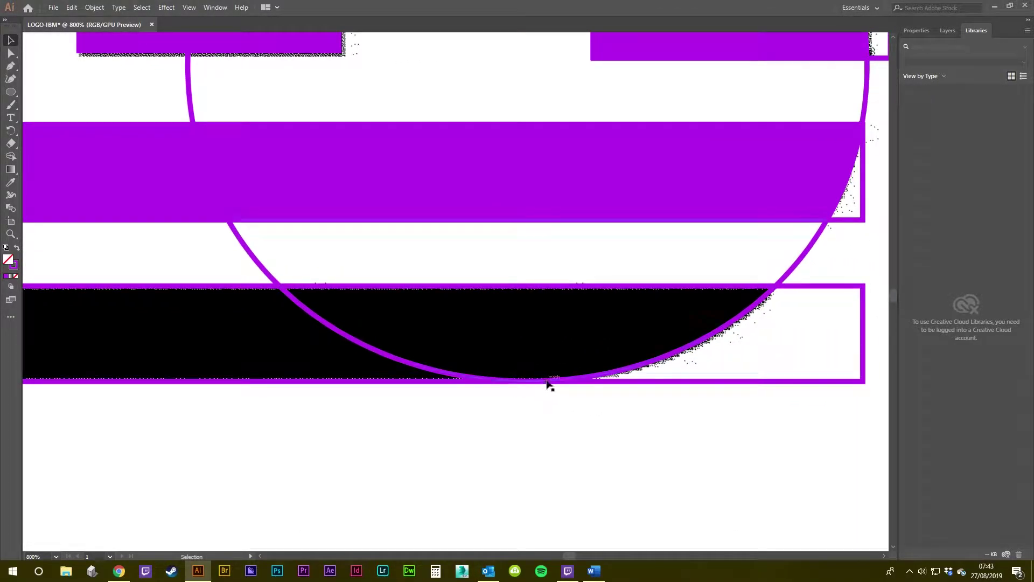
{"action": "scroll", "coordinate": [525, 386], "scroll_direction": "up", "scroll_amount": 3}
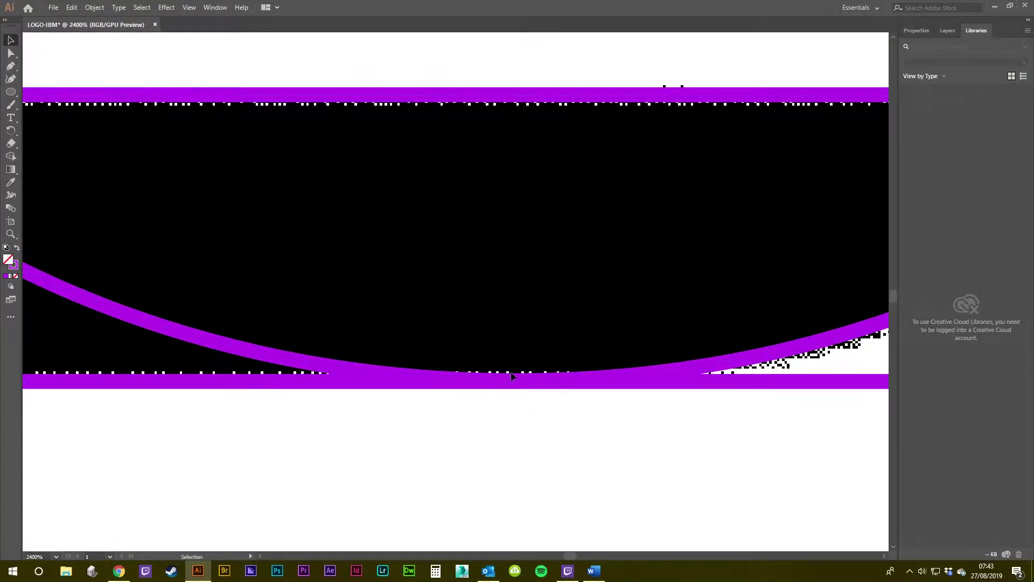
{"action": "scroll", "coordinate": [502, 384], "scroll_direction": "down", "scroll_amount": 5}
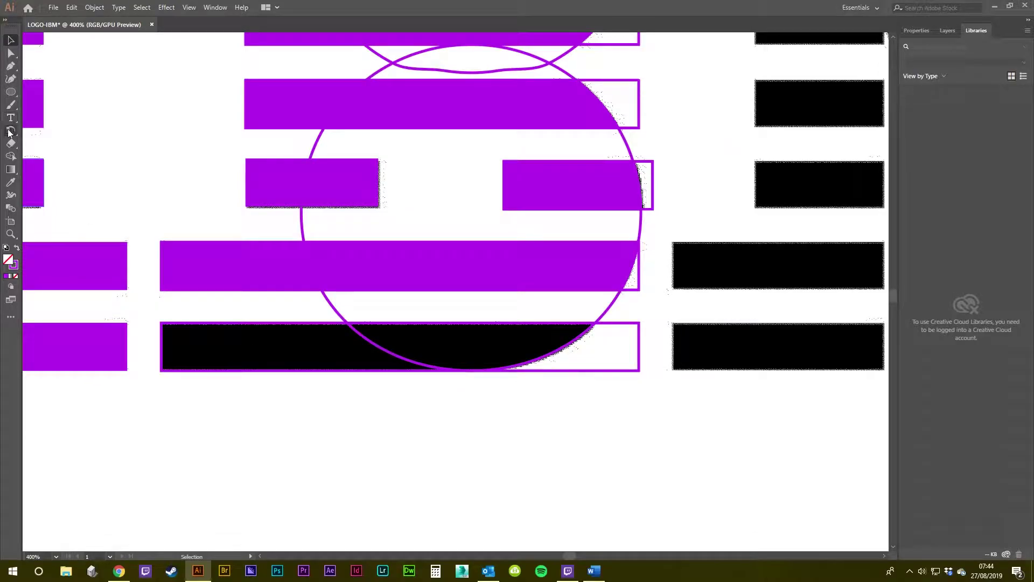
Try to merge the bottom bar's sections up to the curve using Shape Builder with no fill and a purple stroke
{"action": "left_click", "coordinate": [11, 156]}
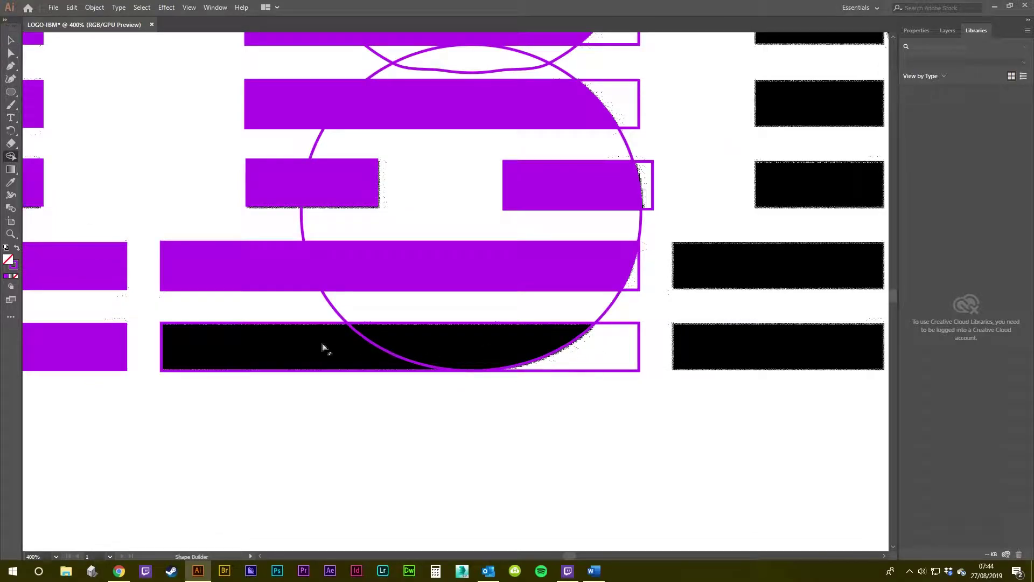
{"action": "scroll", "coordinate": [244, 353], "scroll_direction": "up", "scroll_amount": 2}
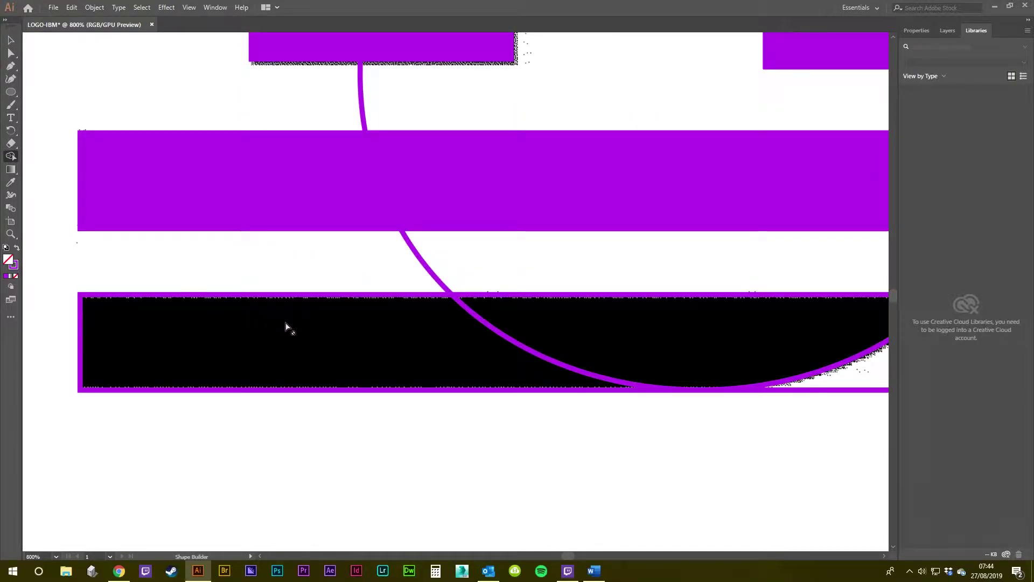
{"action": "scroll", "coordinate": [700, 342], "scroll_direction": "down", "scroll_amount": 3}
{"action": "key", "text": "v"}
{"action": "left_click_drag", "start_coordinate": [631, 393], "coordinate": [349, 269]}
{"action": "scroll", "coordinate": [458, 302], "scroll_direction": "up", "scroll_amount": 3}
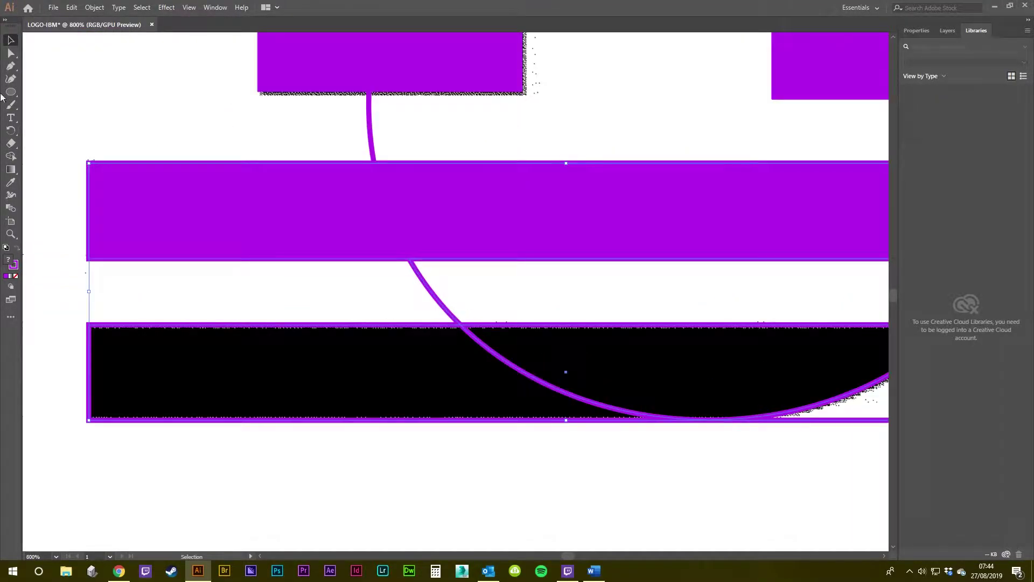
{"action": "left_click", "coordinate": [11, 157]}
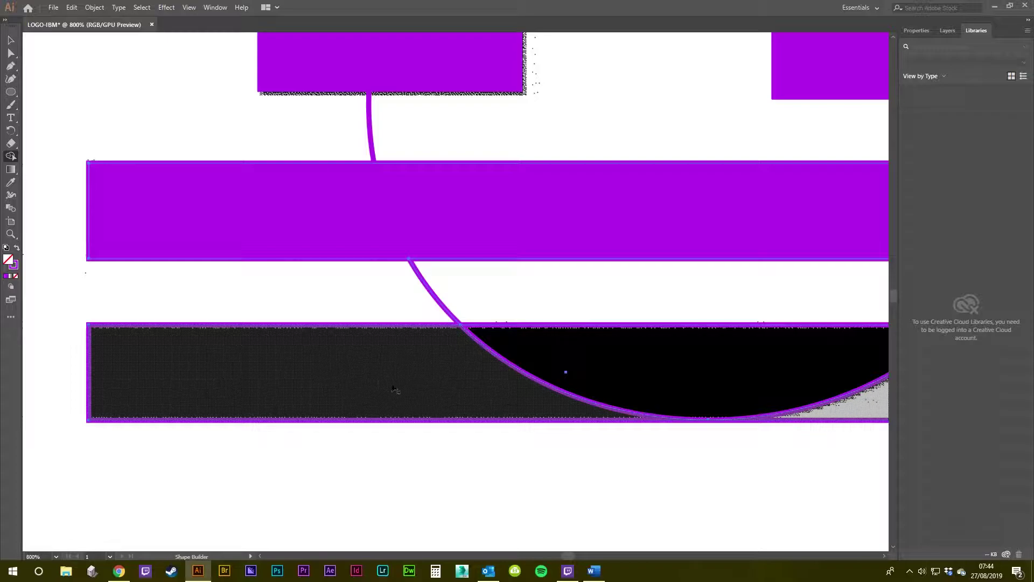
{"action": "left_click_drag", "start_coordinate": [369, 383], "coordinate": [614, 362]}
{"action": "scroll", "coordinate": [614, 363], "scroll_direction": "down", "scroll_amount": 2}
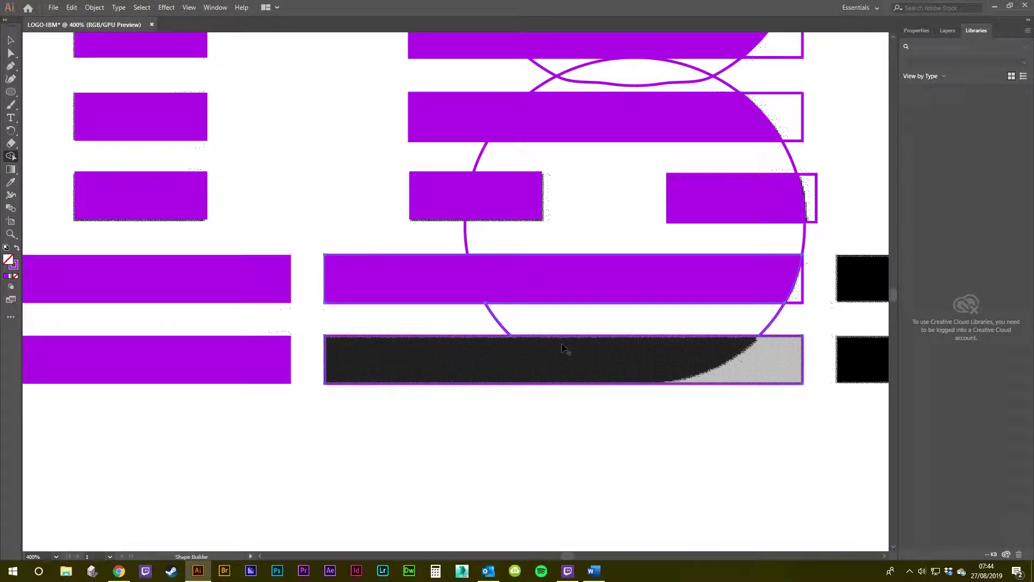
{"action": "scroll", "coordinate": [755, 373], "scroll_direction": "up", "scroll_amount": 2}
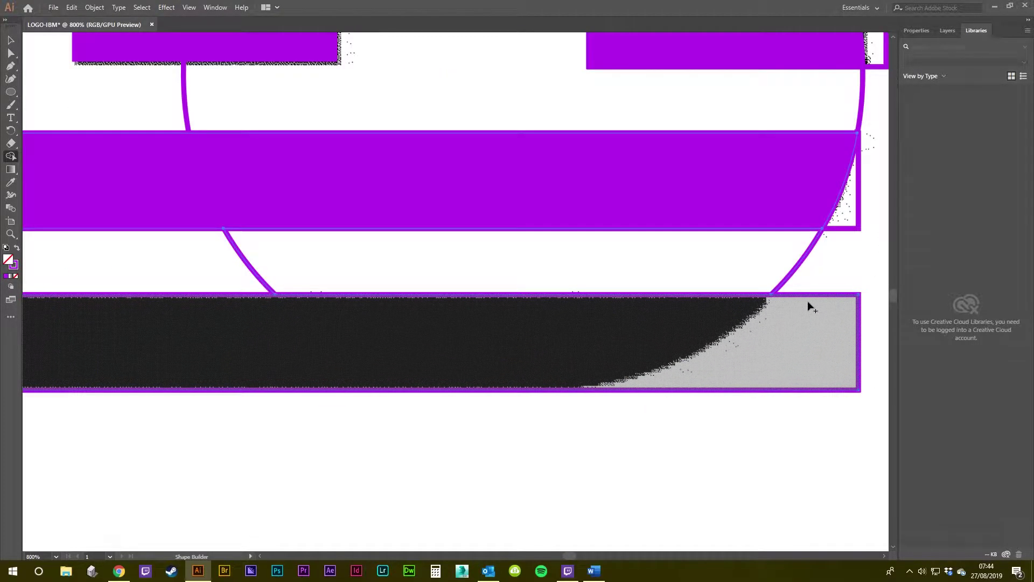
{"action": "scroll", "coordinate": [655, 379], "scroll_direction": "down", "scroll_amount": 2}
{"action": "scroll", "coordinate": [549, 358], "scroll_direction": "up", "scroll_amount": 1}
{"action": "key", "text": "ctrl+z"}
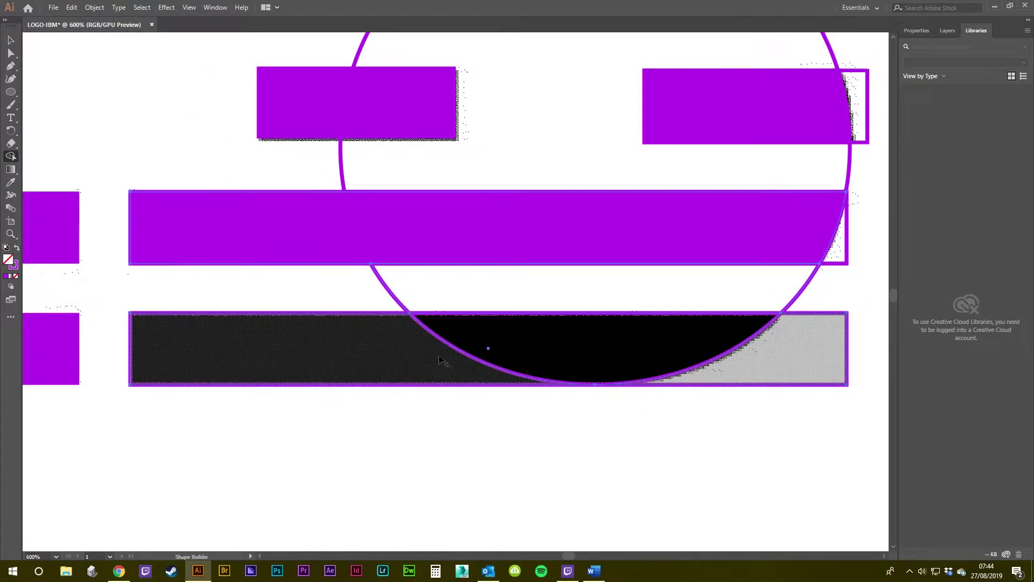
Swap fill and stroke, retry the Shape Builder merge on the bottom bar, and undo it
{"action": "scroll", "coordinate": [448, 356], "scroll_direction": "up", "scroll_amount": 1}
{"action": "left_click", "coordinate": [16, 247]}
{"action": "left_click_drag", "start_coordinate": [291, 379], "coordinate": [580, 370]}
{"action": "key", "text": "ctrl+z"}
{"action": "key", "text": "v"}
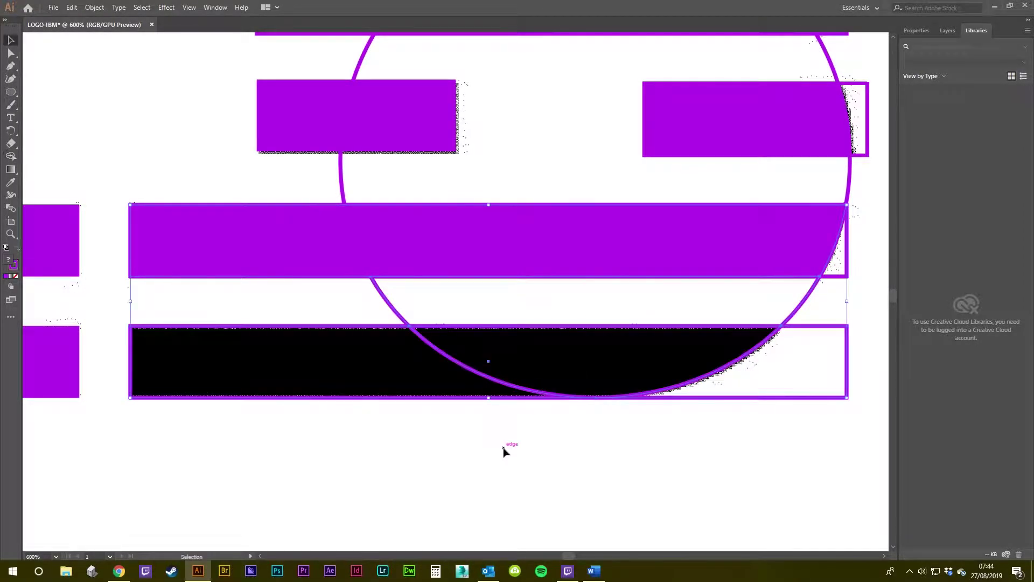
{"action": "left_click", "coordinate": [505, 450]}
In outline view, move the lower circle's bottom anchor point slightly down, onto the bottom bar's lower edge
{"action": "scroll", "coordinate": [580, 424], "scroll_direction": "down", "scroll_amount": 2}
{"action": "scroll", "coordinate": [580, 423], "scroll_direction": "up", "scroll_amount": 3}
{"action": "key", "text": "ctrl+y"}
{"action": "scroll", "coordinate": [631, 415], "scroll_direction": "up", "scroll_amount": 6}
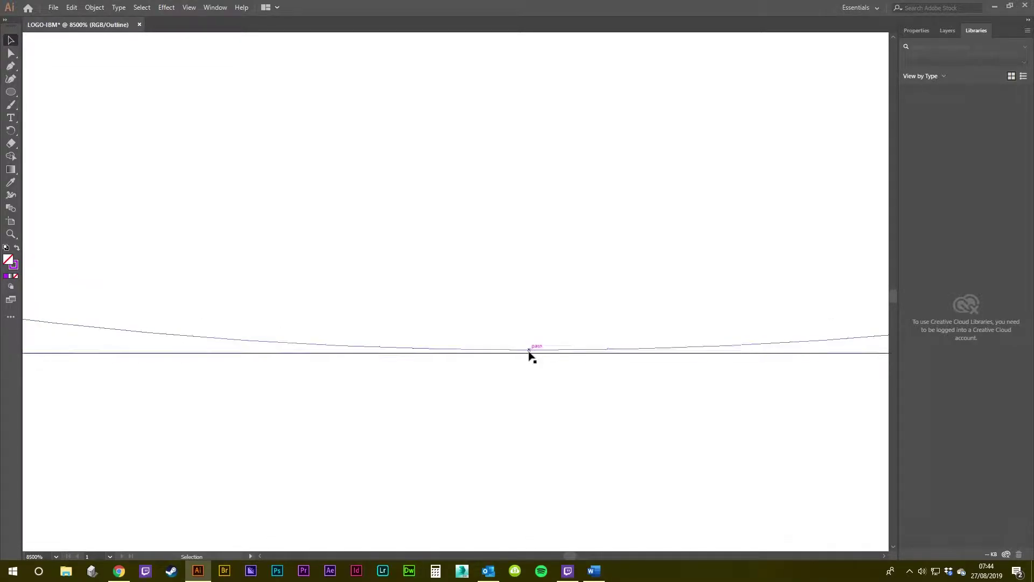
{"action": "scroll", "coordinate": [532, 356], "scroll_direction": "down", "scroll_amount": 6}
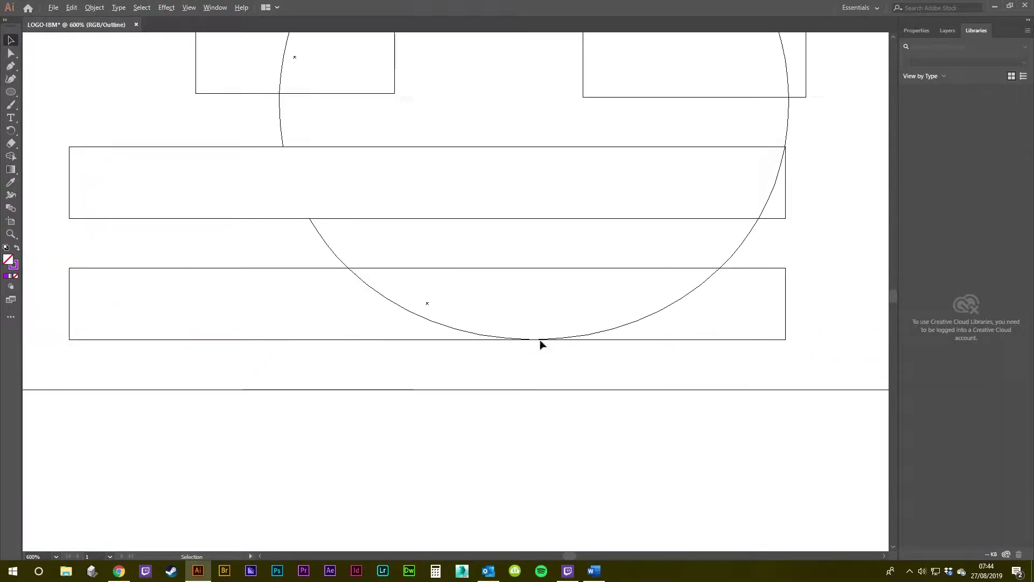
{"action": "scroll", "coordinate": [542, 341], "scroll_direction": "up", "scroll_amount": 2}
{"action": "scroll", "coordinate": [531, 358], "scroll_direction": "up", "scroll_amount": 4}
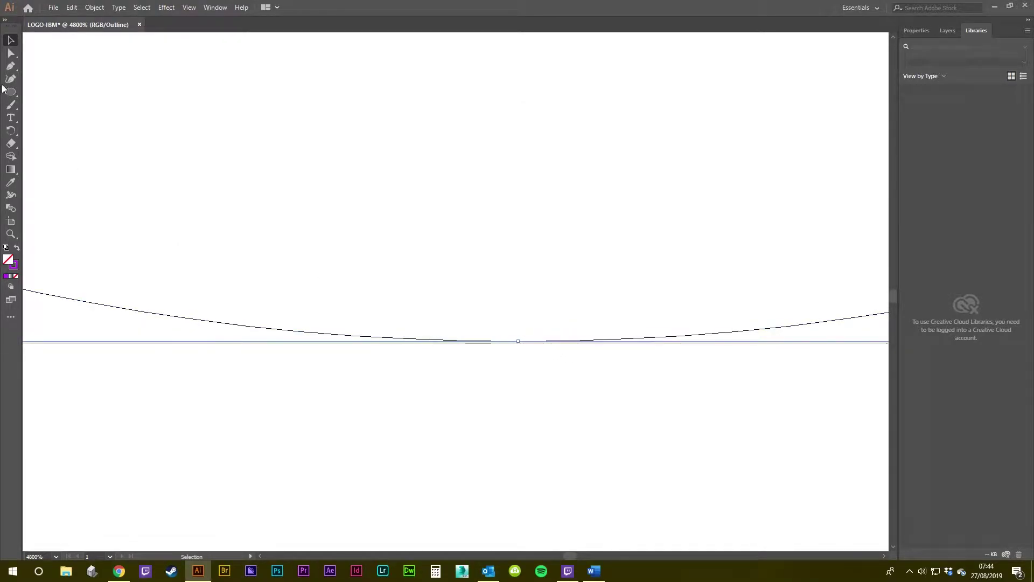
{"action": "left_click", "coordinate": [10, 54]}
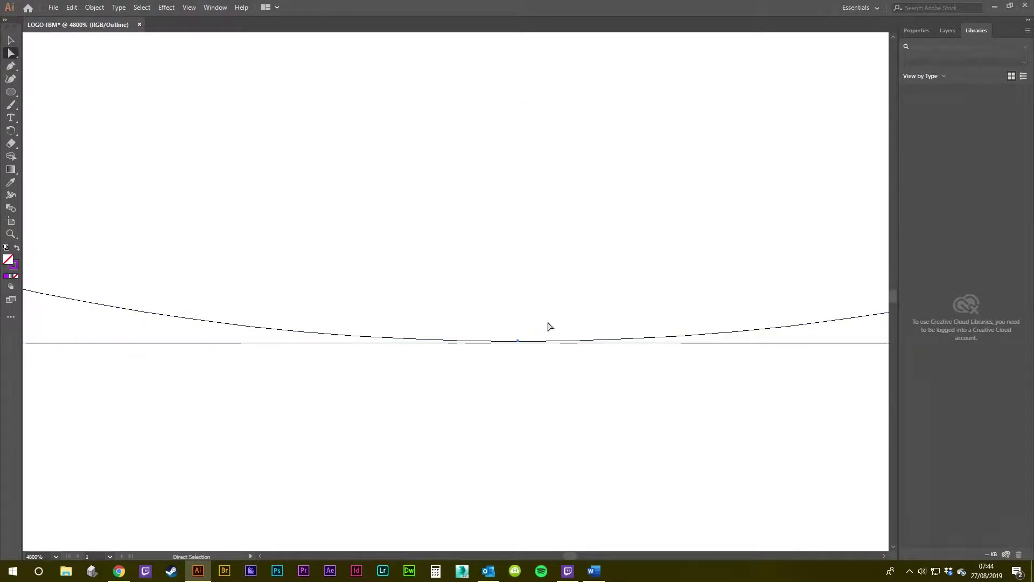
{"action": "left_click_drag", "start_coordinate": [518, 341], "coordinate": [519, 343]}
{"action": "scroll", "coordinate": [521, 350], "scroll_direction": "up", "scroll_amount": 2}
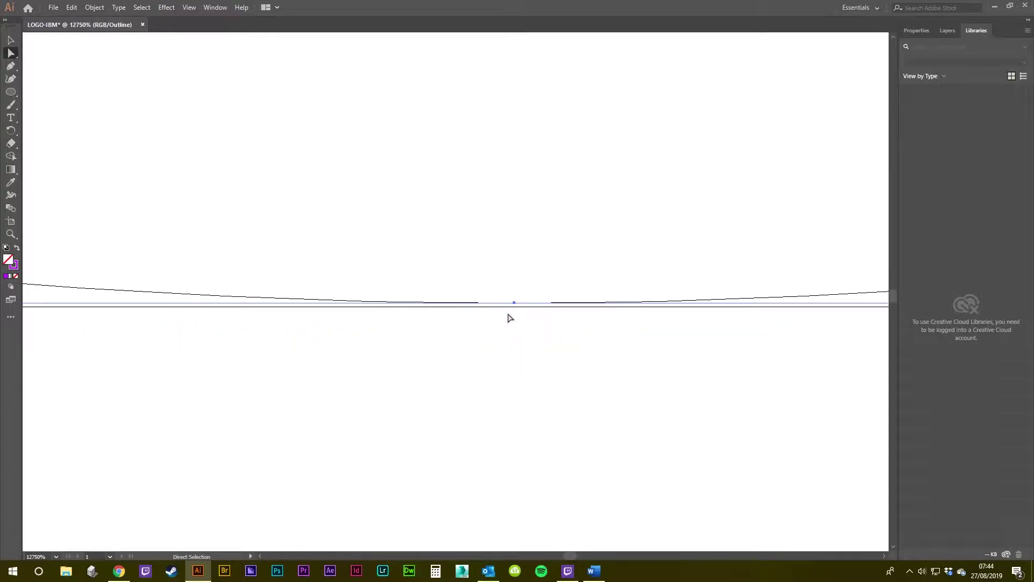
{"action": "left_click_drag", "start_coordinate": [514, 303], "coordinate": [516, 311]}
Check the adjusted circle's curve against the B's lower bars in outline view
{"action": "scroll", "coordinate": [518, 334], "scroll_direction": "down", "scroll_amount": 4}
{"action": "scroll", "coordinate": [520, 335], "scroll_direction": "down", "scroll_amount": 5}
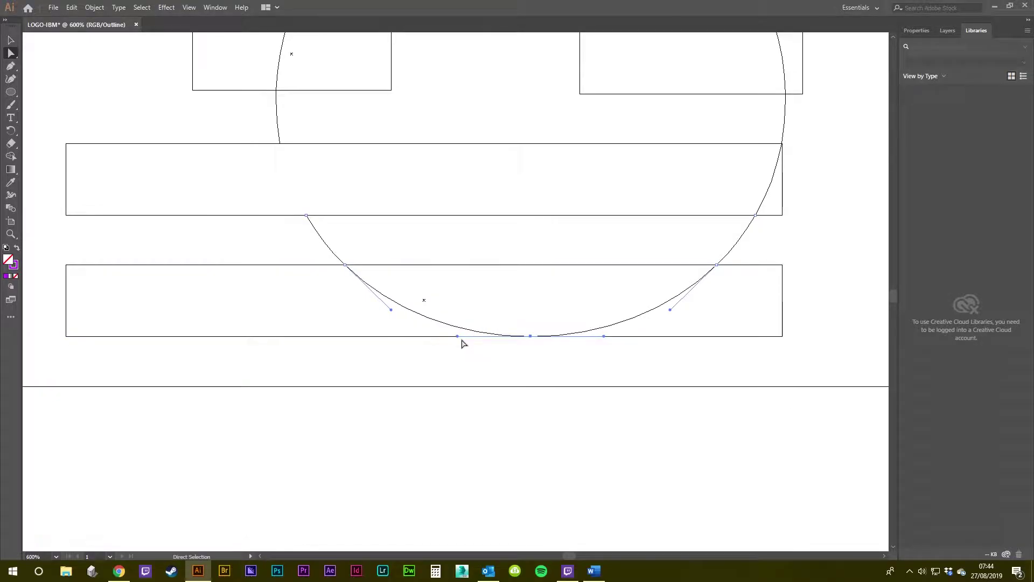
{"action": "scroll", "coordinate": [584, 386], "scroll_direction": "up", "scroll_amount": 4}
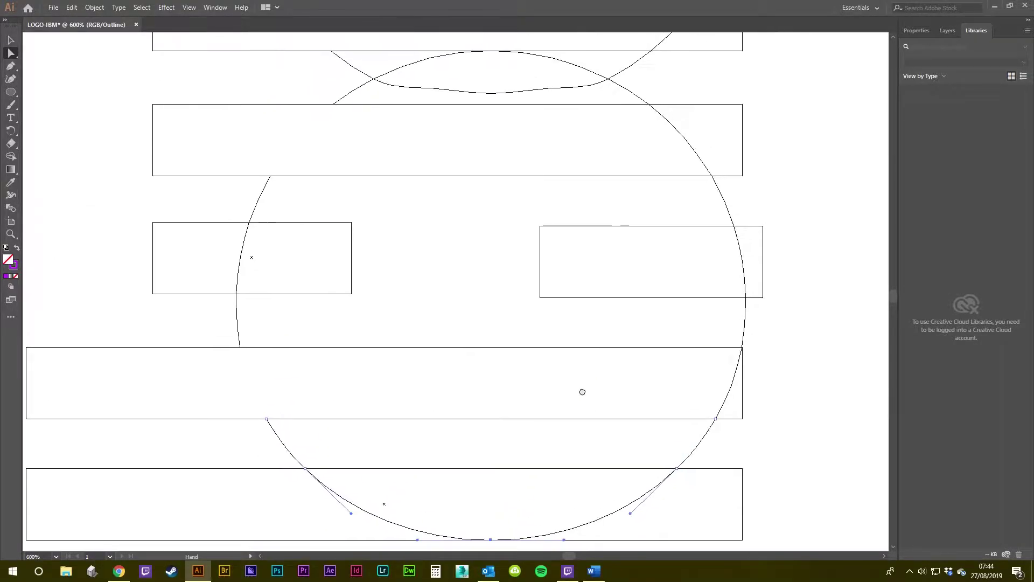
{"action": "scroll", "coordinate": [595, 401], "scroll_direction": "down", "scroll_amount": 2}
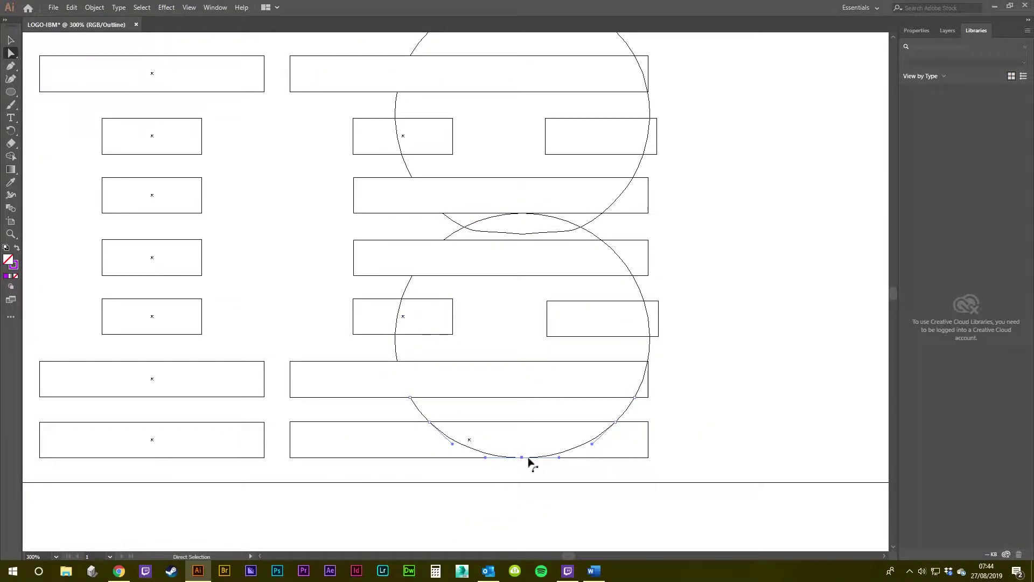
{"action": "scroll", "coordinate": [336, 473], "scroll_direction": "up", "scroll_amount": 3}
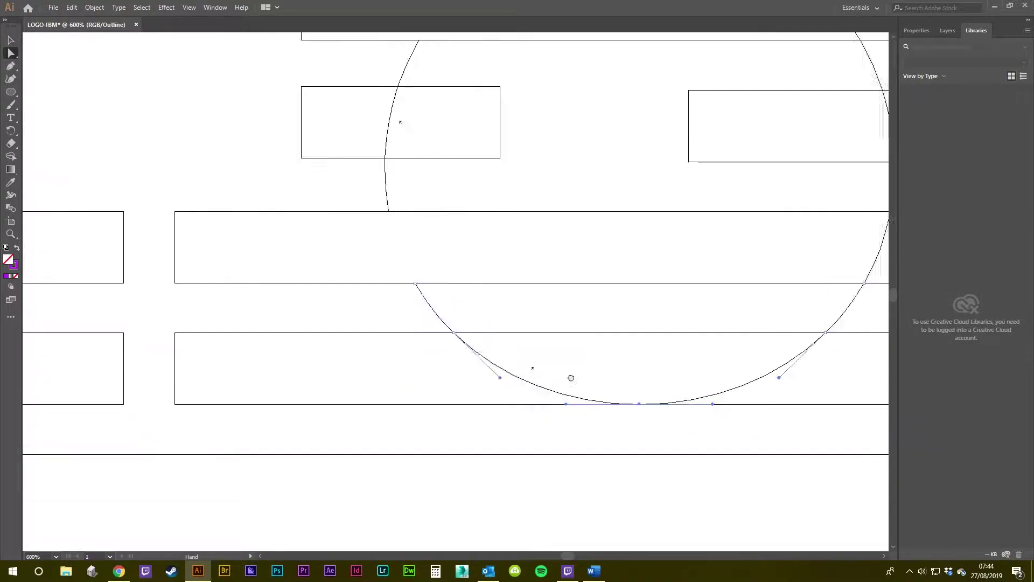
Return to preview mode, select the bottom bar with the circle, and merge its sections up to the curve with a purple Shape Builder fill
{"action": "key", "text": "ctrl+y"}
{"action": "left_click_drag", "start_coordinate": [481, 388], "coordinate": [555, 403]}
{"action": "left_click", "coordinate": [399, 396]}
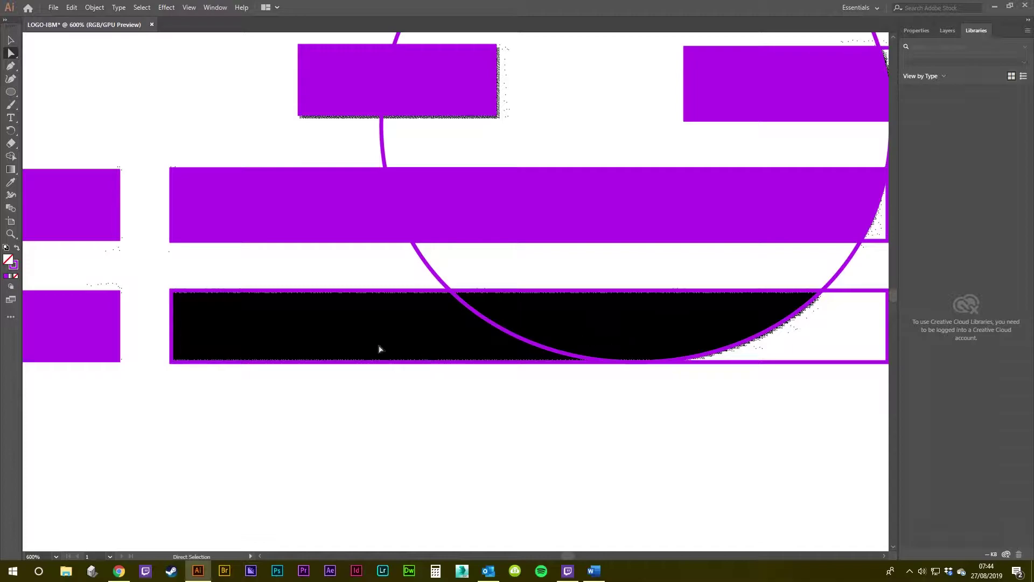
{"action": "key", "text": "v"}
{"action": "left_click_drag", "start_coordinate": [795, 429], "coordinate": [186, 249]}
{"action": "left_click", "coordinate": [11, 156]}
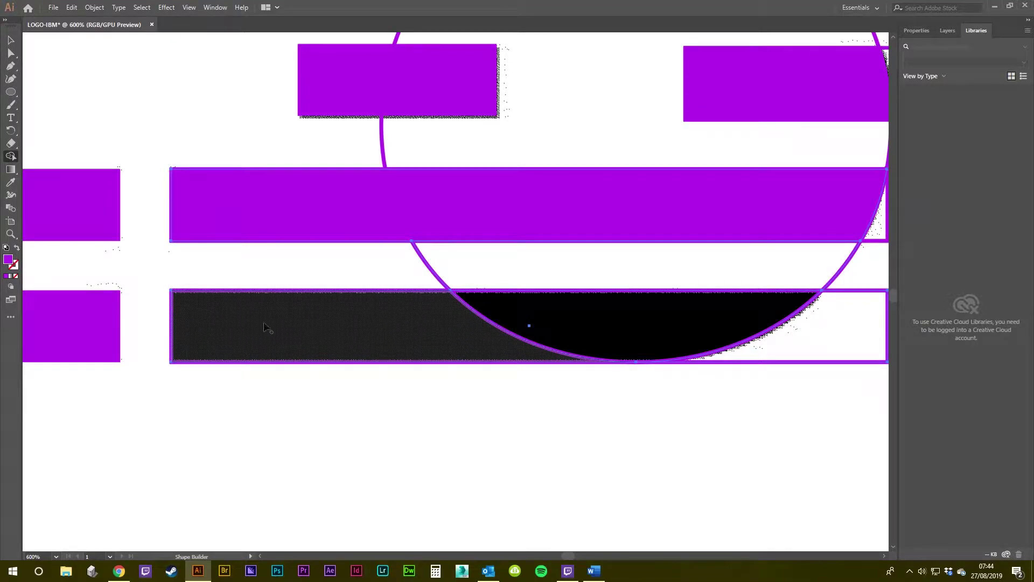
{"action": "left_click_drag", "start_coordinate": [282, 332], "coordinate": [604, 323]}
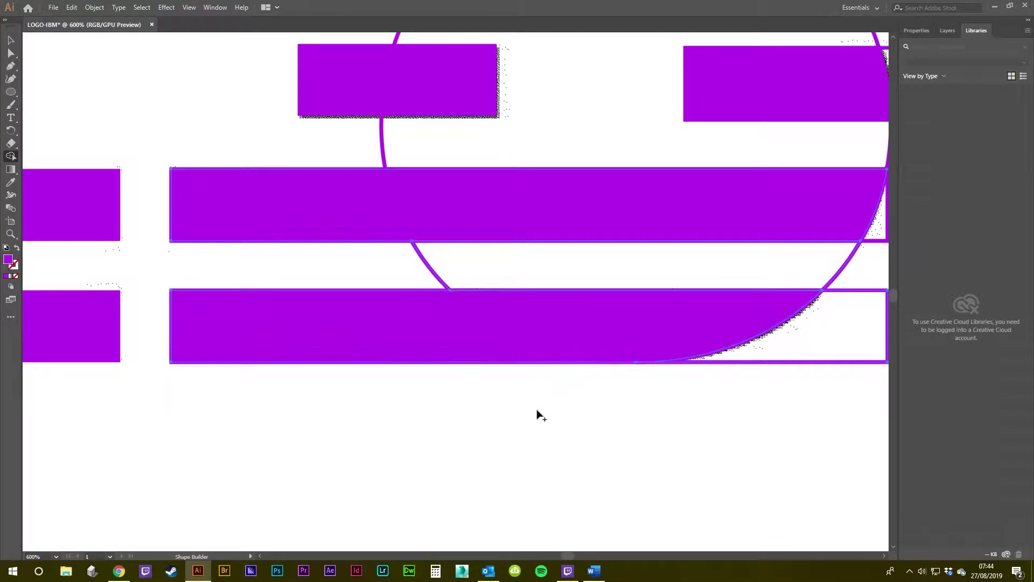
{"action": "key", "text": "v"}
Delete the leftover rectangle outline beyond the curved end of the B's bottom bar
{"action": "scroll", "coordinate": [532, 403], "scroll_direction": "down", "scroll_amount": 1}
{"action": "scroll", "coordinate": [532, 403], "scroll_direction": "down", "scroll_amount": 4}
{"action": "left_click_drag", "start_coordinate": [551, 437], "coordinate": [533, 439]}
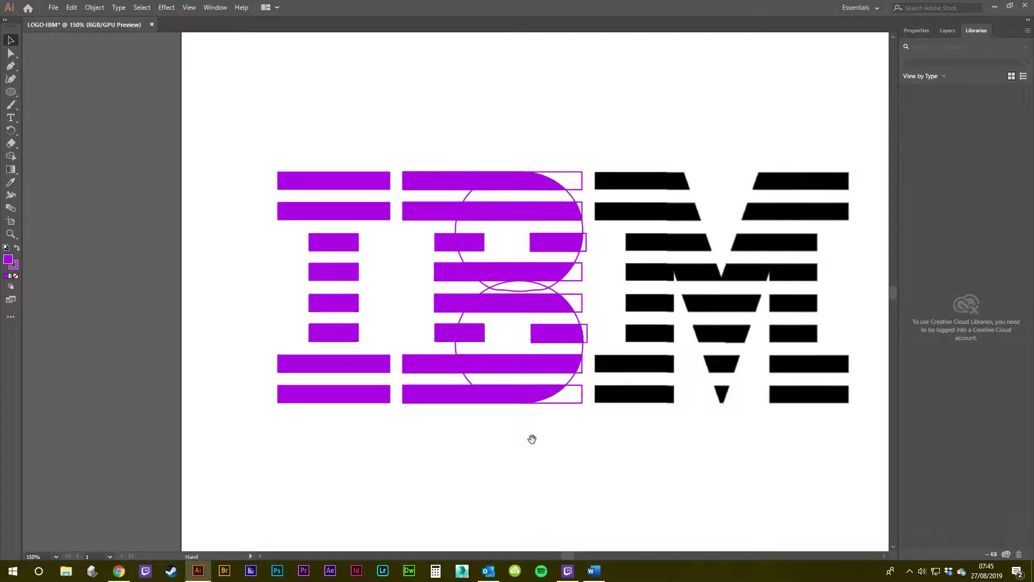
{"action": "scroll", "coordinate": [528, 435], "scroll_direction": "up", "scroll_amount": 3}
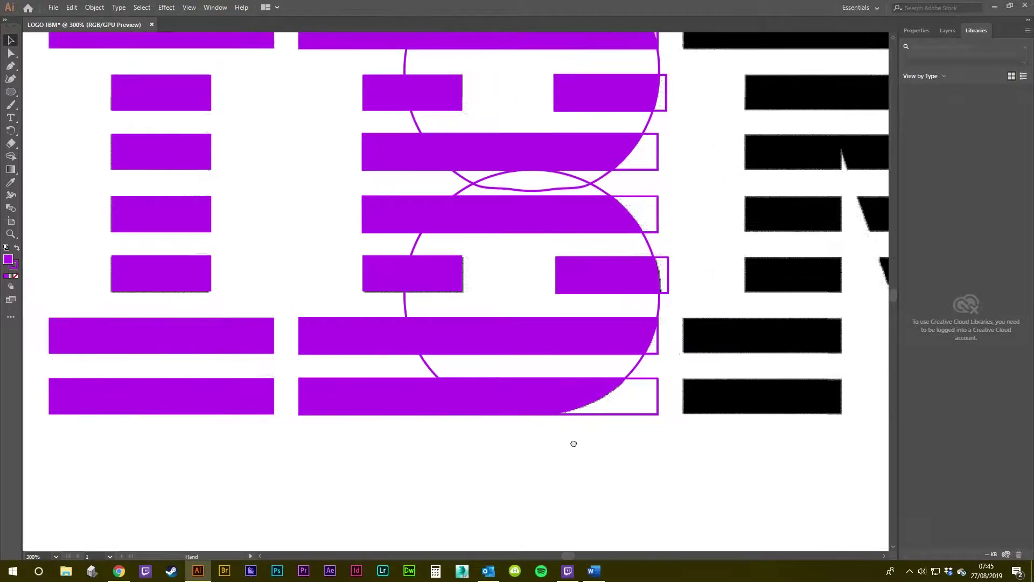
{"action": "left_click", "coordinate": [653, 378]}
{"action": "key", "text": "Delete"}
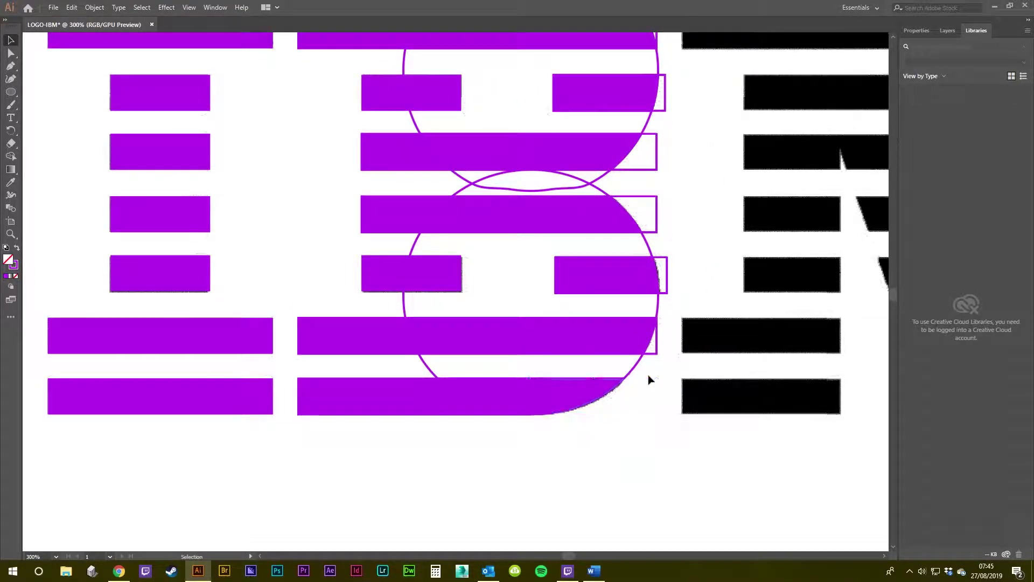
Delete the leftover circle pieces between the B's lowest three bars and the outline remnant at the second-lowest bar's end
{"action": "left_click_drag", "start_coordinate": [663, 373], "coordinate": [388, 365]}
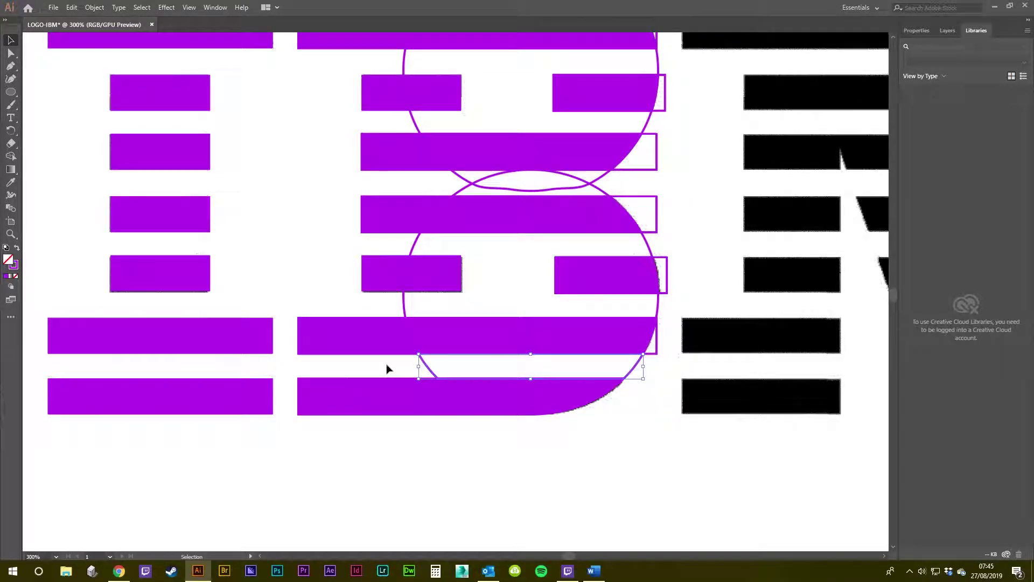
{"action": "key", "text": "Delete"}
{"action": "left_click_drag", "start_coordinate": [668, 308], "coordinate": [367, 312]}
{"action": "key", "text": "Delete"}
{"action": "left_click", "coordinate": [656, 345]}
{"action": "key", "text": "Delete"}
Remove the remaining outline remnants and circle pieces around the B's middle bars
{"action": "left_click", "coordinate": [666, 275]}
{"action": "key", "text": "Delete"}
{"action": "left_click", "coordinate": [657, 212]}
{"action": "key", "text": "Delete"}
{"action": "left_click", "coordinate": [460, 196]}
{"action": "key", "text": "Delete"}
{"action": "left_click", "coordinate": [647, 153]}
{"action": "key", "text": "Delete"}
{"action": "left_click", "coordinate": [614, 121]}
{"action": "key", "text": "Delete"}
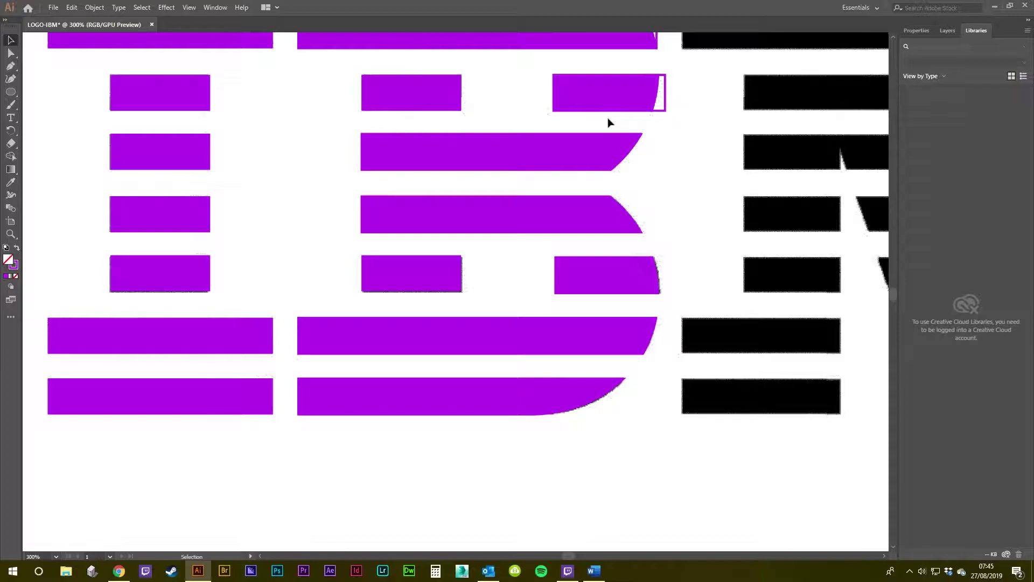
{"action": "key", "text": "Delete"}
Delete the leftover outline ends and circle pieces around the B's top two bars
{"action": "scroll", "coordinate": [693, 124], "scroll_direction": "up", "scroll_amount": 3}
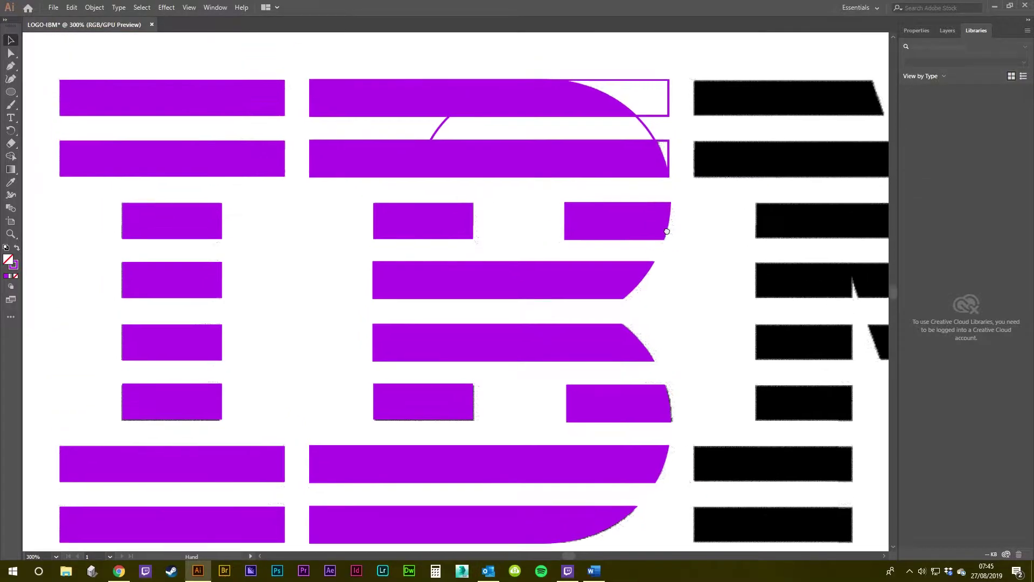
{"action": "key", "text": "Delete"}
{"action": "key", "text": "Delete"}
{"action": "left_click_drag", "start_coordinate": [566, 137], "coordinate": [411, 136]}
{"action": "key", "text": "Delete"}
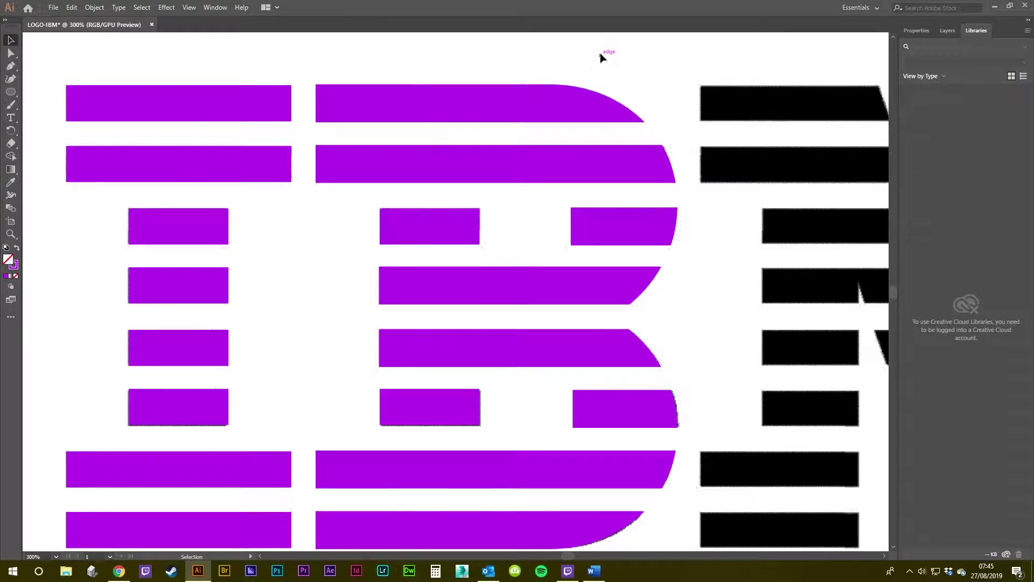
Inspect the cleaned-up I and B bars in outline view and return to preview mode
{"action": "scroll", "coordinate": [680, 262], "scroll_direction": "down", "scroll_amount": 3}
{"action": "left_click_drag", "start_coordinate": [722, 318], "coordinate": [577, 318]}
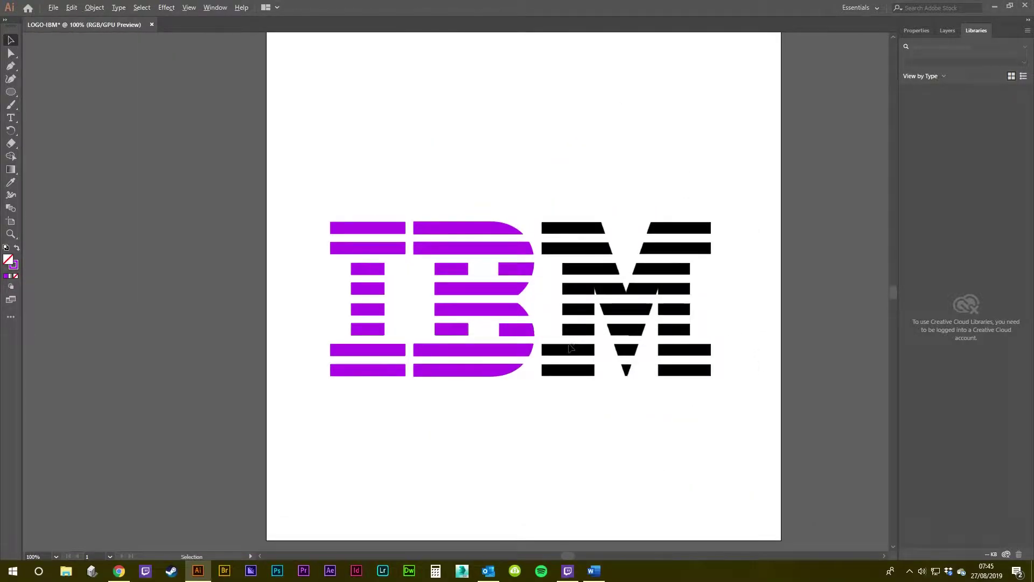
{"action": "scroll", "coordinate": [571, 337], "scroll_direction": "up", "scroll_amount": 2}
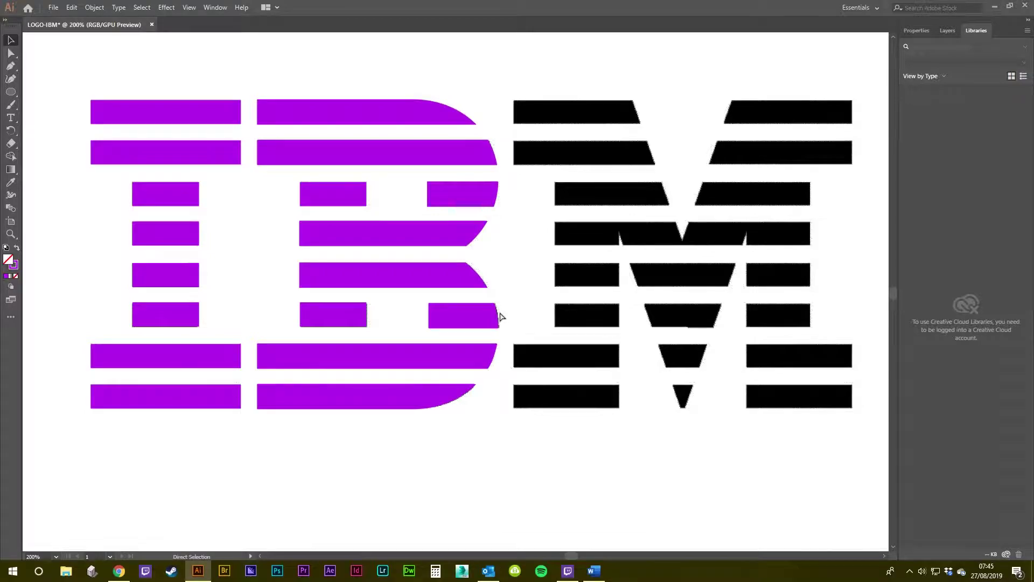
{"action": "key", "text": "ctrl+y"}
{"action": "left_click_drag", "start_coordinate": [536, 291], "coordinate": [628, 307]}
{"action": "scroll", "coordinate": [595, 335], "scroll_direction": "up", "scroll_amount": 2}
{"action": "left_click_drag", "start_coordinate": [643, 377], "coordinate": [677, 346]}
{"action": "scroll", "coordinate": [759, 283], "scroll_direction": "down", "scroll_amount": 2}
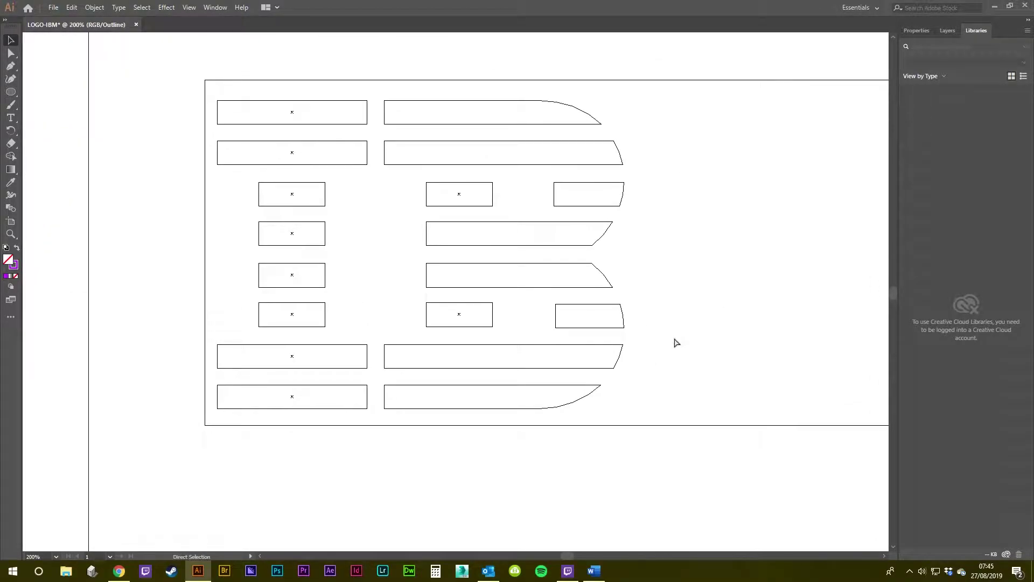
{"action": "key", "text": "ctrl+y"}
{"action": "left_click_drag", "start_coordinate": [644, 414], "coordinate": [617, 453]}
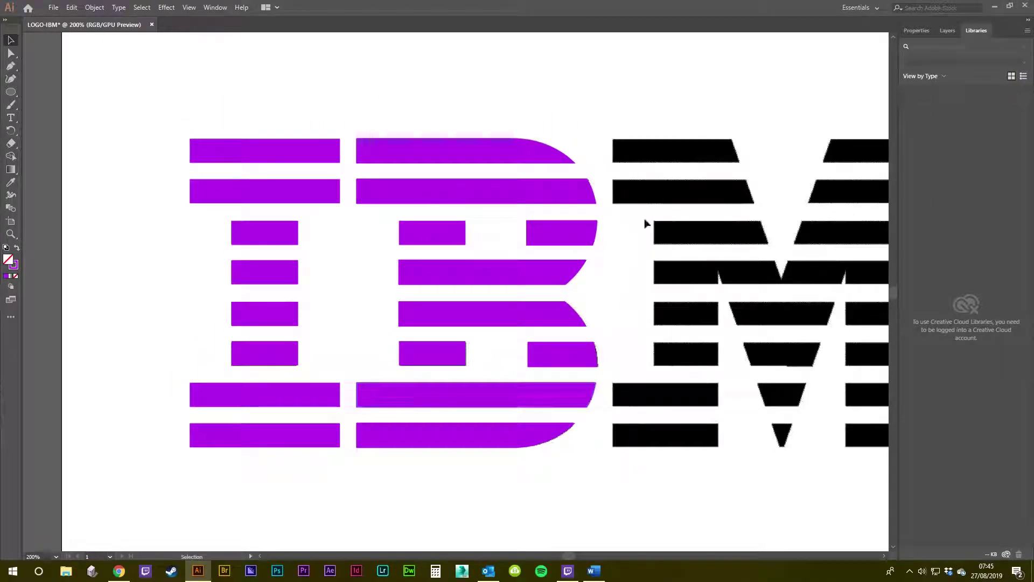
Draw a vertical line through the M's centre to check its symmetry, and delete it
{"action": "left_click_drag", "start_coordinate": [715, 474], "coordinate": [603, 447]}
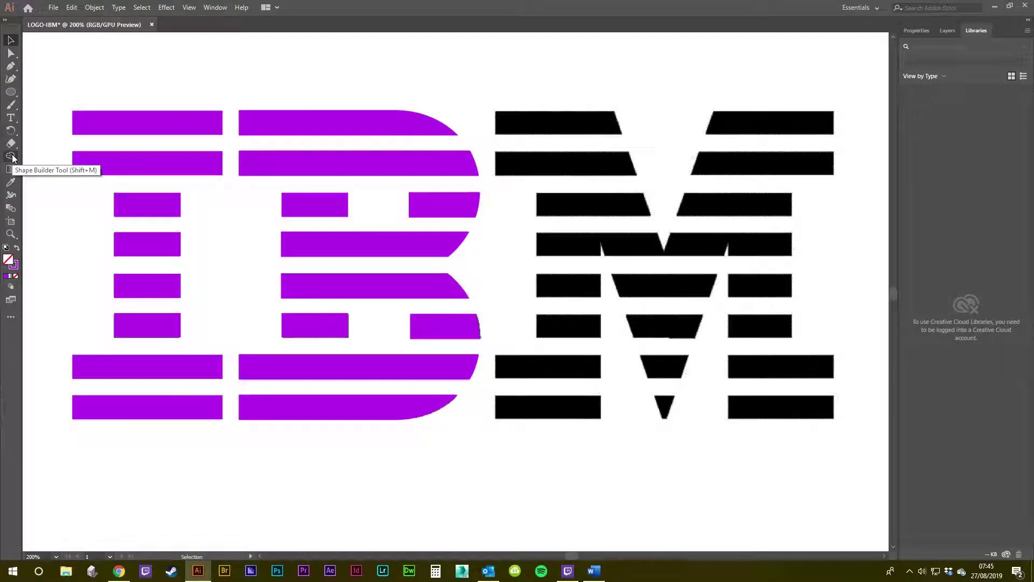
{"action": "left_click_drag", "start_coordinate": [607, 340], "coordinate": [411, 340]}
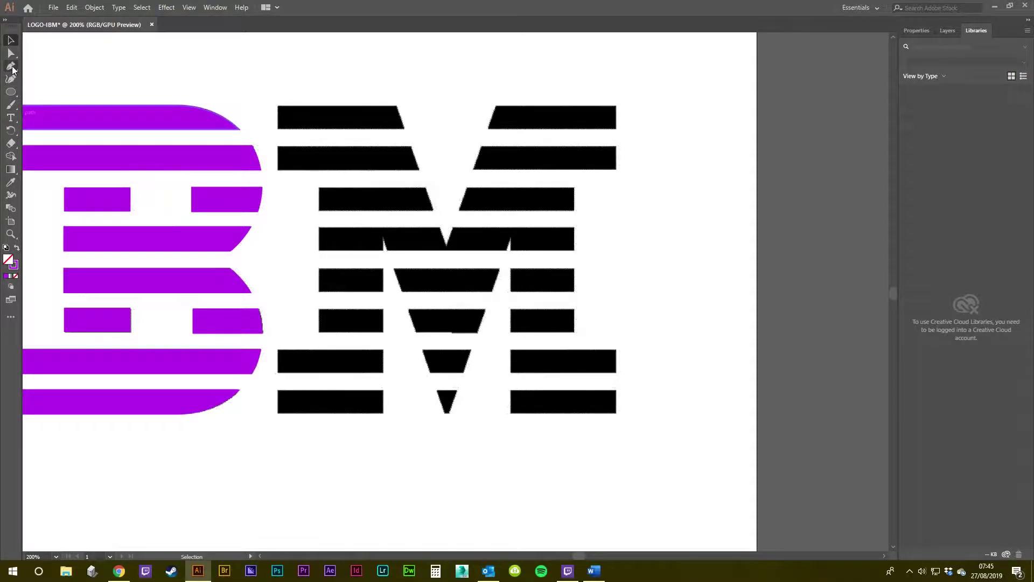
{"action": "left_click_drag", "start_coordinate": [11, 92], "coordinate": [50, 143]}
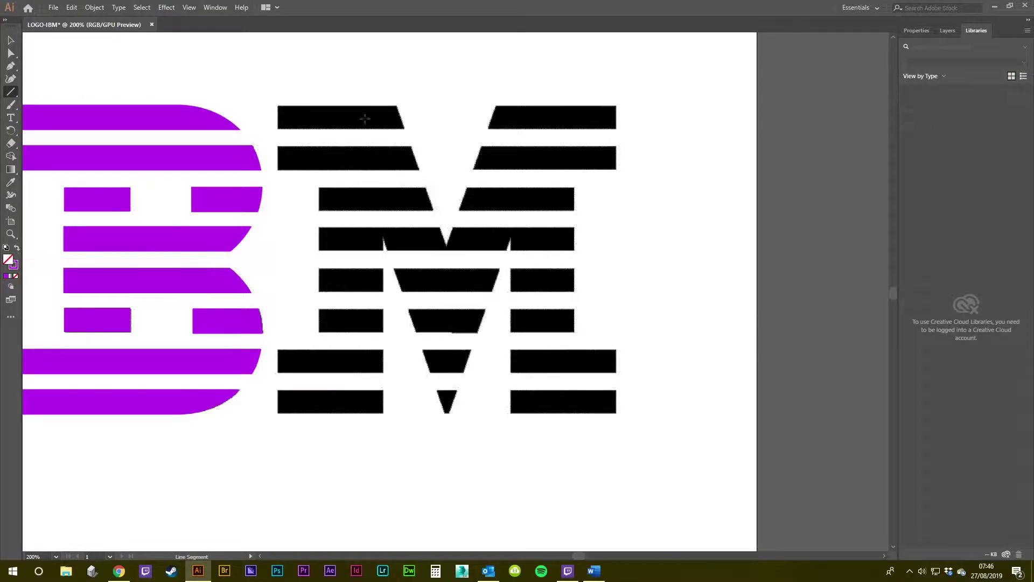
{"action": "mouse_move", "coordinate": [448, 106]}
{"action": "left_mouse_down"}
{"action": "mouse_move", "coordinate": [457, 321]}
{"action": "mouse_move", "coordinate": [439, 452]}
{"action": "mouse_move", "coordinate": [447, 460]}
{"action": "left_mouse_up"}
{"action": "key", "text": "v"}
{"action": "scroll", "coordinate": [452, 441], "scroll_direction": "up", "scroll_amount": 2}
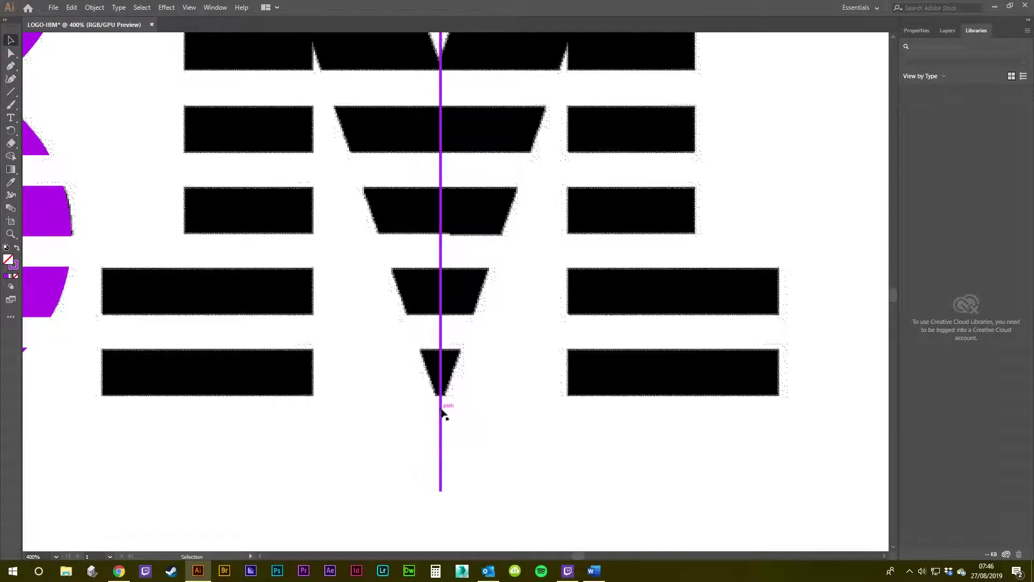
{"action": "scroll", "coordinate": [444, 388], "scroll_direction": "down", "scroll_amount": 3}
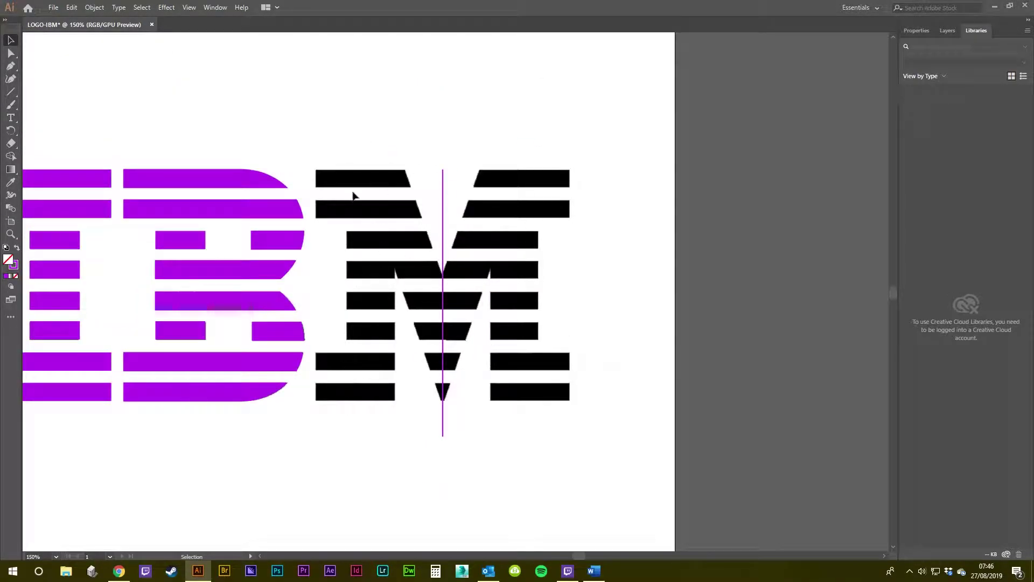
{"action": "scroll", "coordinate": [357, 289], "scroll_direction": "up", "scroll_amount": 1}
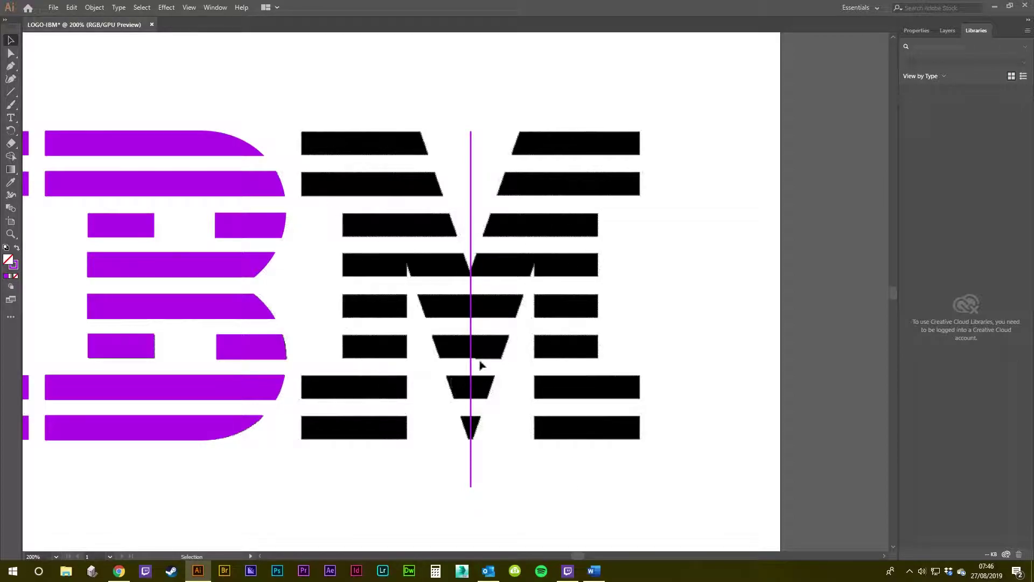
{"action": "left_click_drag", "start_coordinate": [471, 231], "coordinate": [727, 235]}
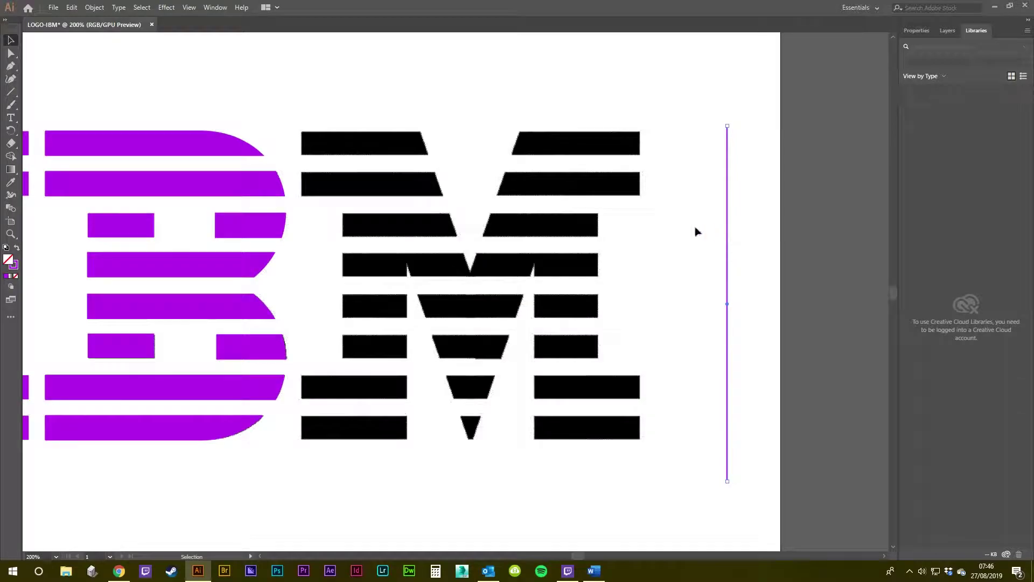
{"action": "key", "text": "Delete"}
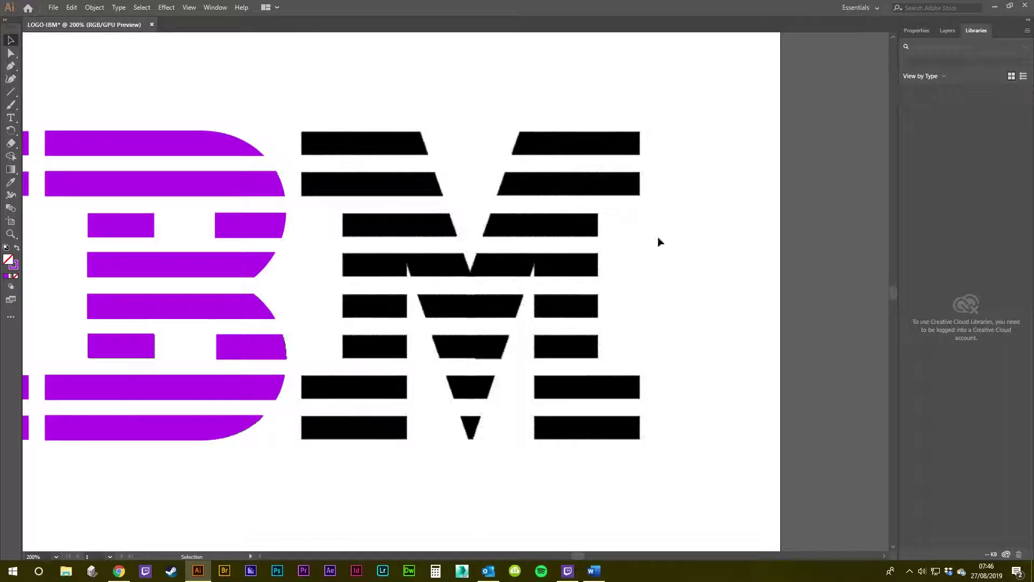
Place a copy of the I's top bar over the top bar of the M's left half
{"action": "scroll", "coordinate": [536, 248], "scroll_direction": "down", "scroll_amount": 2}
{"action": "scroll", "coordinate": [516, 264], "scroll_direction": "up", "scroll_amount": 2}
{"action": "left_click_drag", "start_coordinate": [508, 333], "coordinate": [546, 328]}
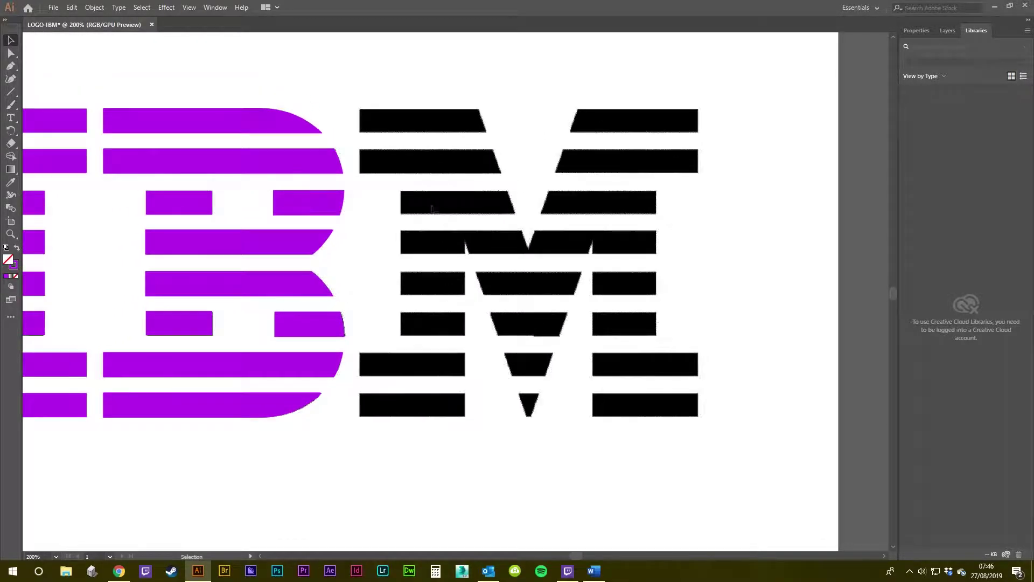
{"action": "left_click_drag", "start_coordinate": [205, 98], "coordinate": [288, 150]}
{"action": "left_click", "coordinate": [125, 181]}
{"action": "left_click_drag", "start_coordinate": [62, 180], "coordinate": [486, 175]}
{"action": "left_click", "coordinate": [619, 159]}
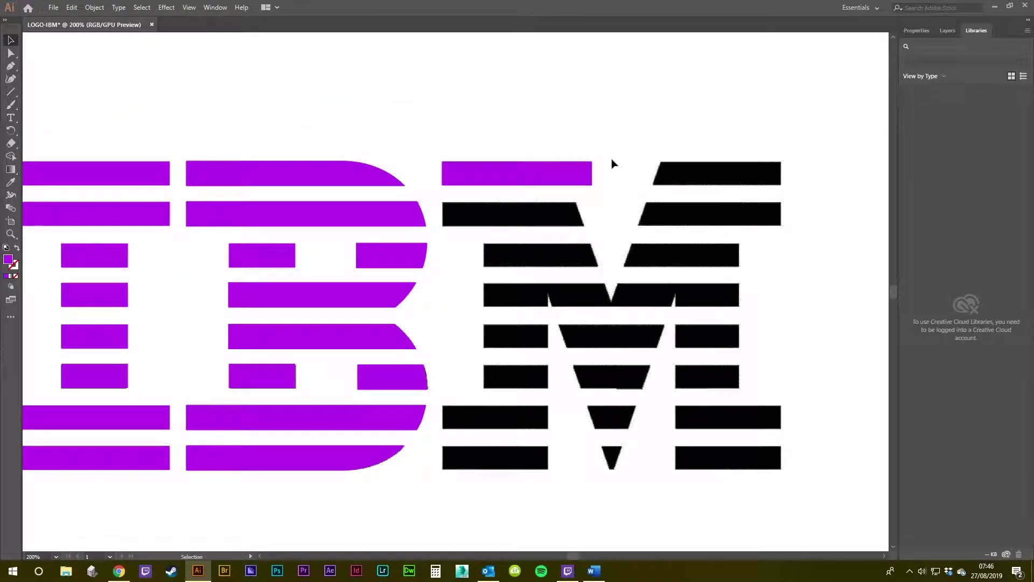
Swap the copied bar's fill and stroke to make it an outline, and duplicate it onto the M's second left bar
{"action": "mouse_move", "coordinate": [649, 183]}
{"action": "left_mouse_down"}
{"action": "mouse_move", "coordinate": [529, 203]}
{"action": "mouse_move", "coordinate": [550, 131]}
{"action": "mouse_move", "coordinate": [492, 172]}
{"action": "mouse_move", "coordinate": [494, 187]}
{"action": "left_mouse_up"}
{"action": "left_click", "coordinate": [459, 204]}
{"action": "left_click", "coordinate": [17, 249]}
{"action": "scroll", "coordinate": [500, 154], "scroll_direction": "up", "scroll_amount": 1}
{"action": "left_click_drag", "start_coordinate": [593, 171], "coordinate": [561, 153]}
{"action": "left_click_drag", "start_coordinate": [494, 162], "coordinate": [497, 214]}
Fit an outlined bar over the M's third left bar by adjusting its left and right ends
{"action": "left_click_drag", "start_coordinate": [278, 229], "coordinate": [343, 228]}
{"action": "left_click_drag", "start_coordinate": [506, 229], "coordinate": [589, 252]}
{"action": "left_click", "coordinate": [548, 208]}
Duplicate the third outlined bar onto the M's fourth bar and extend its right end to the M's centre
{"action": "left_click_drag", "start_coordinate": [199, 264], "coordinate": [384, 237]}
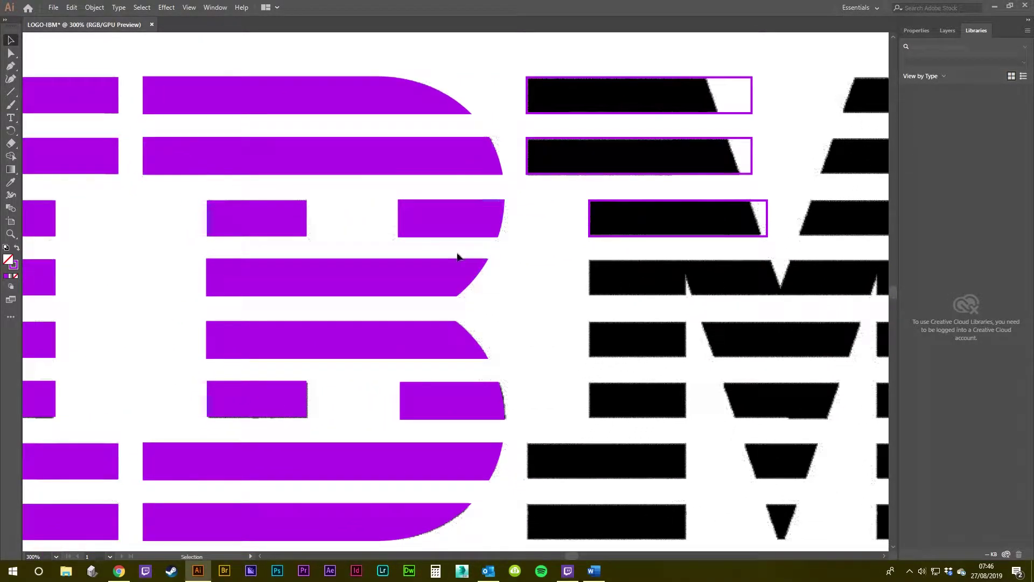
{"action": "left_click_drag", "start_coordinate": [792, 346], "coordinate": [548, 340]}
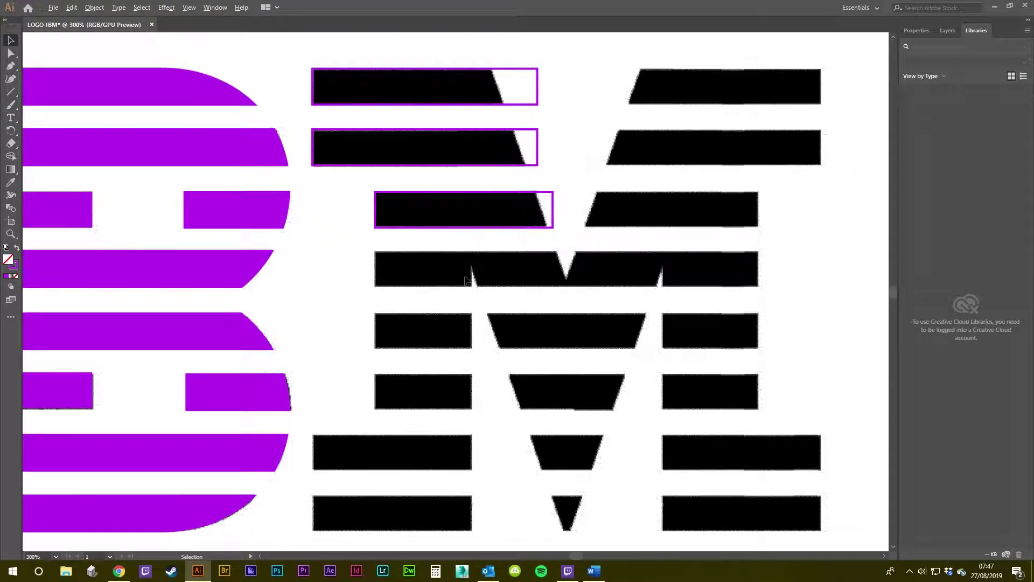
{"action": "scroll", "coordinate": [458, 263], "scroll_direction": "down", "scroll_amount": 1}
{"action": "scroll", "coordinate": [461, 277], "scroll_direction": "up", "scroll_amount": 1}
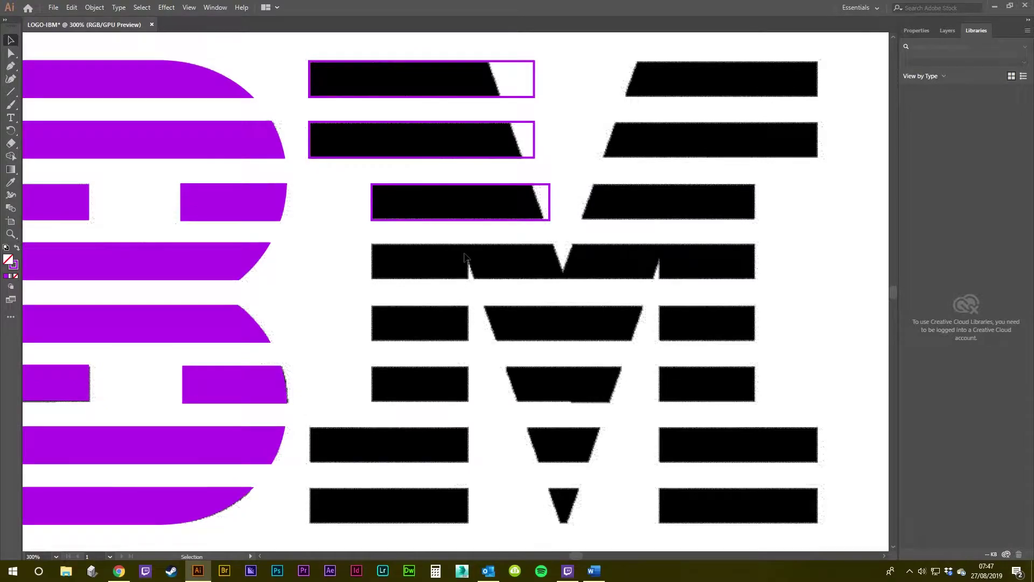
{"action": "left_click_drag", "start_coordinate": [479, 189], "coordinate": [479, 249]}
{"action": "left_click_drag", "start_coordinate": [550, 262], "coordinate": [564, 262]}
{"action": "left_click", "coordinate": [568, 309]}
Duplicate the fourth outlined bar onto the M's fifth and sixth bars, aligning the copies with the reference
{"action": "left_click_drag", "start_coordinate": [577, 309], "coordinate": [579, 289]}
{"action": "left_click_drag", "start_coordinate": [508, 318], "coordinate": [546, 273]}
{"action": "left_click", "coordinate": [468, 185]}
{"action": "left_click_drag", "start_coordinate": [467, 227], "coordinate": [466, 247]}
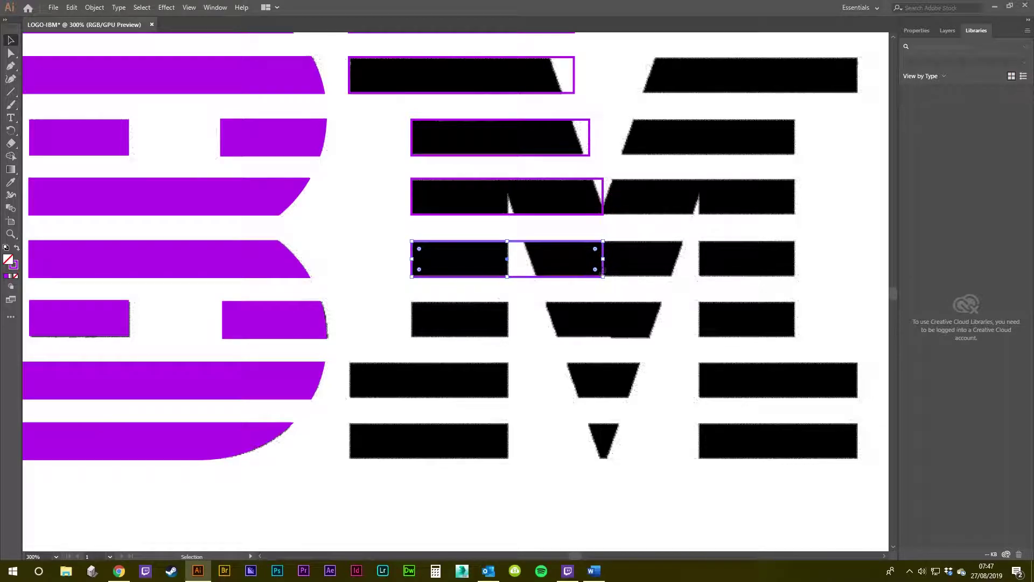
{"action": "left_click_drag", "start_coordinate": [483, 244], "coordinate": [479, 303]}
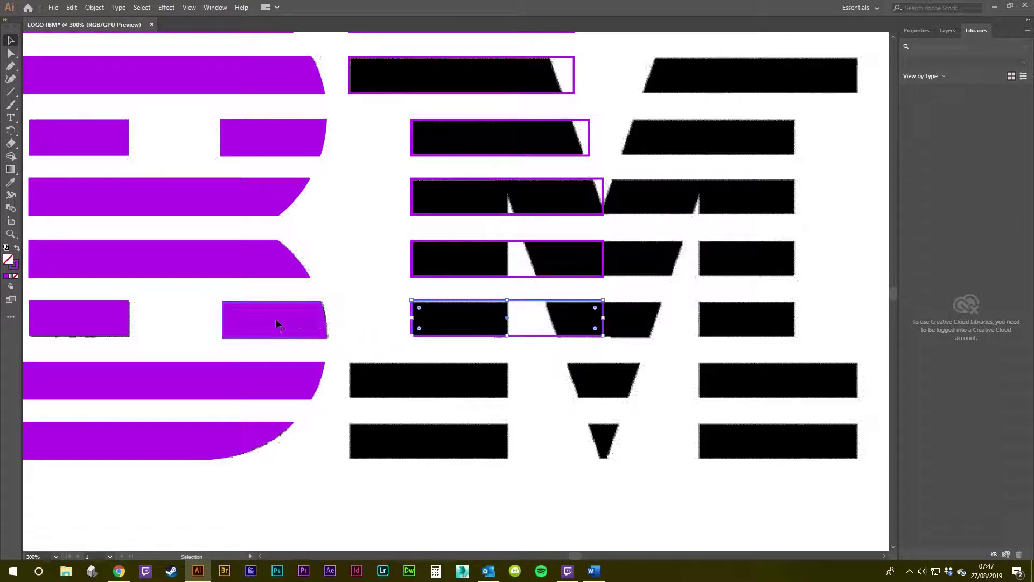
{"action": "scroll", "coordinate": [318, 329], "scroll_direction": "up", "scroll_amount": 2}
{"action": "left_click_drag", "start_coordinate": [541, 275], "coordinate": [542, 280]}
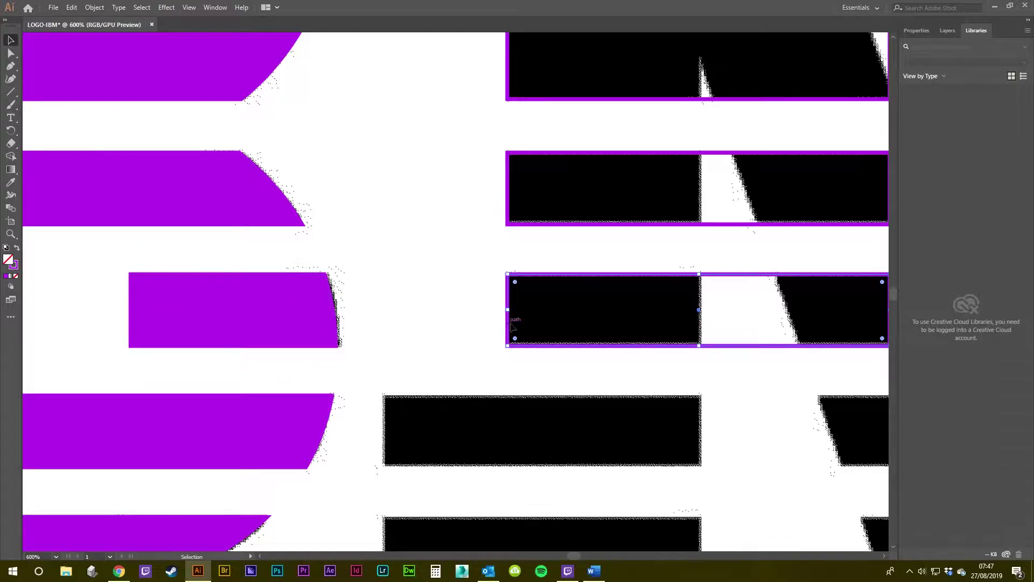
{"action": "scroll", "coordinate": [509, 301], "scroll_direction": "down", "scroll_amount": 3}
{"action": "scroll", "coordinate": [509, 302], "scroll_direction": "up", "scroll_amount": 2}
{"action": "left_click_drag", "start_coordinate": [519, 367], "coordinate": [819, 316]}
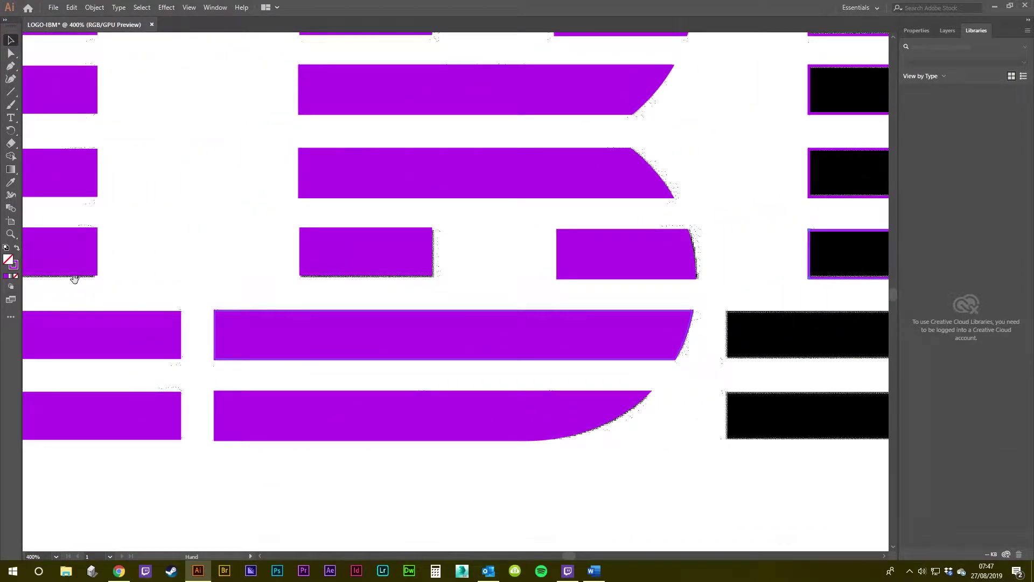
{"action": "left_click_drag", "start_coordinate": [747, 307], "coordinate": [314, 282]}
{"action": "left_click_drag", "start_coordinate": [471, 209], "coordinate": [468, 290]}
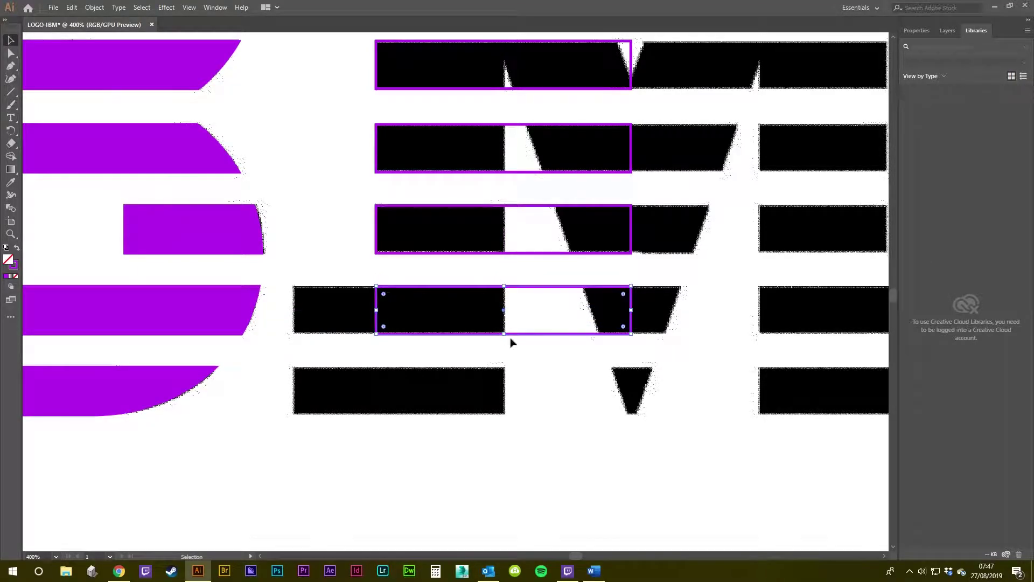
{"action": "left_click_drag", "start_coordinate": [377, 311], "coordinate": [358, 310]}
{"action": "key", "text": "ctrl+z"}
{"action": "scroll", "coordinate": [515, 318], "scroll_direction": "down", "scroll_amount": 2}
{"action": "left_click_drag", "start_coordinate": [517, 325], "coordinate": [521, 344]}
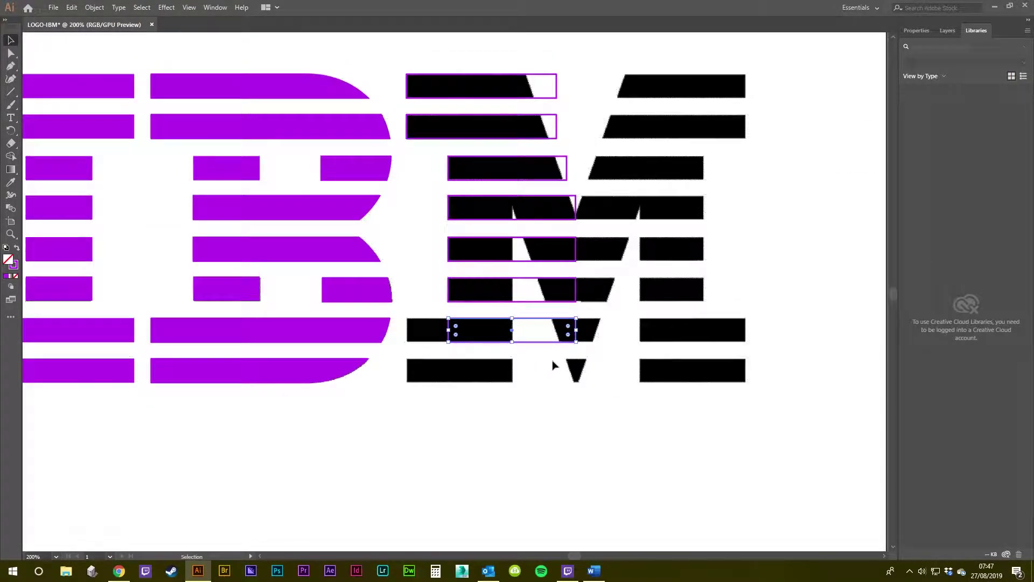
Duplicate the M's top two outlined bars onto its bottom two left bars and extend their right ends to the M's centre
{"action": "left_click", "coordinate": [461, 111]}
{"action": "left_click_drag", "start_coordinate": [461, 125], "coordinate": [462, 128]}
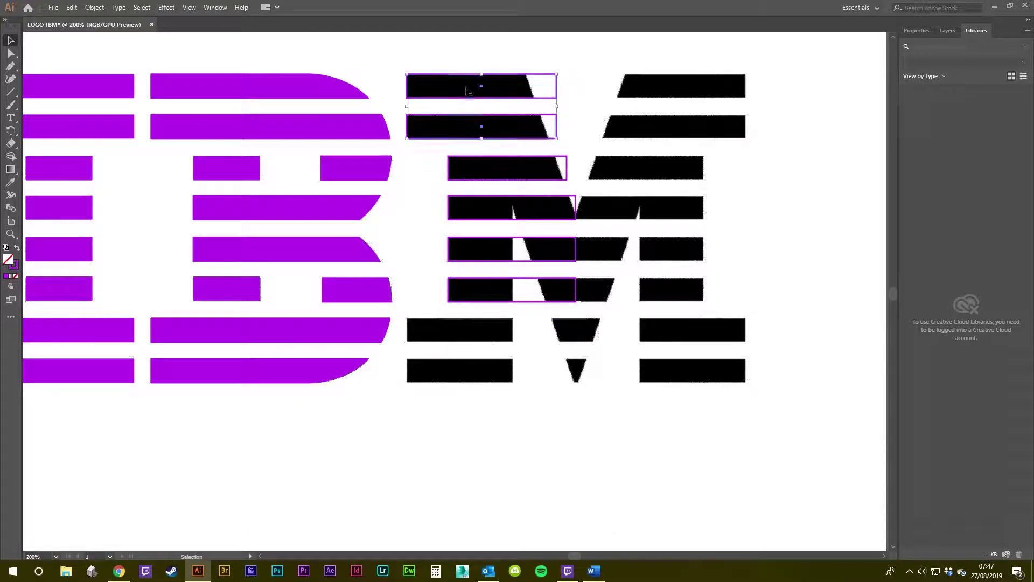
{"action": "left_click_drag", "start_coordinate": [469, 77], "coordinate": [458, 321]}
{"action": "scroll", "coordinate": [540, 342], "scroll_direction": "up", "scroll_amount": 1}
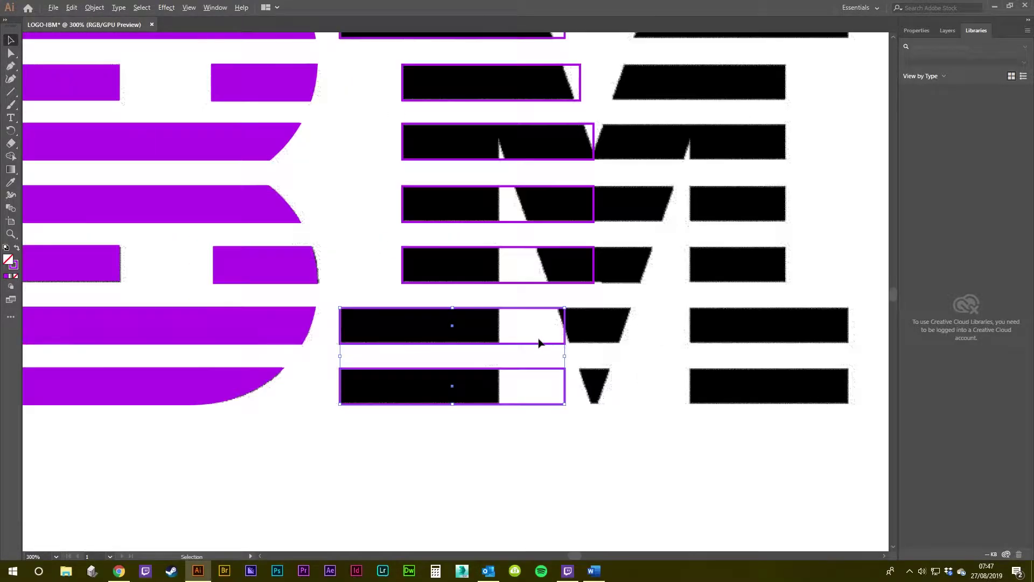
{"action": "left_click_drag", "start_coordinate": [566, 358], "coordinate": [594, 345]}
{"action": "key", "text": "space"}
{"action": "left_click_drag", "start_coordinate": [658, 384], "coordinate": [591, 349]}
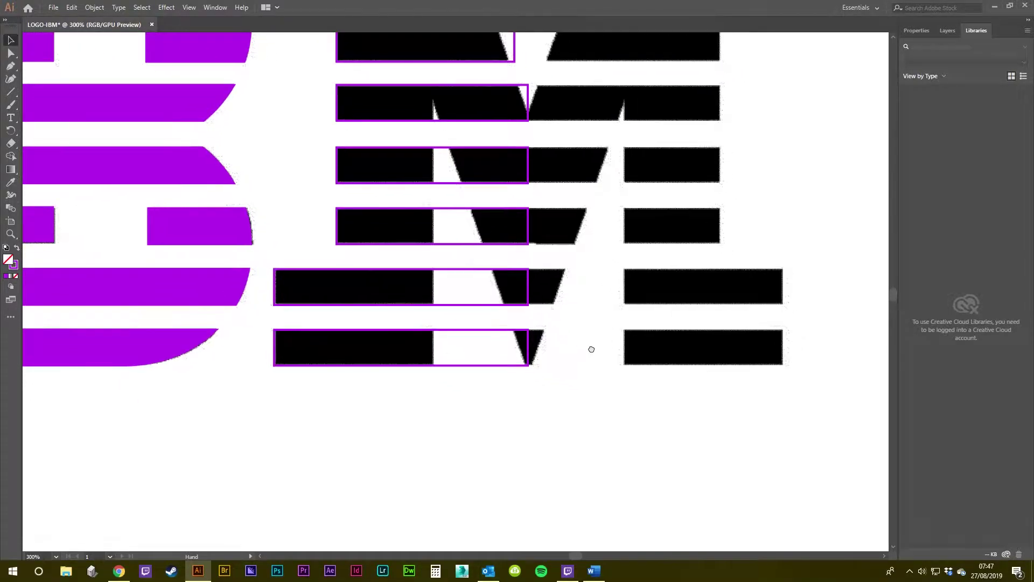
Check the outlined bars of the M's left half against the reference, especially their diagonal ends near the centre
{"action": "scroll", "coordinate": [540, 365], "scroll_direction": "up", "scroll_amount": 3}
{"action": "scroll", "coordinate": [550, 369], "scroll_direction": "down", "scroll_amount": 5}
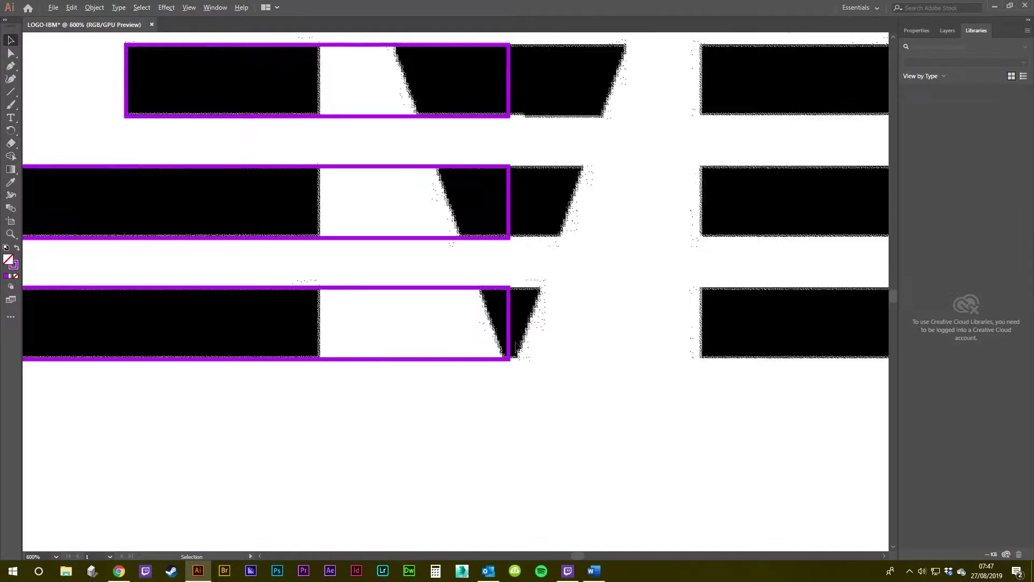
{"action": "scroll", "coordinate": [518, 290], "scroll_direction": "up", "scroll_amount": 1}
{"action": "left_click_drag", "start_coordinate": [511, 369], "coordinate": [488, 186]}
{"action": "scroll", "coordinate": [496, 215], "scroll_direction": "up", "scroll_amount": 5}
{"action": "scroll", "coordinate": [535, 228], "scroll_direction": "down", "scroll_amount": 6}
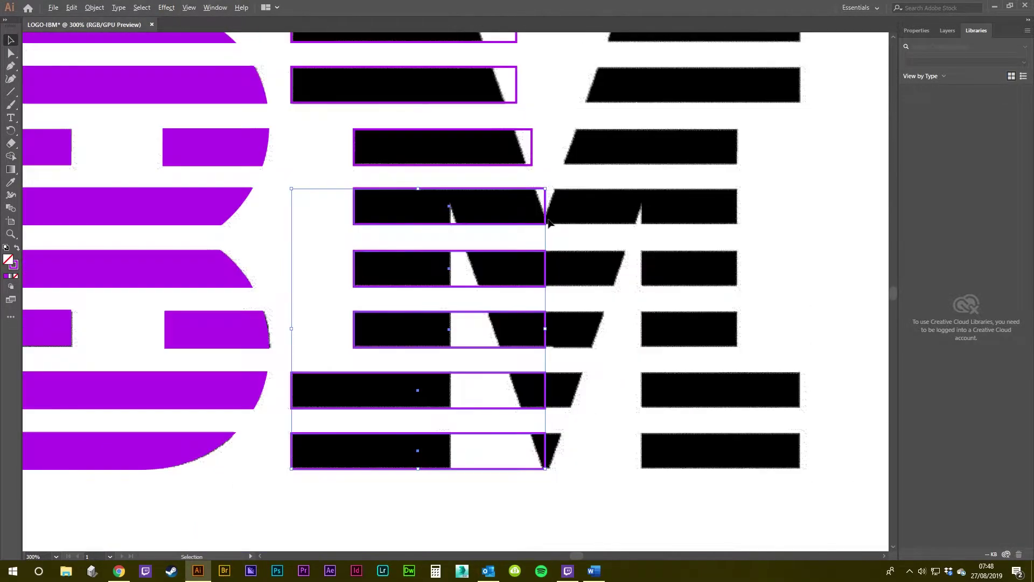
{"action": "scroll", "coordinate": [580, 418], "scroll_direction": "down", "scroll_amount": 1}
{"action": "scroll", "coordinate": [574, 413], "scroll_direction": "up", "scroll_amount": 2}
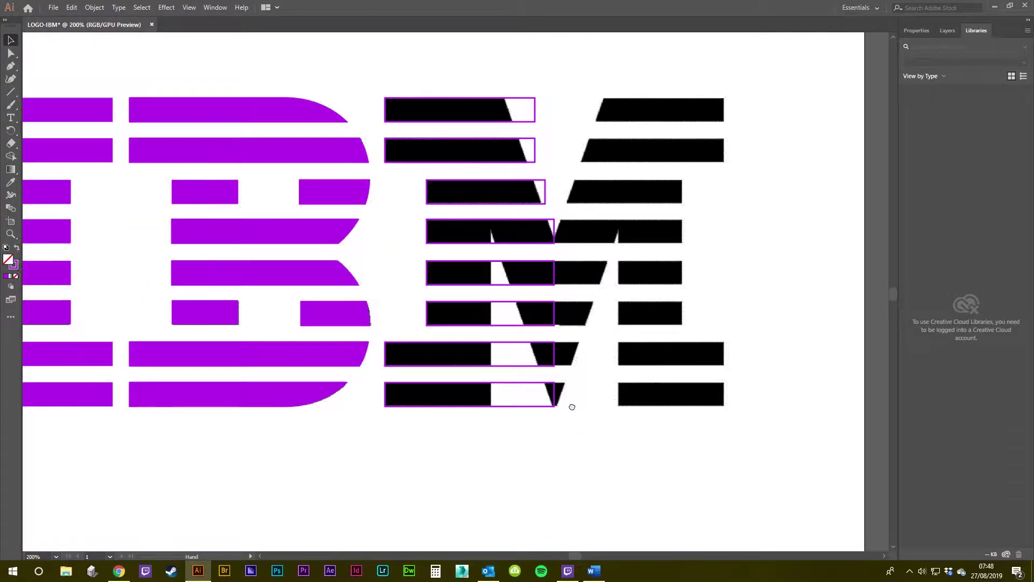
{"action": "scroll", "coordinate": [560, 291], "scroll_direction": "up", "scroll_amount": 2}
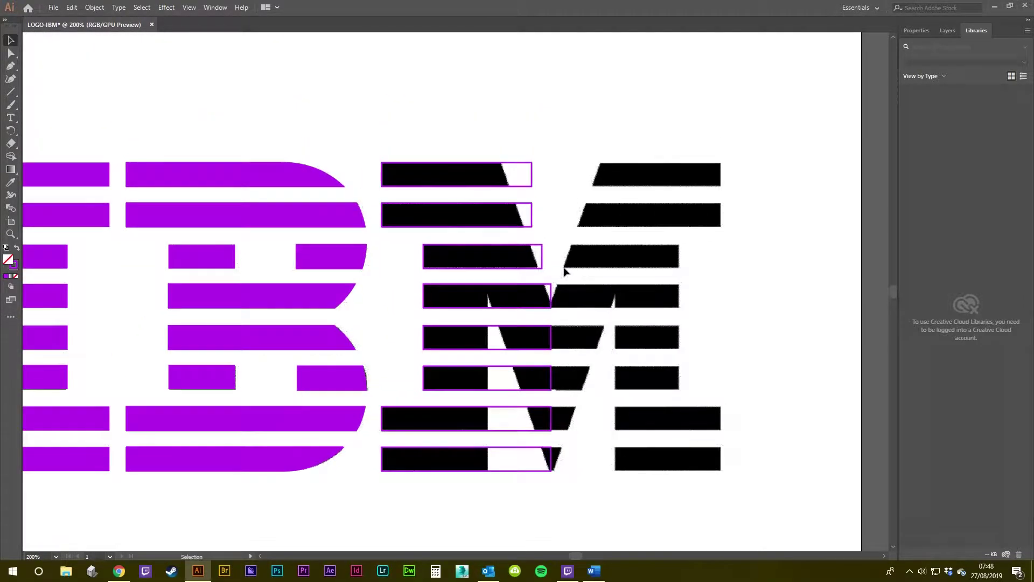
{"action": "left_click_drag", "start_coordinate": [466, 277], "coordinate": [644, 253]}
{"action": "left_click_drag", "start_coordinate": [527, 293], "coordinate": [319, 293]}
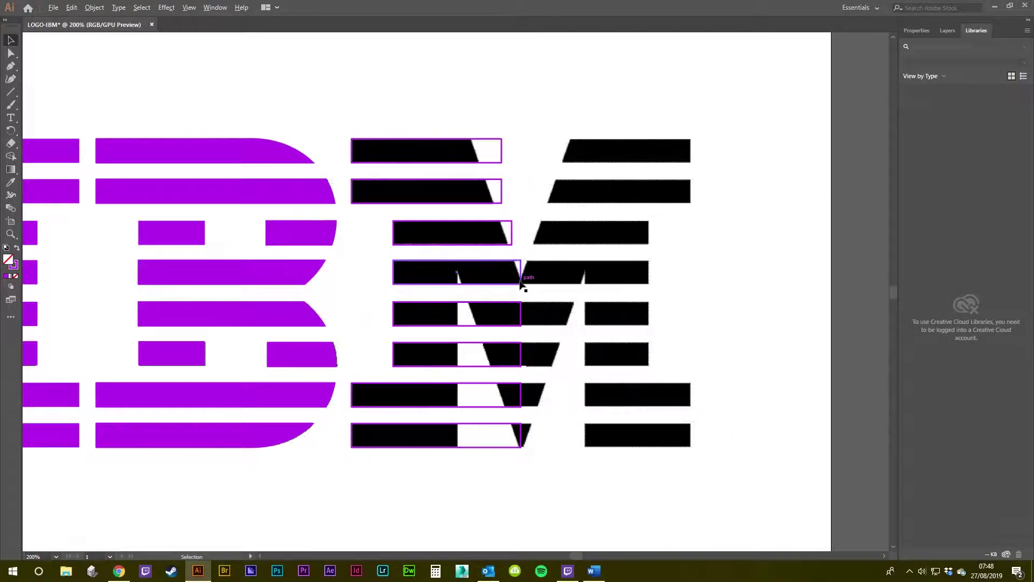
{"action": "scroll", "coordinate": [471, 162], "scroll_direction": "up", "scroll_amount": 1}
{"action": "left_click_drag", "start_coordinate": [577, 202], "coordinate": [548, 200]}
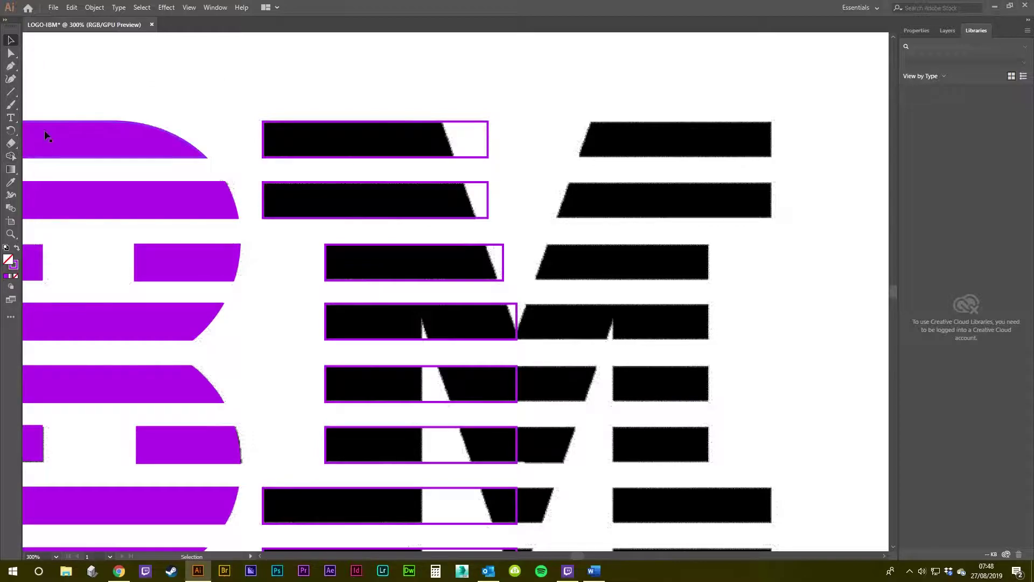
With the Pen tool, draw the left diagonal of the M's upper V notch from above the top bar to the notch's point
{"action": "left_click", "coordinate": [12, 68]}
{"action": "scroll", "coordinate": [448, 125], "scroll_direction": "up", "scroll_amount": 2}
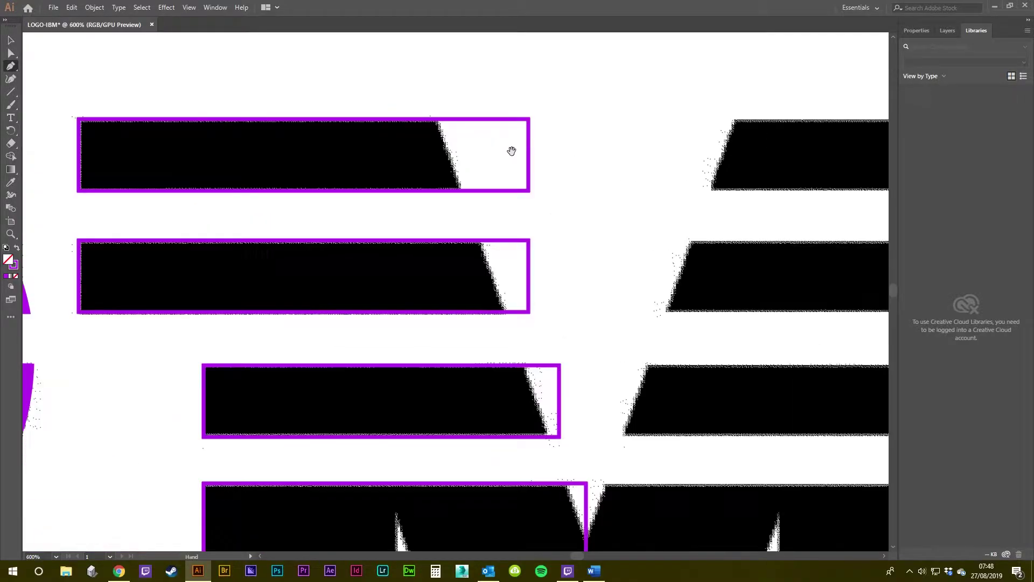
{"action": "left_click_drag", "start_coordinate": [501, 145], "coordinate": [446, 74]}
{"action": "scroll", "coordinate": [477, 140], "scroll_direction": "down", "scroll_amount": 1}
{"action": "left_click_drag", "start_coordinate": [566, 318], "coordinate": [556, 317]}
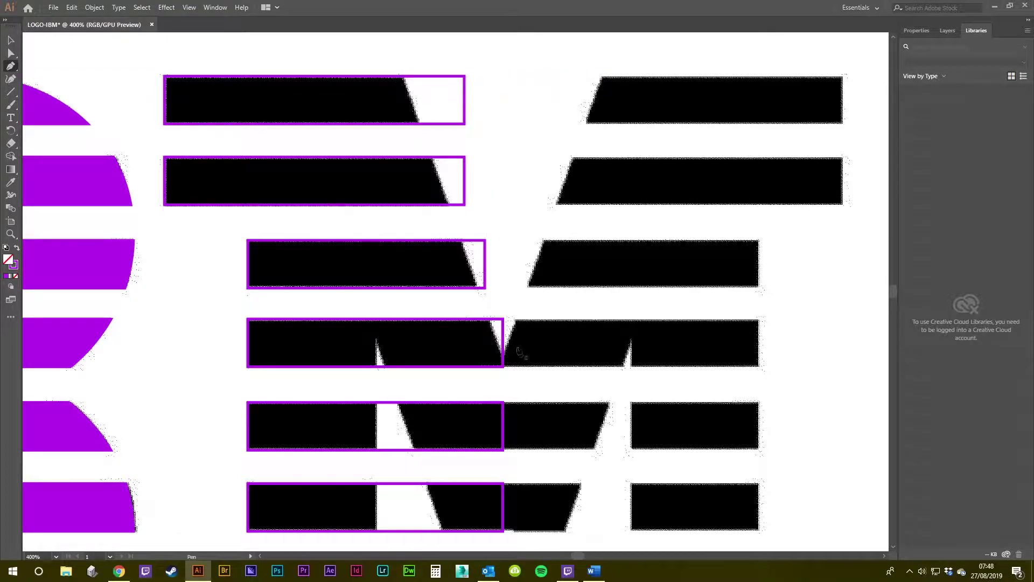
{"action": "scroll", "coordinate": [399, 69], "scroll_direction": "up", "scroll_amount": 2}
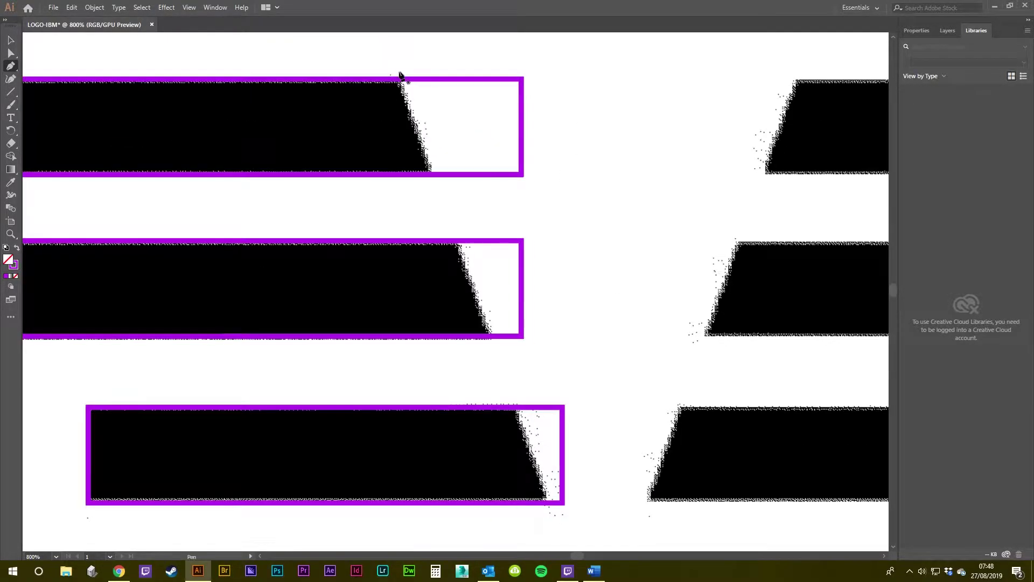
{"action": "left_click", "coordinate": [388, 62]}
{"action": "left_click_drag", "start_coordinate": [475, 280], "coordinate": [381, 99]}
{"action": "left_click_drag", "start_coordinate": [462, 347], "coordinate": [395, 159]}
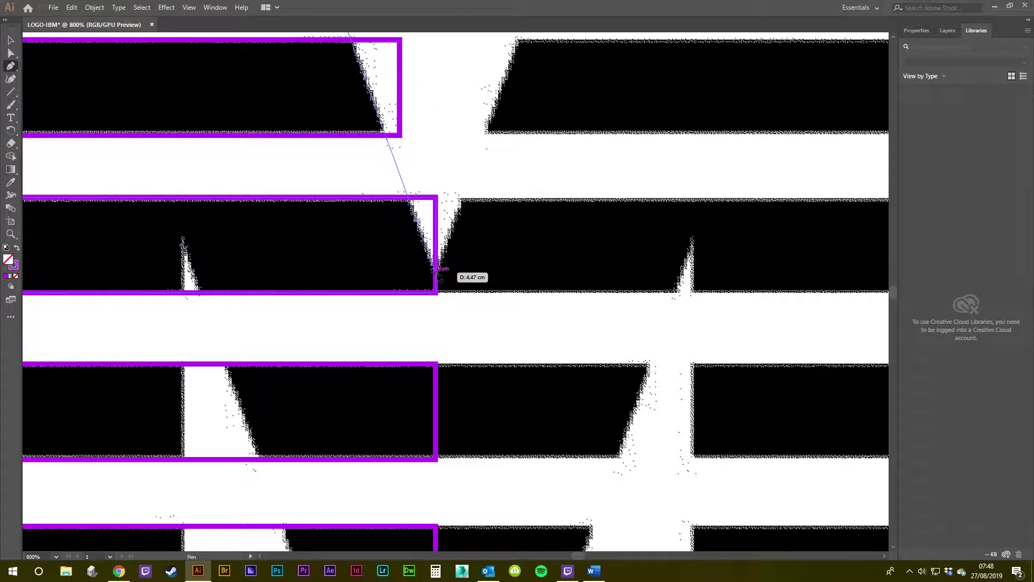
{"action": "left_click", "coordinate": [437, 276]}
Continue the notch path up the reference's right diagonal and close it across the top as an outlined triangle
{"action": "scroll", "coordinate": [474, 277], "scroll_direction": "up", "scroll_amount": 8}
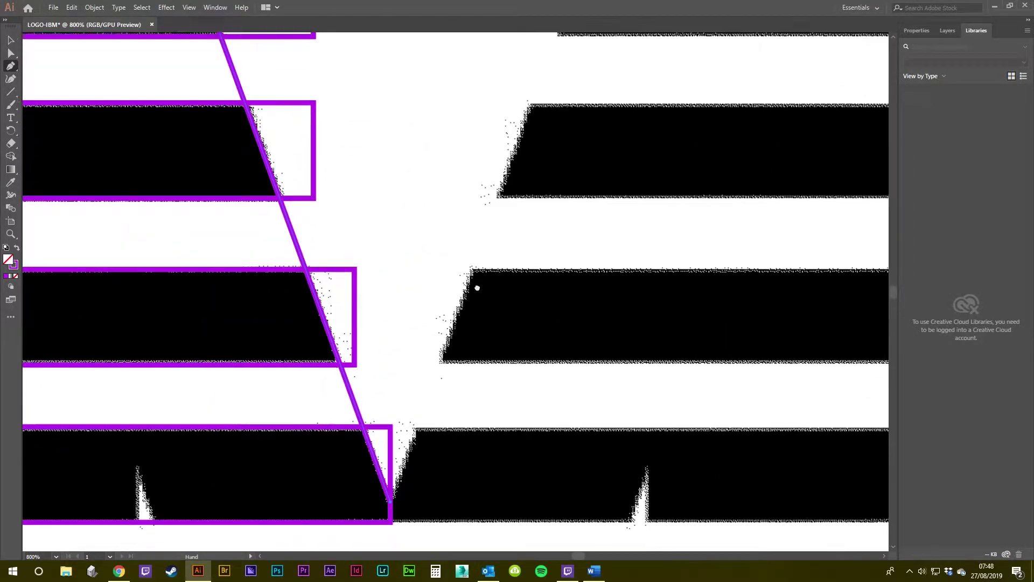
{"action": "left_click_drag", "start_coordinate": [512, 134], "coordinate": [487, 315]}
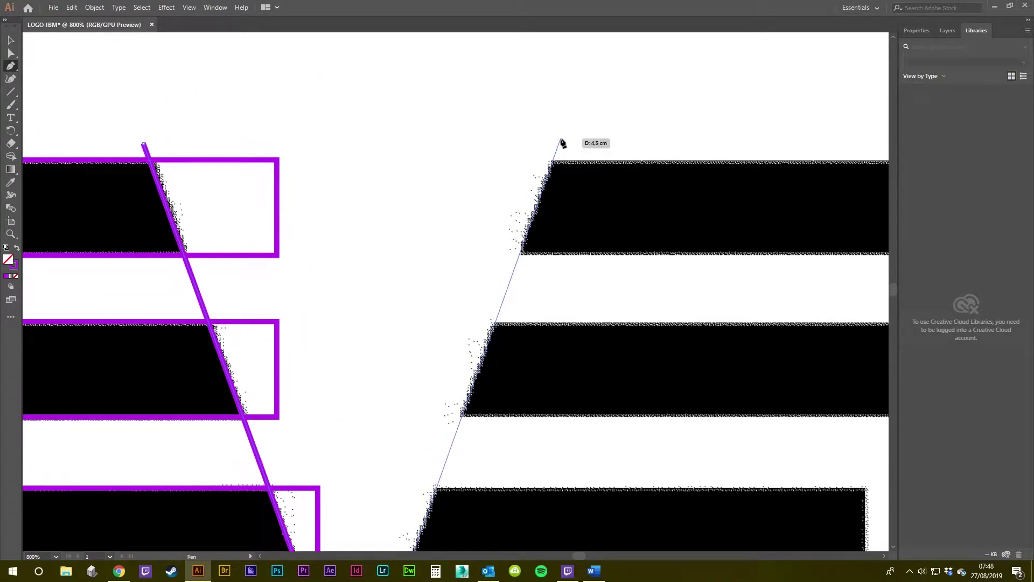
{"action": "left_click", "coordinate": [560, 144]}
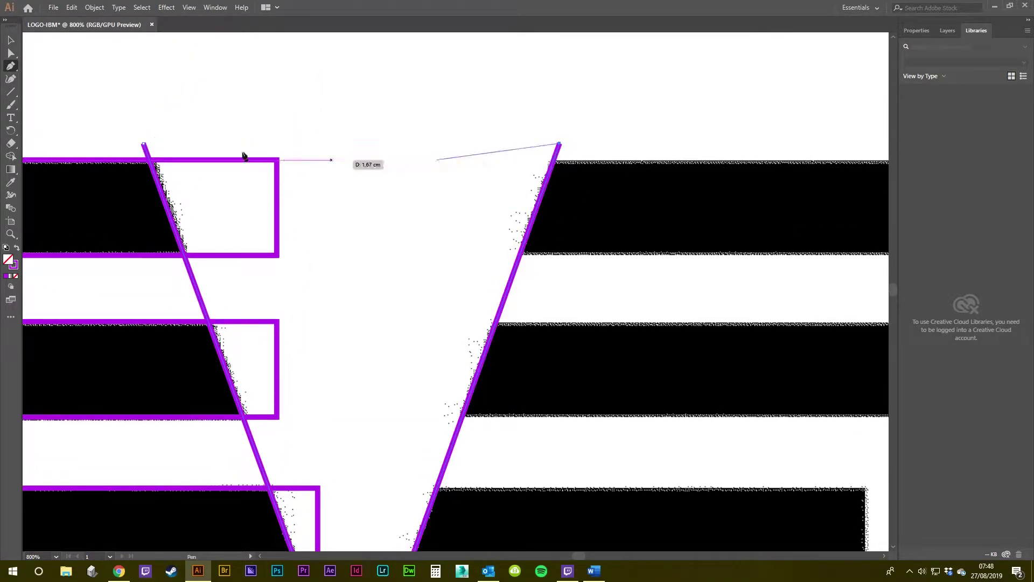
{"action": "left_click", "coordinate": [144, 144]}
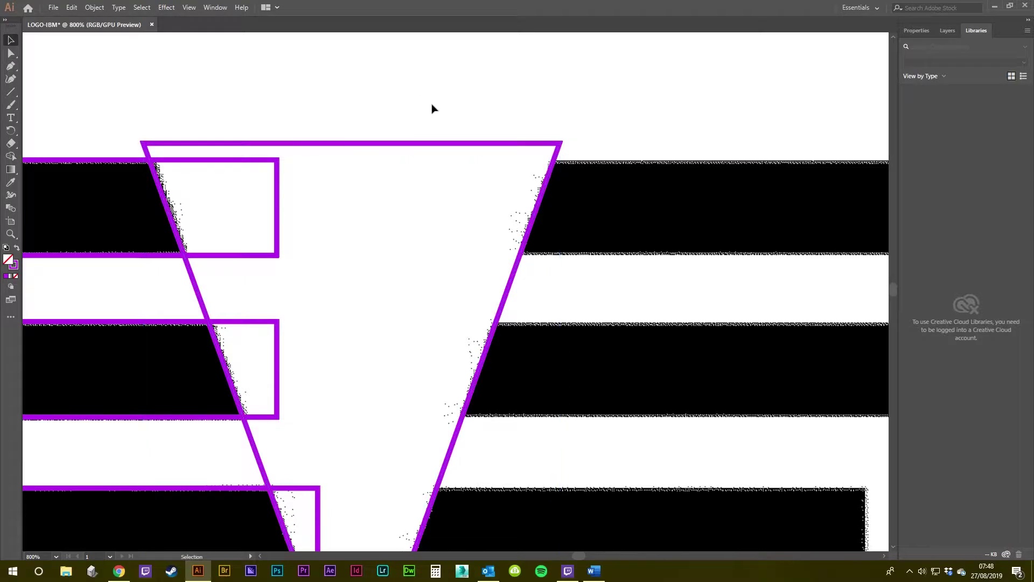
{"action": "scroll", "coordinate": [492, 169], "scroll_direction": "down", "scroll_amount": 2}
{"action": "key", "text": "v"}
Check how the V-notch triangle fits the diagonal ends of the M's upper bars
{"action": "scroll", "coordinate": [631, 226], "scroll_direction": "down", "scroll_amount": 2}
{"action": "scroll", "coordinate": [540, 220], "scroll_direction": "up", "scroll_amount": 2}
{"action": "left_click_drag", "start_coordinate": [540, 221], "coordinate": [525, 271]}
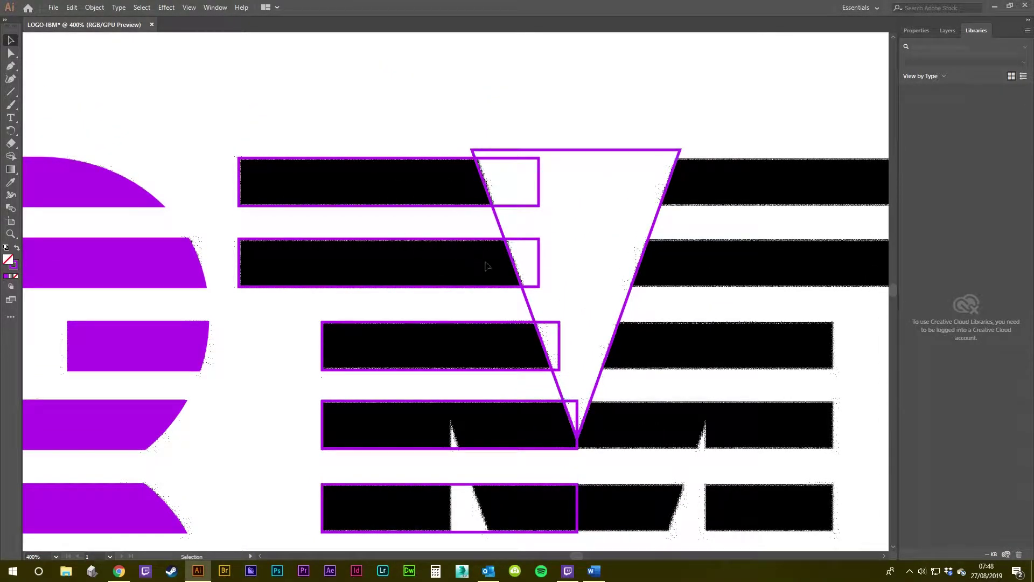
{"action": "left_click_drag", "start_coordinate": [634, 431], "coordinate": [566, 406]}
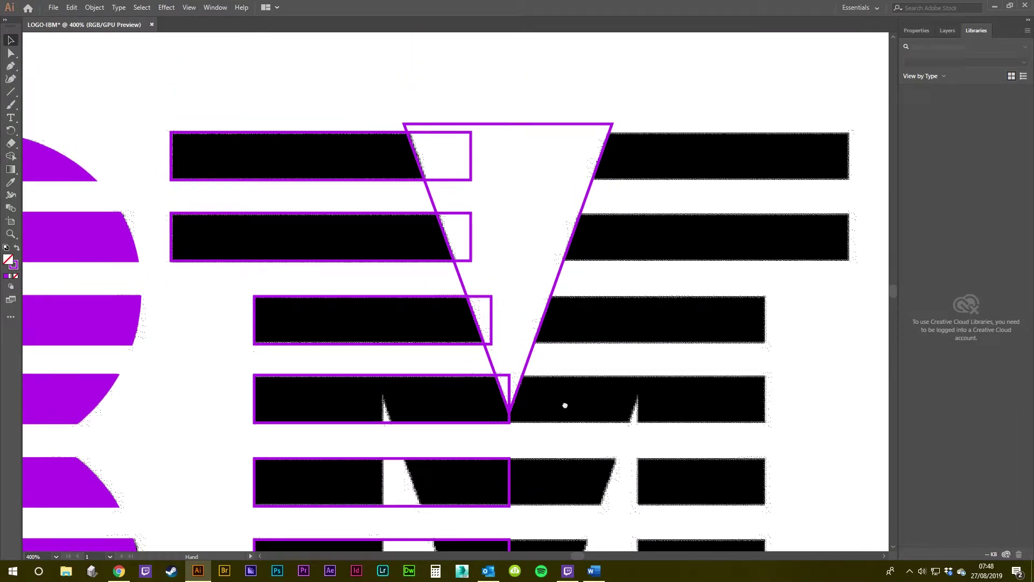
{"action": "left_click_drag", "start_coordinate": [538, 139], "coordinate": [409, 251]}
{"action": "scroll", "coordinate": [436, 196], "scroll_direction": "up", "scroll_amount": 1}
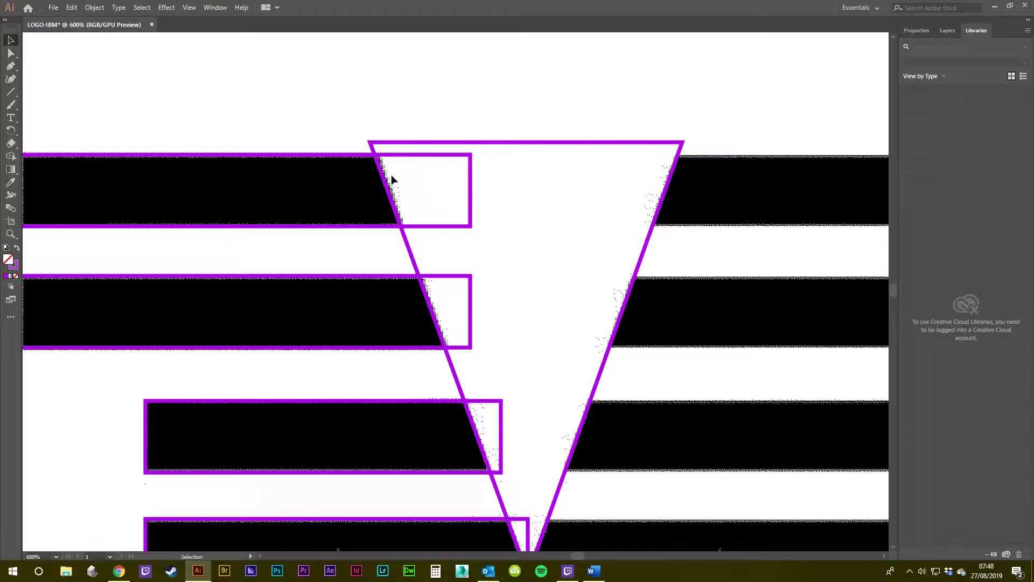
{"action": "scroll", "coordinate": [557, 205], "scroll_direction": "down", "scroll_amount": 1}
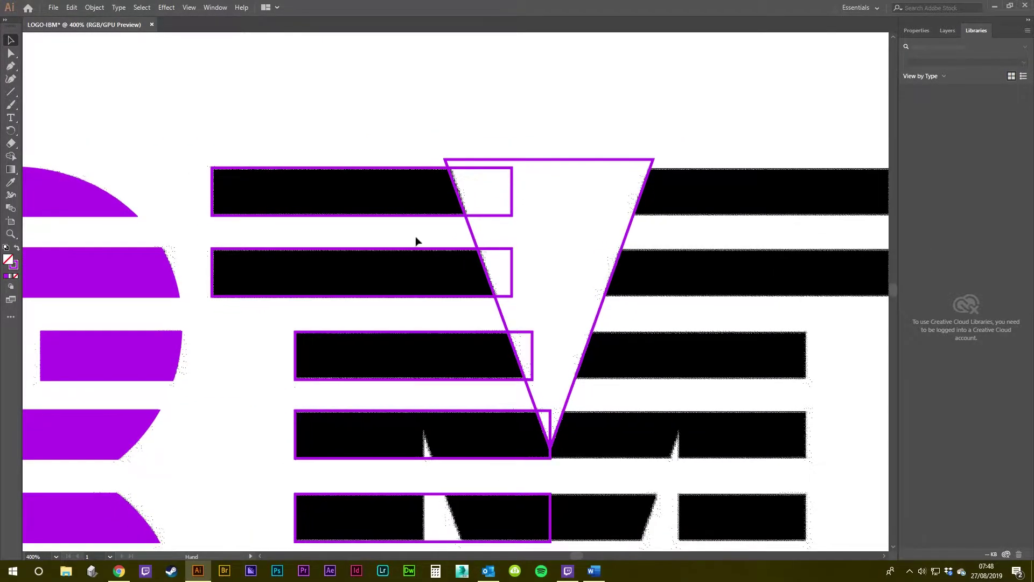
{"action": "left_click_drag", "start_coordinate": [528, 250], "coordinate": [498, 181]}
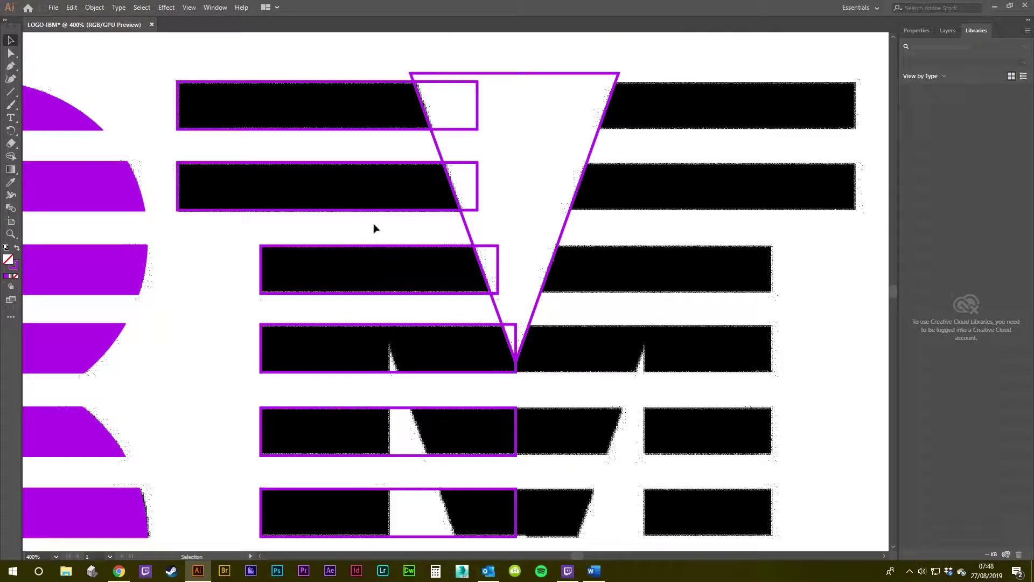
Draw a closed Pen triangle over the M's lower left gap, following its vertical edge and diagonal to just below the bottom bar
{"action": "left_click_drag", "start_coordinate": [558, 385], "coordinate": [578, 181]}
{"action": "scroll", "coordinate": [577, 189], "scroll_direction": "down", "scroll_amount": 1}
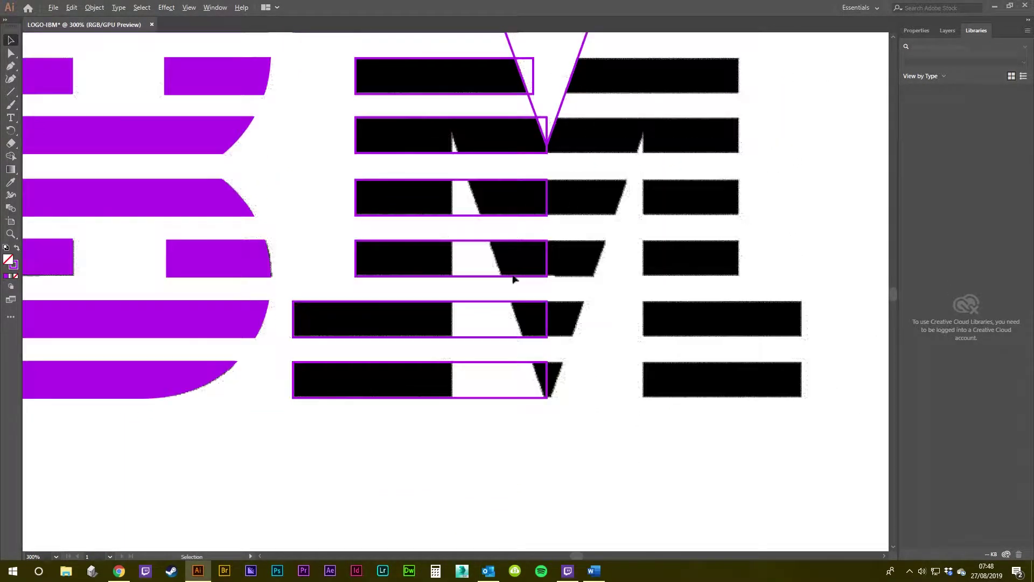
{"action": "scroll", "coordinate": [481, 335], "scroll_direction": "up", "scroll_amount": 1}
{"action": "left_click_drag", "start_coordinate": [451, 400], "coordinate": [442, 454]}
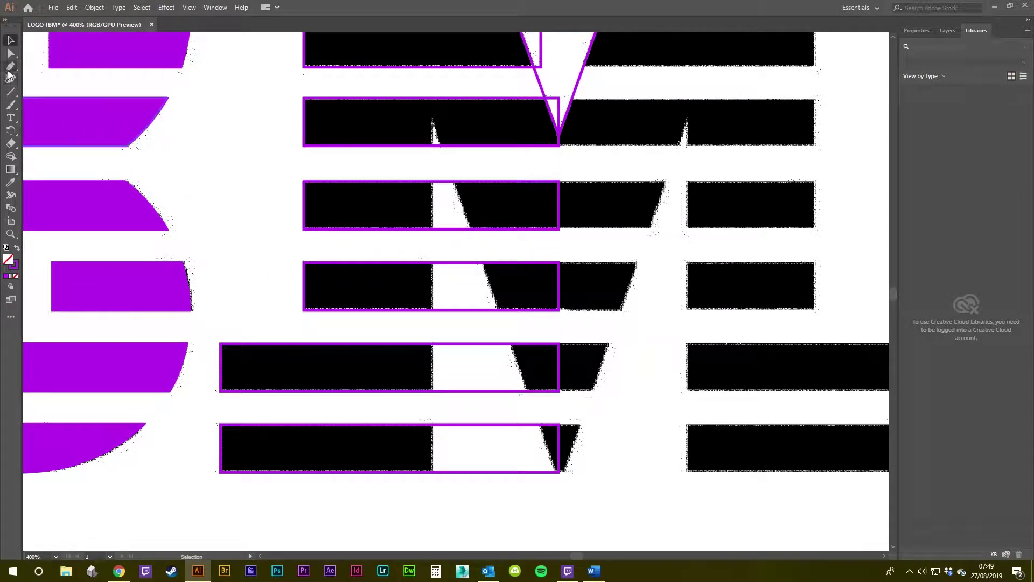
{"action": "left_click", "coordinate": [10, 66]}
{"action": "left_click", "coordinate": [431, 482]}
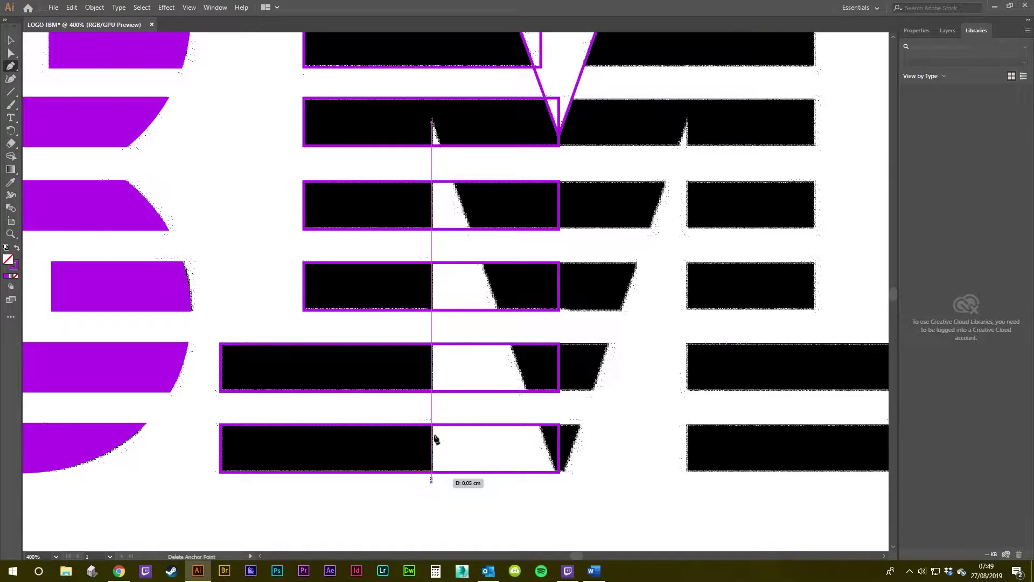
{"action": "left_click", "coordinate": [431, 117]}
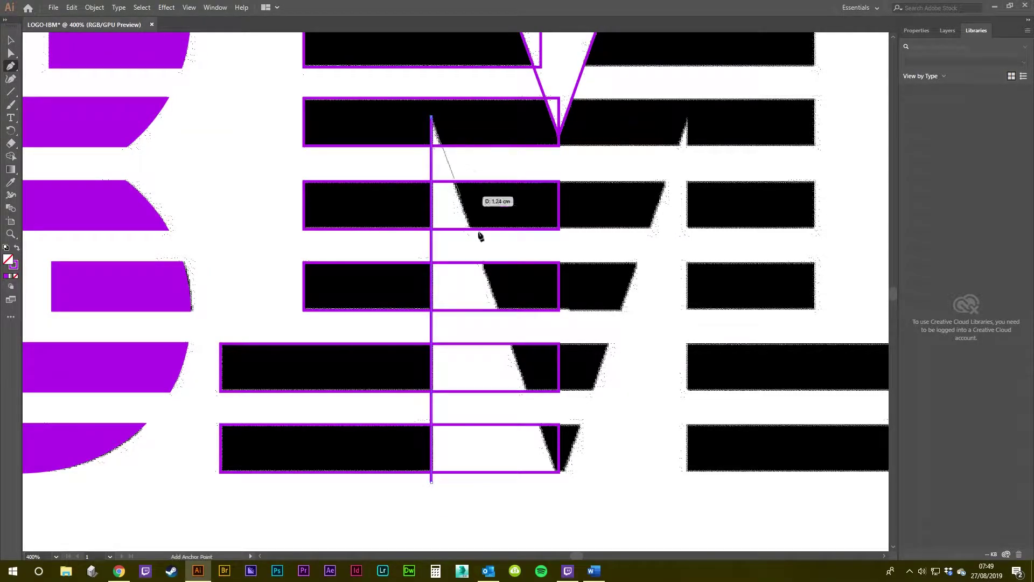
{"action": "left_click", "coordinate": [563, 484]}
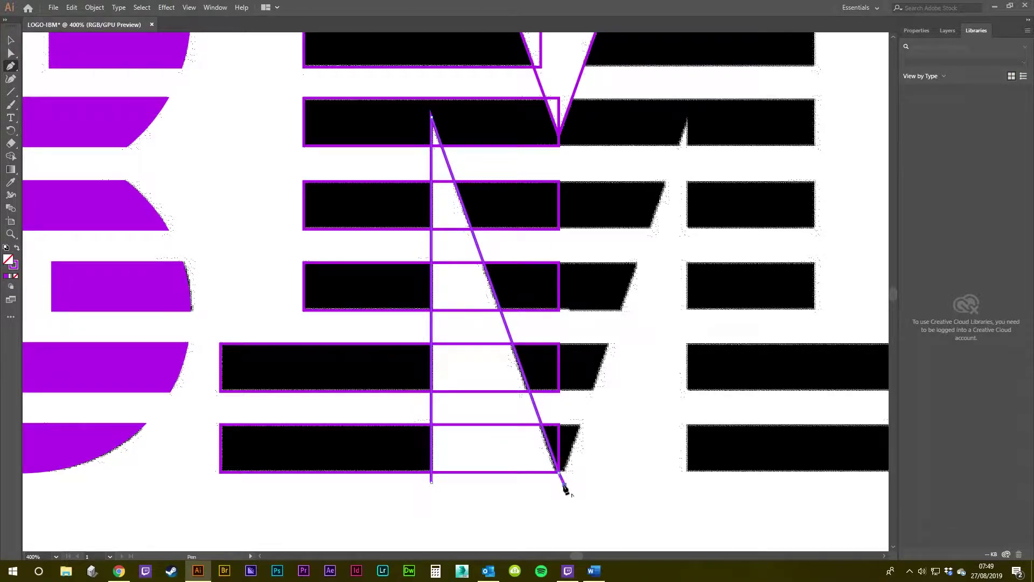
{"action": "left_click", "coordinate": [430, 481]}
{"action": "key", "text": "v"}
Swap fill and stroke on the M's eight left outlined bars so they have a solid purple fill and no stroke
{"action": "scroll", "coordinate": [616, 418], "scroll_direction": "down", "scroll_amount": 2}
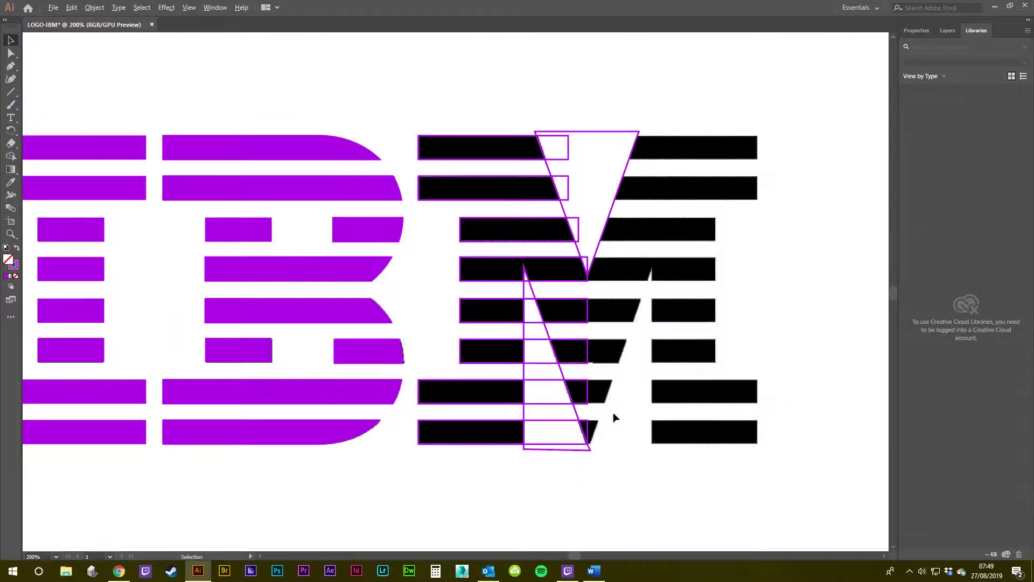
{"action": "key", "text": "space"}
{"action": "left_click_drag", "start_coordinate": [637, 424], "coordinate": [574, 455]}
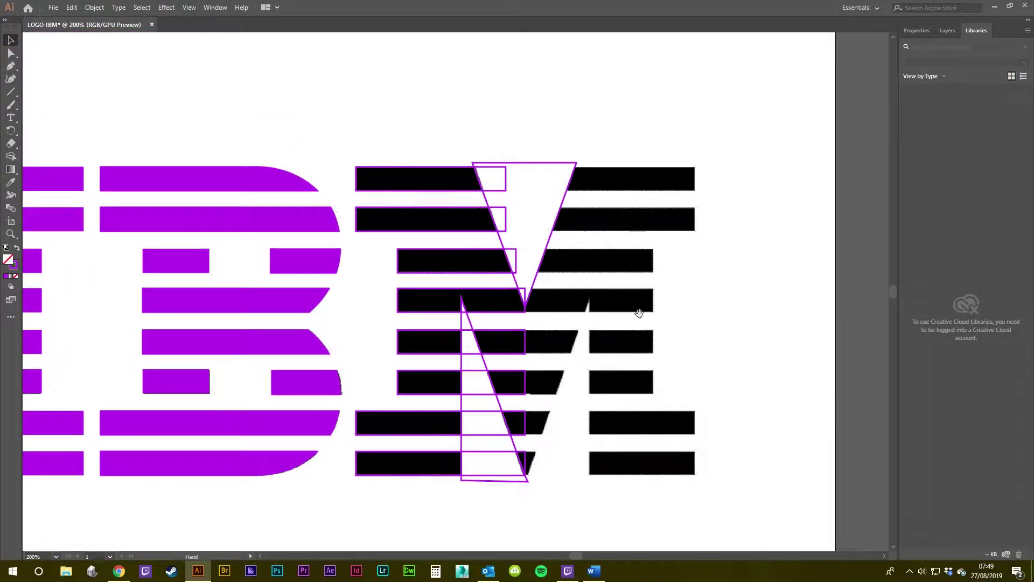
{"action": "left_click_drag", "start_coordinate": [640, 302], "coordinate": [657, 204]}
{"action": "scroll", "coordinate": [508, 185], "scroll_direction": "up", "scroll_amount": 2}
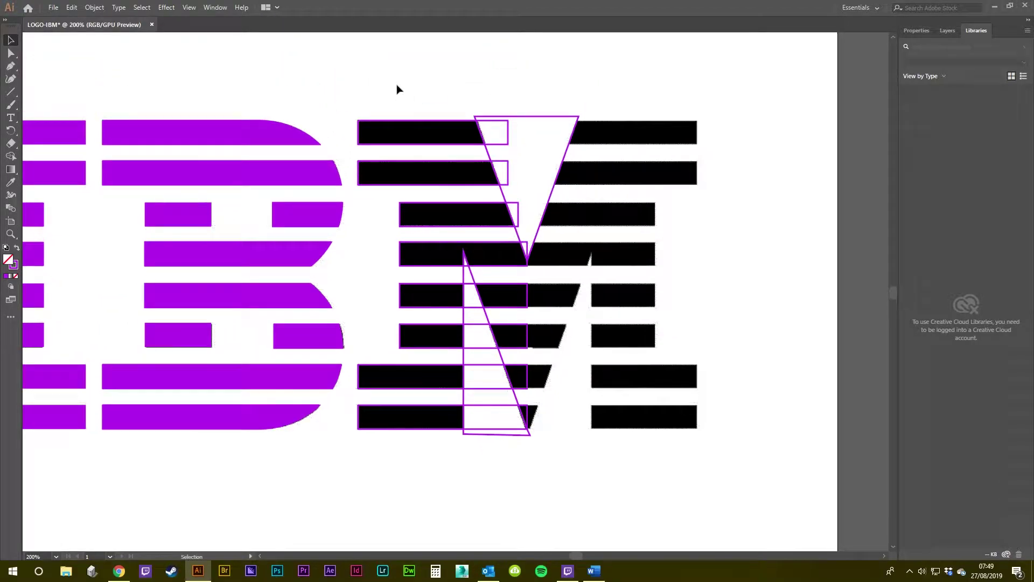
{"action": "left_click_drag", "start_coordinate": [391, 185], "coordinate": [392, 190]}
{"action": "left_click", "coordinate": [392, 189]}
{"action": "left_click_drag", "start_coordinate": [406, 302], "coordinate": [421, 458]}
{"action": "left_click", "coordinate": [16, 249]}
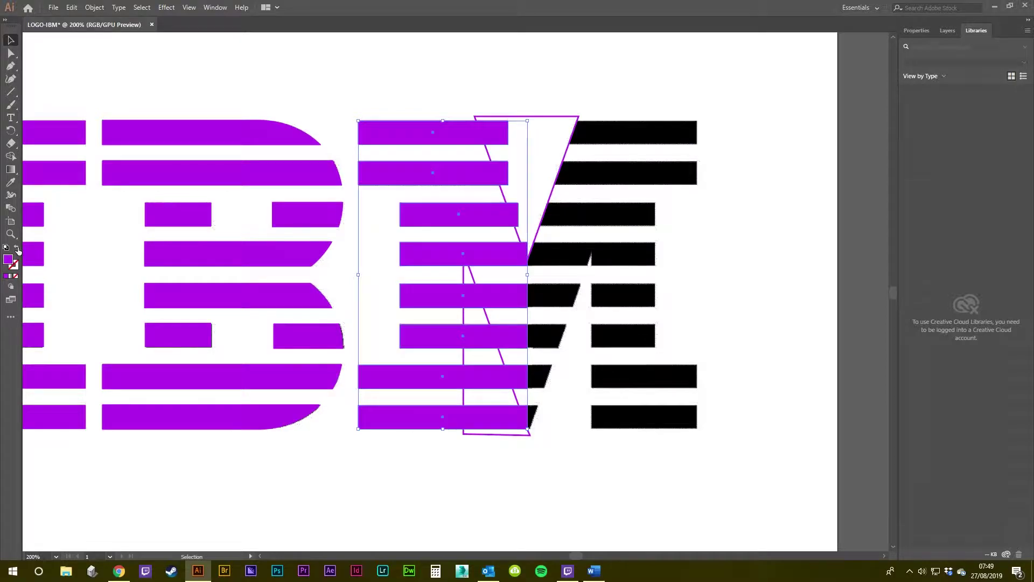
{"action": "left_click", "coordinate": [488, 492]}
{"action": "left_click_drag", "start_coordinate": [535, 491], "coordinate": [495, 503]}
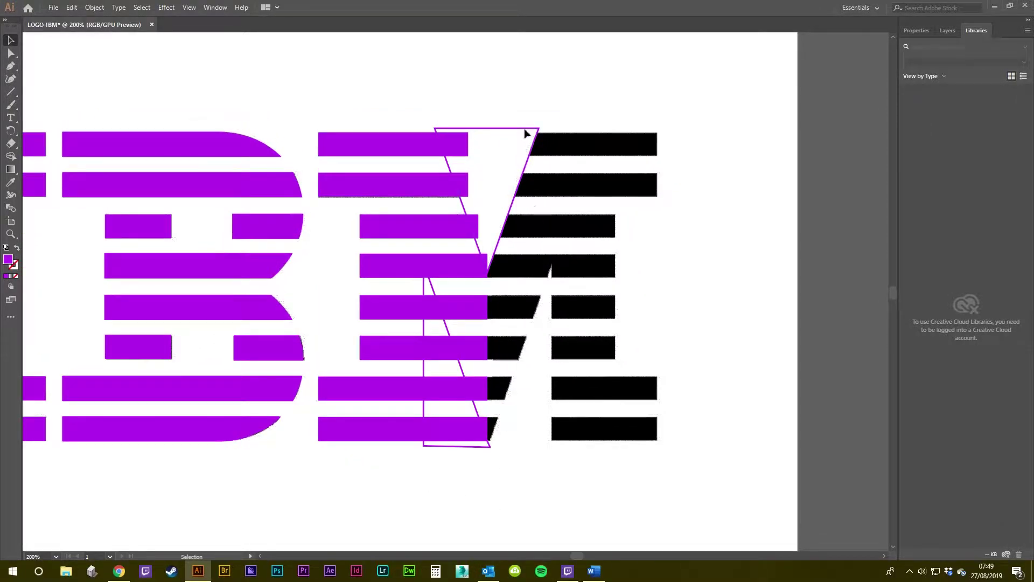
{"action": "left_click_drag", "start_coordinate": [525, 258], "coordinate": [603, 282]}
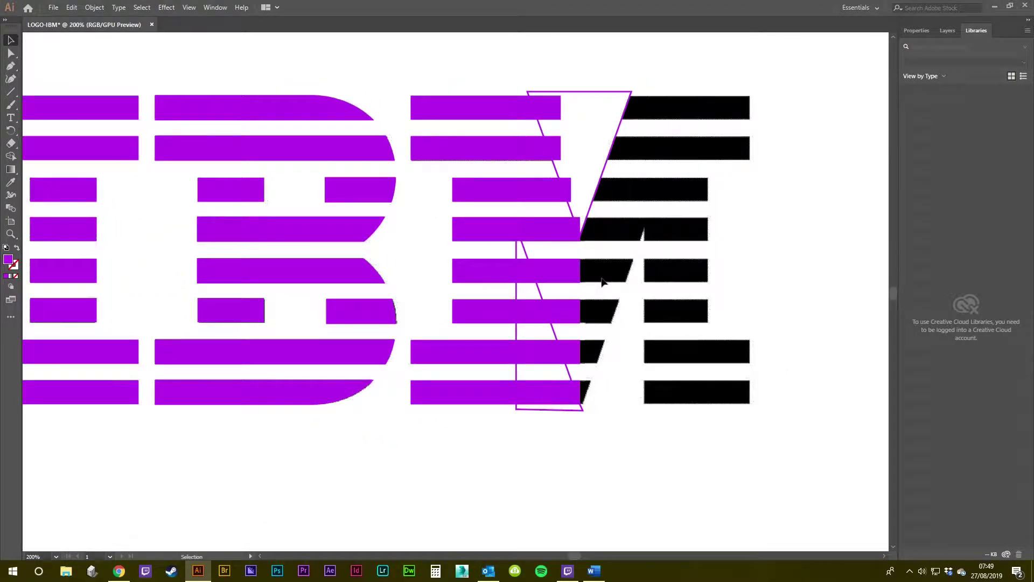
{"action": "left_click_drag", "start_coordinate": [658, 324], "coordinate": [713, 353]}
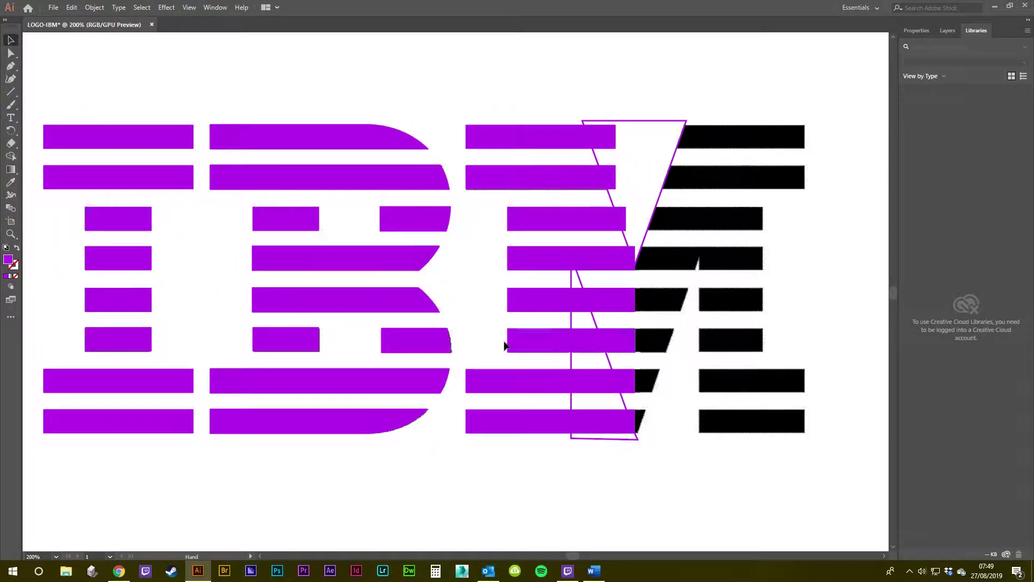
{"action": "mouse_move", "coordinate": [804, 185]}
{"action": "left_mouse_down"}
{"action": "mouse_move", "coordinate": [779, 181]}
{"action": "mouse_move", "coordinate": [806, 181]}
{"action": "left_mouse_up"}
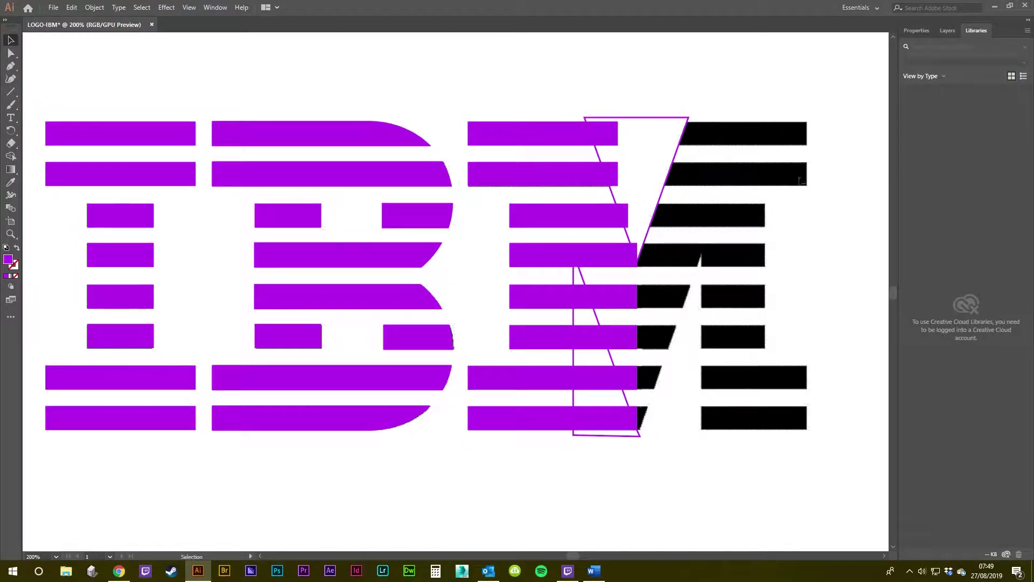
{"action": "left_click", "coordinate": [661, 204]}
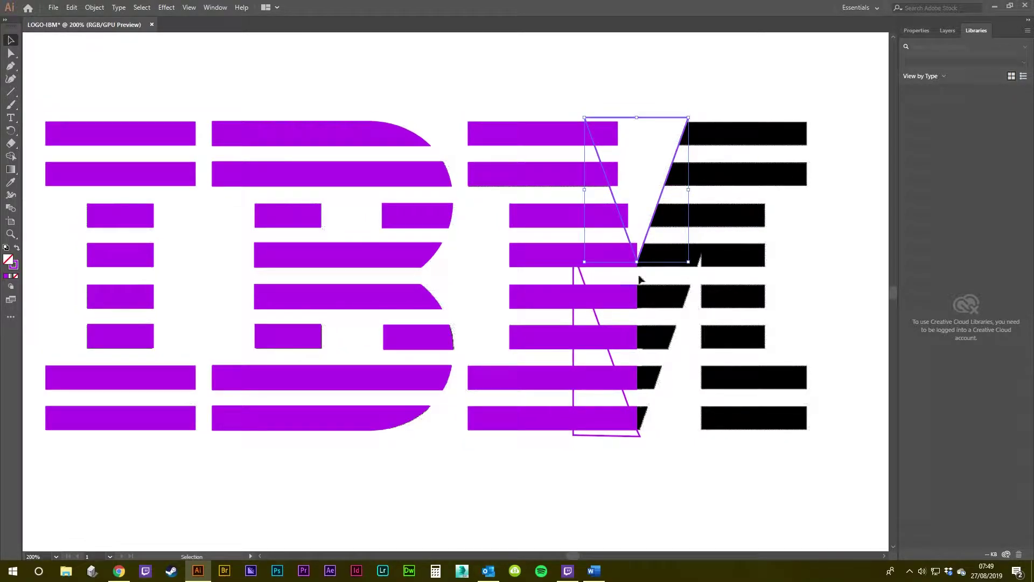
{"action": "left_click", "coordinate": [731, 81]}
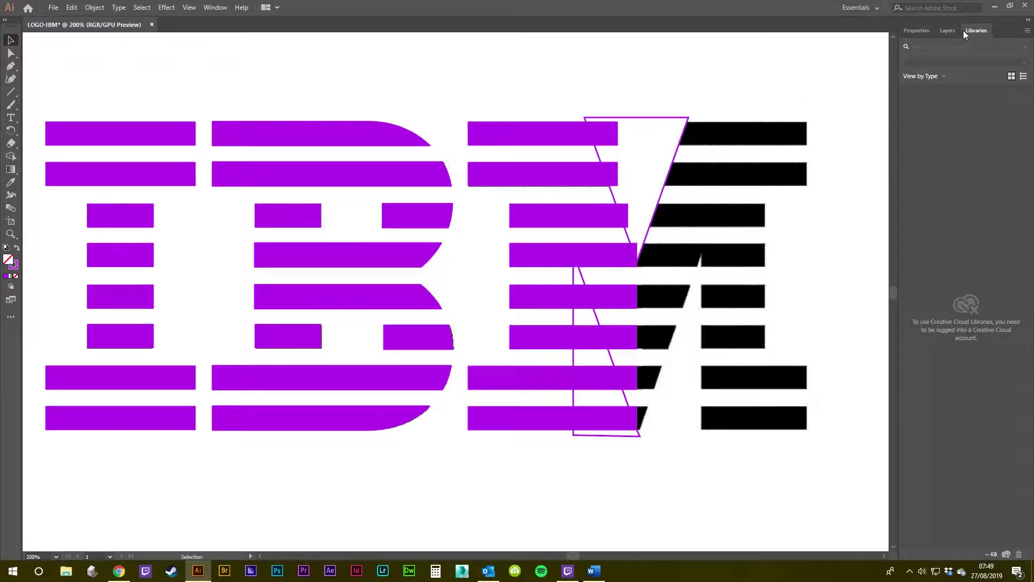
Select both outlined triangles and expand Layer 1 to locate their paths among the layer's objects
{"action": "left_click", "coordinate": [677, 116]}
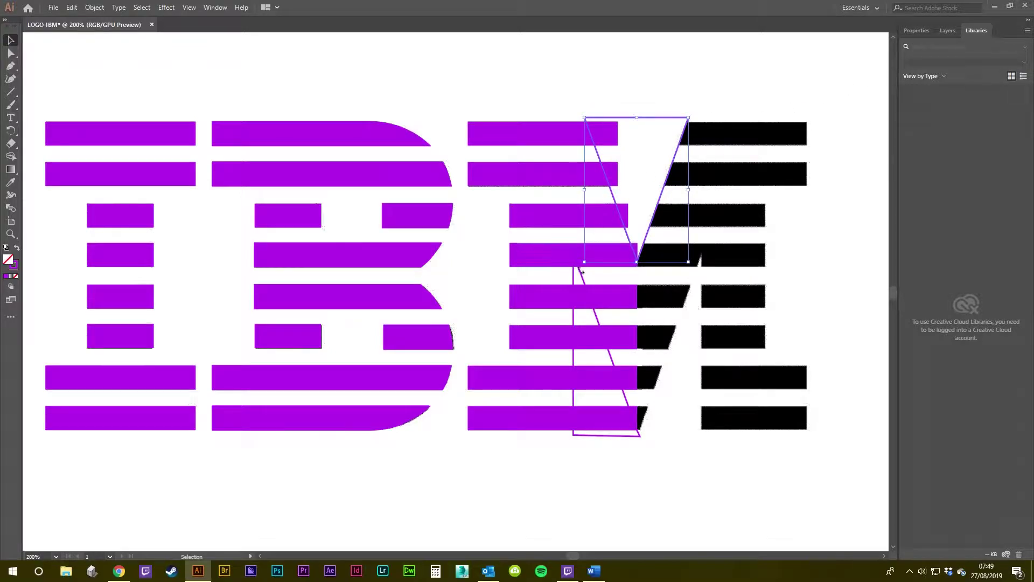
{"action": "left_click", "coordinate": [586, 285], "text": "shift"}
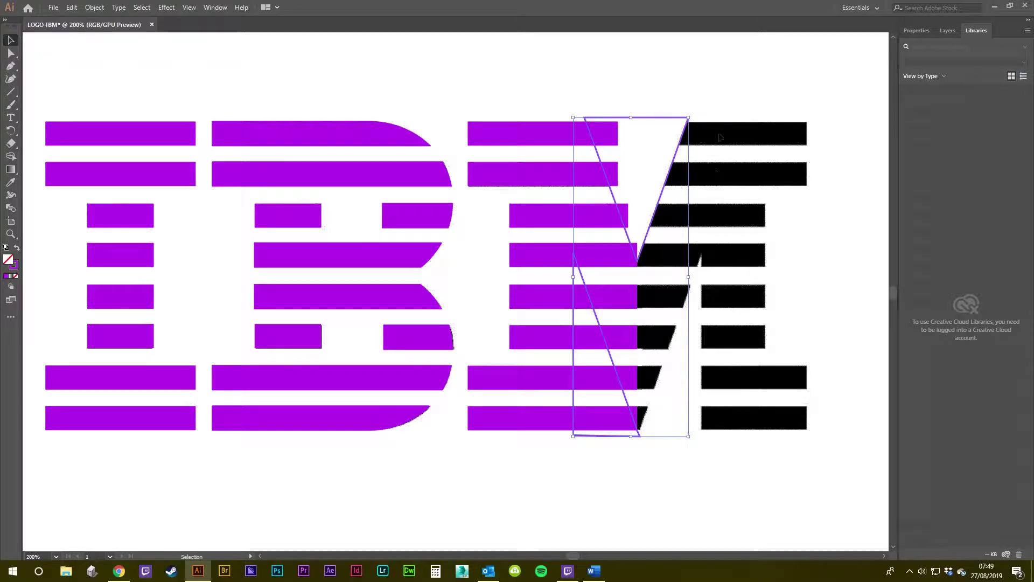
{"action": "left_click", "coordinate": [215, 8]}
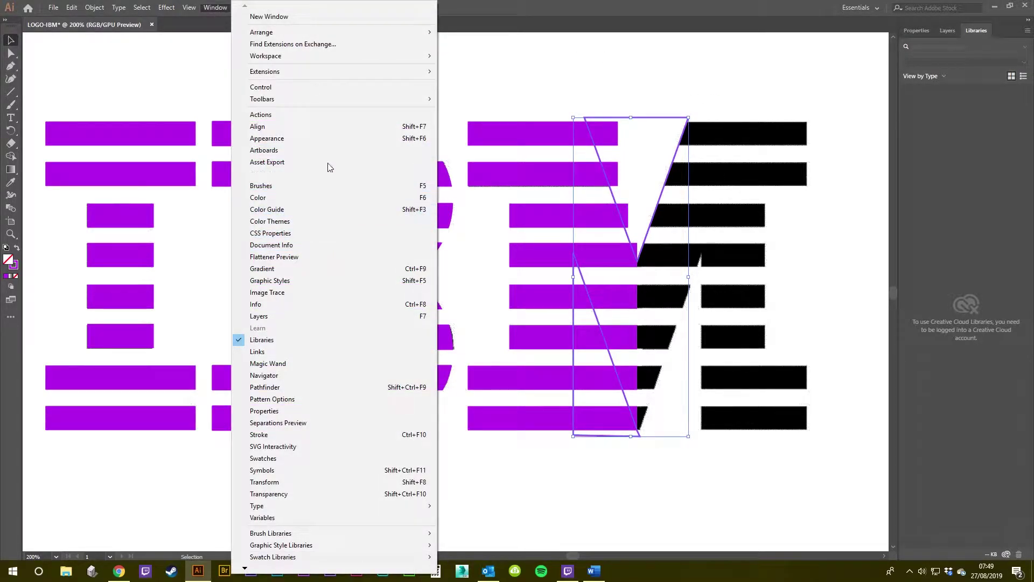
{"action": "left_click", "coordinate": [320, 151]}
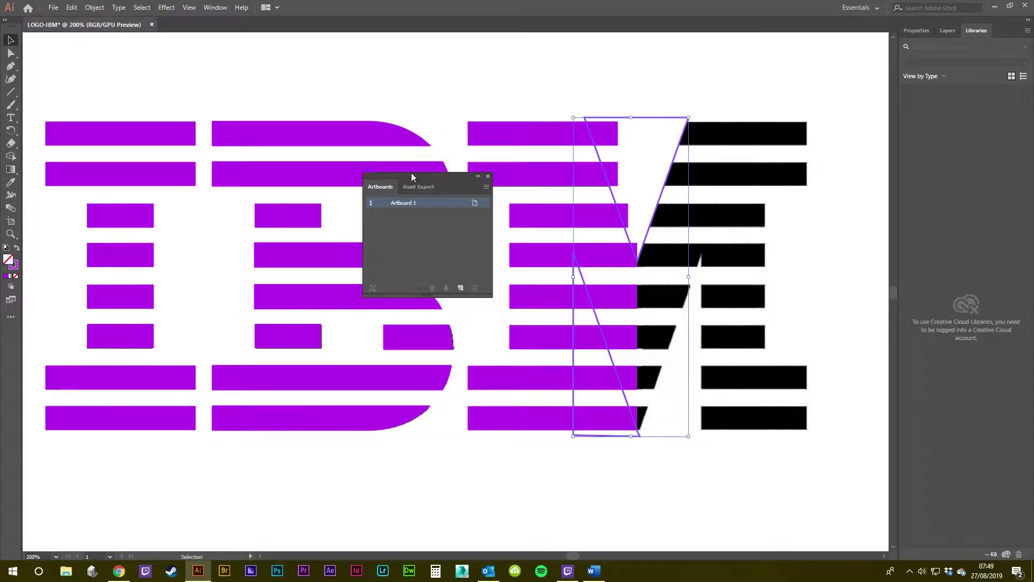
{"action": "left_click", "coordinate": [489, 176]}
{"action": "left_click", "coordinate": [949, 32]}
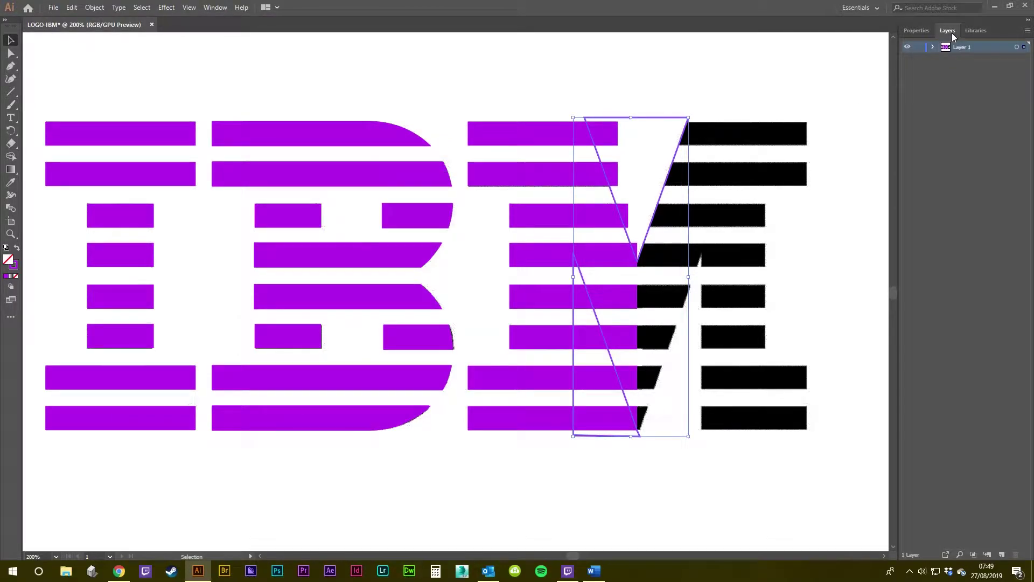
{"action": "left_click", "coordinate": [933, 47]}
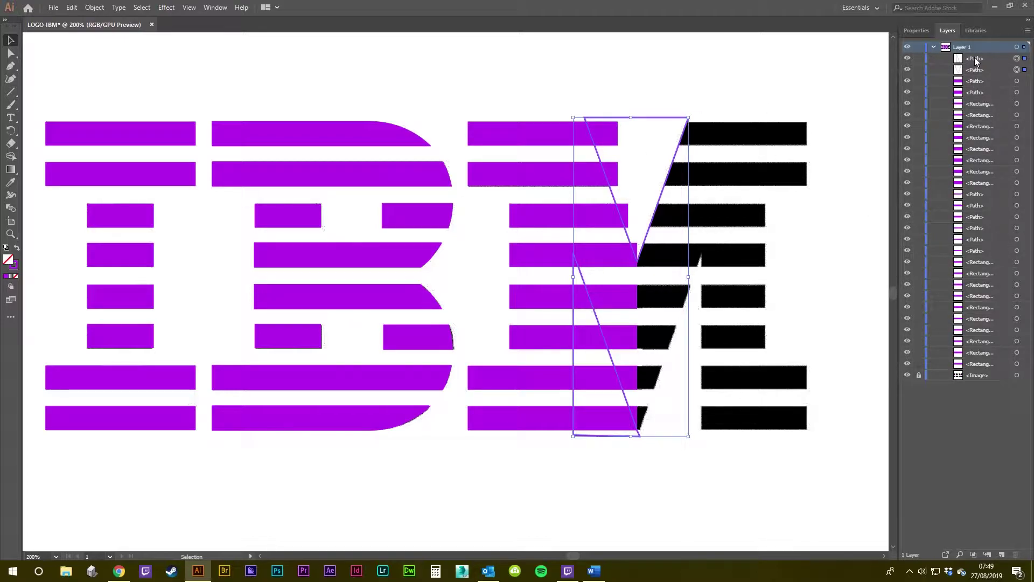
{"action": "left_click", "coordinate": [668, 102]}
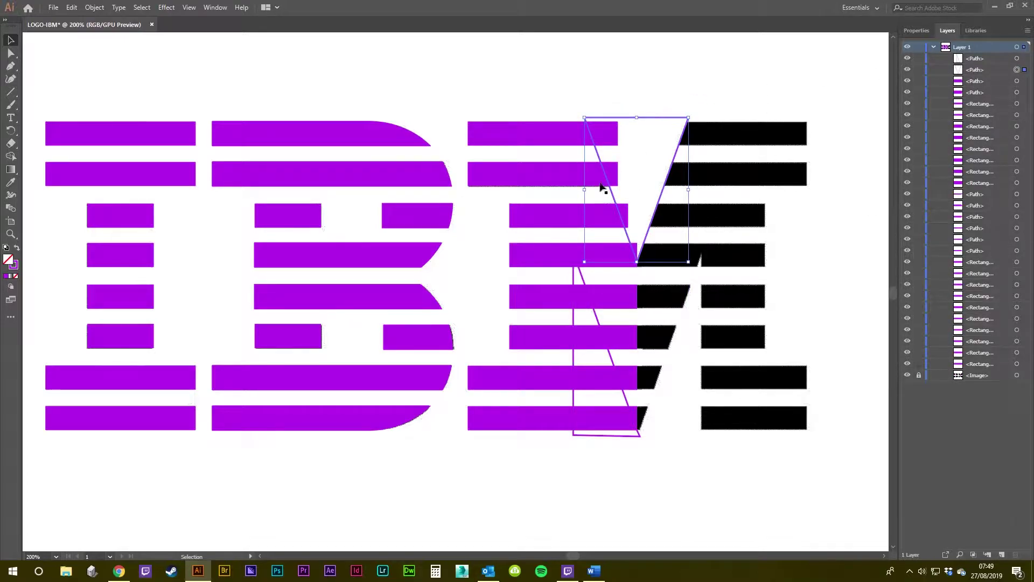
{"action": "double_click", "coordinate": [583, 279]}
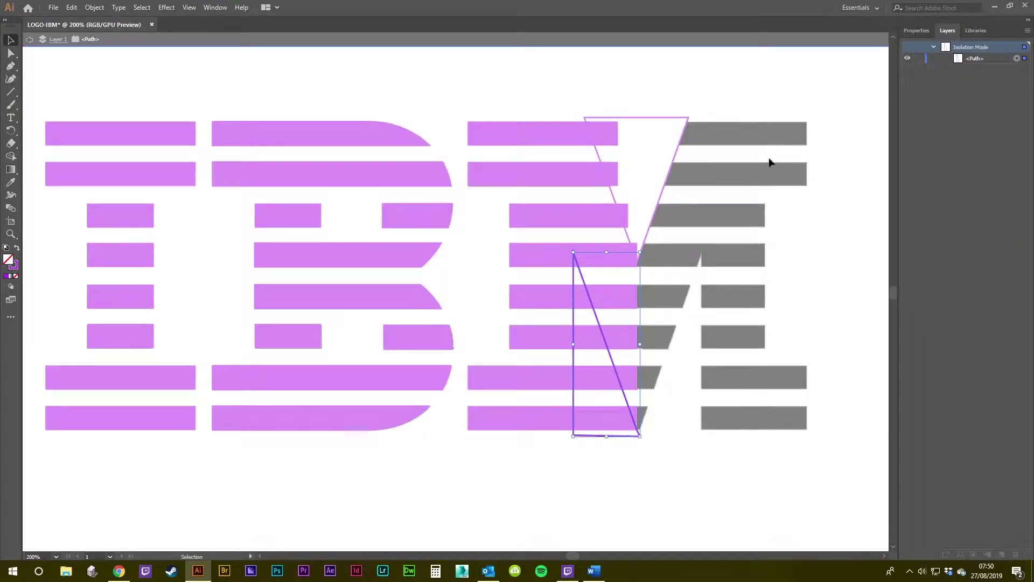
{"action": "double_click", "coordinate": [695, 96]}
Give both outlined triangles on the M a solid pinkish-red fill with no stroke
{"action": "left_click", "coordinate": [662, 117]}
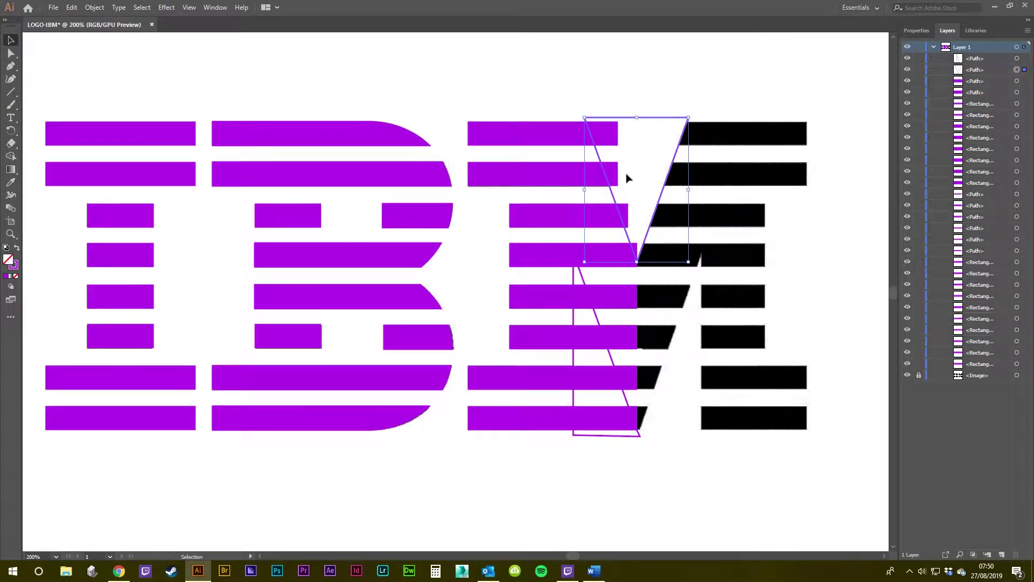
{"action": "left_click", "coordinate": [579, 275], "text": "shift"}
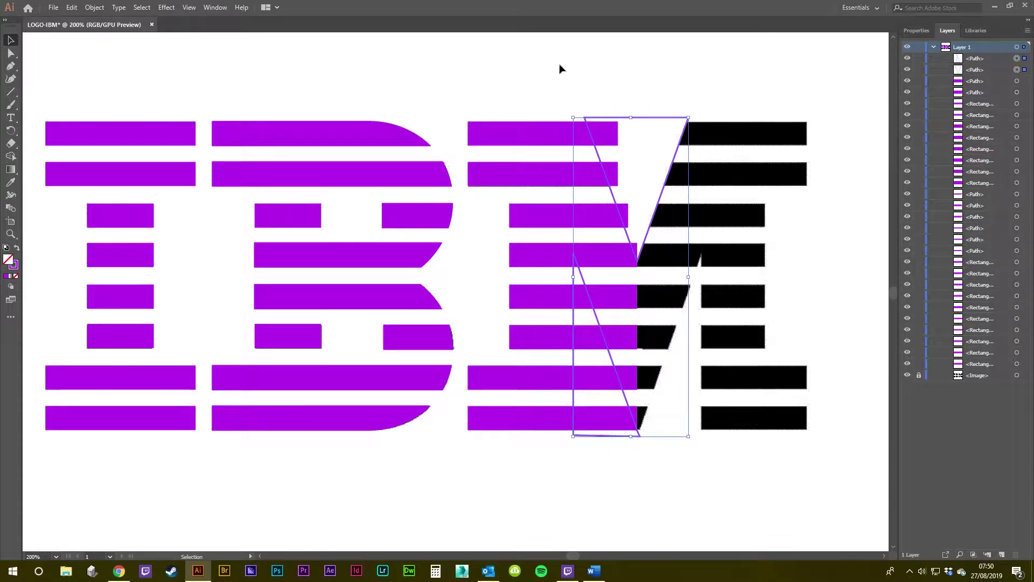
{"action": "left_click", "coordinate": [17, 249]}
{"action": "double_click", "coordinate": [8, 261]}
{"action": "left_click_drag", "start_coordinate": [530, 286], "coordinate": [531, 223]}
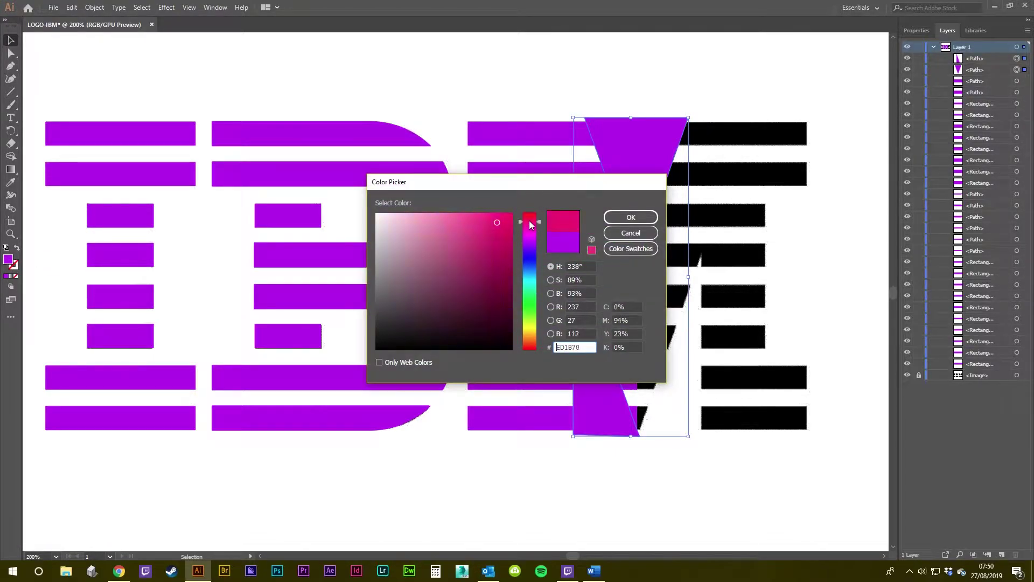
{"action": "left_click", "coordinate": [643, 219]}
{"action": "left_click", "coordinate": [667, 99]}
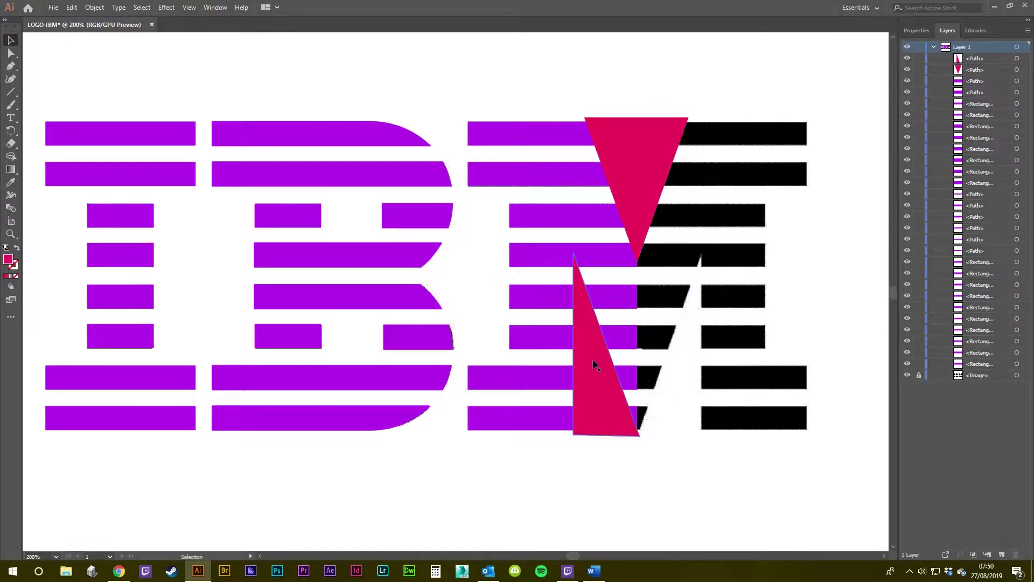
{"action": "left_click_drag", "start_coordinate": [551, 423], "coordinate": [532, 453]}
{"action": "key", "text": "ctrl+z"}
{"action": "left_click", "coordinate": [681, 494]}
{"action": "left_click_drag", "start_coordinate": [713, 467], "coordinate": [623, 475]}
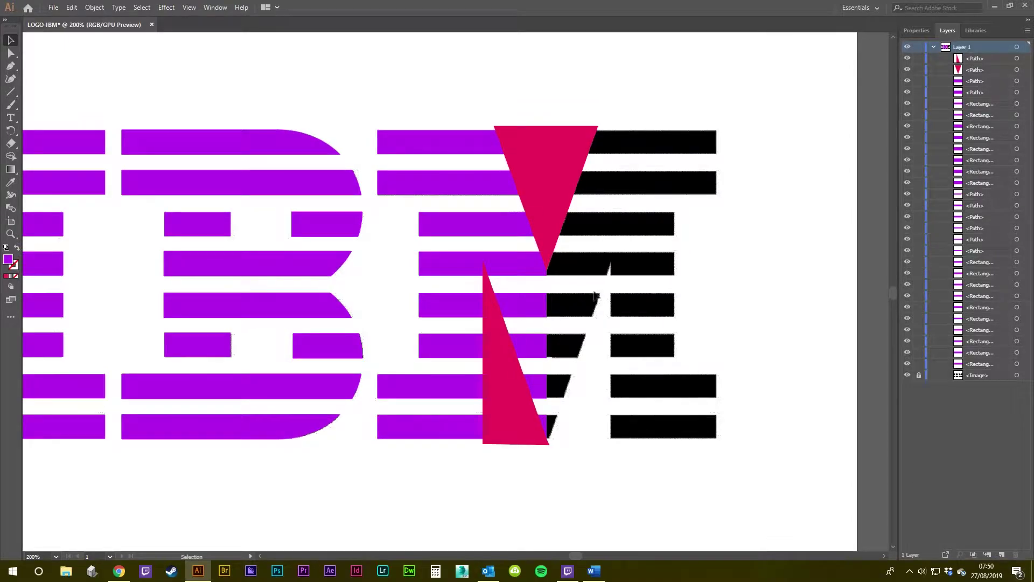
{"action": "scroll", "coordinate": [530, 300], "scroll_direction": "up", "scroll_amount": 2}
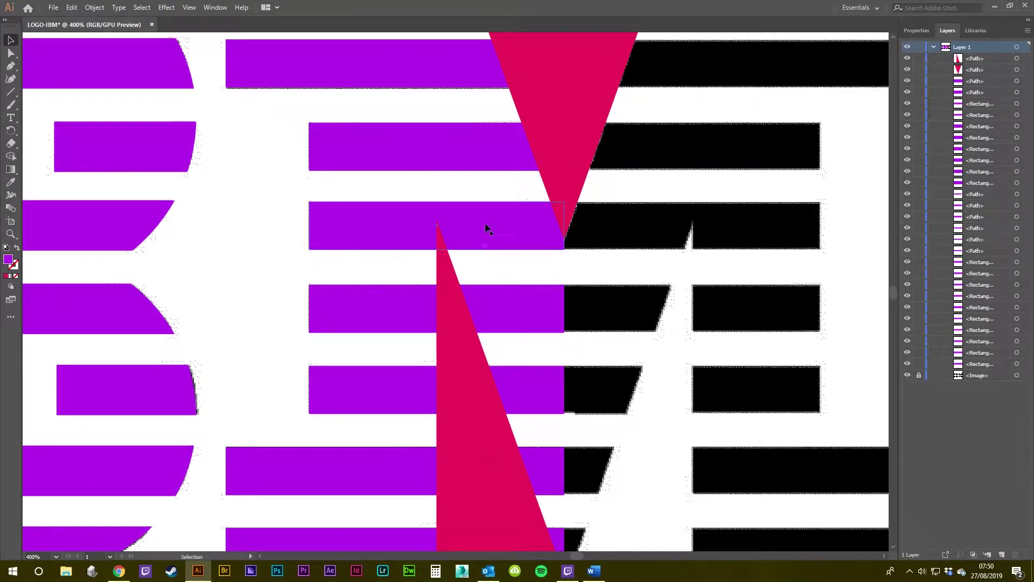
{"action": "left_click_drag", "start_coordinate": [553, 196], "coordinate": [575, 373]}
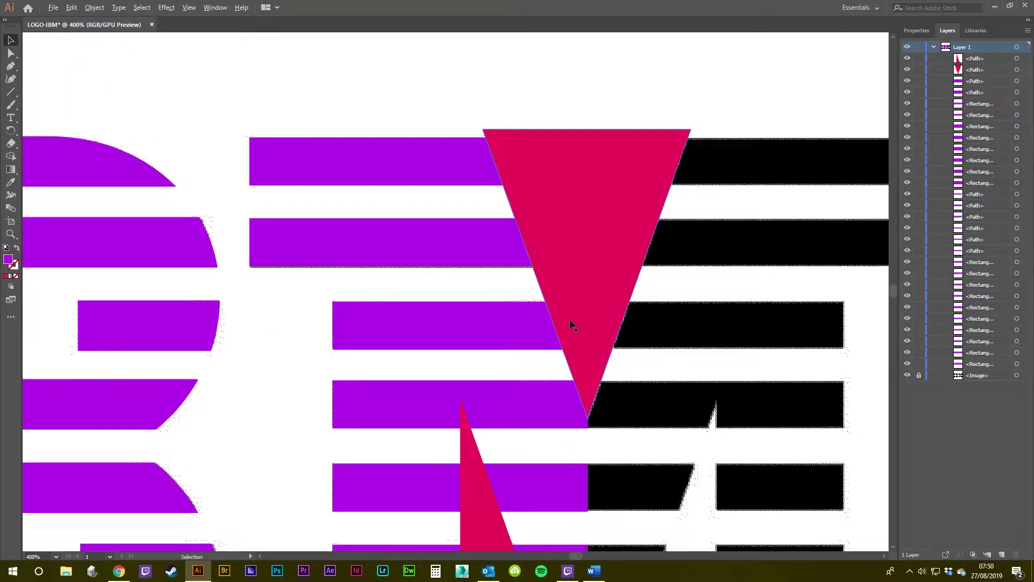
{"action": "scroll", "coordinate": [572, 325], "scroll_direction": "down", "scroll_amount": 4}
{"action": "scroll", "coordinate": [576, 325], "scroll_direction": "up", "scroll_amount": 2}
{"action": "left_click_drag", "start_coordinate": [597, 331], "coordinate": [543, 312]}
{"action": "left_click_drag", "start_coordinate": [550, 238], "coordinate": [640, 212]}
{"action": "key", "text": "ctrl+z"}
{"action": "left_click", "coordinate": [677, 152]}
{"action": "left_click_drag", "start_coordinate": [616, 166], "coordinate": [636, 127]}
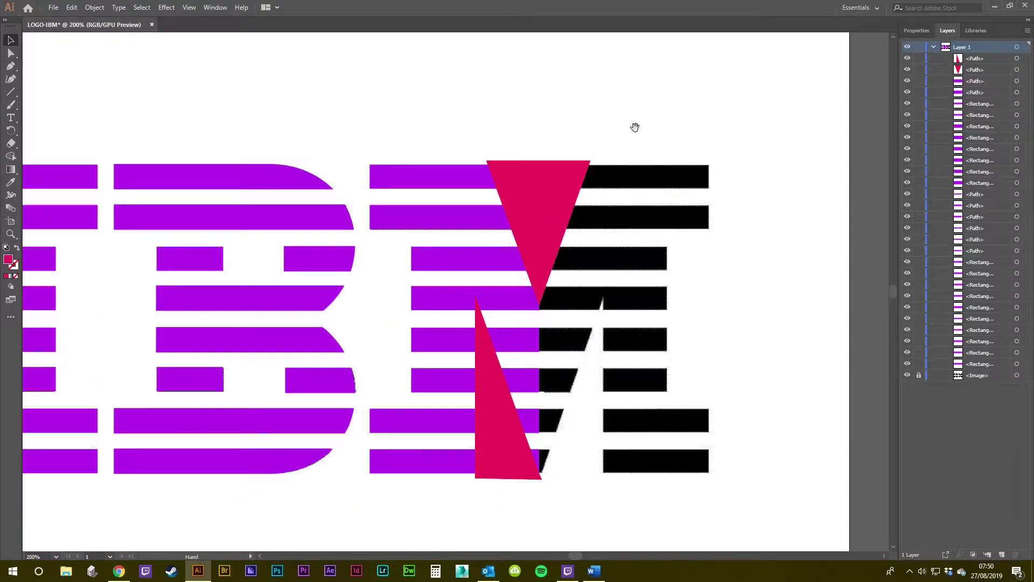
Display the Pathfinder controls and place them clear of the artwork, just below the layer's object list
{"action": "left_click", "coordinate": [208, 7]}
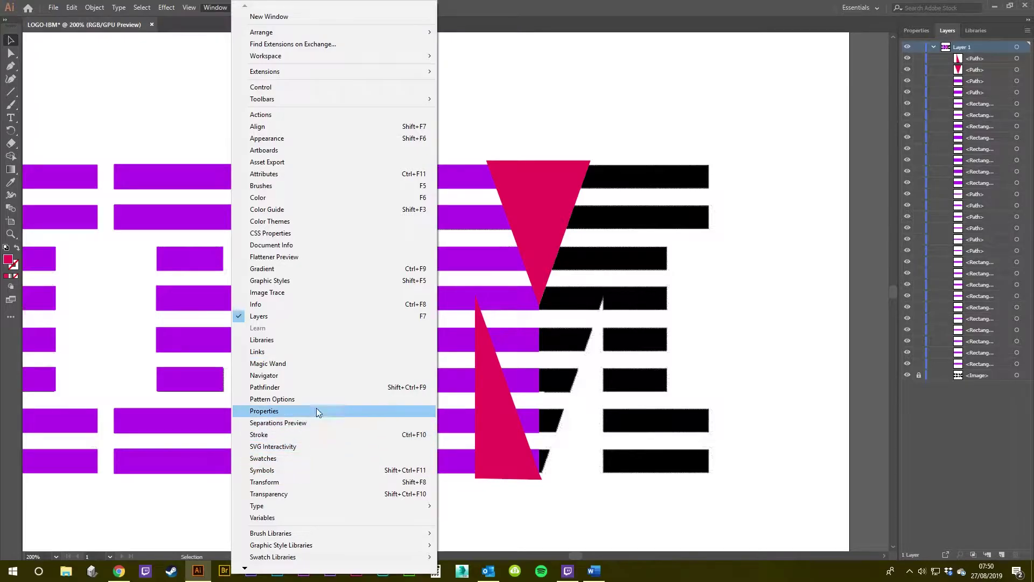
{"action": "left_click", "coordinate": [317, 386]}
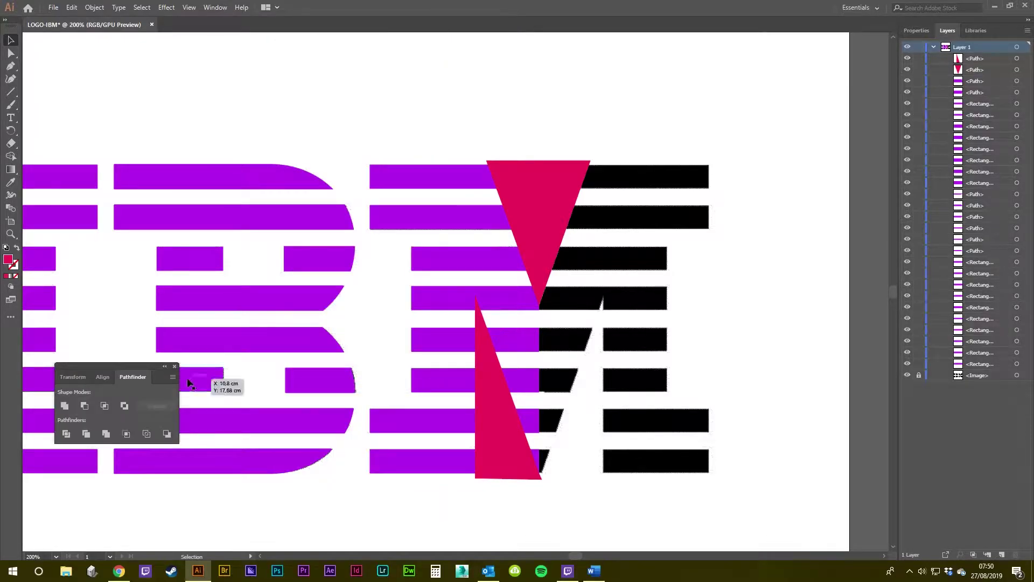
{"action": "left_click_drag", "start_coordinate": [131, 365], "coordinate": [189, 365]}
{"action": "left_click_drag", "start_coordinate": [659, 396], "coordinate": [939, 400]}
{"action": "left_click", "coordinate": [221, 7]}
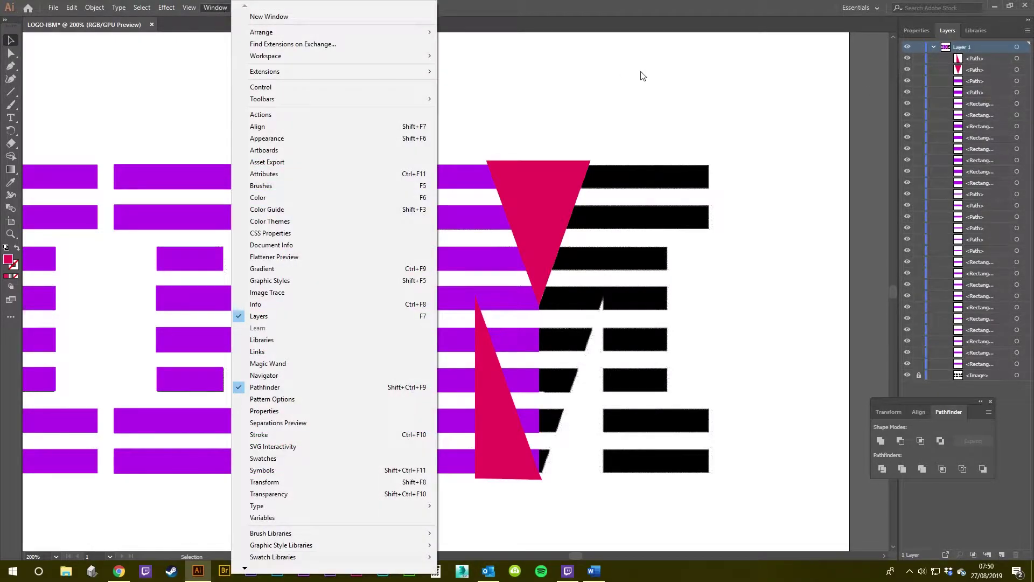
{"action": "left_click", "coordinate": [643, 76]}
{"action": "left_click_drag", "start_coordinate": [917, 403], "coordinate": [918, 397]}
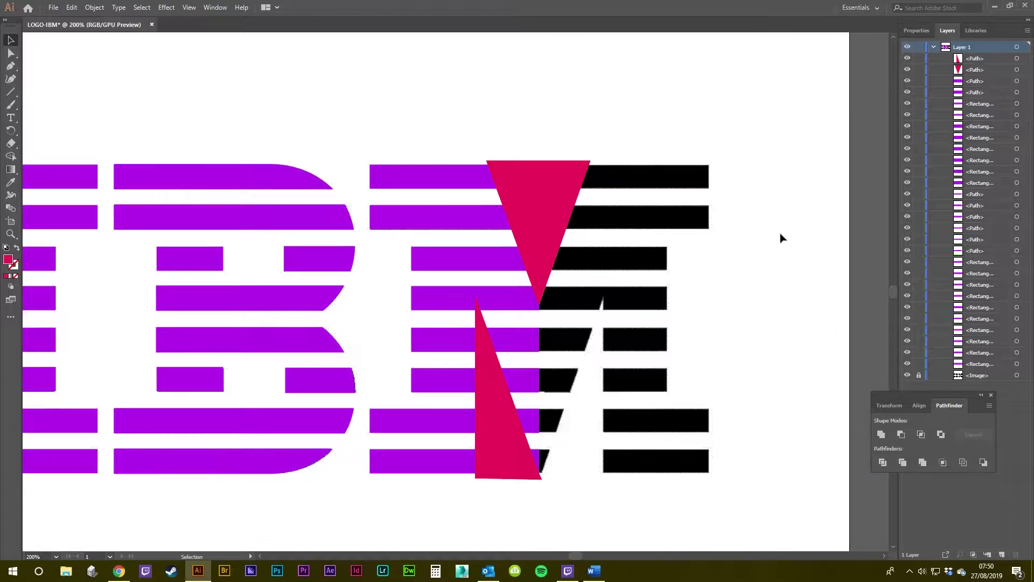
{"action": "left_click_drag", "start_coordinate": [519, 177], "coordinate": [621, 114]}
{"action": "key", "text": "ctrl+z"}
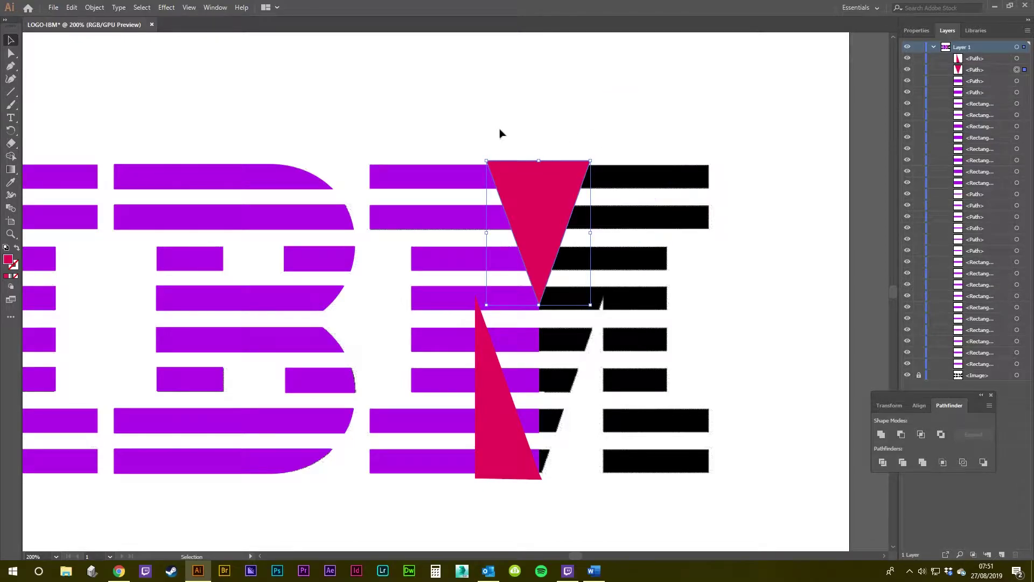
{"action": "scroll", "coordinate": [497, 129], "scroll_direction": "up", "scroll_amount": 1, "text": "alt"}
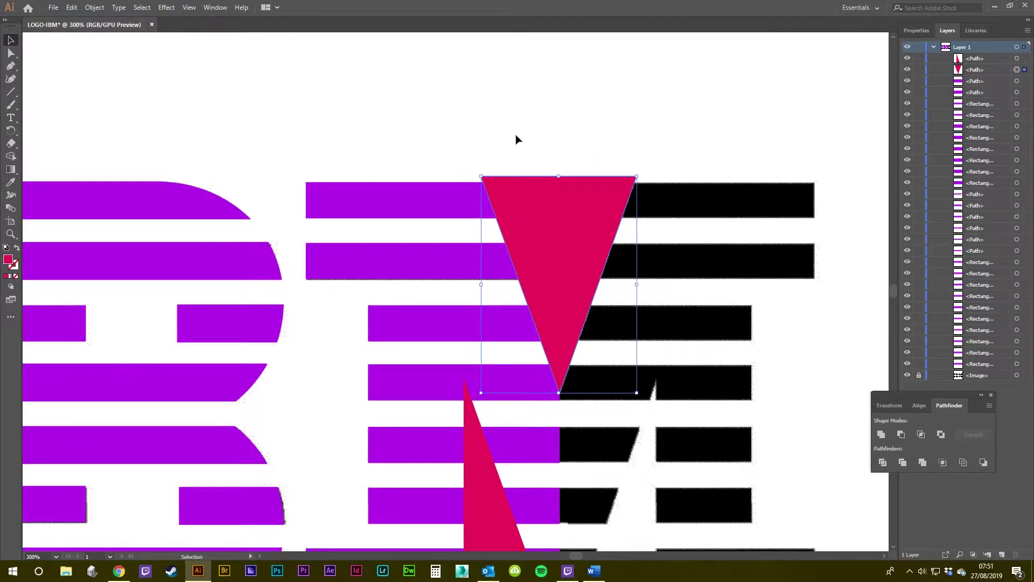
{"action": "left_click_drag", "start_coordinate": [544, 210], "coordinate": [628, 141]}
{"action": "key", "text": "ctrl+z"}
{"action": "key", "text": "a"}
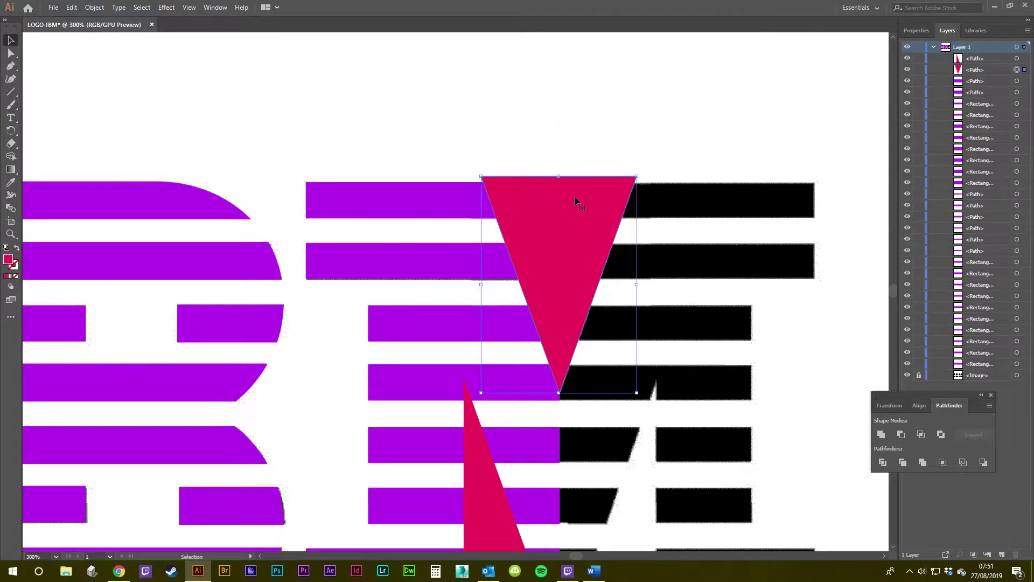
{"action": "key", "text": "v"}
{"action": "left_click", "coordinate": [607, 137]}
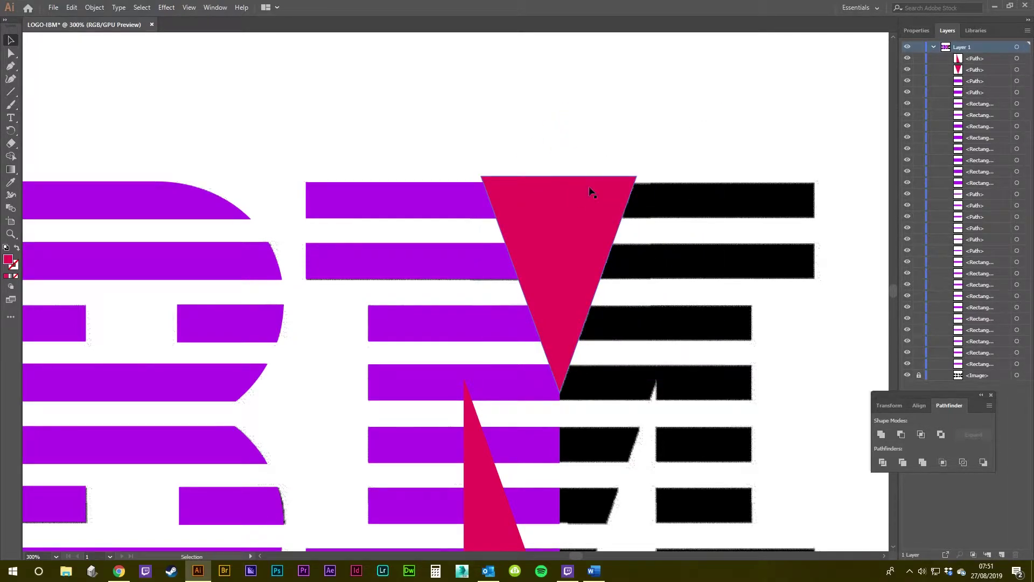
Subtract the pink V-notch triangle from the M's top left bar with Pathfinder Minus Front and inspect the diagonal cut
{"action": "left_click", "coordinate": [543, 224]}
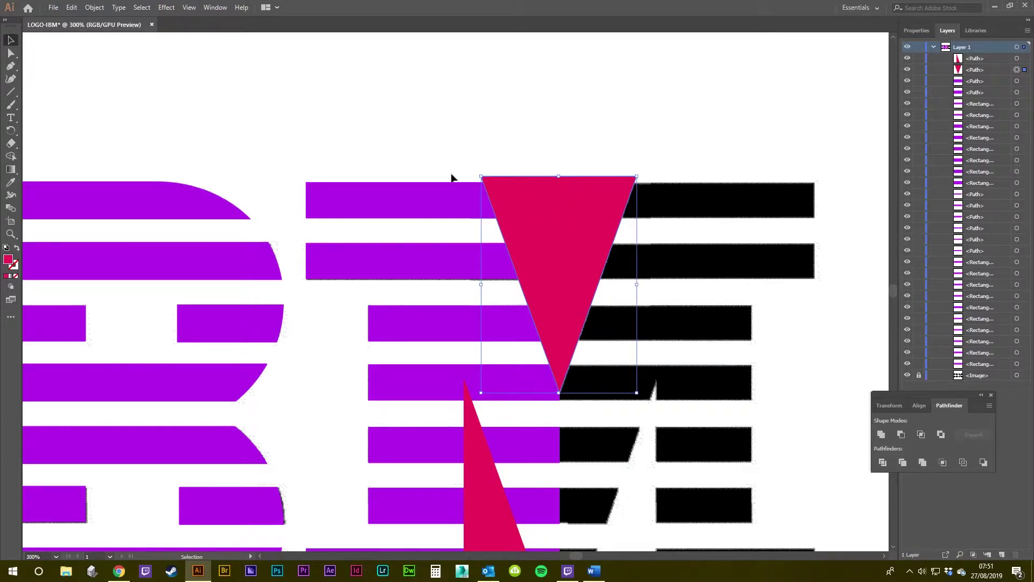
{"action": "left_click", "coordinate": [442, 191], "text": "shift"}
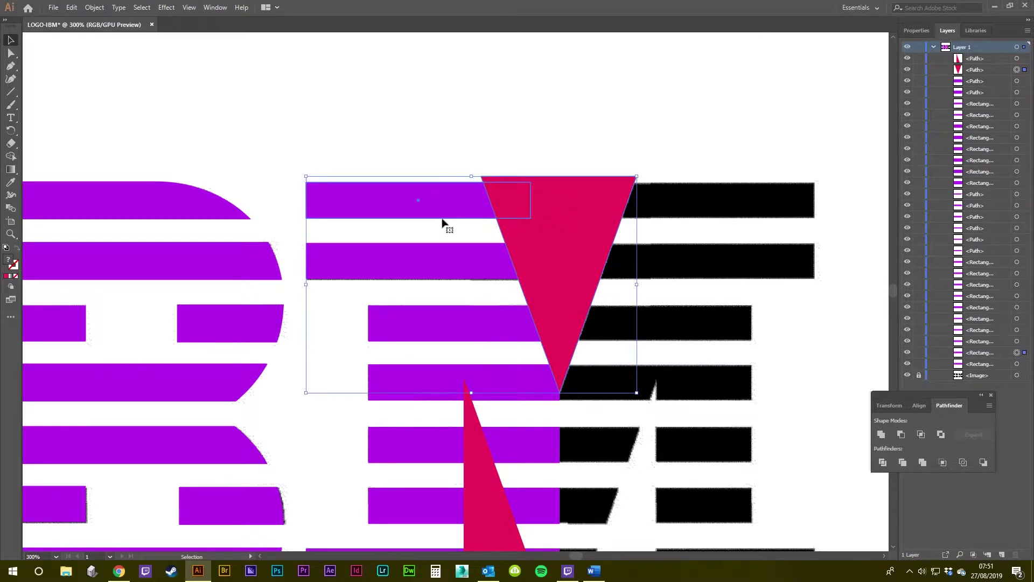
{"action": "left_click", "coordinate": [902, 436]}
{"action": "left_click", "coordinate": [561, 191]}
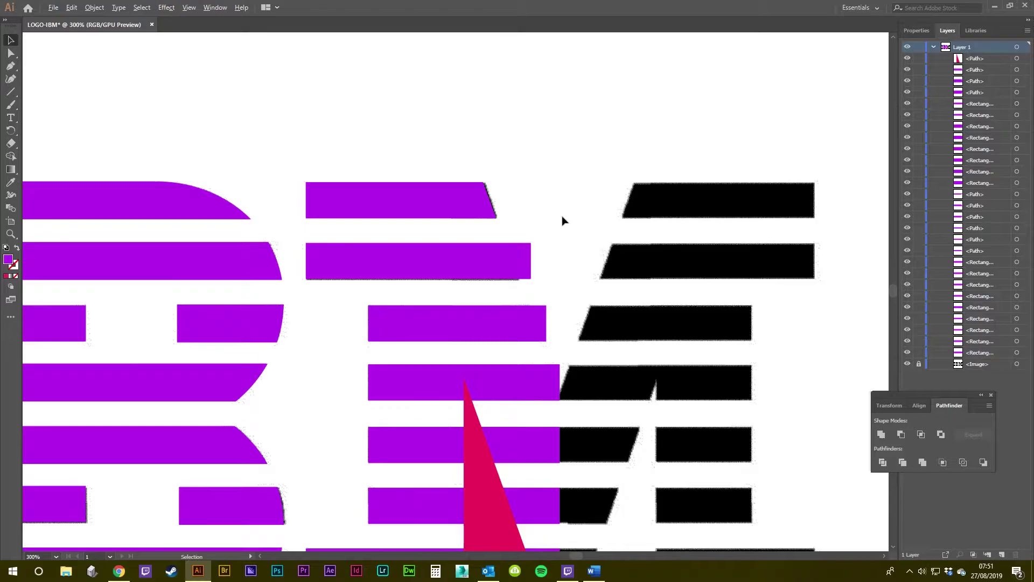
{"action": "left_click_drag", "start_coordinate": [564, 202], "coordinate": [583, 178]}
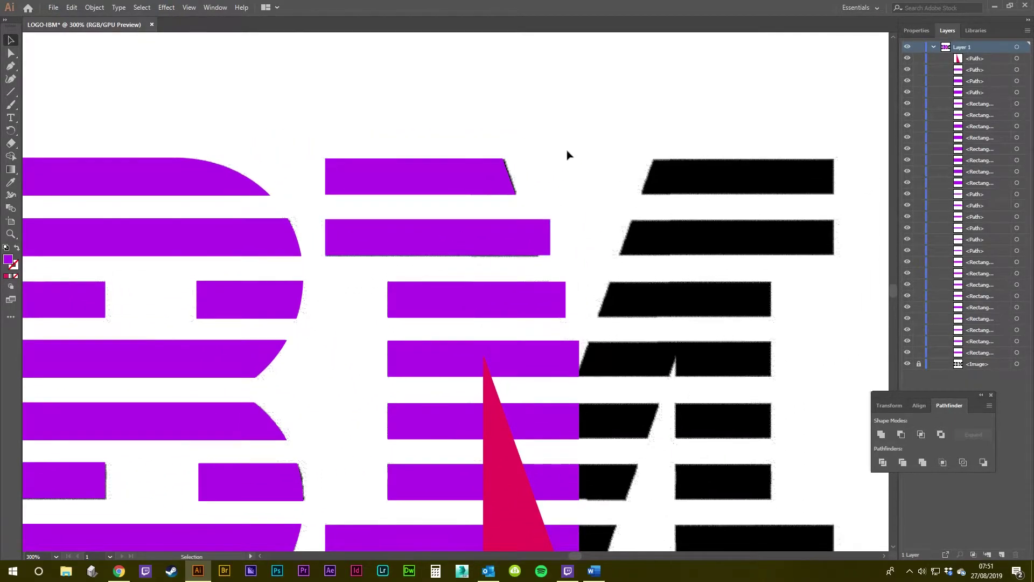
{"action": "scroll", "coordinate": [508, 162], "scroll_direction": "up", "scroll_amount": 2}
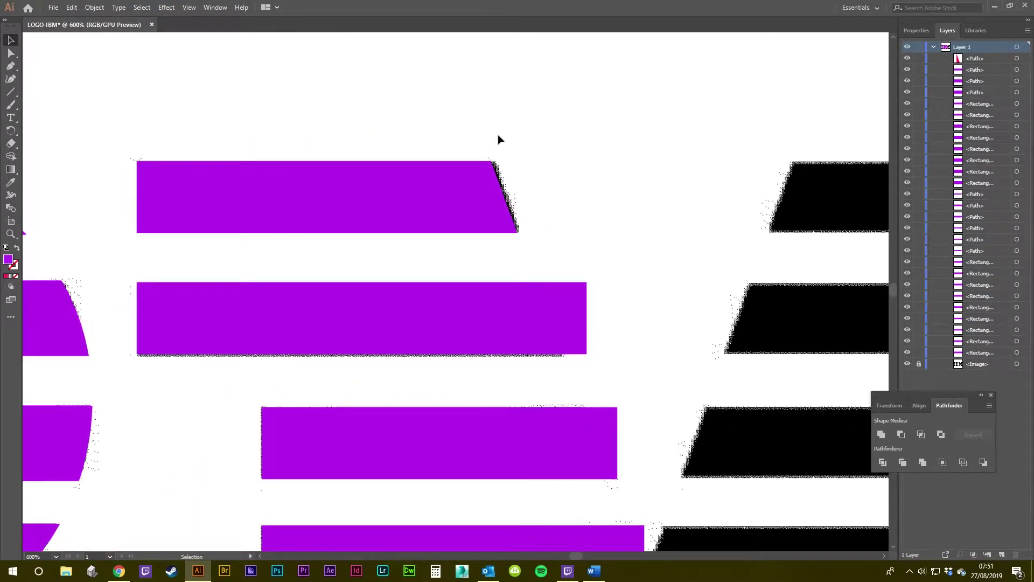
Paste the pink V-notch triangle back in place and subtract it from the M's second left bar with Pathfinder Minus Front
{"action": "scroll", "coordinate": [466, 201], "scroll_direction": "down", "scroll_amount": 5}
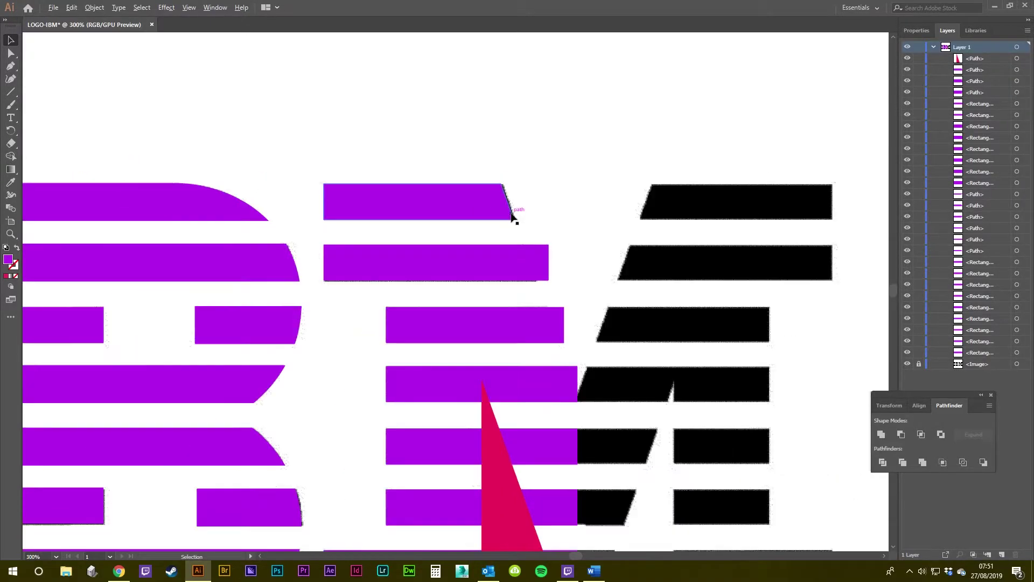
{"action": "scroll", "coordinate": [575, 210], "scroll_direction": "up", "scroll_amount": 1}
{"action": "scroll", "coordinate": [575, 208], "scroll_direction": "down", "scroll_amount": 2}
{"action": "scroll", "coordinate": [574, 204], "scroll_direction": "up", "scroll_amount": 2}
{"action": "scroll", "coordinate": [574, 204], "scroll_direction": "up", "scroll_amount": 2}
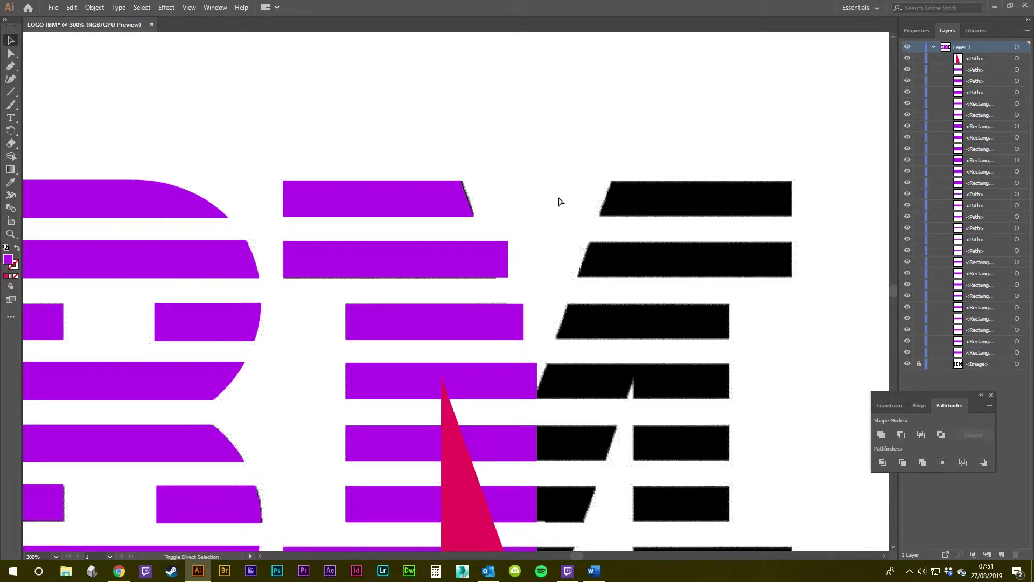
{"action": "key", "text": "ctrl+v"}
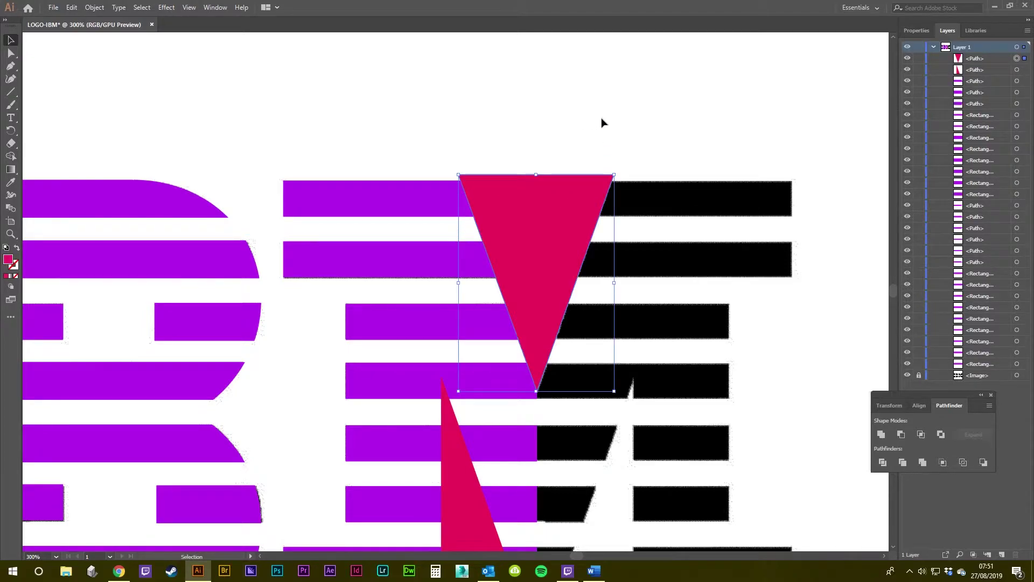
{"action": "left_click", "coordinate": [434, 251], "text": "shift"}
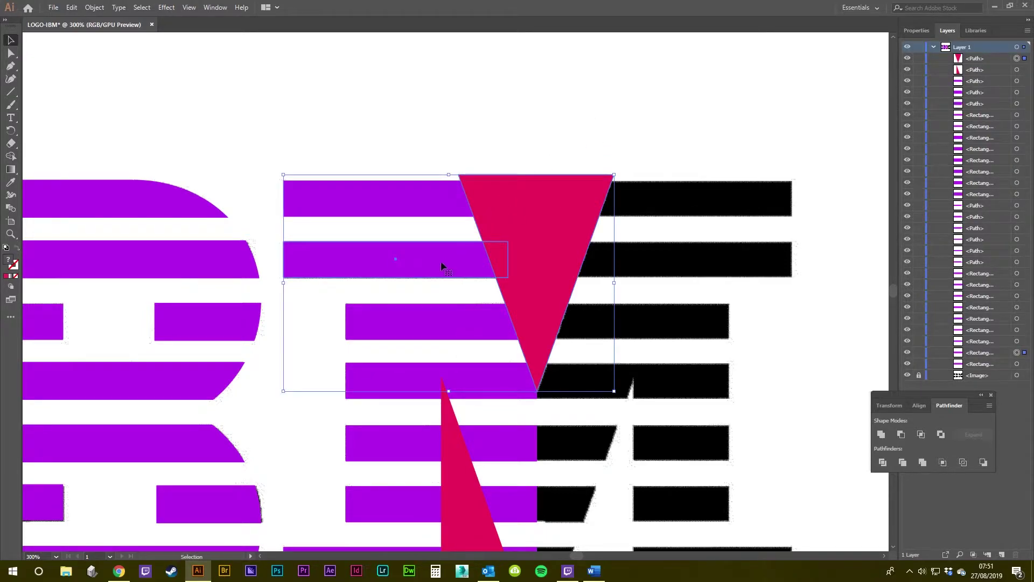
{"action": "left_click", "coordinate": [901, 434]}
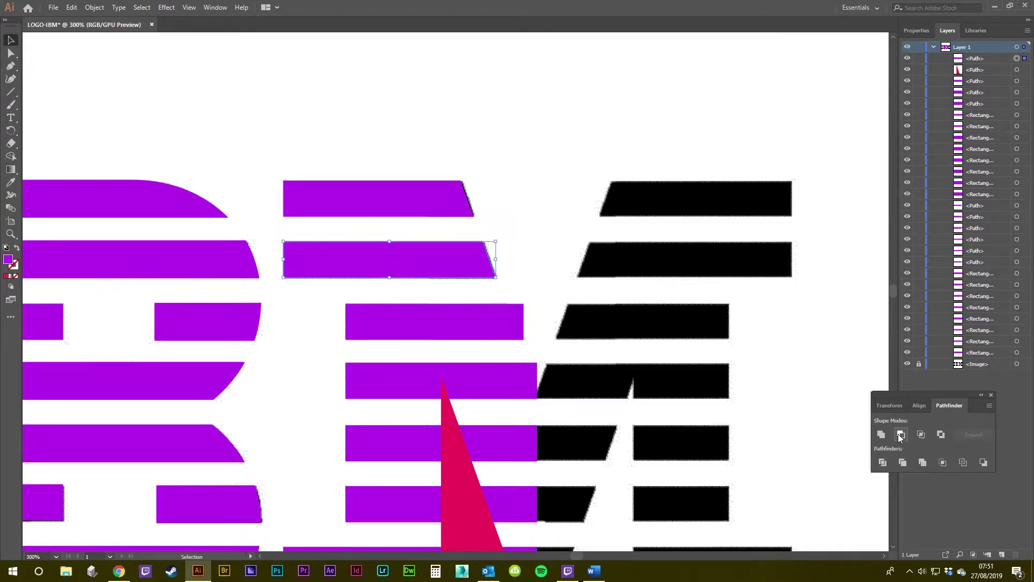
Subtract fresh in-place copies of the V-notch triangle from the M's third and fourth left bars with Minus Front
{"action": "key", "text": "ctrl+z"}
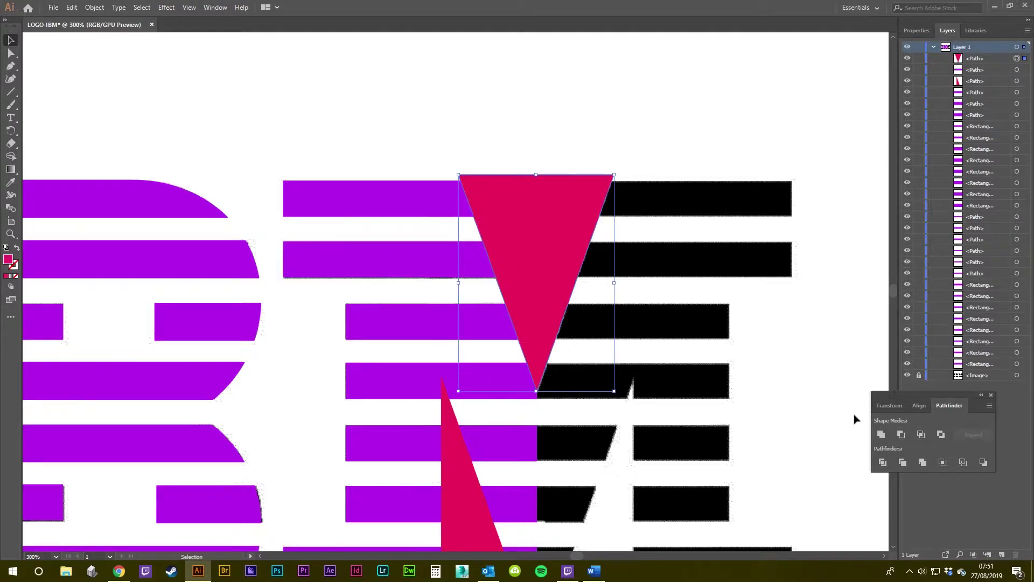
{"action": "left_click", "coordinate": [443, 314], "text": "shift"}
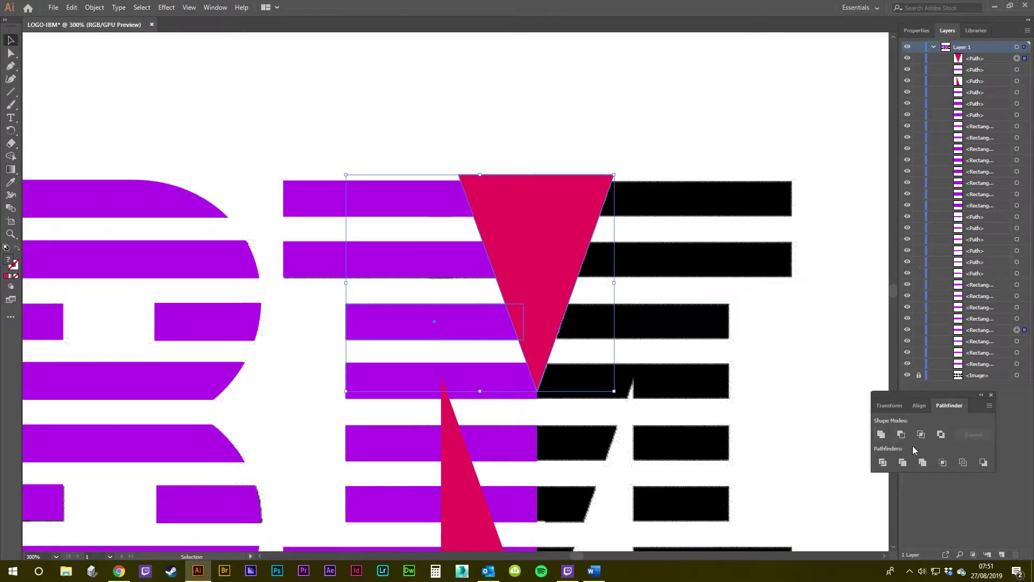
{"action": "left_click", "coordinate": [901, 433]}
{"action": "left_click_drag", "start_coordinate": [805, 372], "coordinate": [793, 316]}
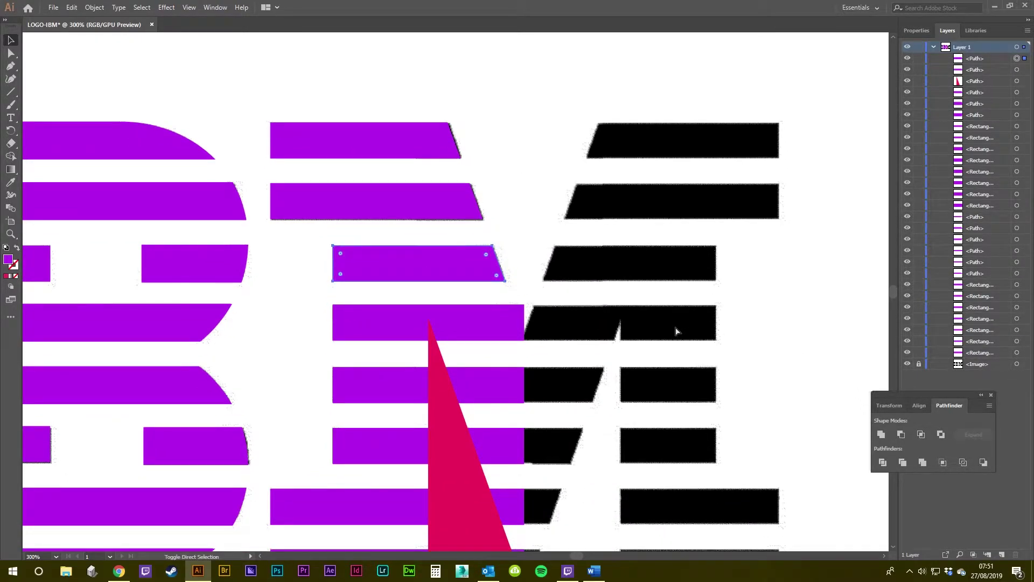
{"action": "key", "text": "ctrl+f"}
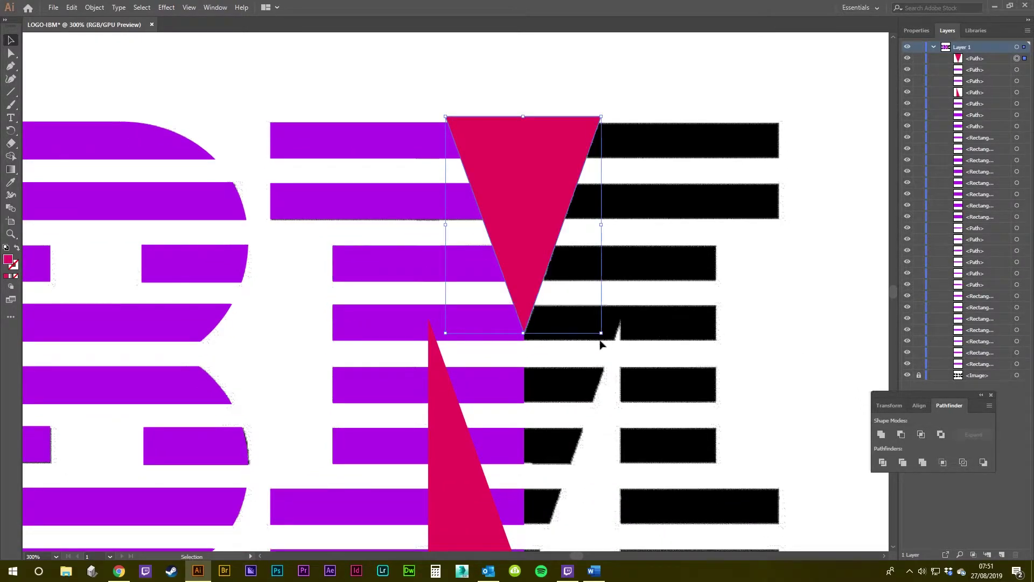
{"action": "left_click", "coordinate": [486, 322], "text": "shift"}
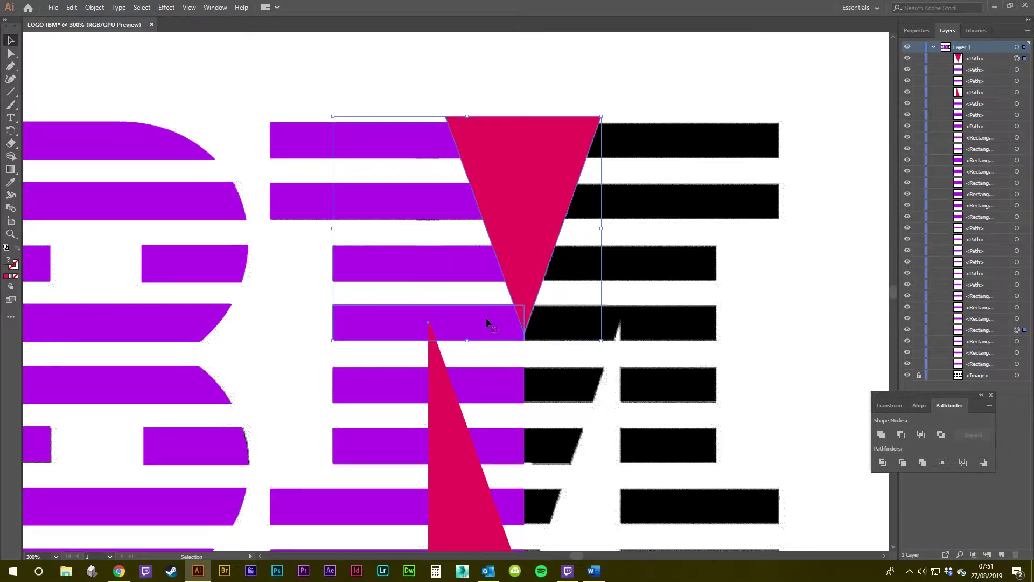
{"action": "left_click", "coordinate": [901, 435]}
Select the pink inner-leg triangle on the M and move its path above all other objects in Layer 1
{"action": "scroll", "coordinate": [807, 312], "scroll_direction": "down", "scroll_amount": 3}
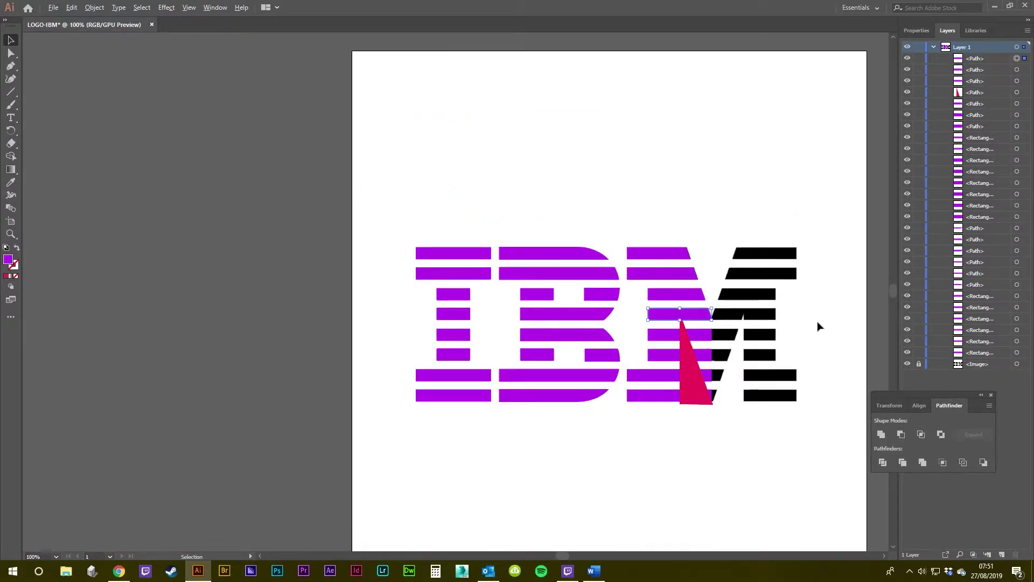
{"action": "scroll", "coordinate": [792, 329], "scroll_direction": "up", "scroll_amount": 3}
{"action": "left_click_drag", "start_coordinate": [775, 377], "coordinate": [753, 328]}
{"action": "left_click", "coordinate": [749, 327]}
{"action": "left_click", "coordinate": [444, 267]}
{"action": "left_click_drag", "start_coordinate": [490, 324], "coordinate": [623, 358]}
{"action": "left_click", "coordinate": [562, 293]}
{"action": "left_click", "coordinate": [571, 294]}
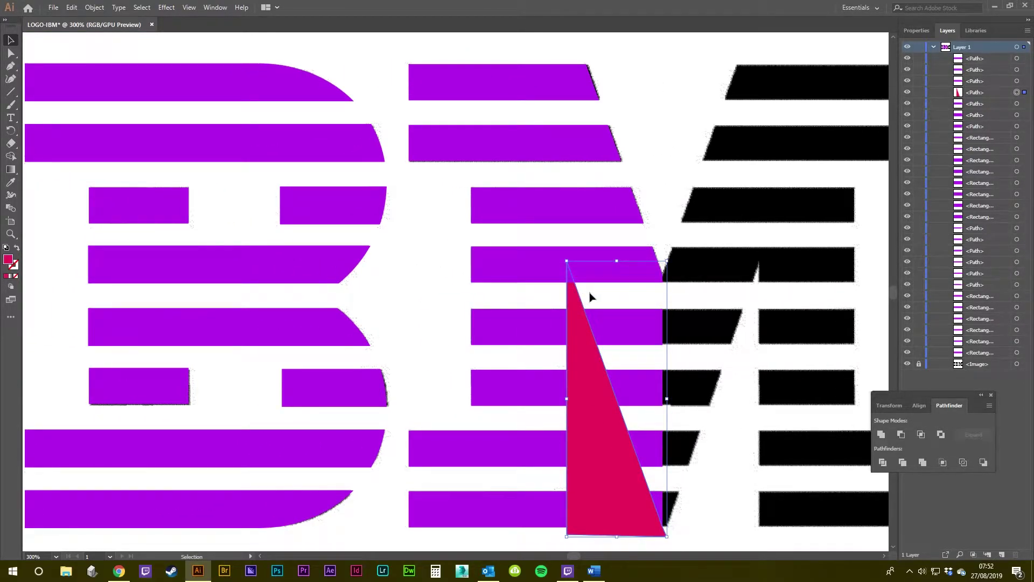
{"action": "left_click", "coordinate": [970, 94]}
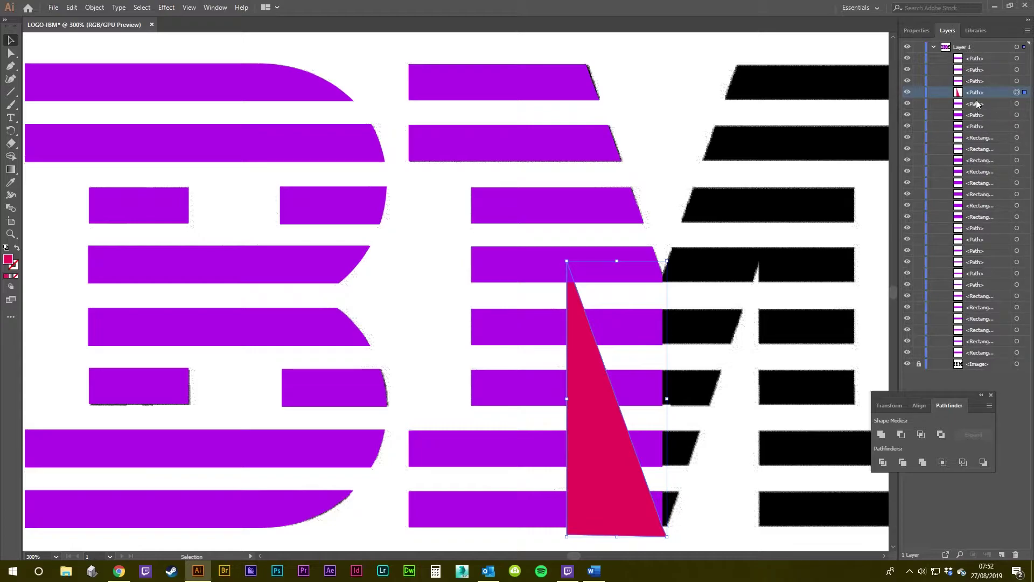
{"action": "left_click_drag", "start_coordinate": [974, 95], "coordinate": [988, 56]}
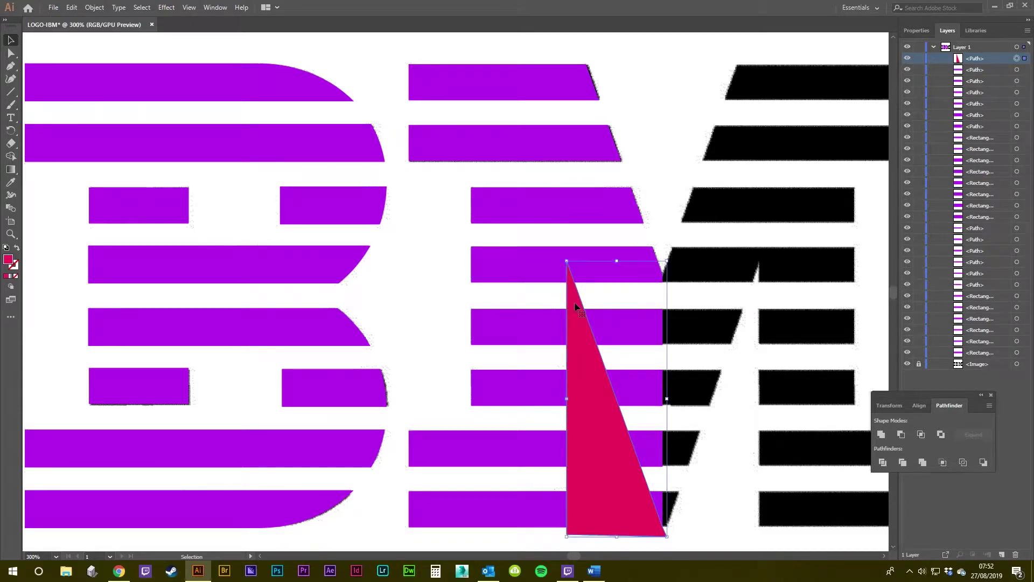
Try to subtract the inner-leg triangle from the M's fourth left bar with Minus Front
{"action": "left_click_drag", "start_coordinate": [685, 328], "coordinate": [597, 281]}
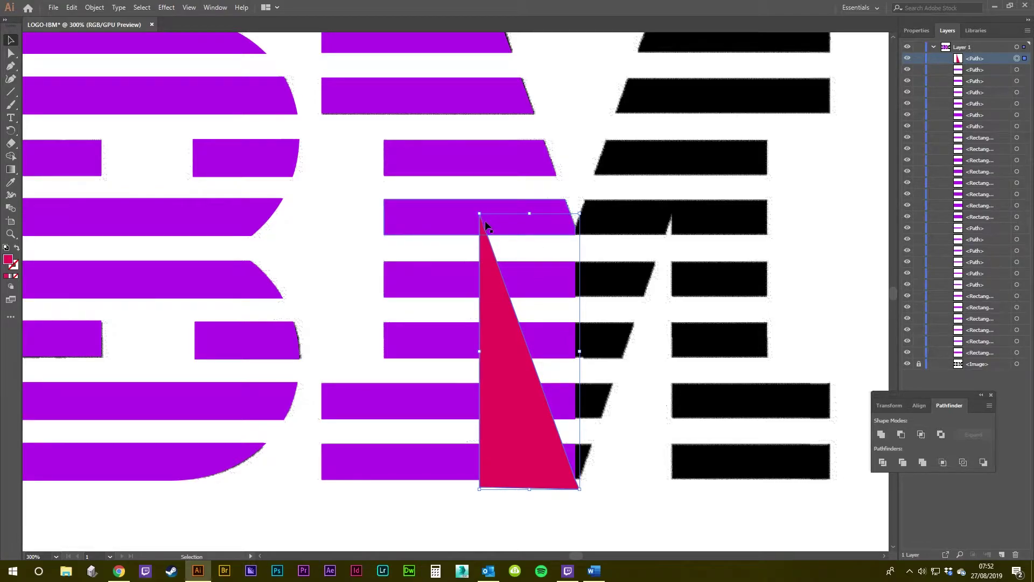
{"action": "left_click", "coordinate": [546, 233], "text": "shift"}
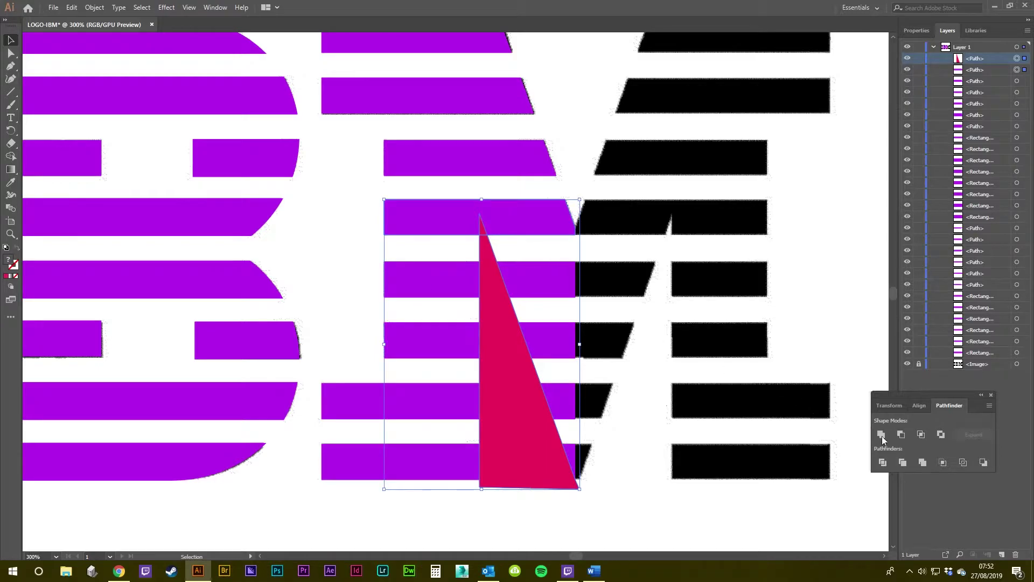
{"action": "left_click", "coordinate": [903, 435]}
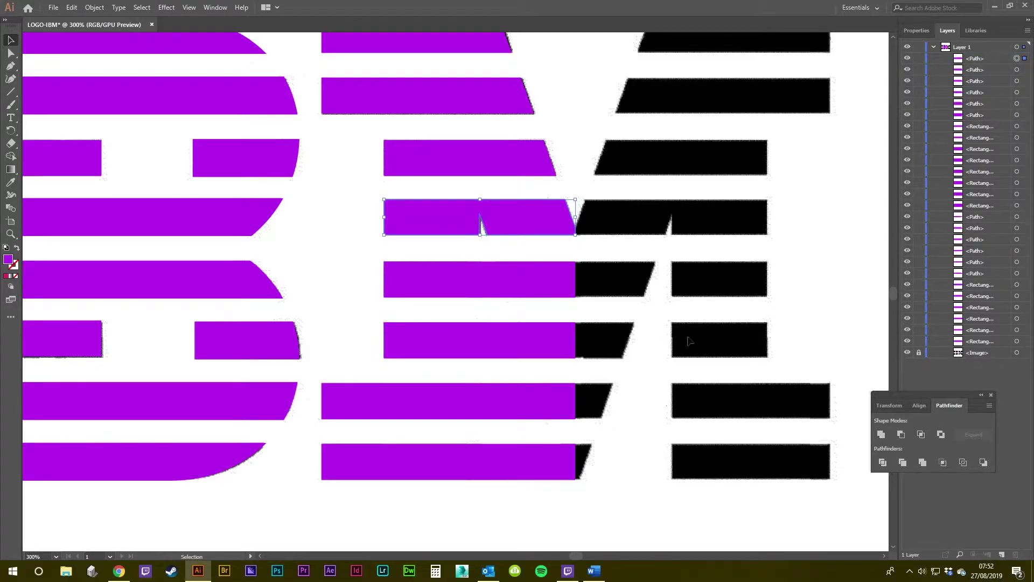
{"action": "key", "text": "ctrl+z"}
Reselect the inner-leg triangle and subtract it from the M's fourth left bar with Pathfinder Minus Front
{"action": "key", "text": "a"}
{"action": "left_click", "coordinate": [493, 263]}
{"action": "key", "text": "v"}
{"action": "left_click", "coordinate": [555, 231], "text": "shift"}
{"action": "left_click", "coordinate": [905, 434]}
Subtract in-place copies of the inner-leg triangle from the M's fifth and sixth left bars with Minus Front
{"action": "key", "text": "ctrl+f"}
{"action": "left_click", "coordinate": [539, 280], "text": "shift"}
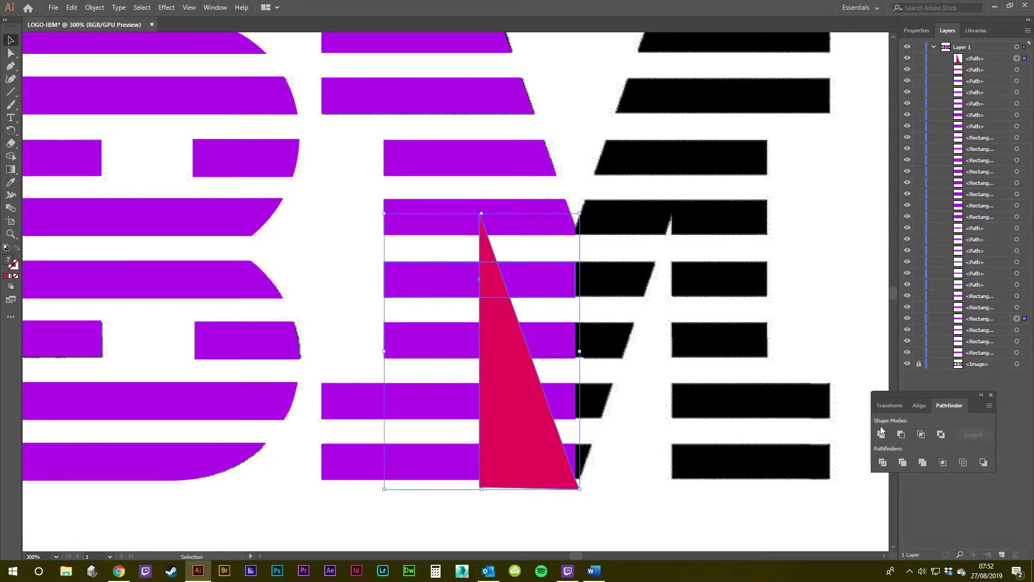
{"action": "left_click", "coordinate": [904, 434]}
{"action": "key", "text": "ctrl+f"}
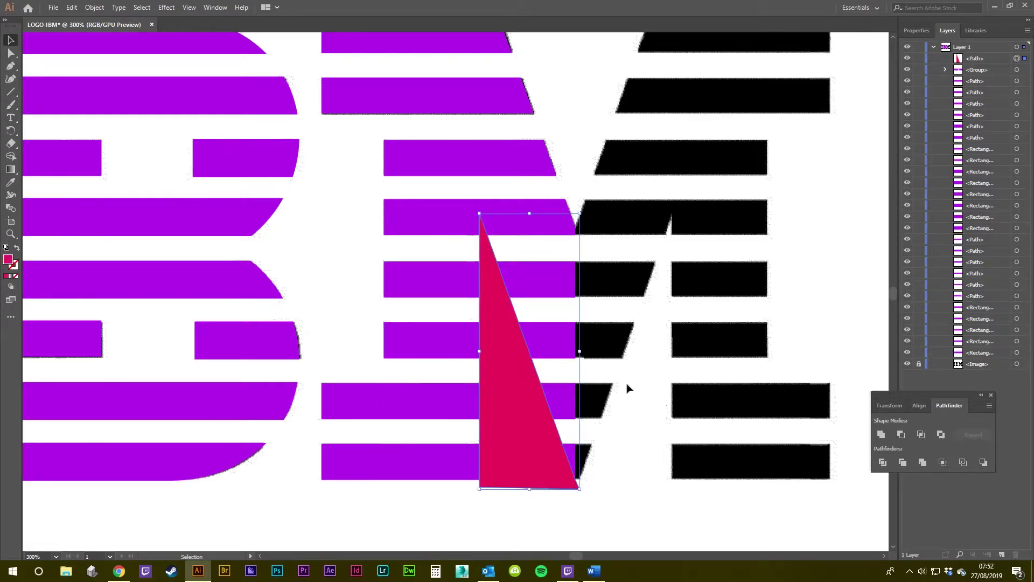
{"action": "left_click", "coordinate": [555, 338], "text": "shift"}
{"action": "left_click", "coordinate": [902, 435]}
Subtract in-place copies of the inner-leg triangle from the M's seventh and eighth left bars, and clear the selection
{"action": "key", "text": "ctrl+f"}
{"action": "left_click", "coordinate": [561, 402], "text": "shift"}
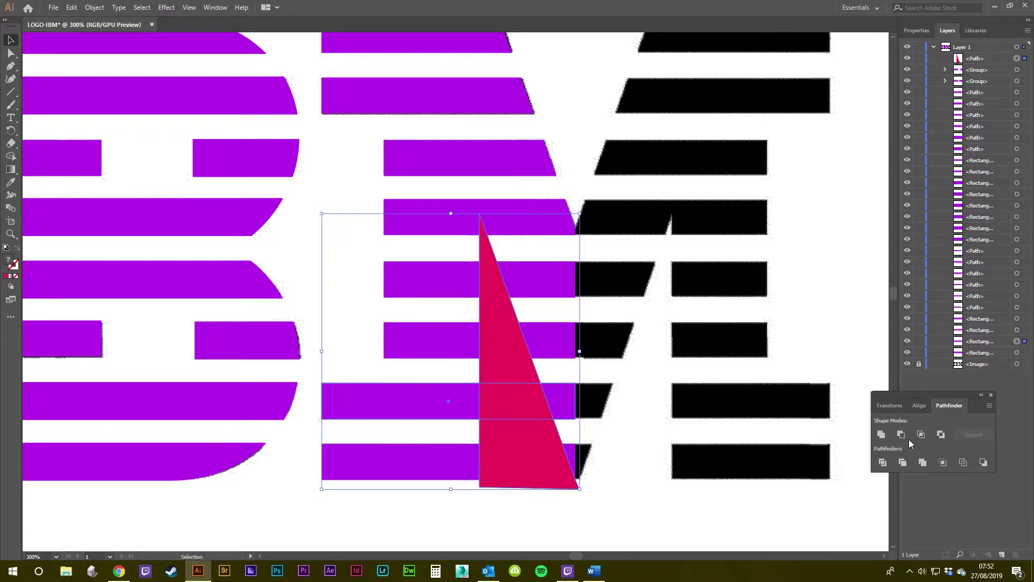
{"action": "left_click", "coordinate": [899, 435]}
{"action": "key", "text": "ctrl+f"}
{"action": "left_click", "coordinate": [571, 462], "text": "shift"}
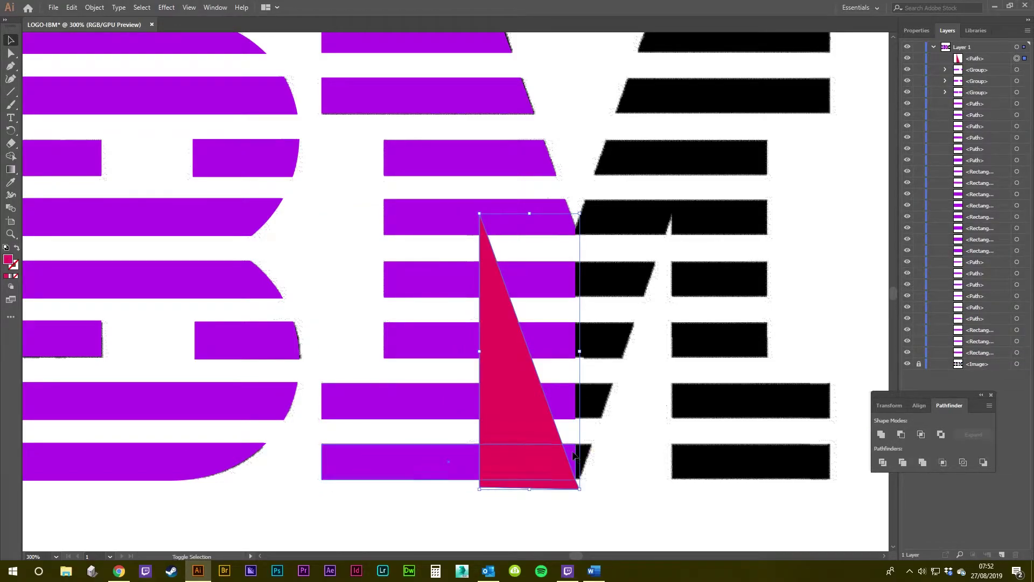
{"action": "left_click", "coordinate": [902, 435]}
{"action": "left_click", "coordinate": [714, 508]}
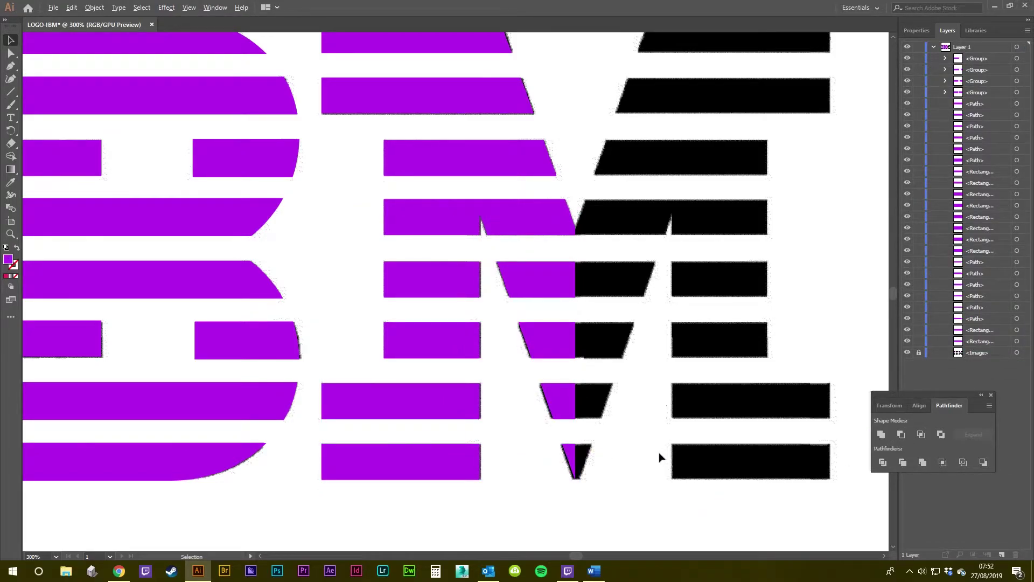
Examine the diagonal cuts and bar edges of the M's left half against the black reference image
{"action": "scroll", "coordinate": [658, 452], "scroll_direction": "down", "scroll_amount": 2}
{"action": "left_click_drag", "start_coordinate": [726, 441], "coordinate": [630, 391]}
{"action": "scroll", "coordinate": [605, 386], "scroll_direction": "up", "scroll_amount": 1}
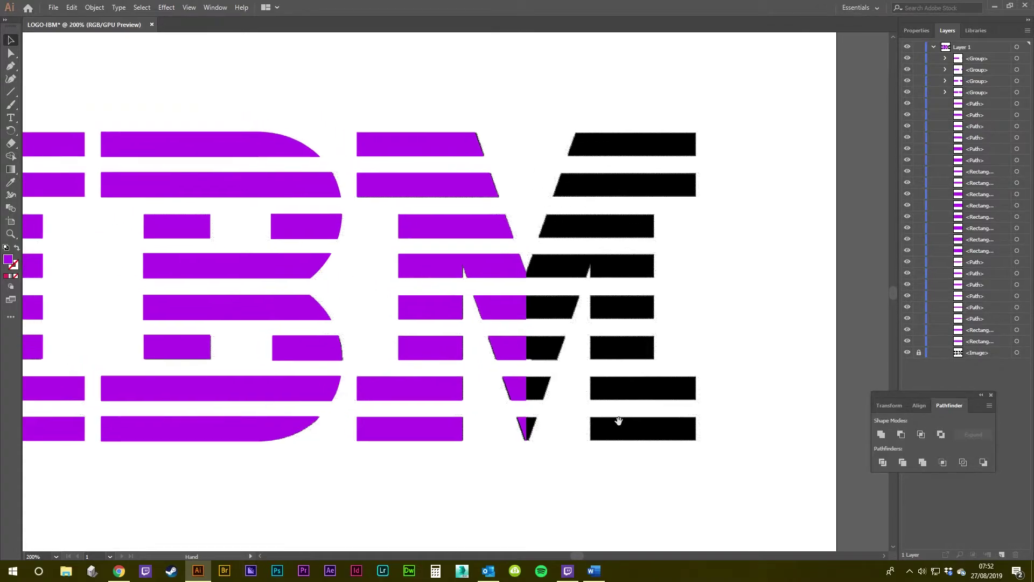
{"action": "scroll", "coordinate": [436, 400], "scroll_direction": "up", "scroll_amount": 2}
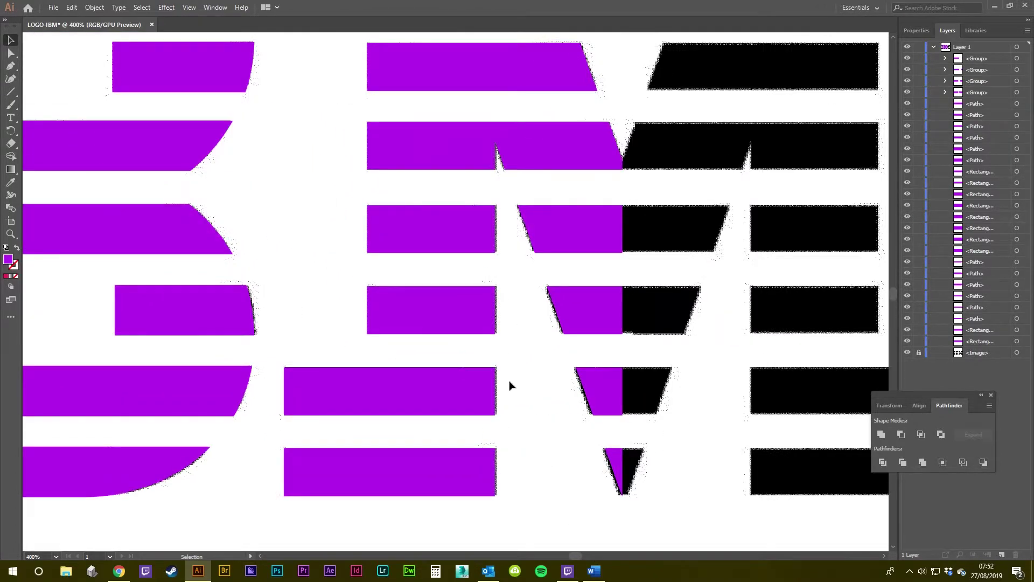
{"action": "scroll", "coordinate": [523, 390], "scroll_direction": "down", "scroll_amount": 2}
{"action": "scroll", "coordinate": [565, 423], "scroll_direction": "up", "scroll_amount": 3}
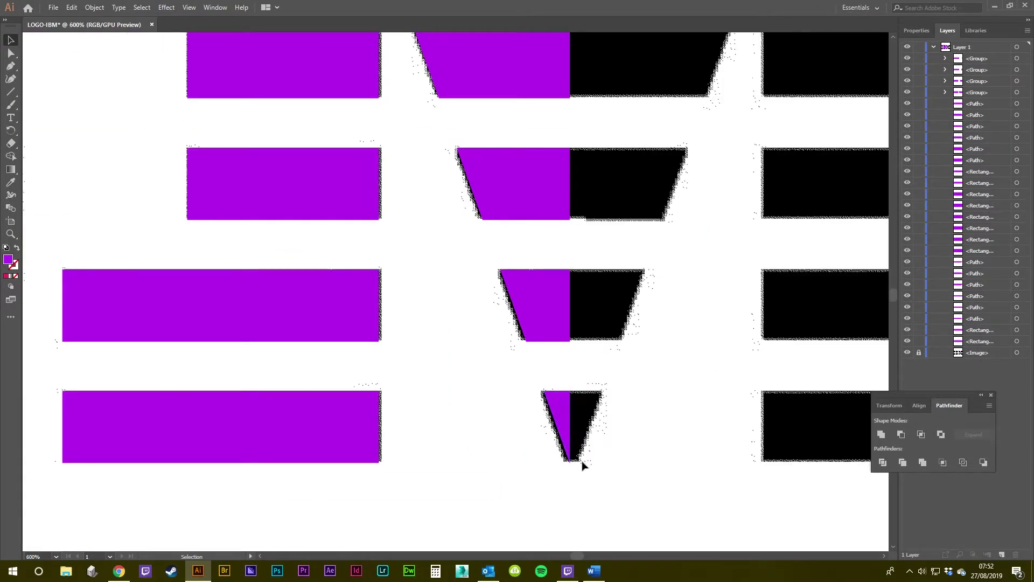
{"action": "scroll", "coordinate": [607, 404], "scroll_direction": "down", "scroll_amount": 2}
{"action": "scroll", "coordinate": [629, 245], "scroll_direction": "up", "scroll_amount": 4}
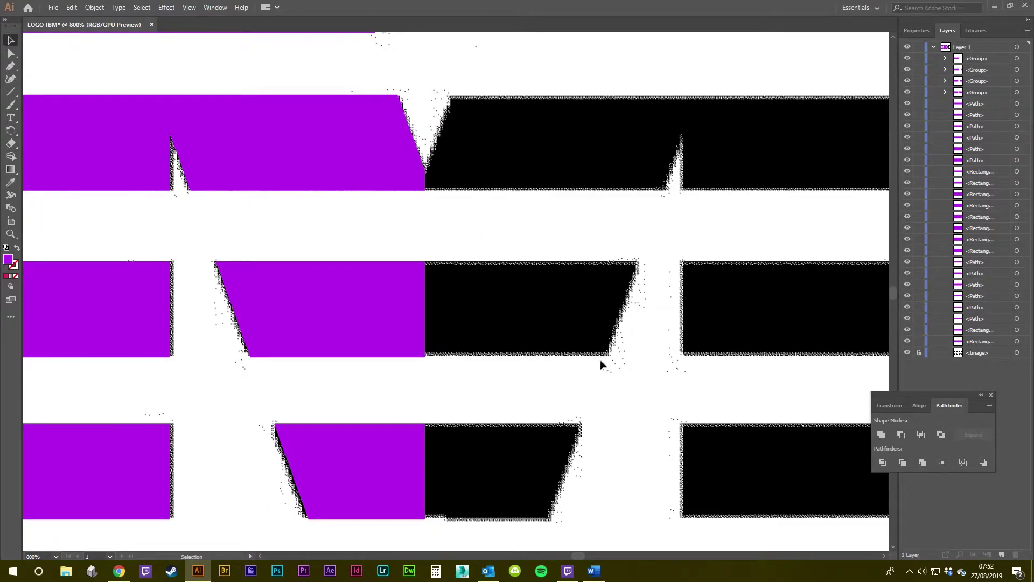
{"action": "left_click_drag", "start_coordinate": [555, 458], "coordinate": [715, 231]}
{"action": "scroll", "coordinate": [563, 222], "scroll_direction": "up", "scroll_amount": 2}
{"action": "scroll", "coordinate": [451, 352], "scroll_direction": "down", "scroll_amount": 7}
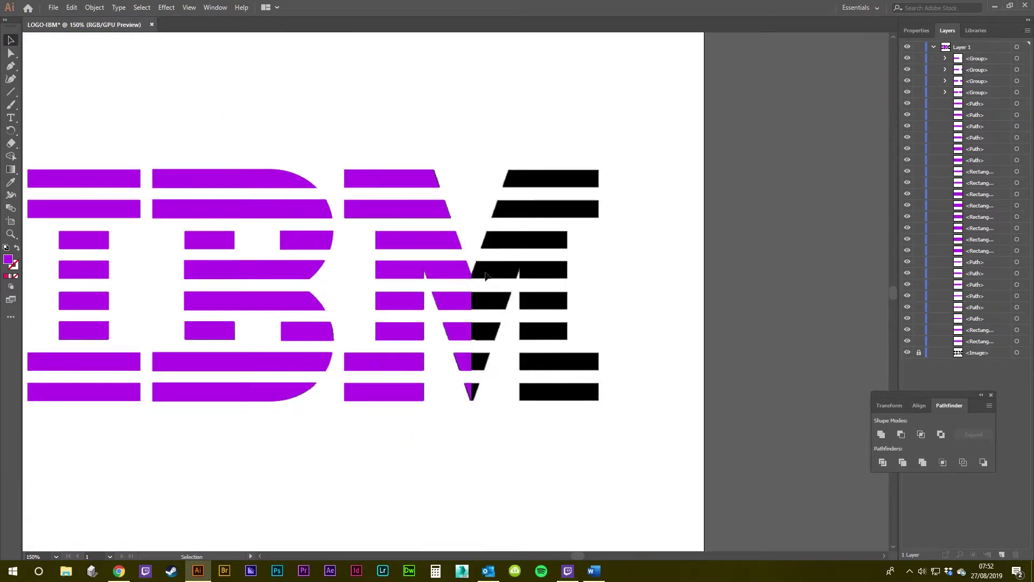
{"action": "scroll", "coordinate": [431, 398], "scroll_direction": "up", "scroll_amount": 2}
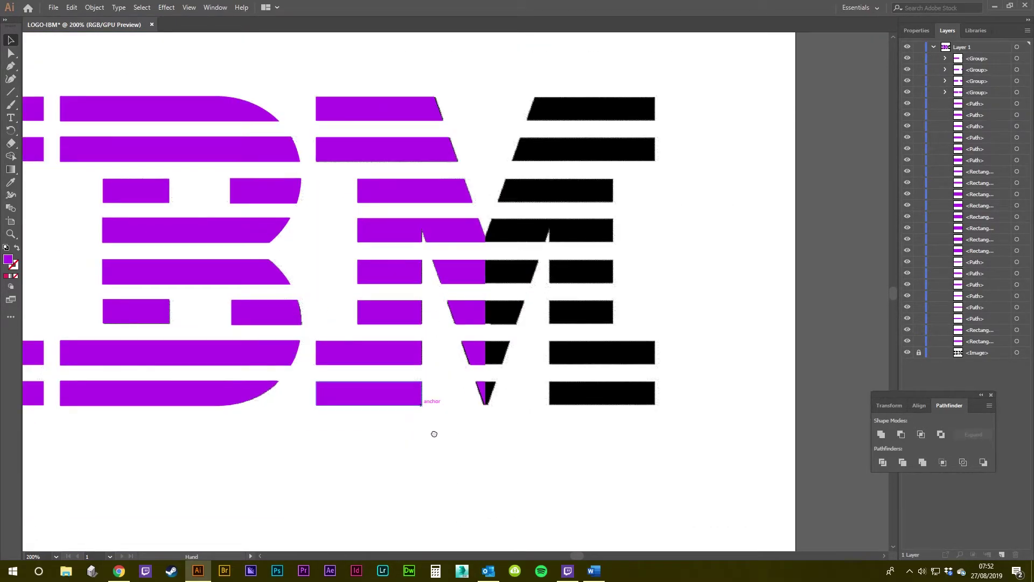
Select all purple pieces of the M's left half and combine them into one group with Pathfinder Unite
{"action": "left_click_drag", "start_coordinate": [618, 78], "coordinate": [639, 108]}
{"action": "left_click_drag", "start_coordinate": [710, 198], "coordinate": [771, 190]}
{"action": "left_click_drag", "start_coordinate": [685, 62], "coordinate": [495, 473]}
{"action": "left_click_drag", "start_coordinate": [613, 242], "coordinate": [820, 242]}
{"action": "key", "text": "ctrl+z"}
{"action": "left_click_drag", "start_coordinate": [722, 230], "coordinate": [762, 233]}
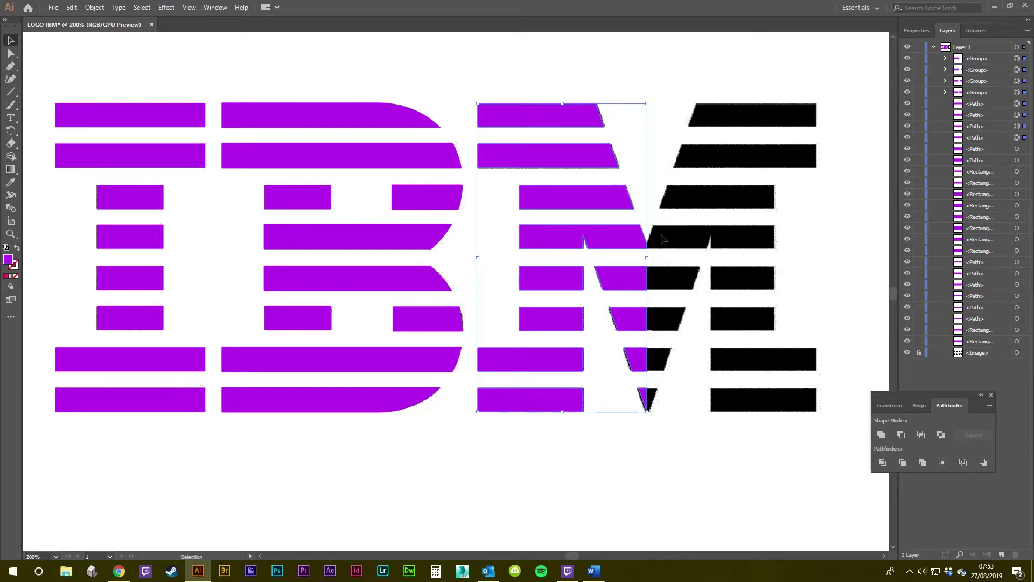
{"action": "left_click", "coordinate": [882, 435]}
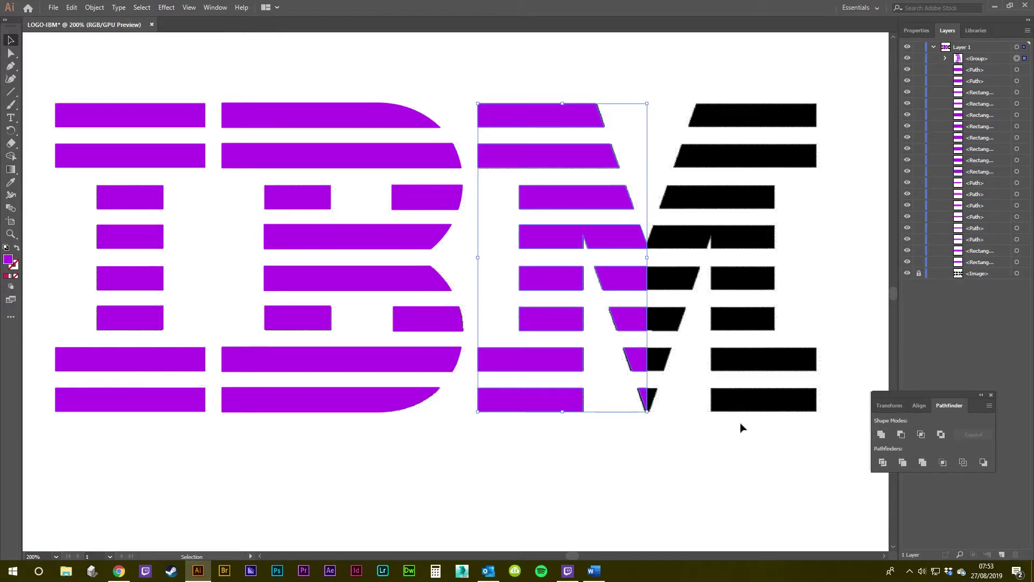
{"action": "left_click_drag", "start_coordinate": [640, 369], "coordinate": [642, 465]}
{"action": "key", "text": "ctrl+z"}
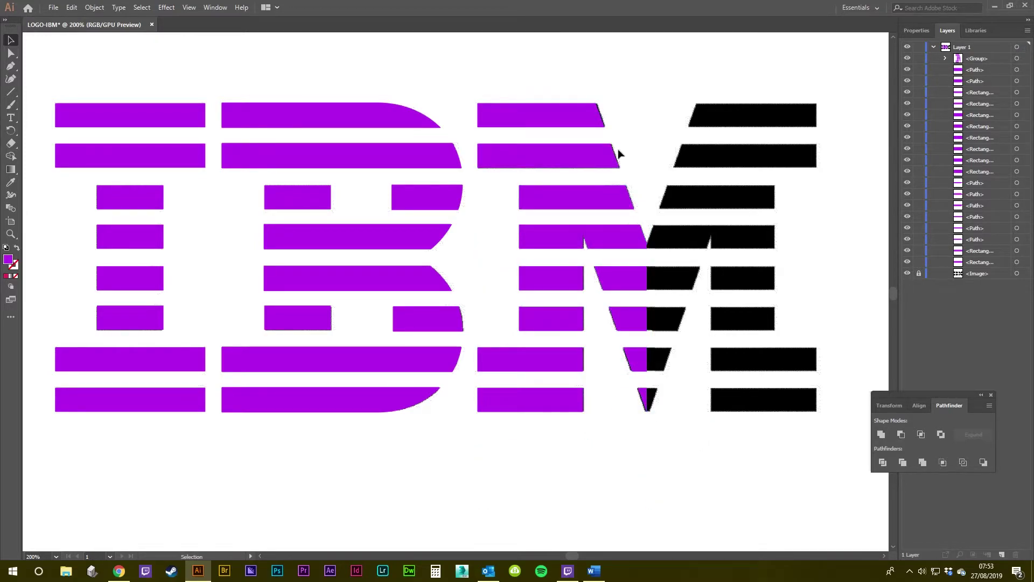
Duplicate the M's united left half to the right and reflect the copy across the vertical axis
{"action": "left_click", "coordinate": [575, 110]}
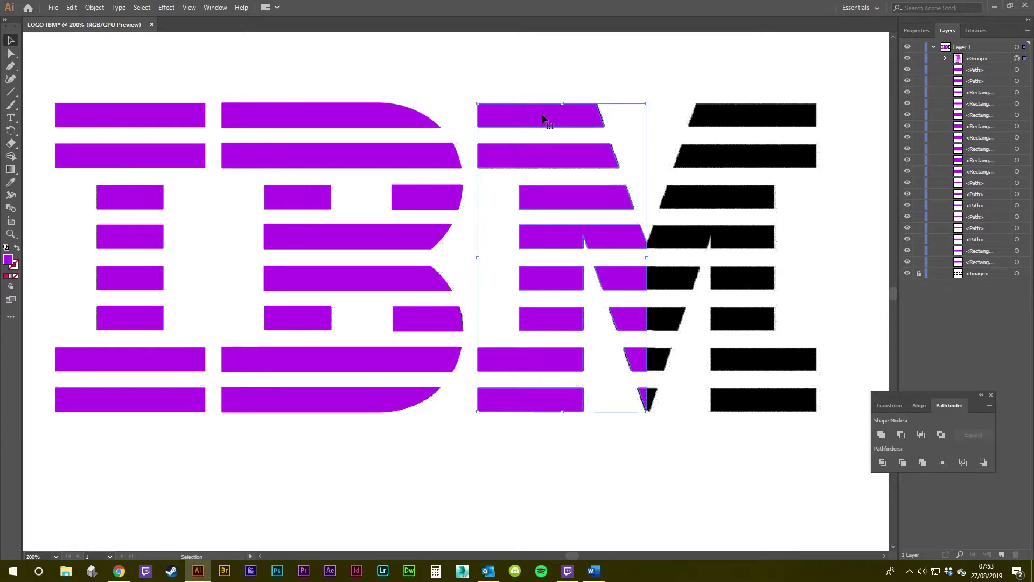
{"action": "left_click_drag", "start_coordinate": [522, 116], "coordinate": [722, 134]}
{"action": "right_click", "coordinate": [738, 116]}
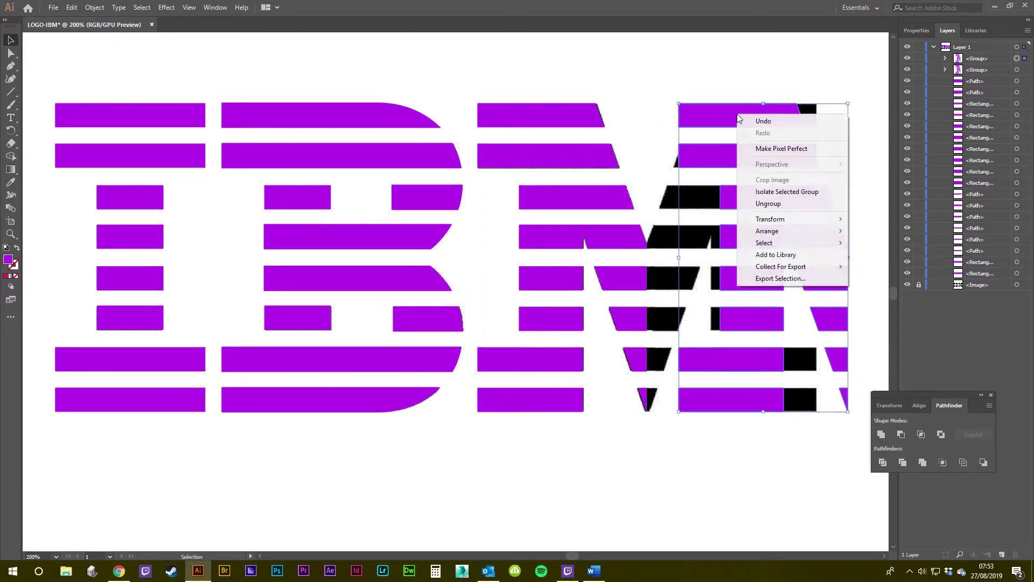
{"action": "mouse_move", "coordinate": [783, 218]}
{"action": "left_click", "coordinate": [898, 253]}
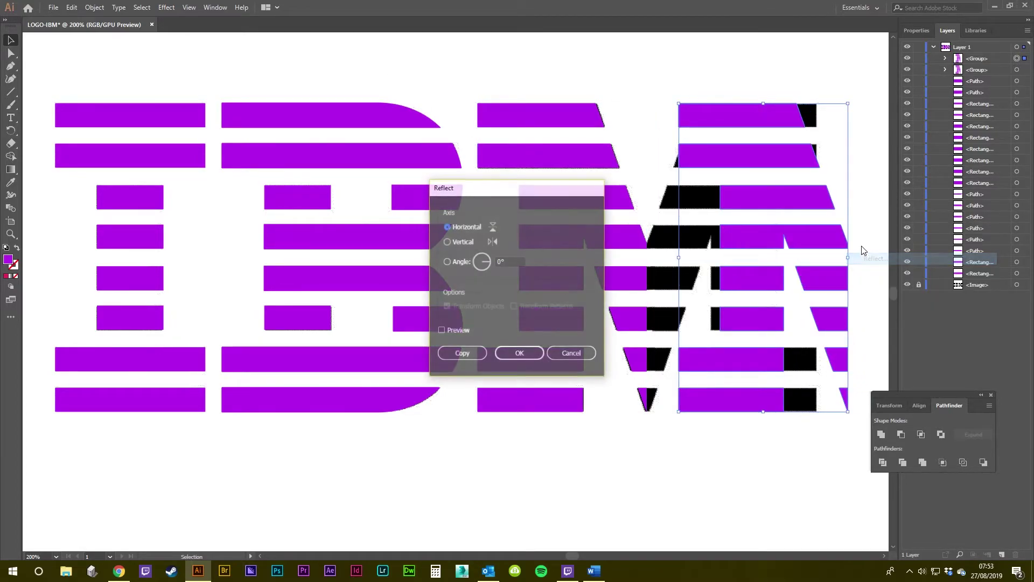
{"action": "left_click", "coordinate": [448, 242]}
{"action": "left_click", "coordinate": [443, 330]}
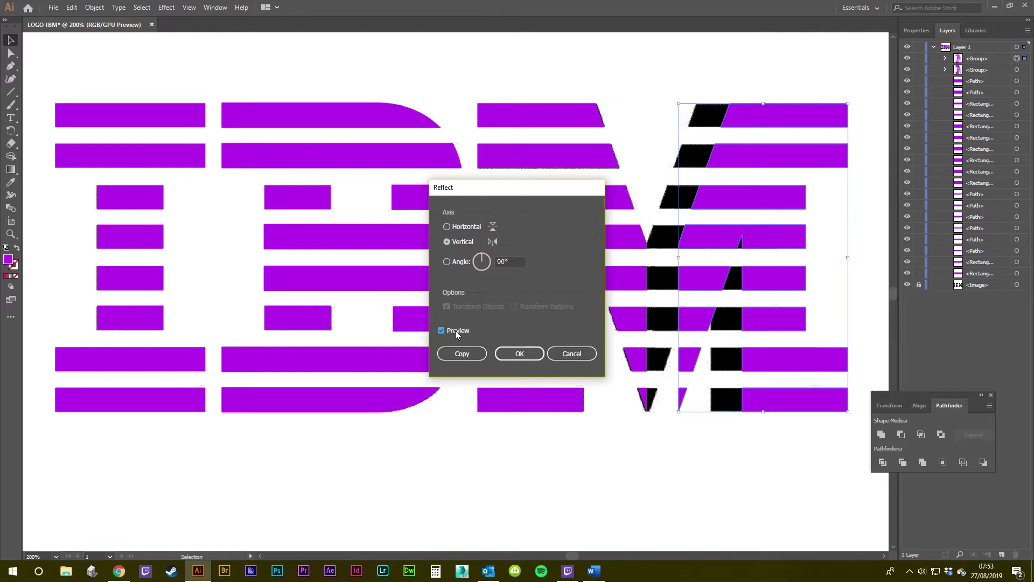
{"action": "left_click", "coordinate": [442, 330]}
{"action": "left_click", "coordinate": [520, 354]}
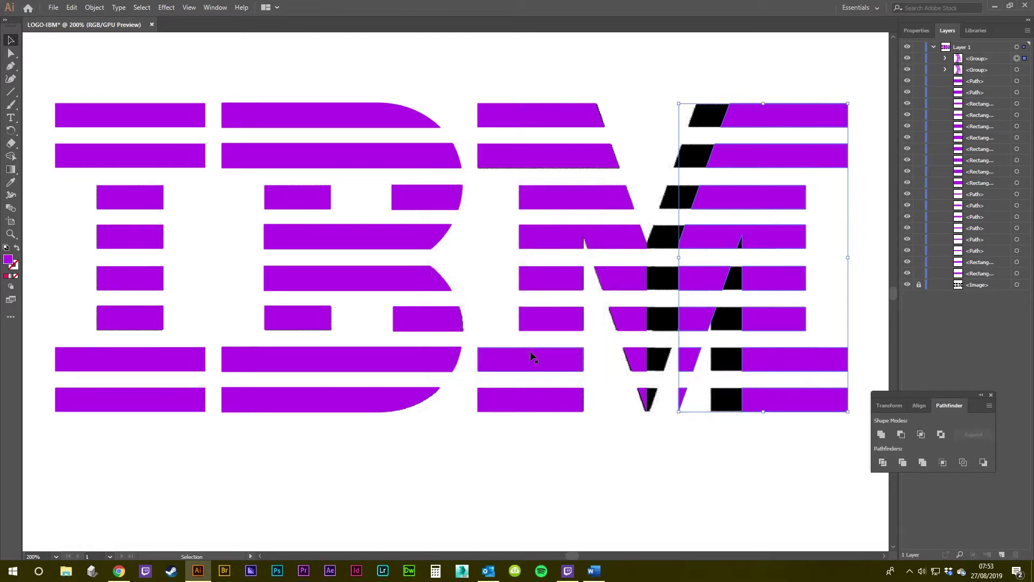
Move the reflected half left until its inner edge meets the left half at the M's centre line, and clear the selection
{"action": "scroll", "coordinate": [684, 278], "scroll_direction": "up", "scroll_amount": 1}
{"action": "scroll", "coordinate": [683, 277], "scroll_direction": "up", "scroll_amount": 3}
{"action": "left_click_drag", "start_coordinate": [668, 283], "coordinate": [558, 279]}
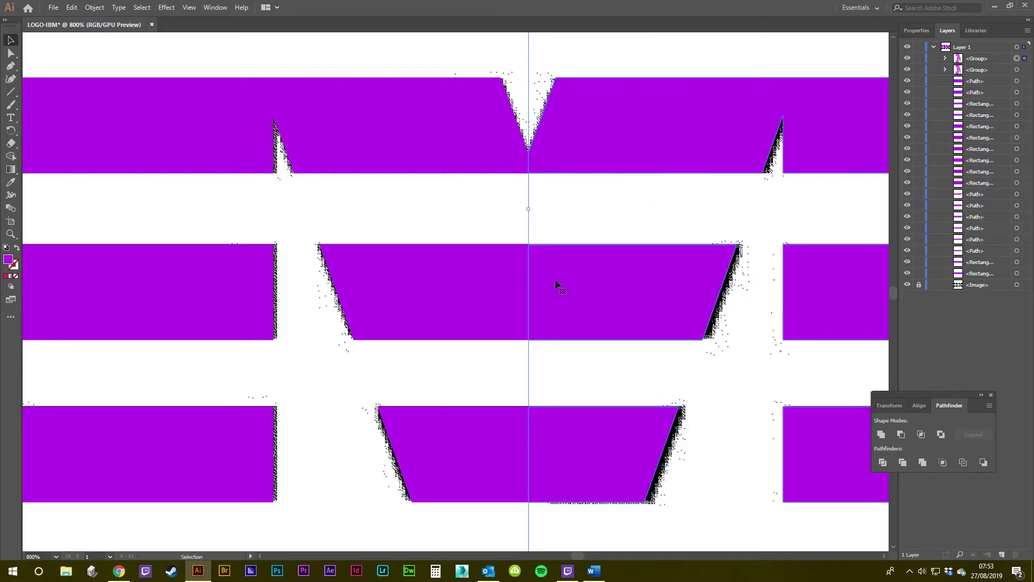
{"action": "scroll", "coordinate": [564, 278], "scroll_direction": "down", "scroll_amount": 5}
{"action": "left_click", "coordinate": [641, 418]}
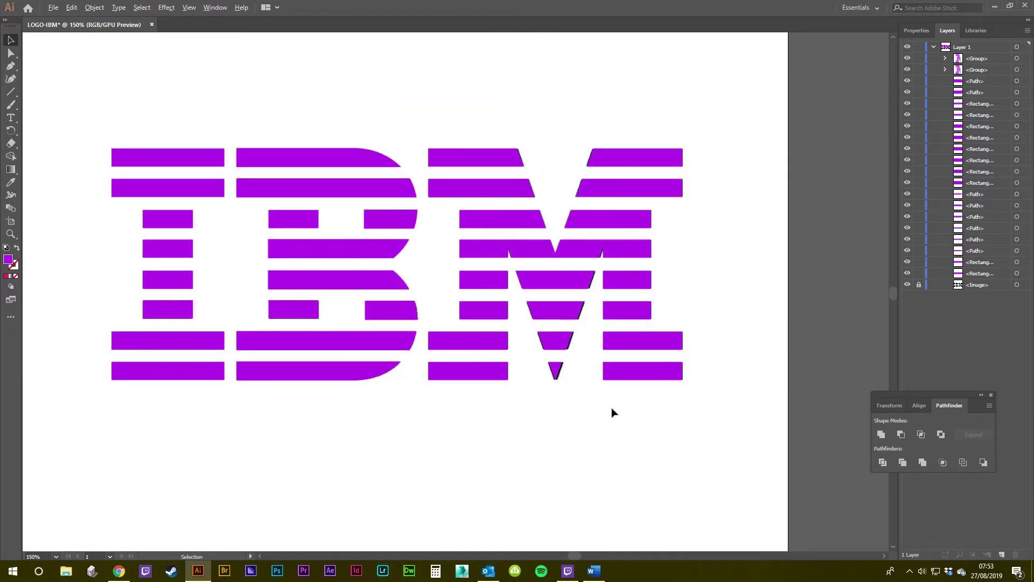
{"action": "scroll", "coordinate": [612, 413], "scroll_direction": "down", "scroll_amount": 2}
{"action": "scroll", "coordinate": [611, 397], "scroll_direction": "up", "scroll_amount": 2}
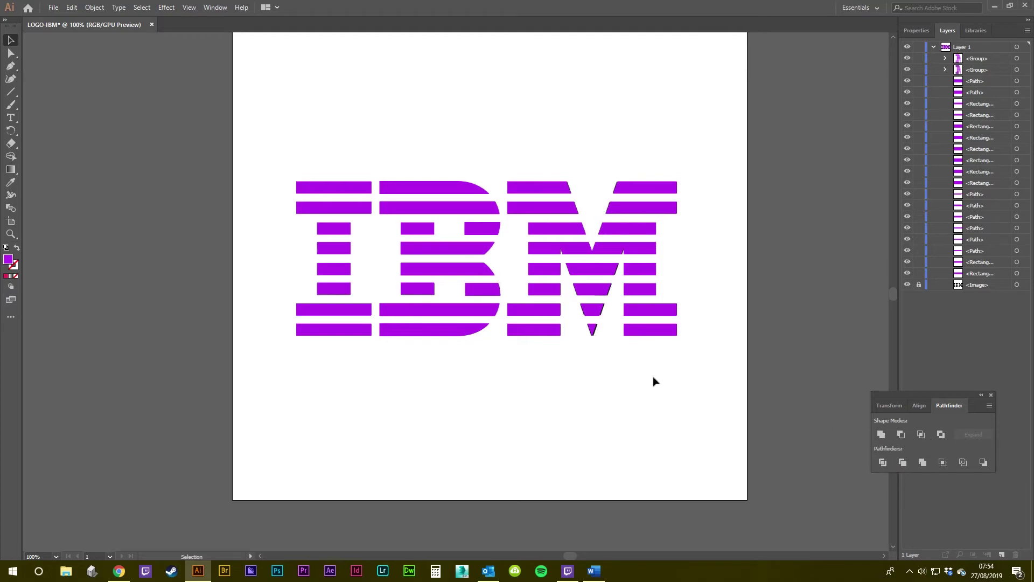
Draw a closed purple rectangle about 12.8 cm wide above the logo with the Pen tool
{"action": "left_click", "coordinate": [10, 66]}
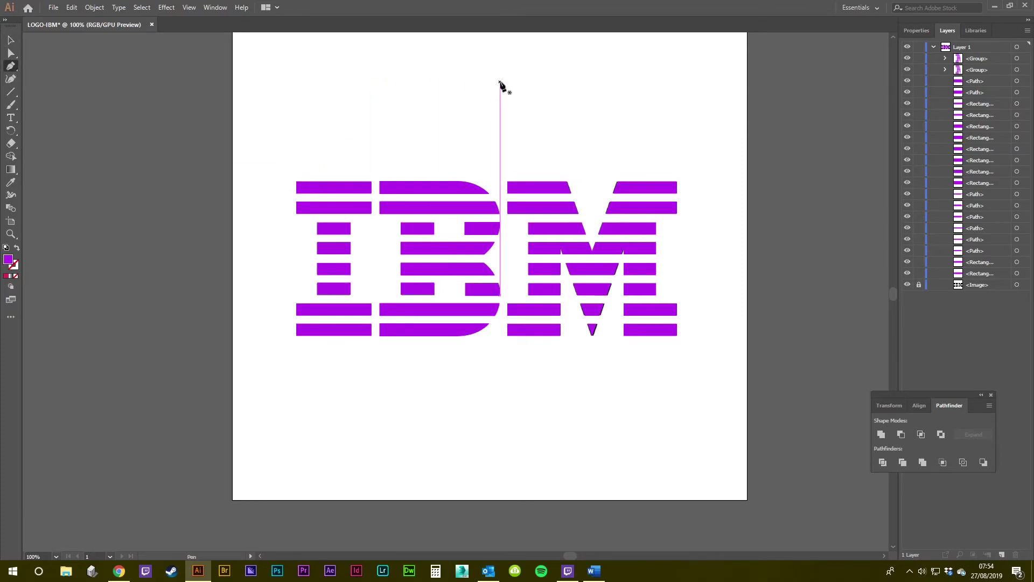
{"action": "left_click", "coordinate": [331, 70]}
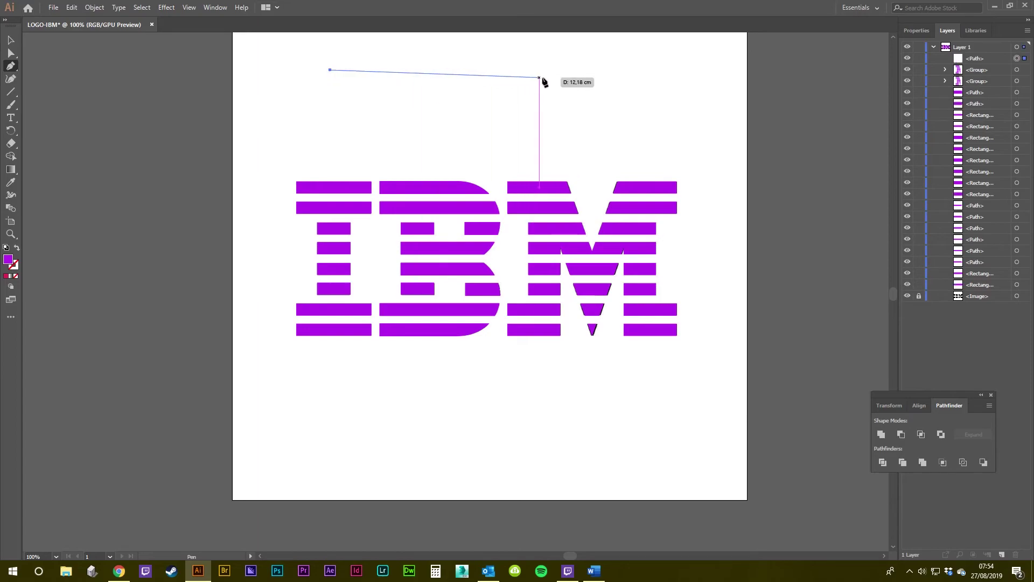
{"action": "left_click_drag", "start_coordinate": [549, 70], "coordinate": [551, 88]}
{"action": "left_click", "coordinate": [550, 100]}
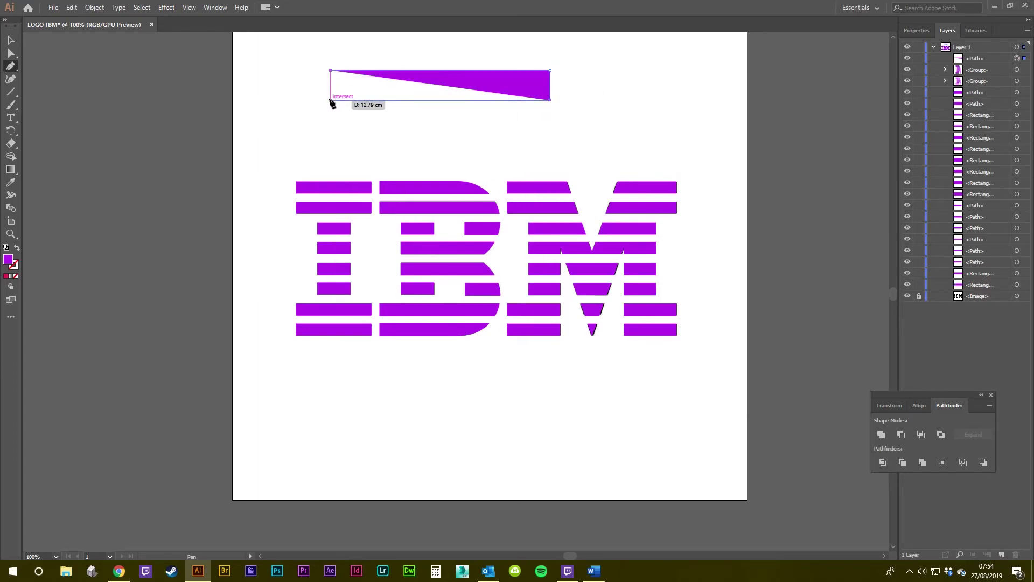
{"action": "left_click", "coordinate": [331, 99]}
{"action": "left_click", "coordinate": [330, 70]}
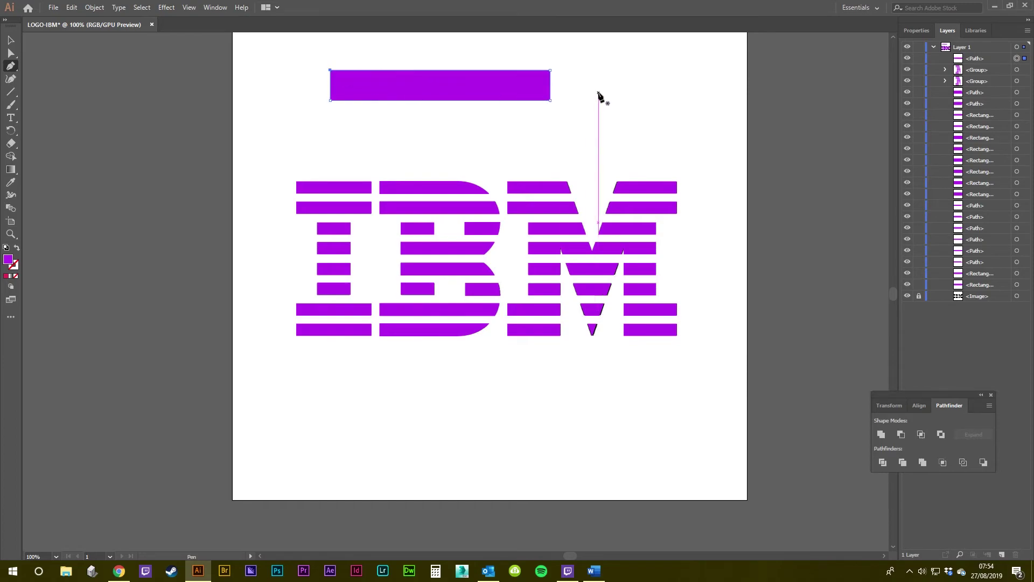
Move the pen-drawn rectangle just above the letters, aligned with the I's left edge, and narrow it to the B's right edge
{"action": "key", "text": "v"}
{"action": "scroll", "coordinate": [572, 140], "scroll_direction": "up", "scroll_amount": 3}
{"action": "left_click_drag", "start_coordinate": [496, 127], "coordinate": [462, 189]}
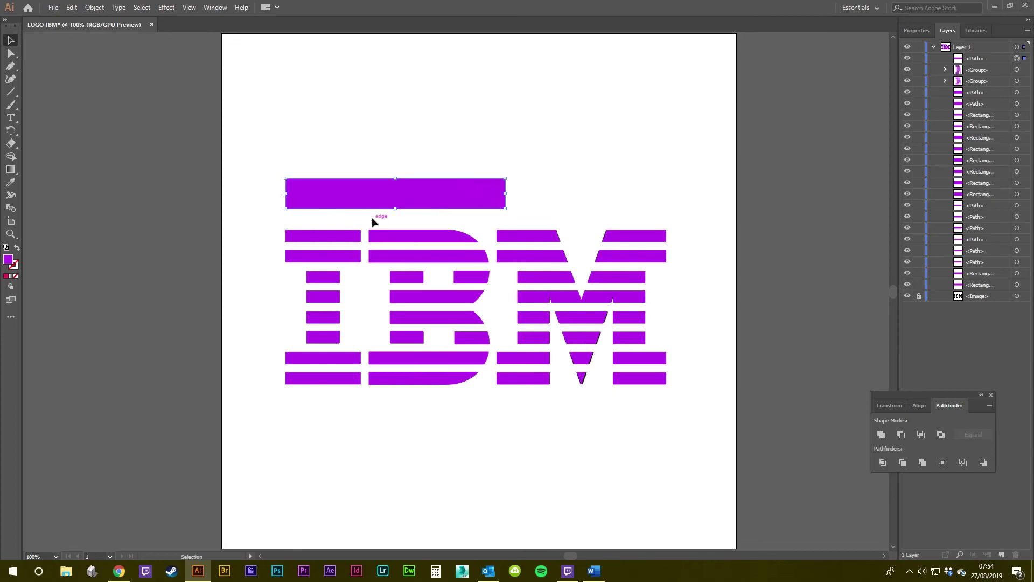
{"action": "scroll", "coordinate": [372, 219], "scroll_direction": "up", "scroll_amount": 1}
{"action": "left_click_drag", "start_coordinate": [573, 181], "coordinate": [548, 181]}
{"action": "left_click", "coordinate": [588, 172]}
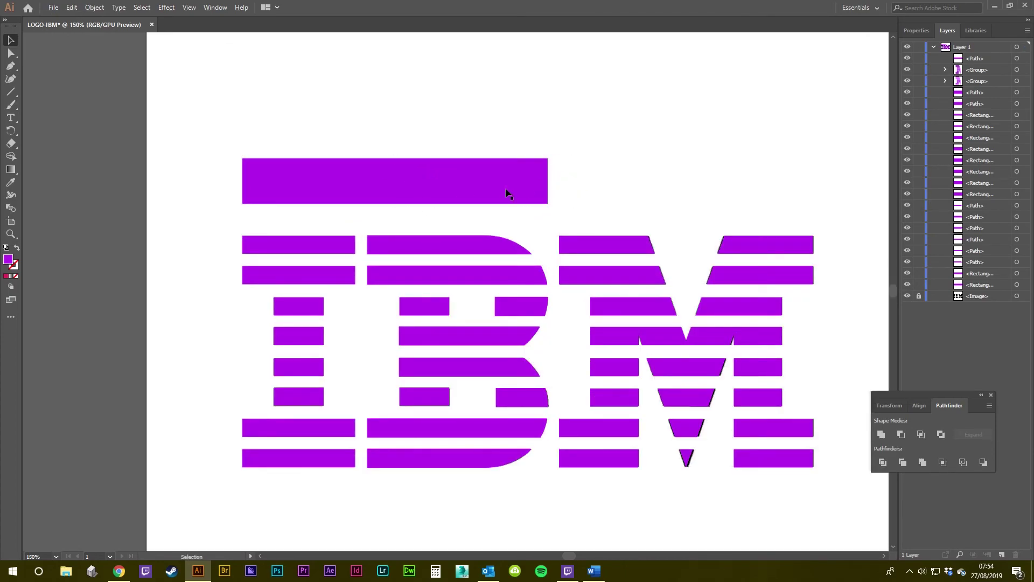
Delete the pen-drawn rectangle above the logo
{"action": "left_click", "coordinate": [479, 183]}
{"action": "key", "text": "Delete"}
{"action": "key", "text": "space"}
{"action": "left_click_drag", "start_coordinate": [658, 325], "coordinate": [647, 239]}
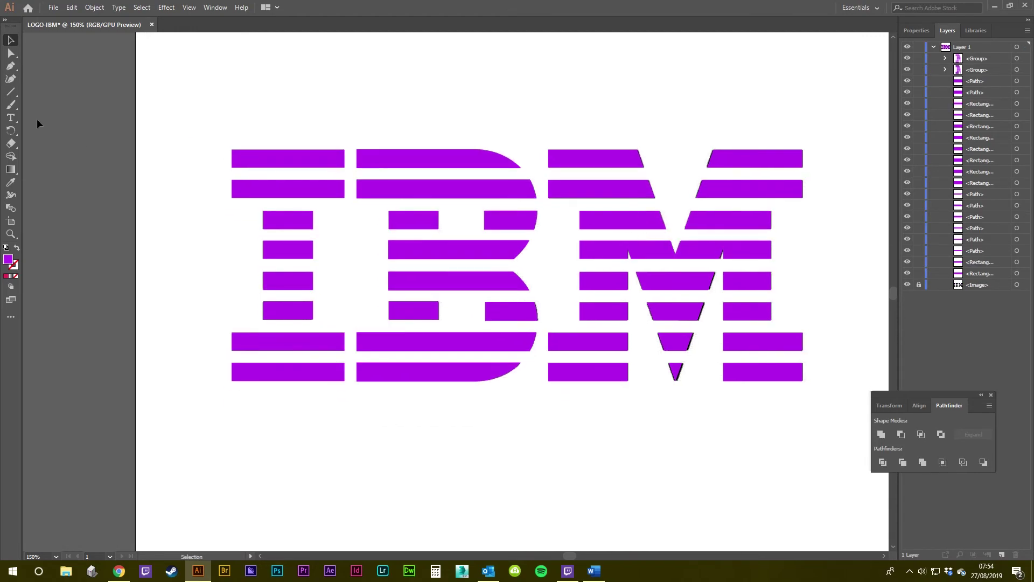
{"action": "left_click", "coordinate": [12, 92]}
{"action": "left_click", "coordinate": [62, 104]}
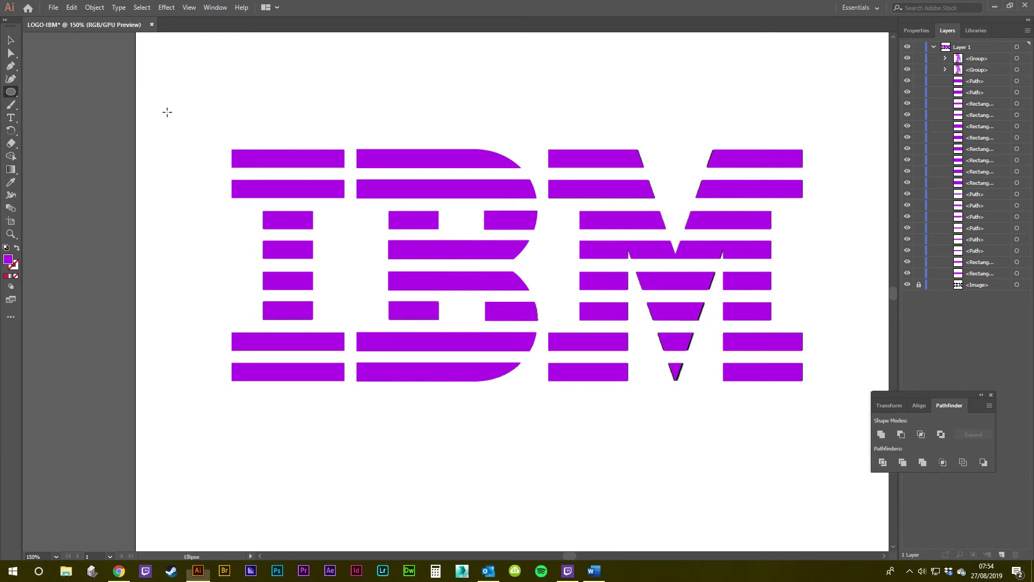
{"action": "left_click", "coordinate": [7, 42]}
{"action": "left_click_drag", "start_coordinate": [756, 140], "coordinate": [711, 155]}
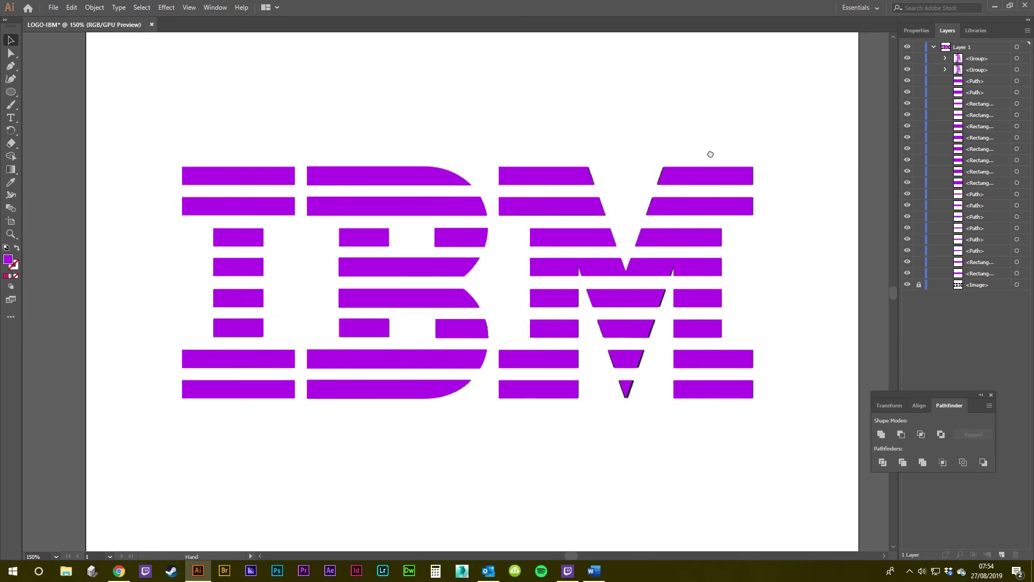